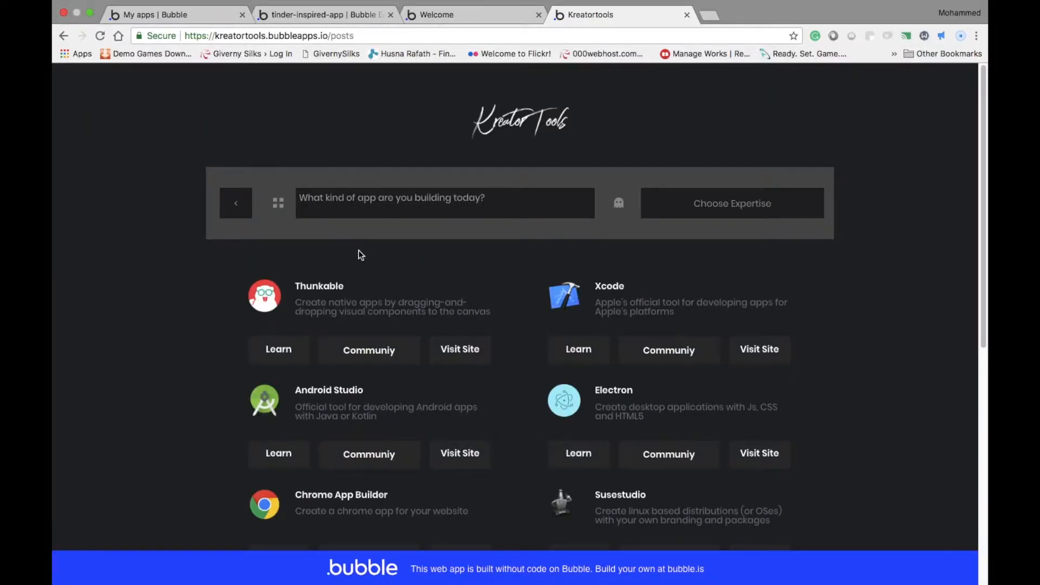
Filter the Kreator Tools list by the Windows app kind and look at the available expertise levels
click(405, 195)
scroll(384, 281, down, 3)
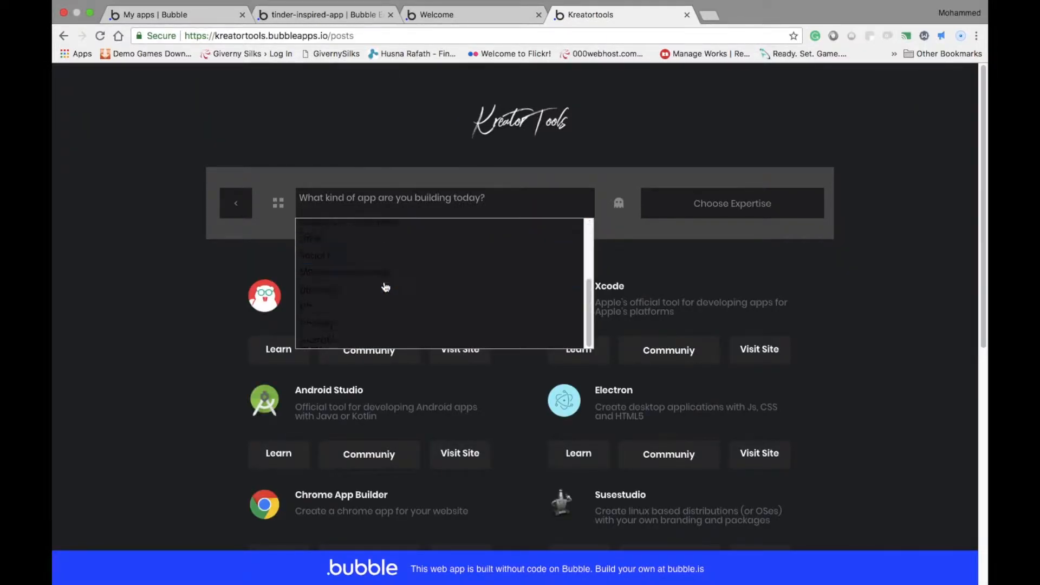
scroll(387, 296, up, 3)
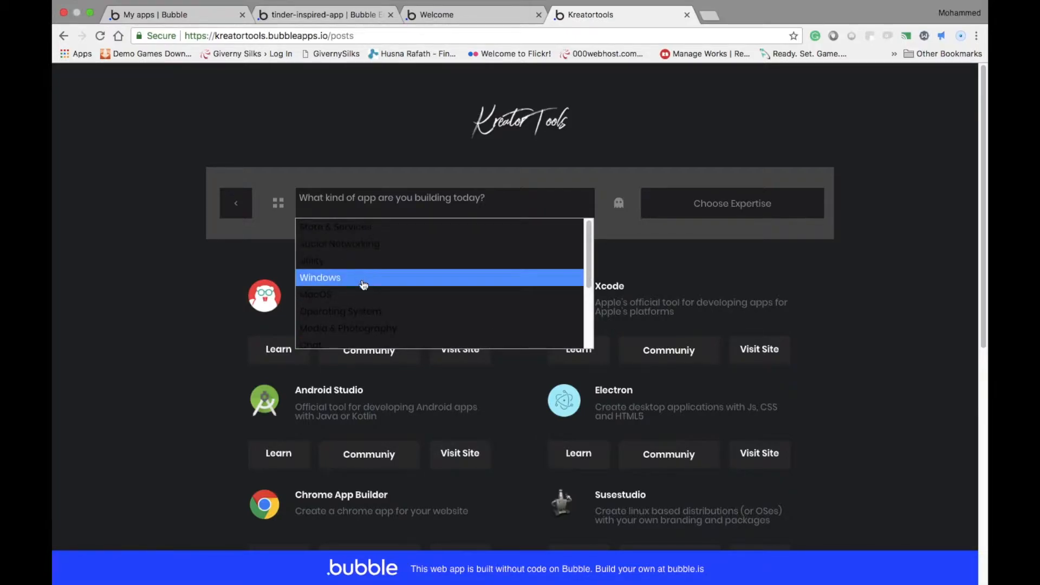
click(366, 277)
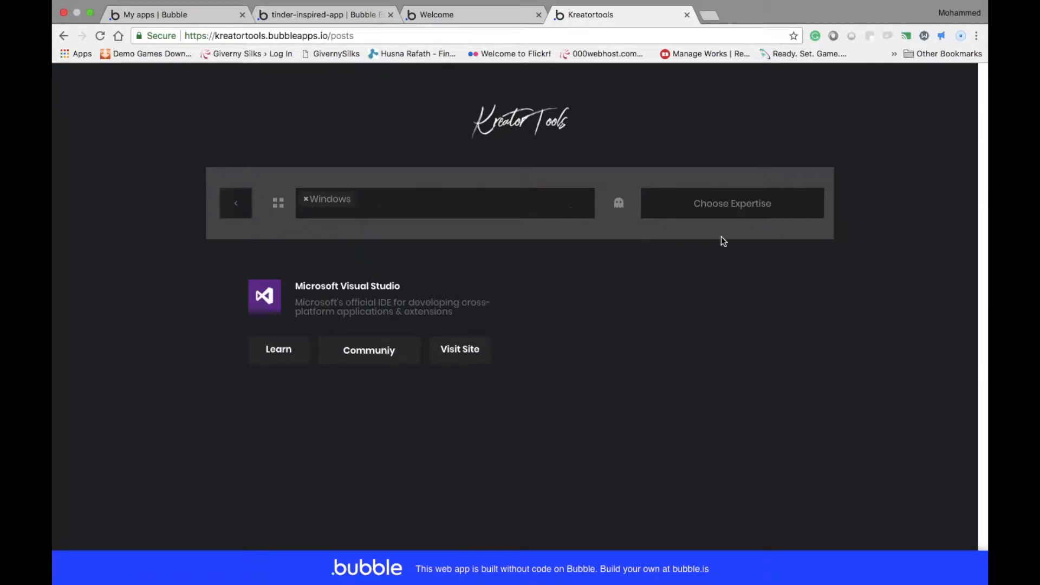
click(737, 206)
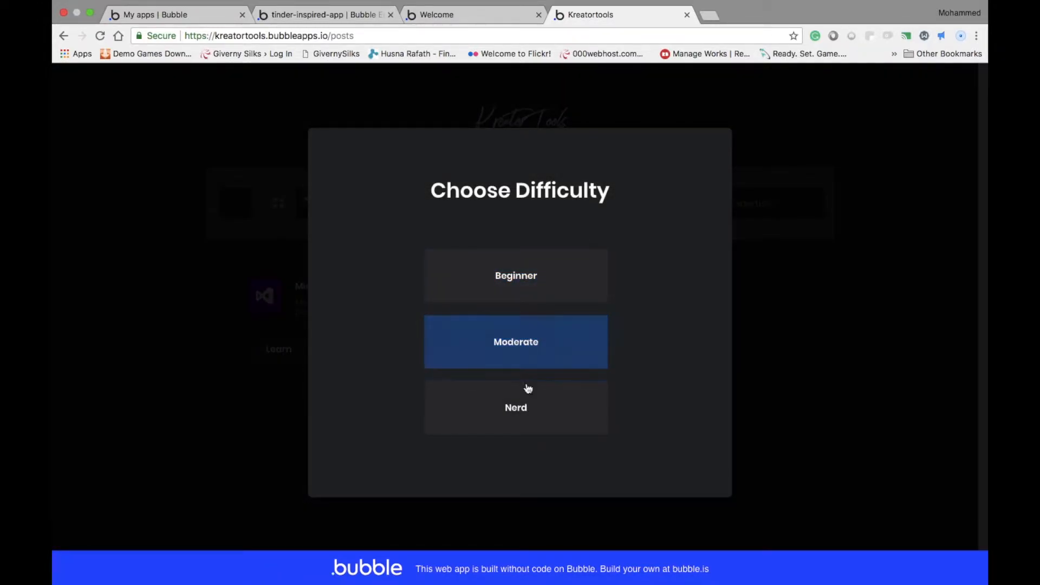
key(Escape)
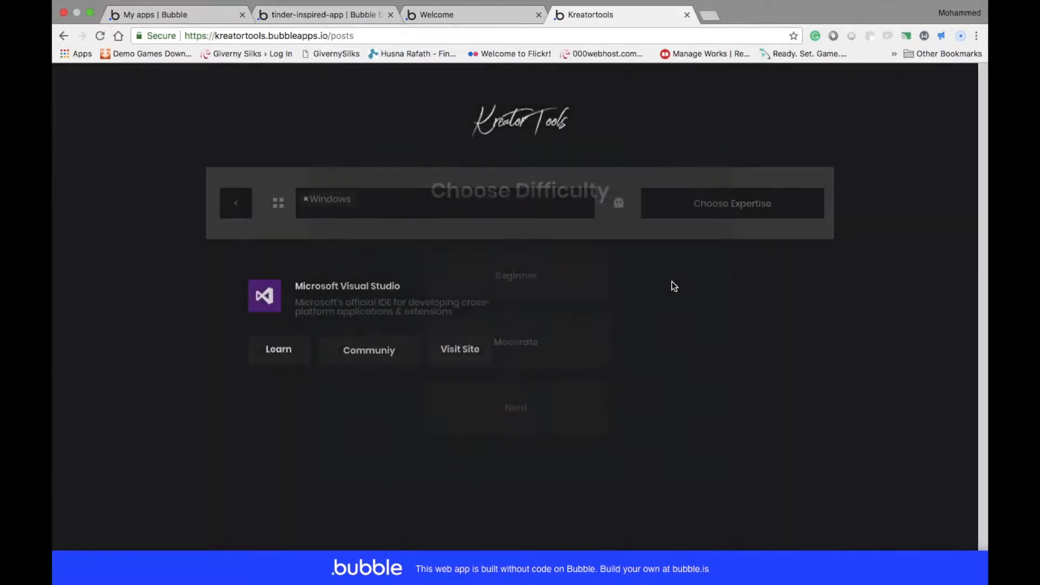
Remove the Windows filter and browse the full list of app-building tools
click(307, 199)
click(240, 227)
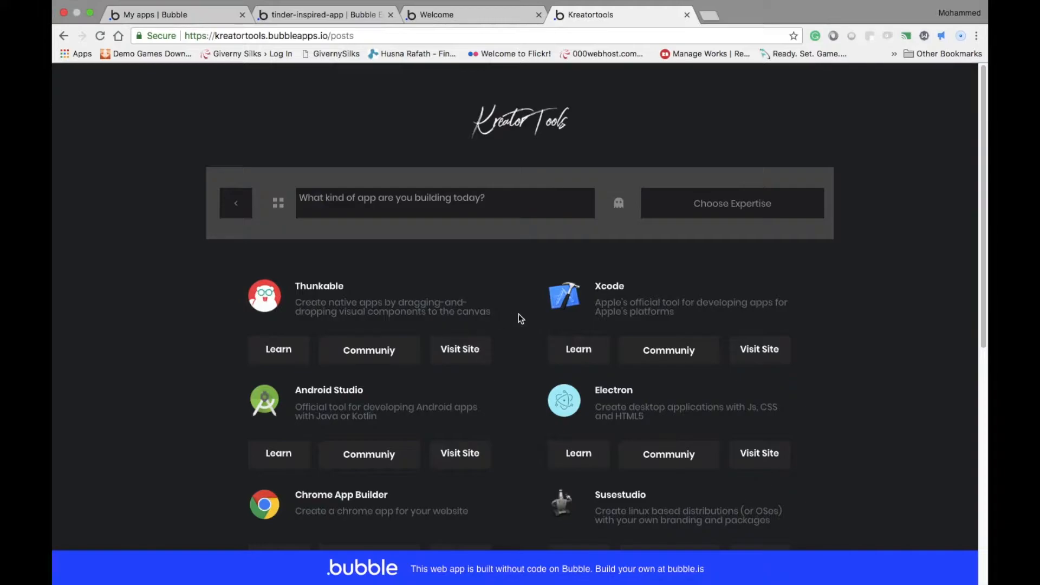
scroll(551, 316, down, 8)
scroll(550, 363, down, 6)
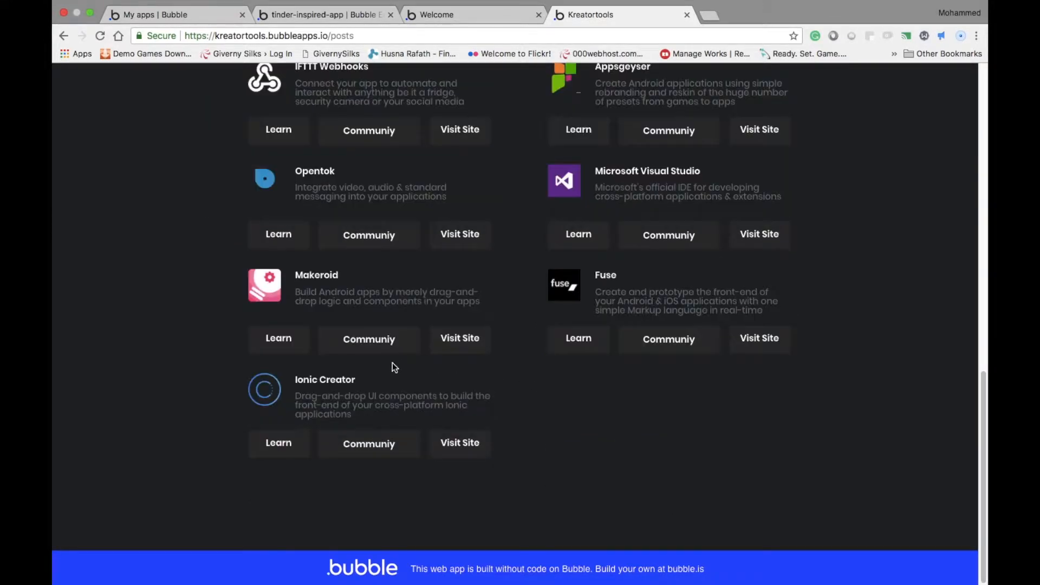
scroll(542, 358, down, 4)
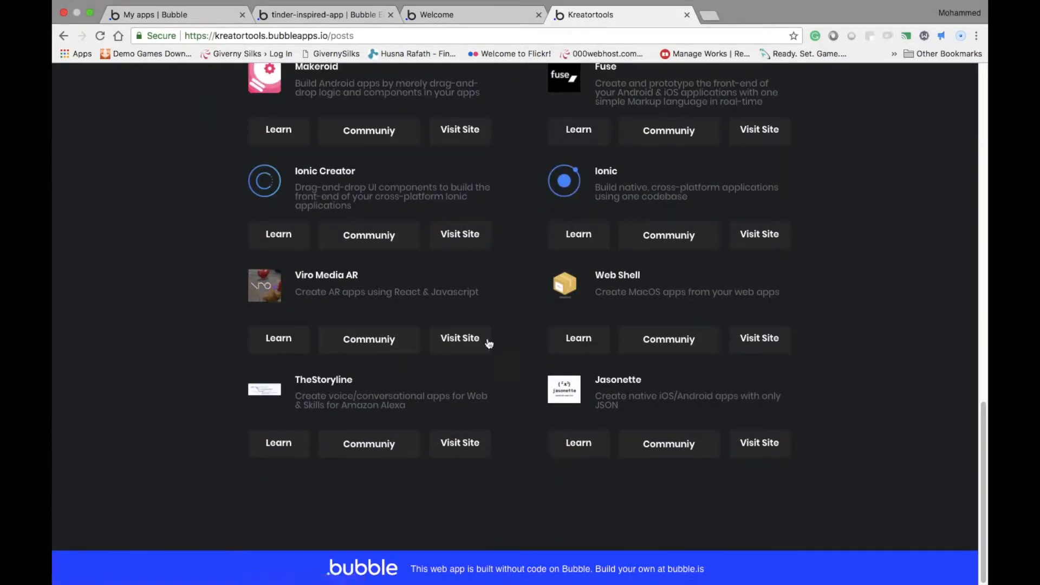
scroll(324, 343, up, 5)
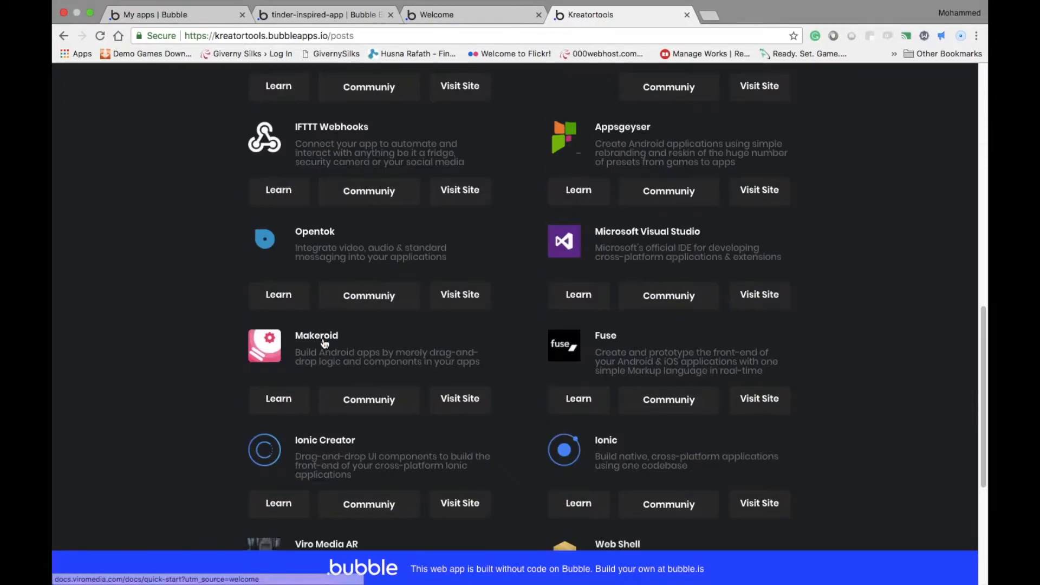
scroll(356, 297, up, 5)
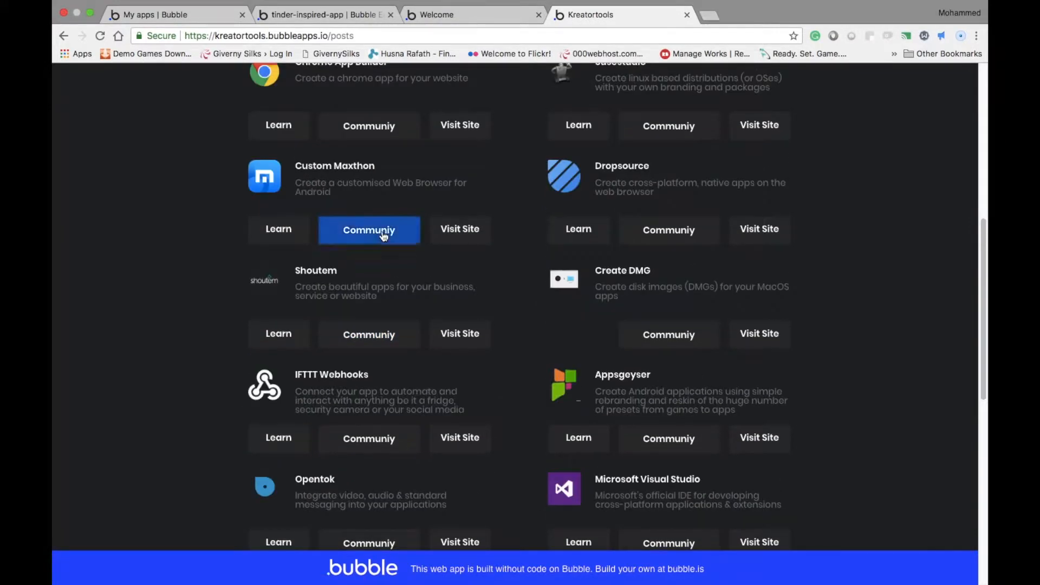
scroll(311, 305, up, 5)
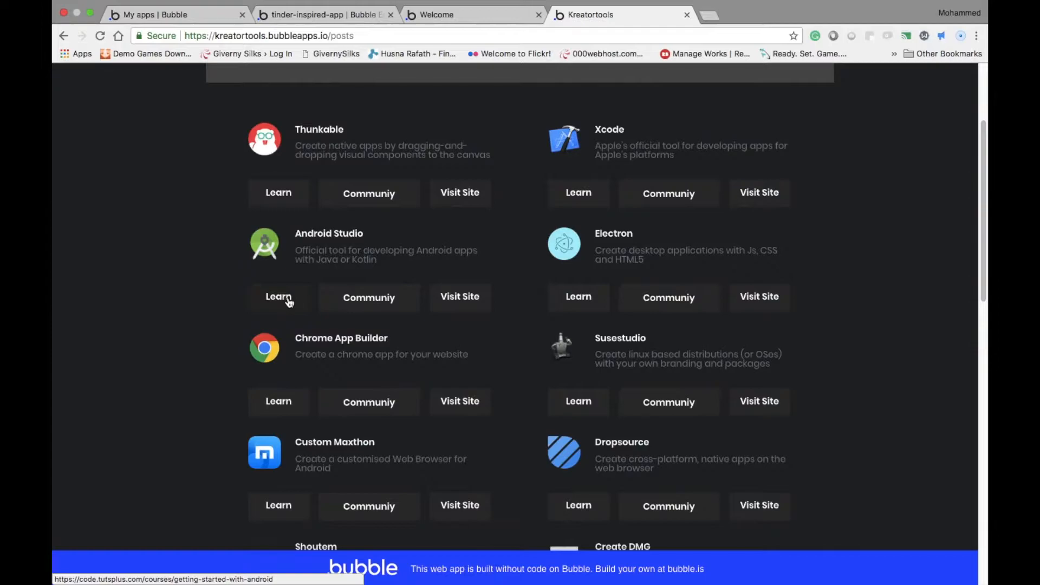
scroll(295, 274, up, 1)
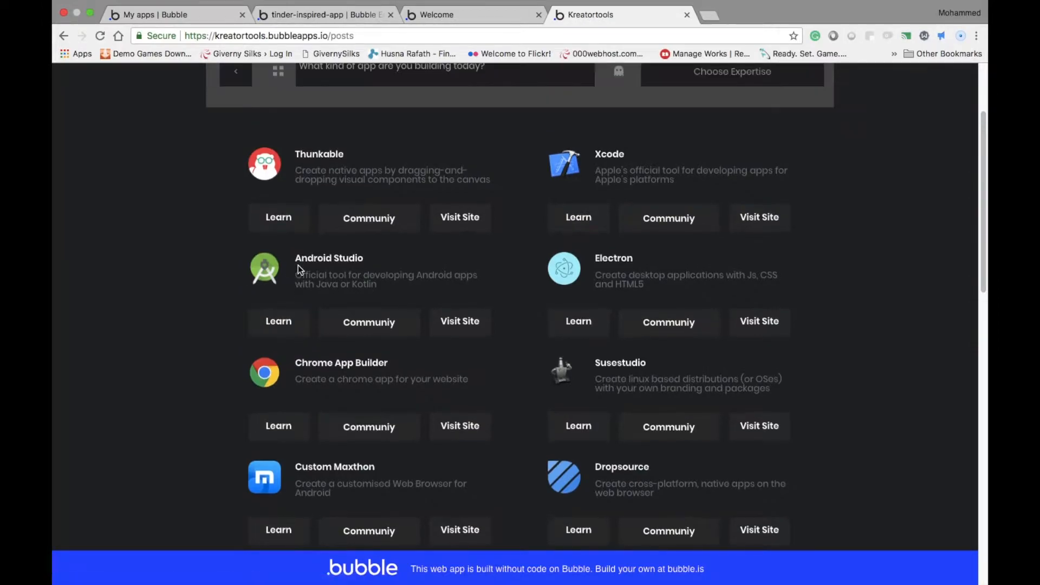
Open Thunkable's learning resource, skim its documentation and close it
click(273, 228)
click(305, 36)
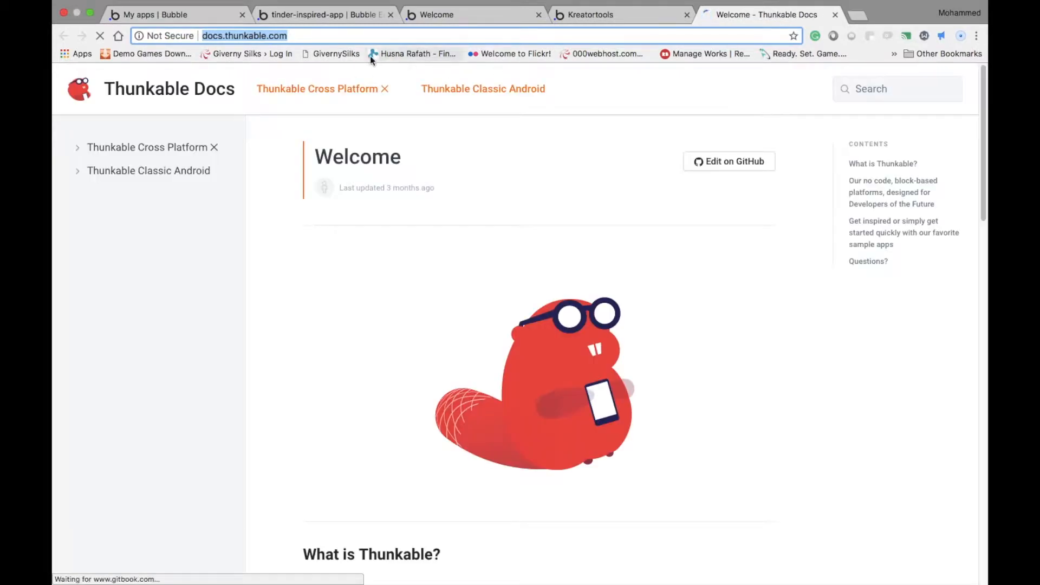
scroll(439, 253, down, 10)
scroll(438, 253, down, 4)
scroll(596, 163, up, 3)
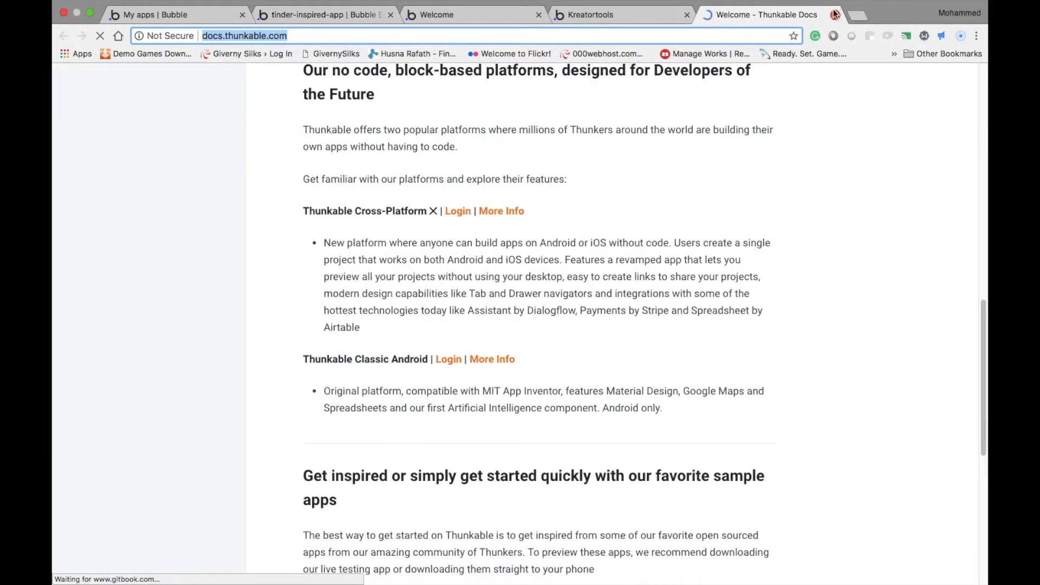
click(836, 14)
Go back to the Kreator Tools home page and look over its search field and category tiles
scroll(514, 341, up, 5)
click(255, 214)
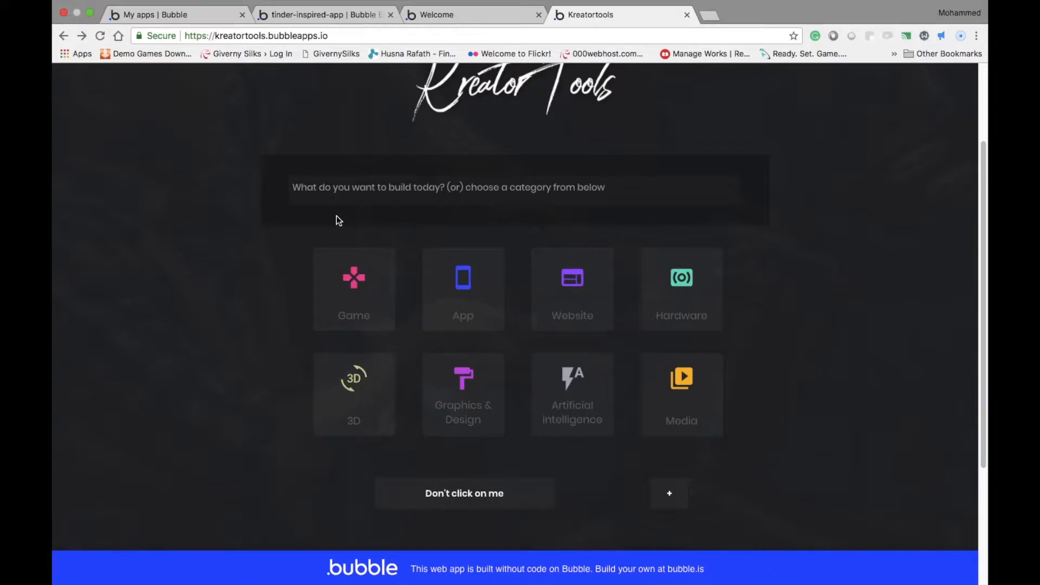
scroll(450, 241, up, 3)
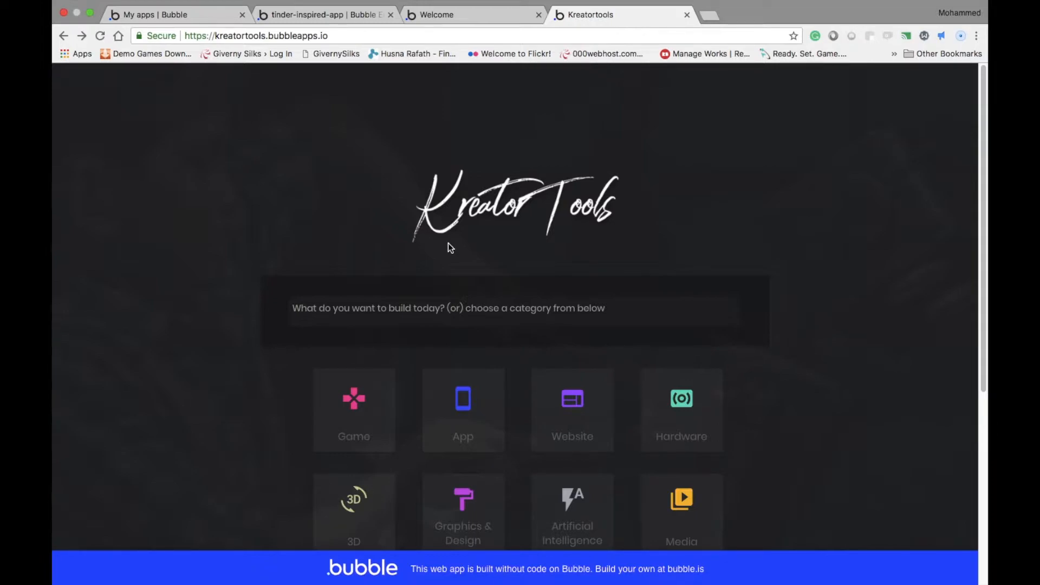
scroll(464, 379, down, 1)
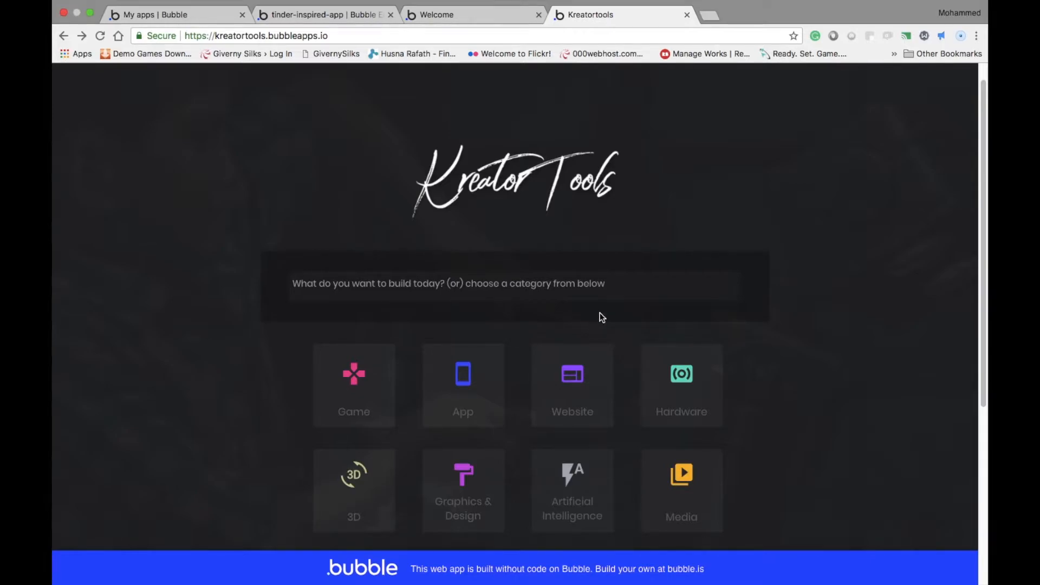
scroll(580, 306, down, 3)
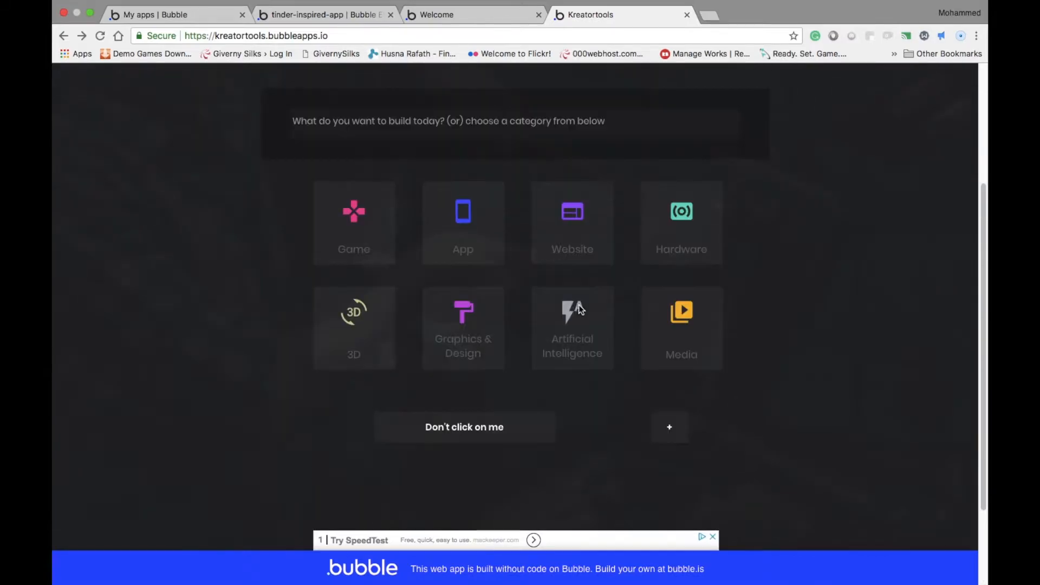
scroll(575, 307, up, 3)
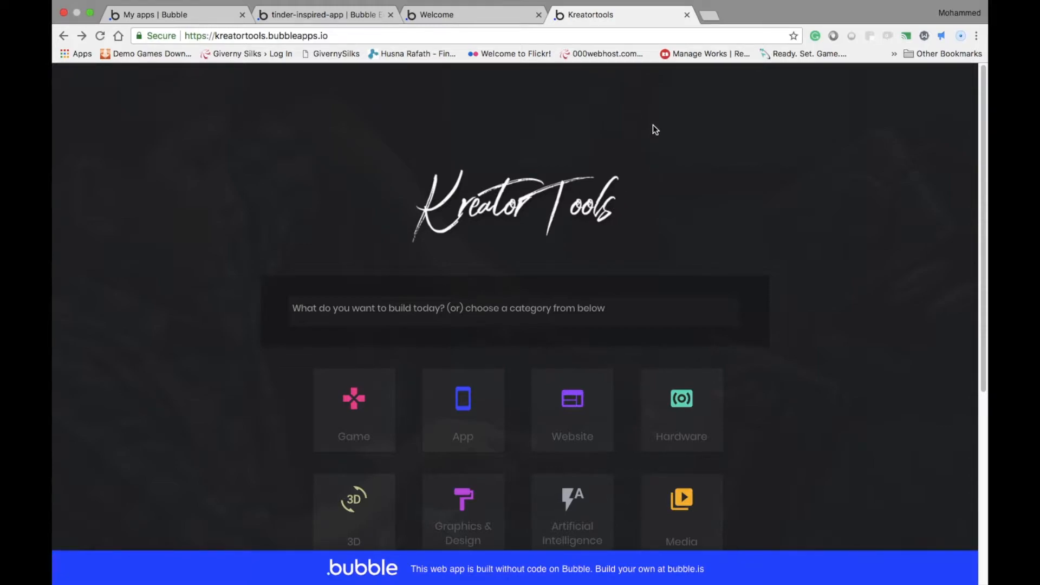
Close the Kreator Tools site and switch to the Bubble editor for tinder-inspired-app
click(687, 14)
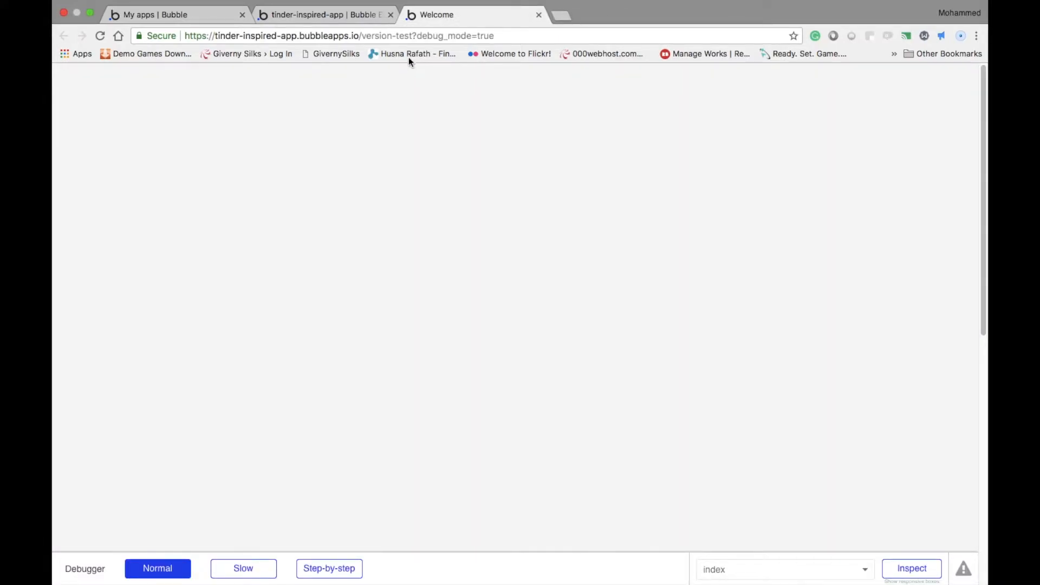
click(349, 15)
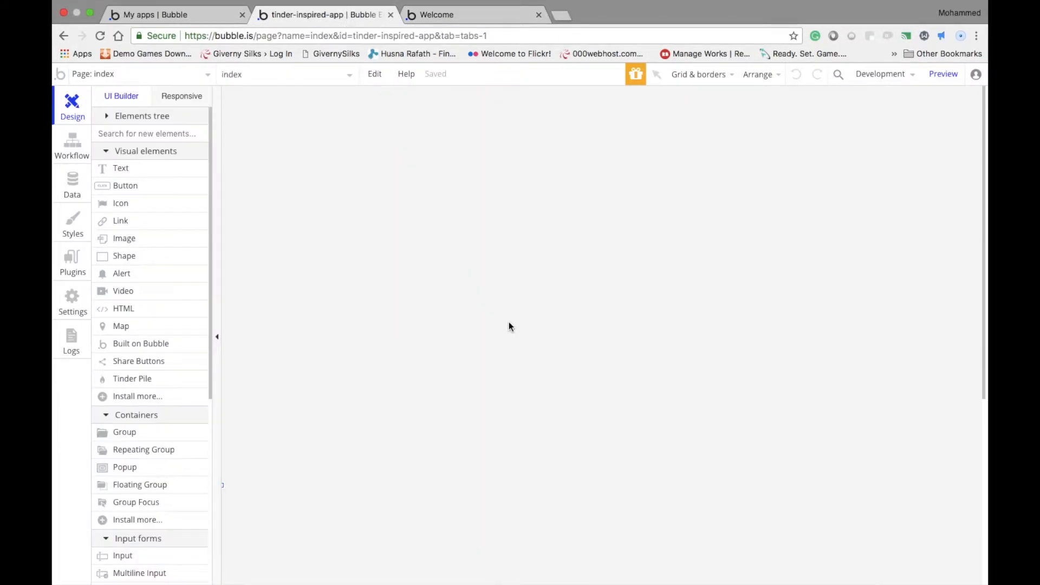
scroll(452, 375, down, 5)
scroll(452, 375, up, 5)
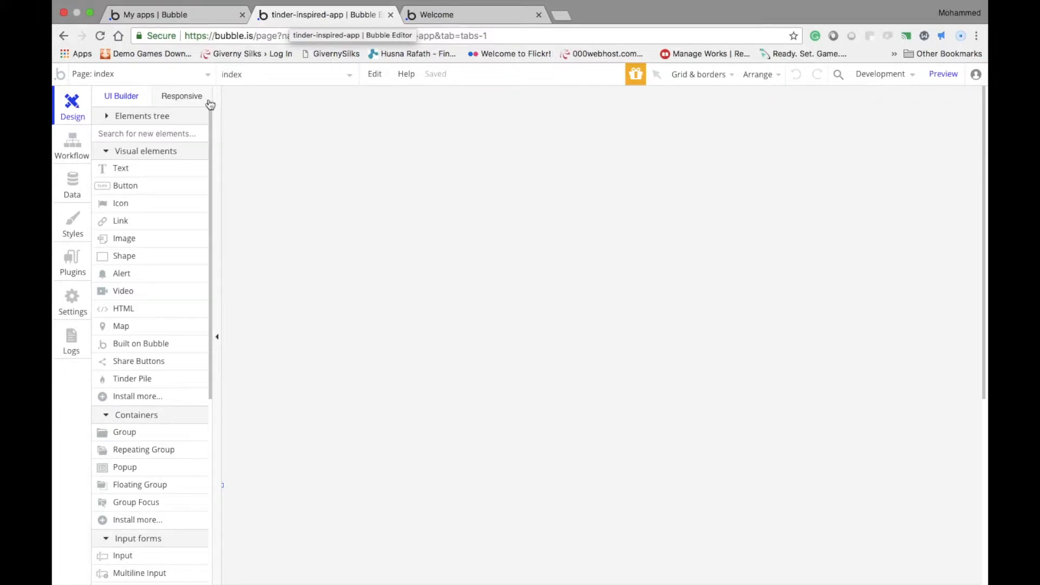
Look over the app's Workflow and Data sections and the My apps list, returning to the index page editor
click(70, 143)
click(72, 186)
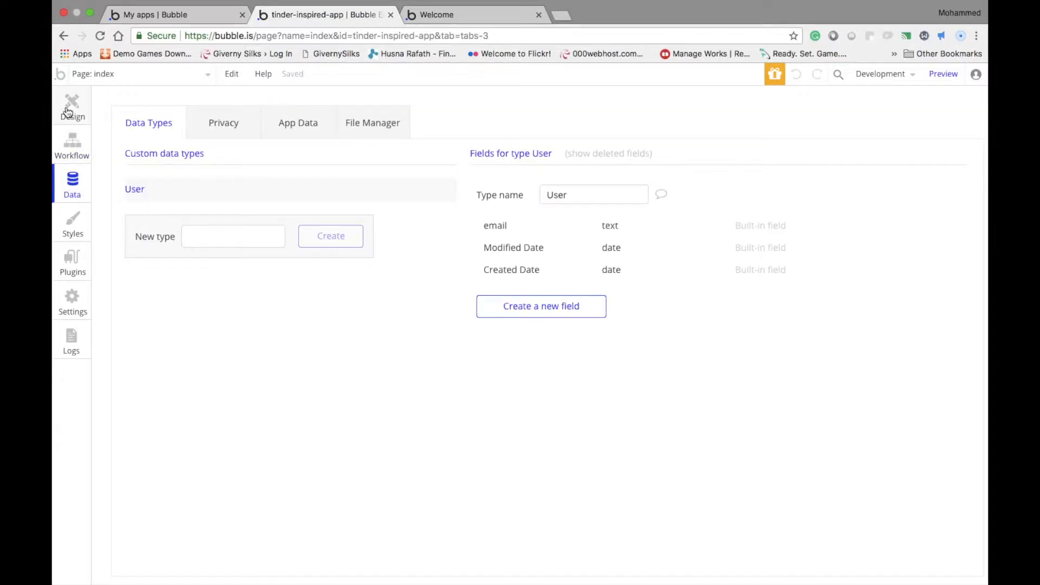
click(70, 109)
click(173, 12)
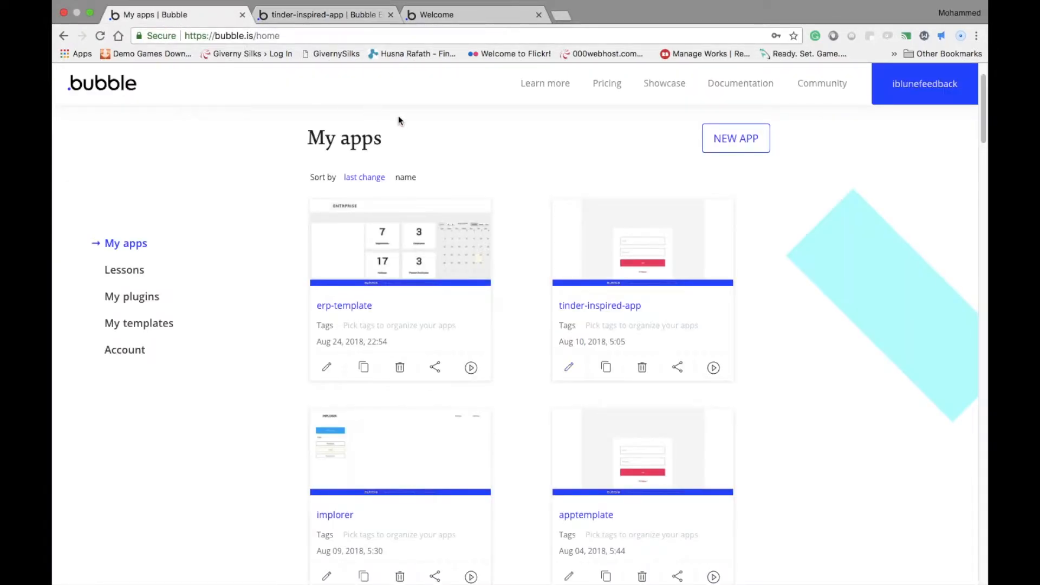
click(344, 17)
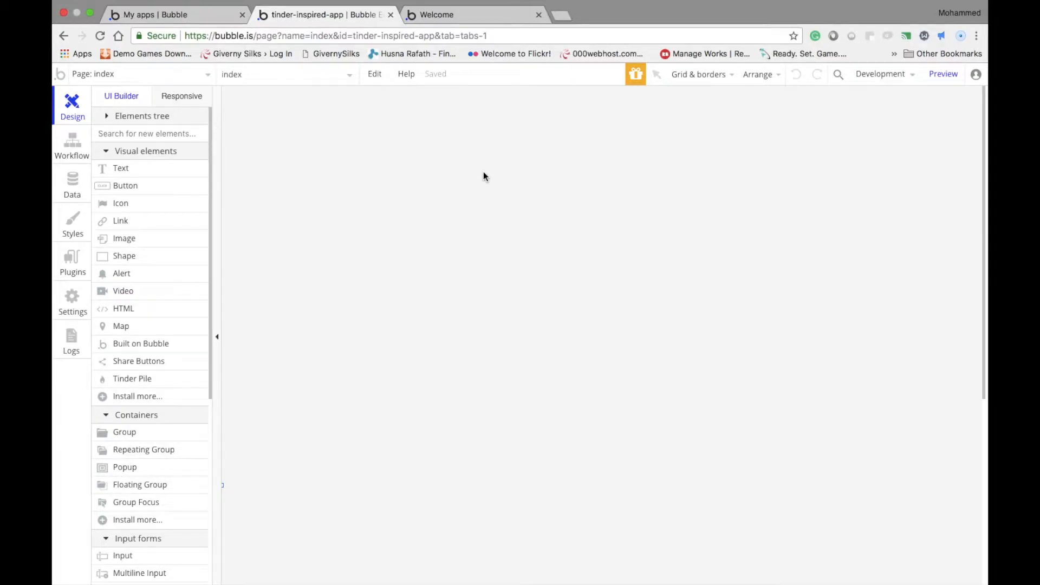
Examine the blank index page, the list of pages and reusable elements, and the Data section
scroll(417, 177, down, 3)
scroll(415, 178, up, 3)
scroll(415, 178, down, 6)
scroll(415, 177, up, 6)
scroll(392, 170, down, 6)
click(165, 75)
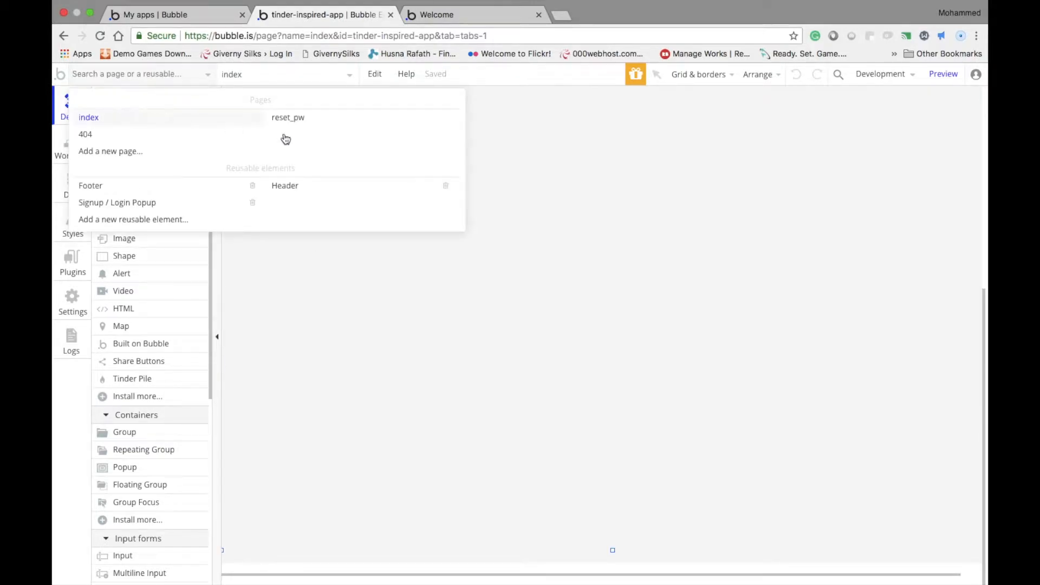
click(430, 258)
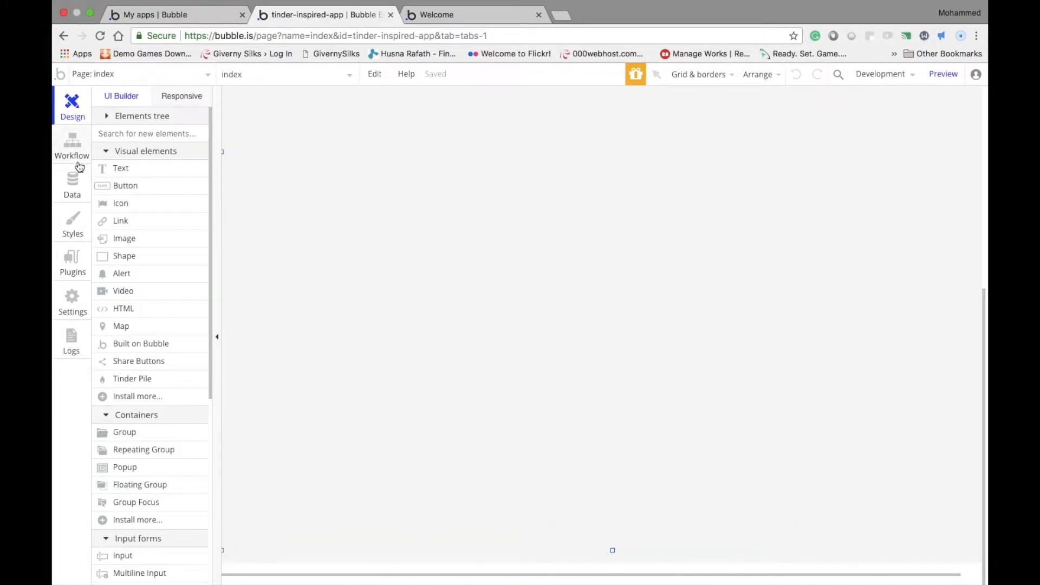
click(78, 180)
click(85, 119)
scroll(146, 428, down, 1)
scroll(296, 411, up, 2)
scroll(170, 374, up, 1)
scroll(370, 317, up, 4)
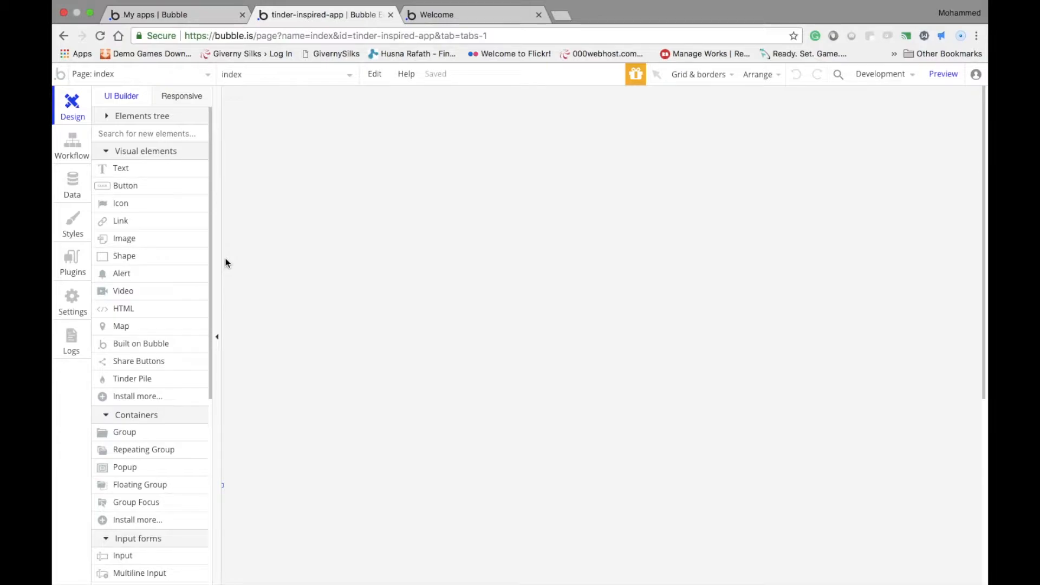
Add a Text element about 248 by 107 px in the upper left area of the index page
click(152, 173)
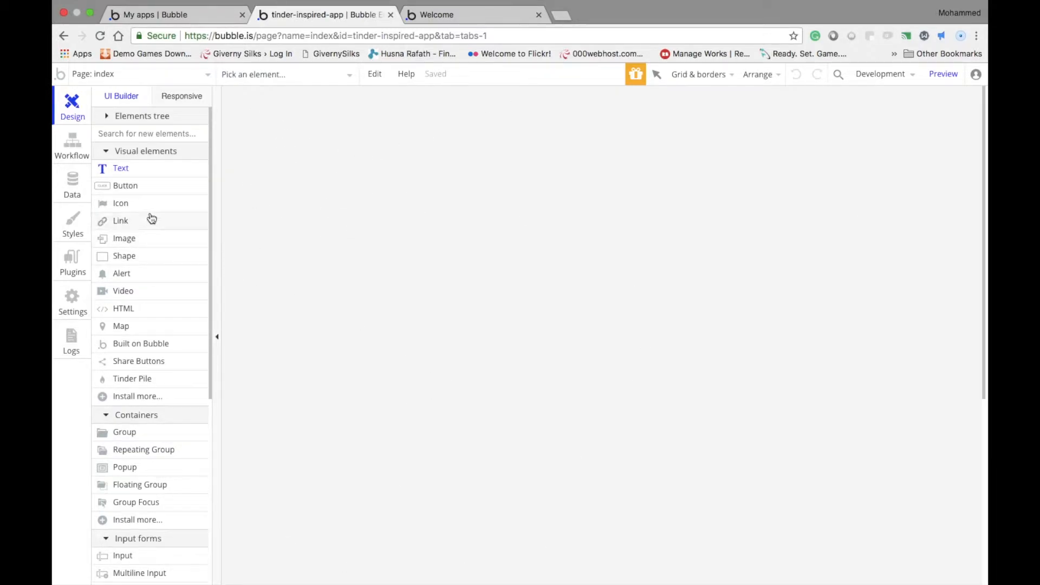
drag(367, 239, 625, 322)
drag(521, 255, 488, 233)
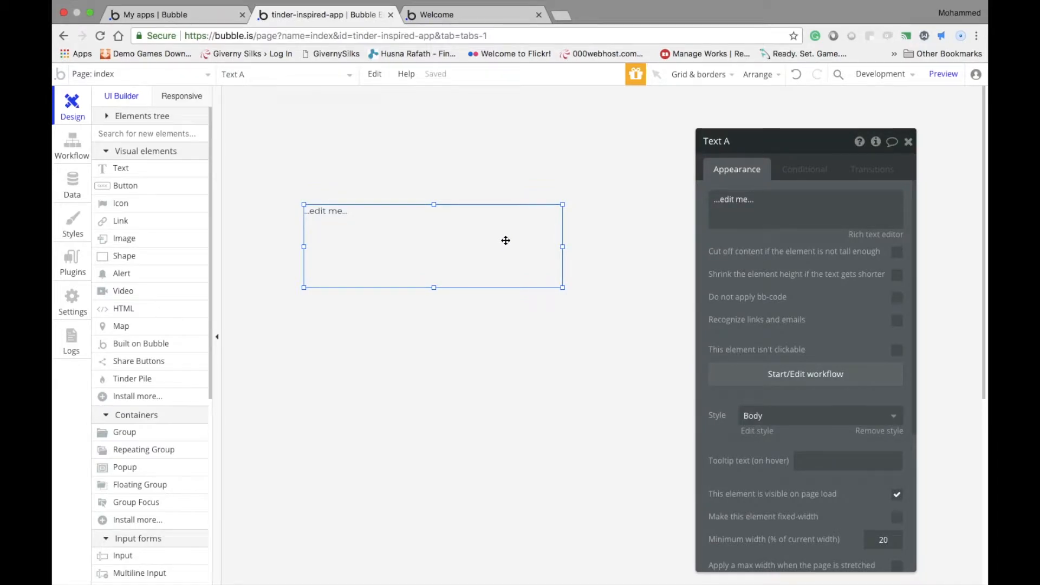
drag(564, 246, 472, 262)
drag(374, 251, 360, 260)
drag(372, 214, 378, 248)
key(alt)
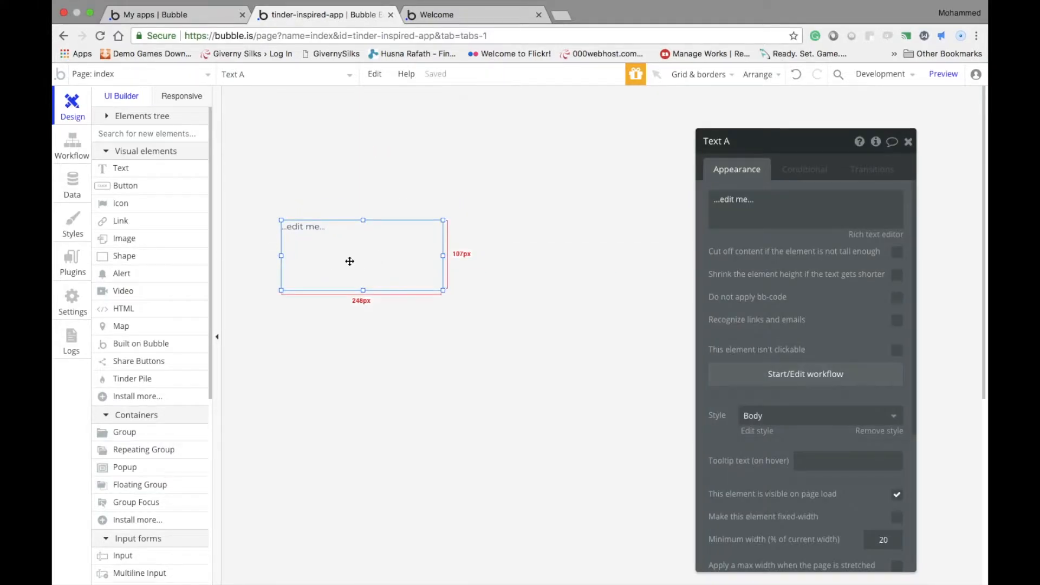
Set the Text element's content to "Categories" and apply the Heading 2 style
click(352, 261)
text(Categories)
key(Return)
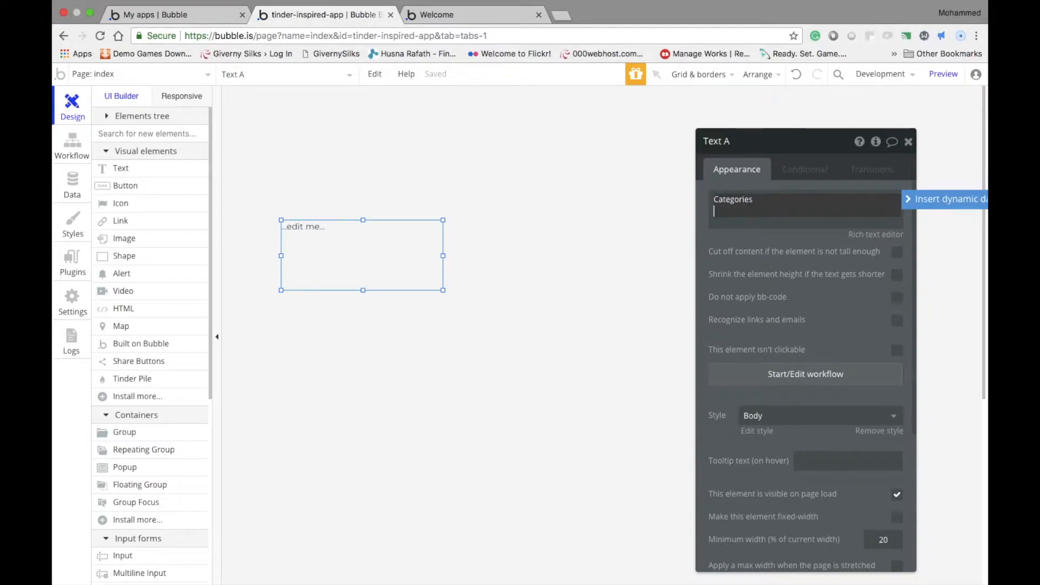
click(791, 418)
scroll(786, 450, down, 3)
click(782, 461)
click(602, 391)
Move the Categories heading up to about 154 px below the page's top edge and check its spacing
drag(368, 260, 383, 205)
click(428, 305)
click(369, 230)
scroll(425, 339, left, 5)
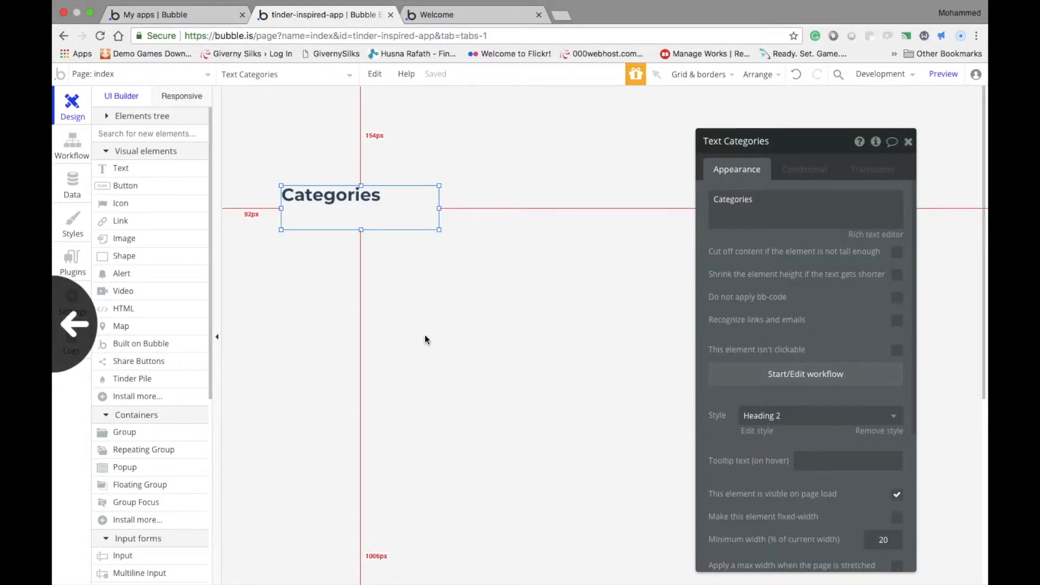
scroll(425, 335, right, 1)
scroll(424, 335, left, 1)
scroll(425, 334, right, 1)
click(349, 328)
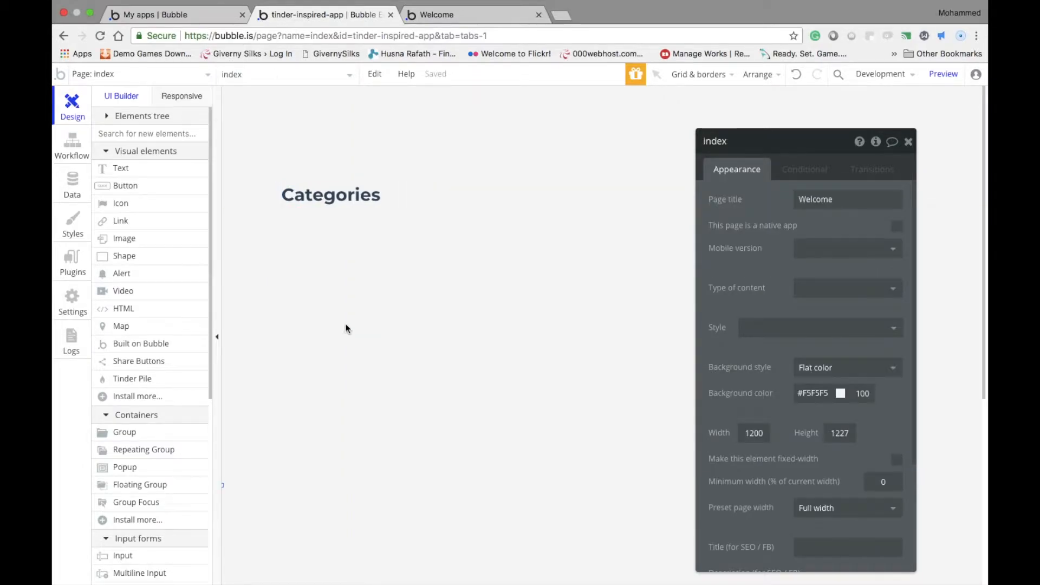
Draw a tall Group container below the Categories heading, aligned with its left edge, and enlarge it downward and to the right
click(124, 432)
drag(292, 228, 462, 467)
mouse_move(378, 395)
mouse_down()
mouse_move(365, 379)
mouse_move(364, 396)
mouse_up()
drag(365, 469, 337, 541)
drag(450, 385, 473, 385)
drag(367, 541, 367, 545)
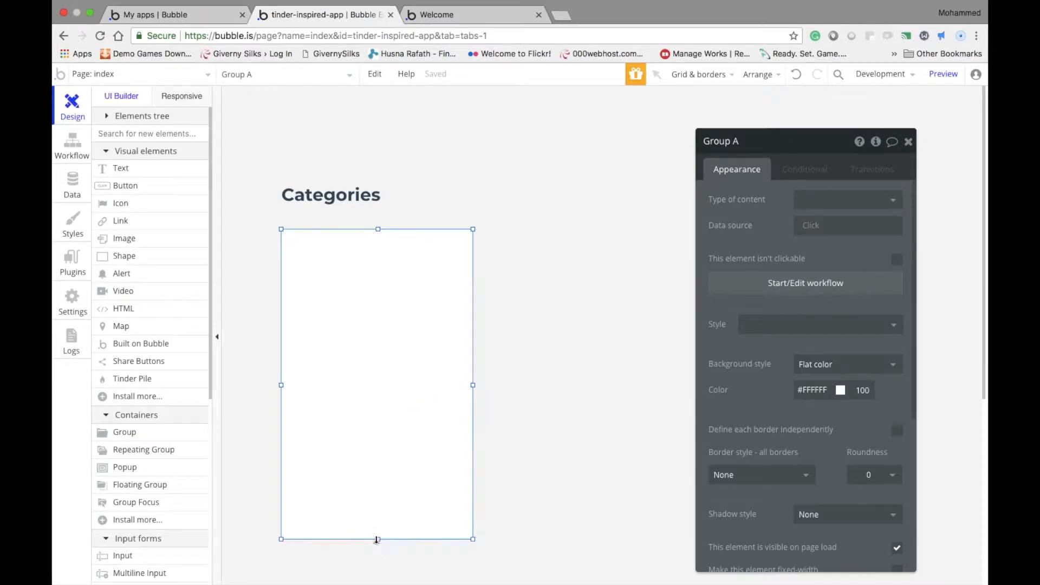
Narrow the white group below the Categories heading to about 242 px wide and 484 px tall
drag(474, 388, 439, 388)
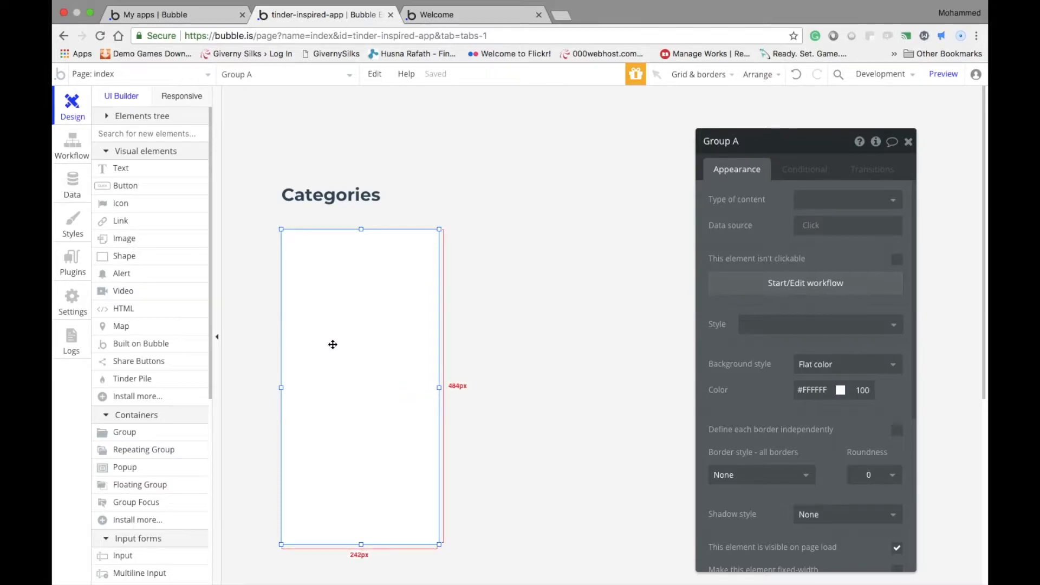
click(529, 360)
click(395, 352)
drag(710, 153, 817, 174)
click(659, 217)
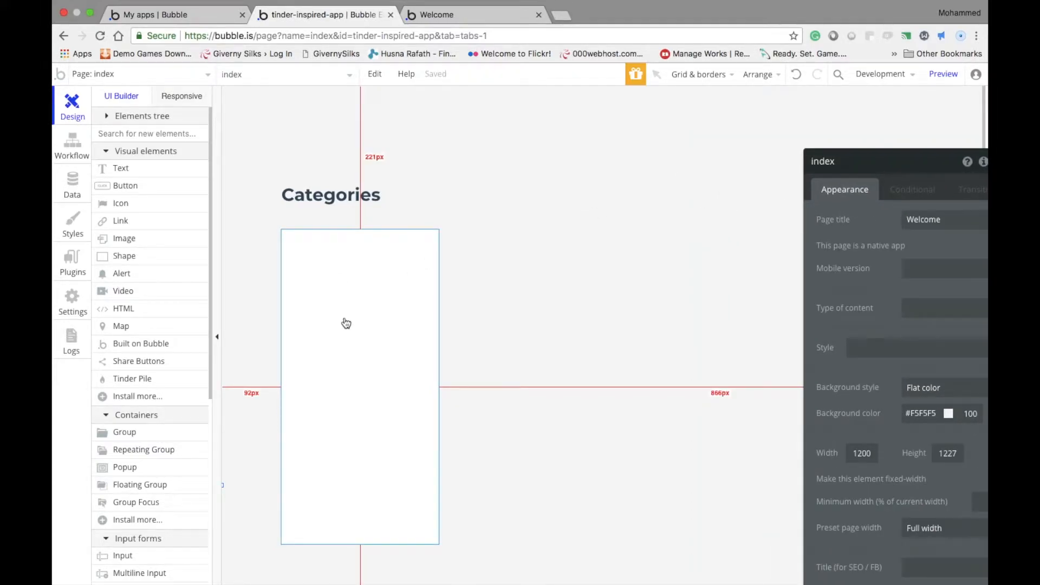
Draw a Repeating Group beside the white group, aligned with its upper edge, and widen it to about 749 by 405 px
drag(481, 228, 775, 515)
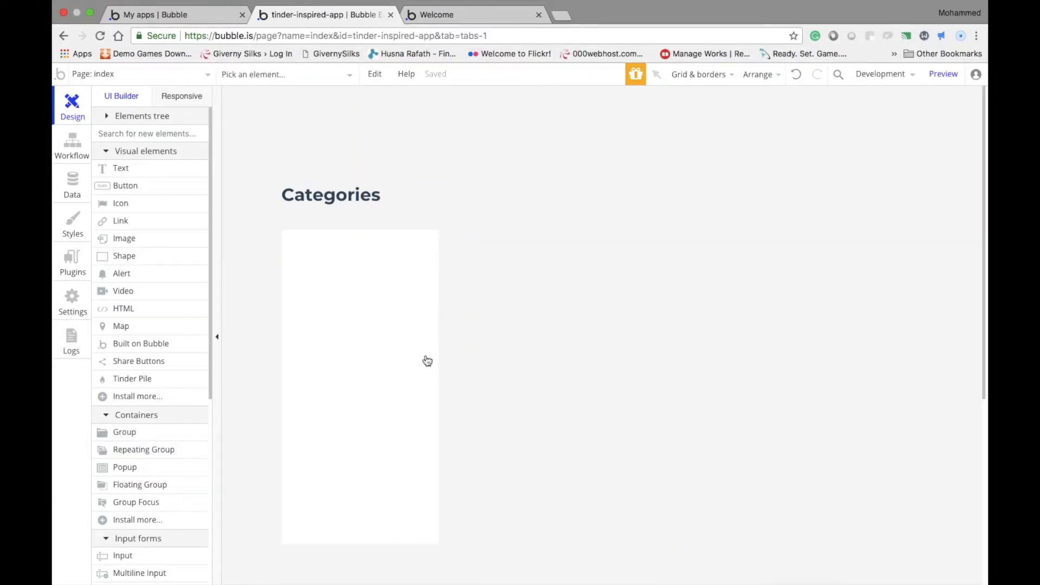
click(156, 447)
mouse_move(548, 228)
mouse_down()
mouse_move(560, 278)
mouse_move(723, 396)
mouse_move(790, 496)
mouse_up()
drag(752, 449, 650, 418)
drag(827, 201, 99, 133)
drag(713, 354, 961, 369)
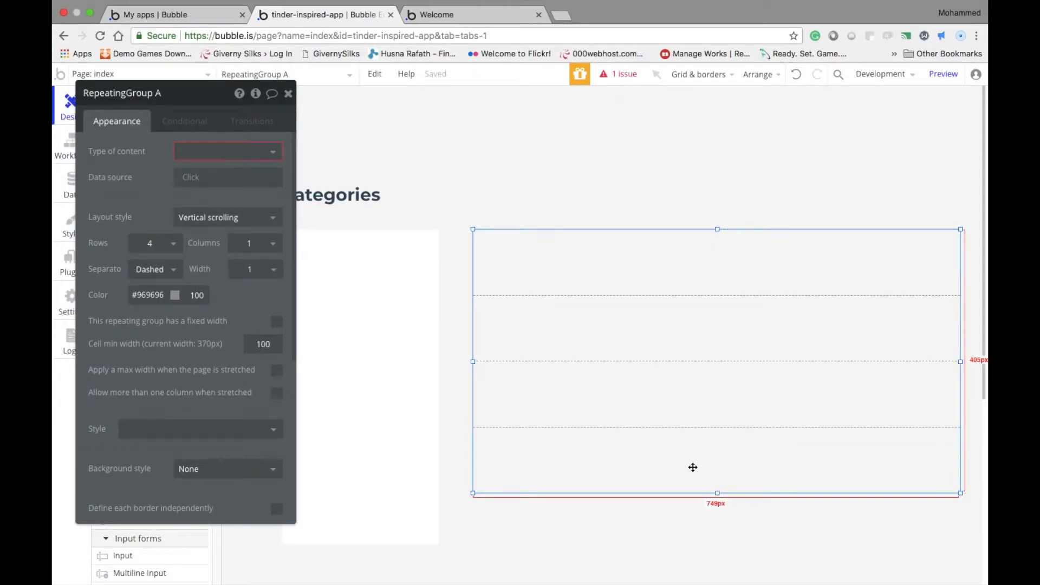
Enlarge the repeating group downward and toward the white group to about 775 by 908 px, leaving a gap of about 26 px
scroll(689, 487, down, 5)
drag(718, 259, 690, 584)
scroll(704, 460, up, 5)
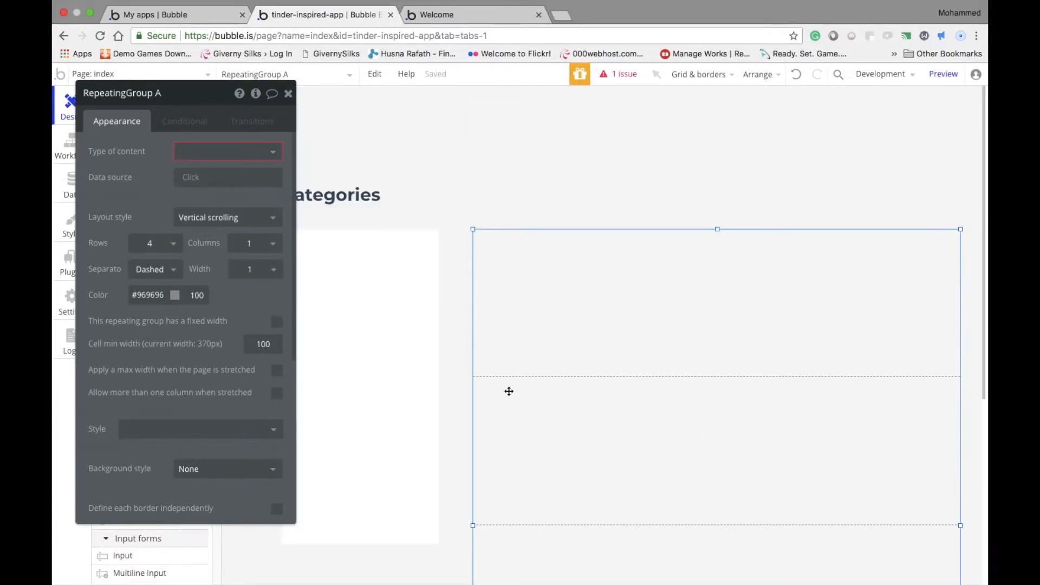
drag(474, 525, 455, 526)
click(505, 454)
double_click(505, 454)
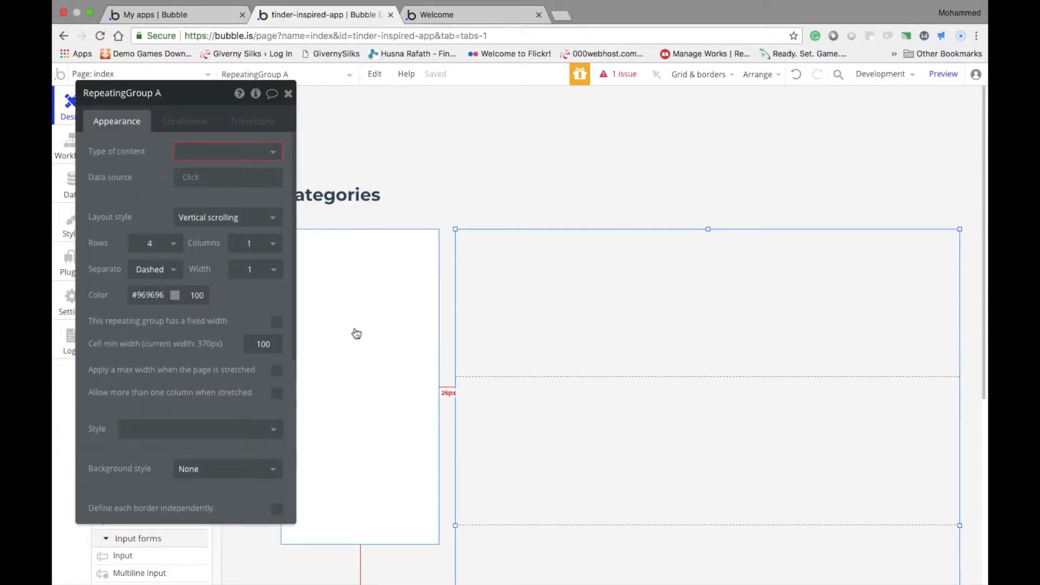
Set the repeating group's separator to Solid with colour #D4D4D4 at 50 percent opacity
click(171, 270)
click(158, 311)
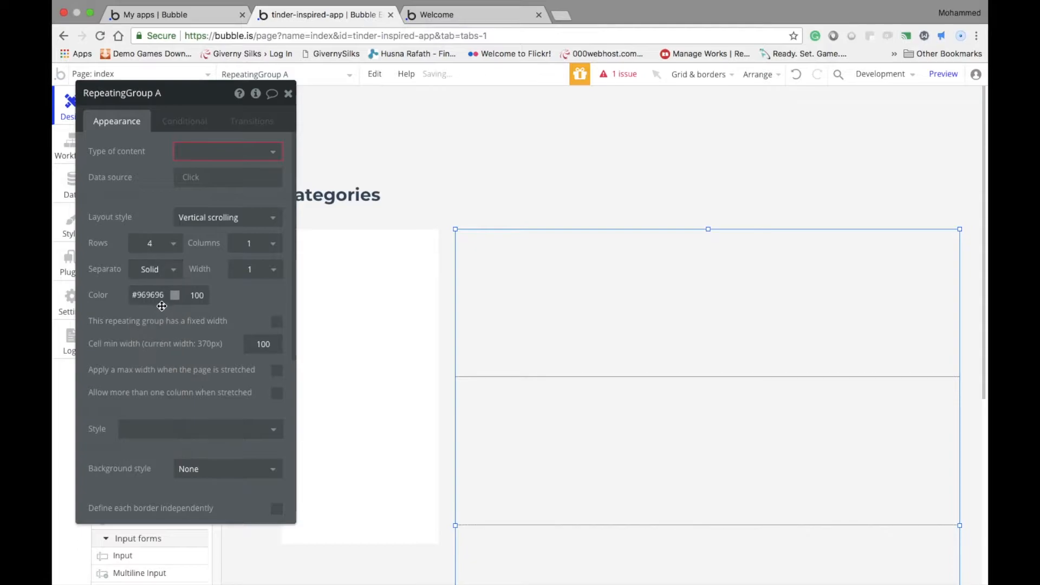
click(175, 296)
drag(193, 318, 106, 322)
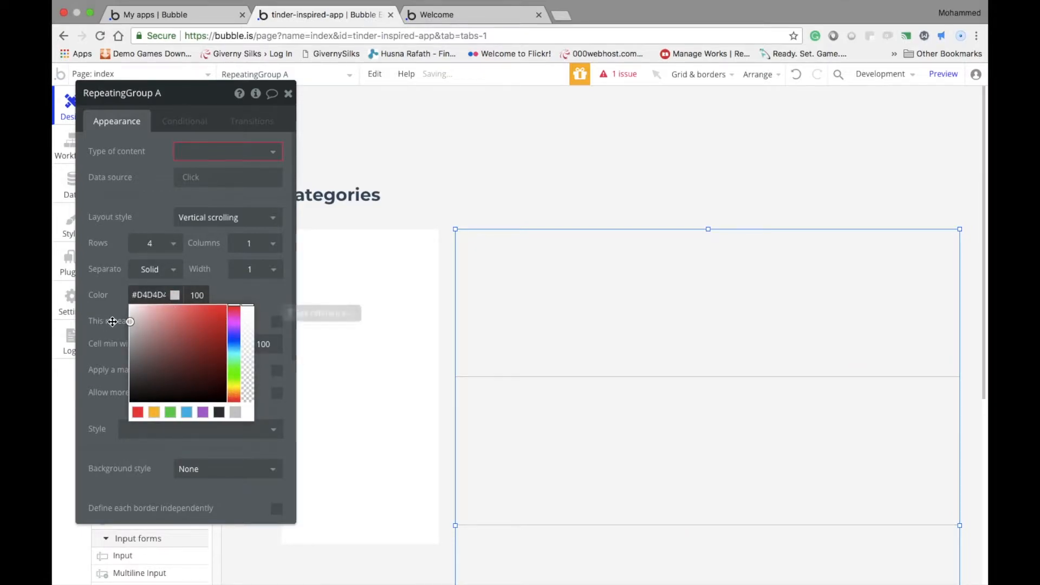
drag(248, 323, 247, 350)
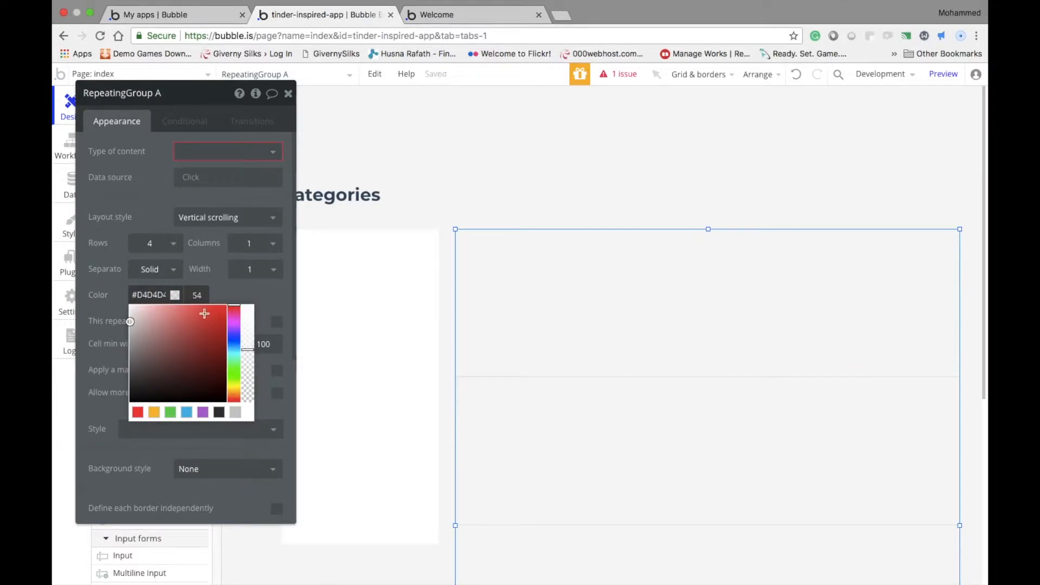
click(202, 295)
key(BackSpace)
text(3)
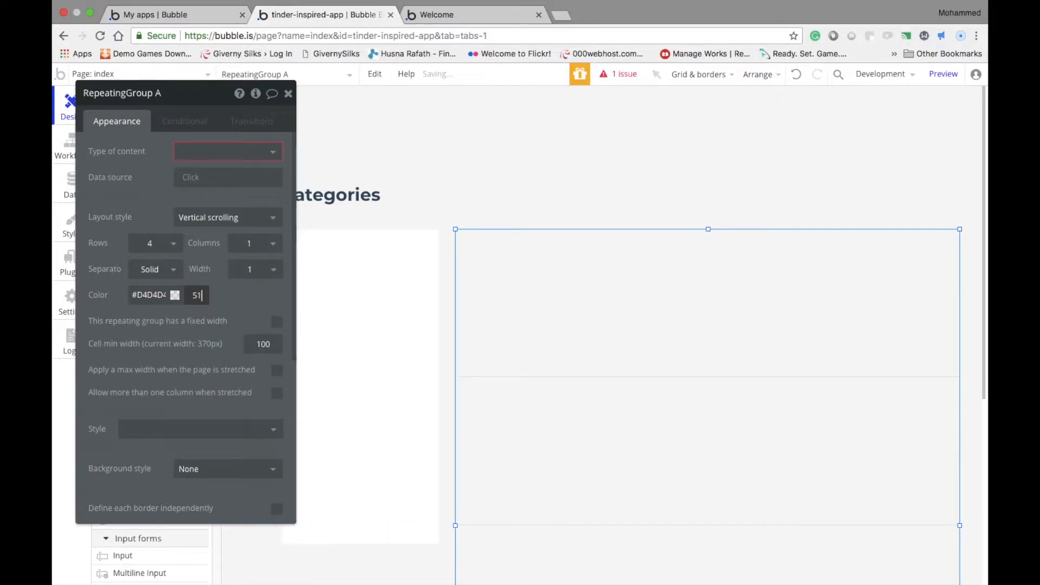
double_click(146, 295)
key(super+c)
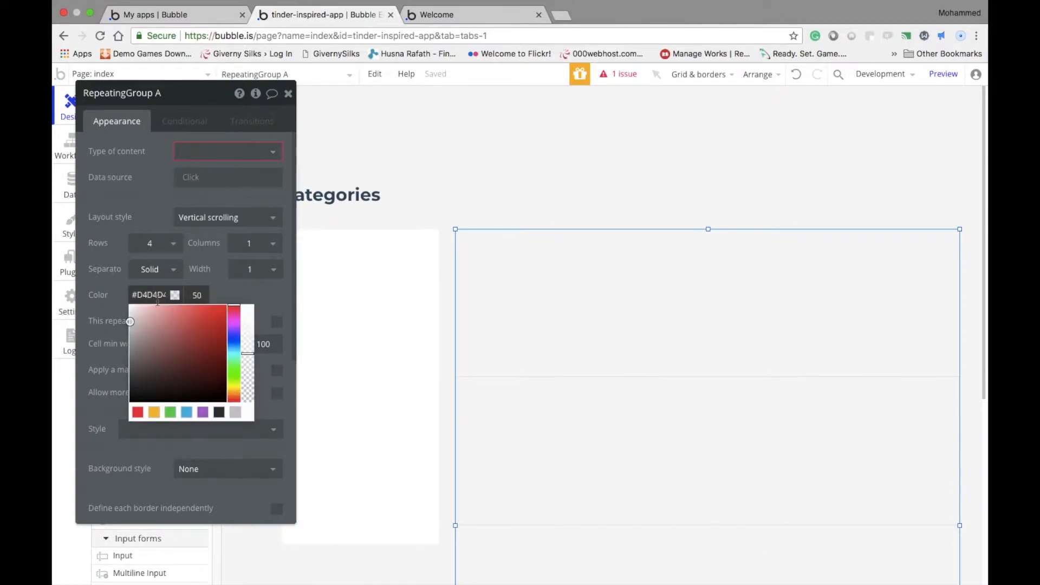
click(258, 293)
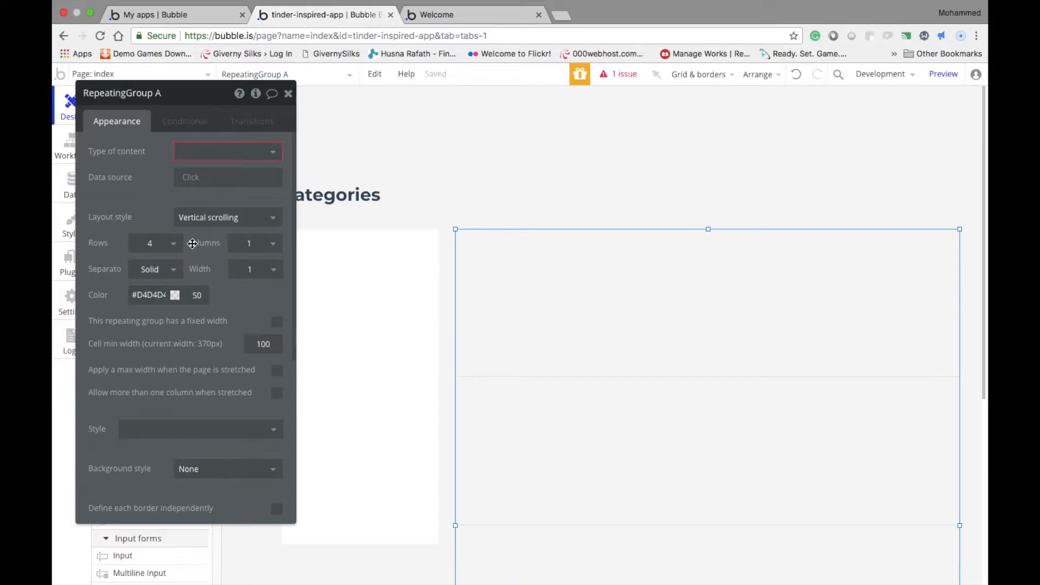
Give the repeating group a Solid border on all sides in colour #D4D4D4
scroll(211, 336, down, 5)
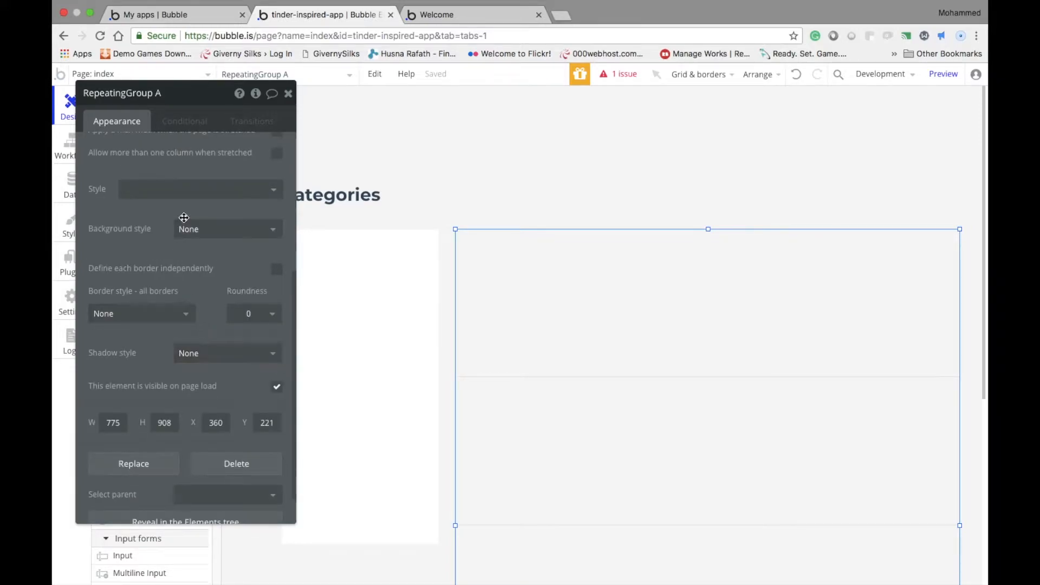
scroll(163, 229, up, 5)
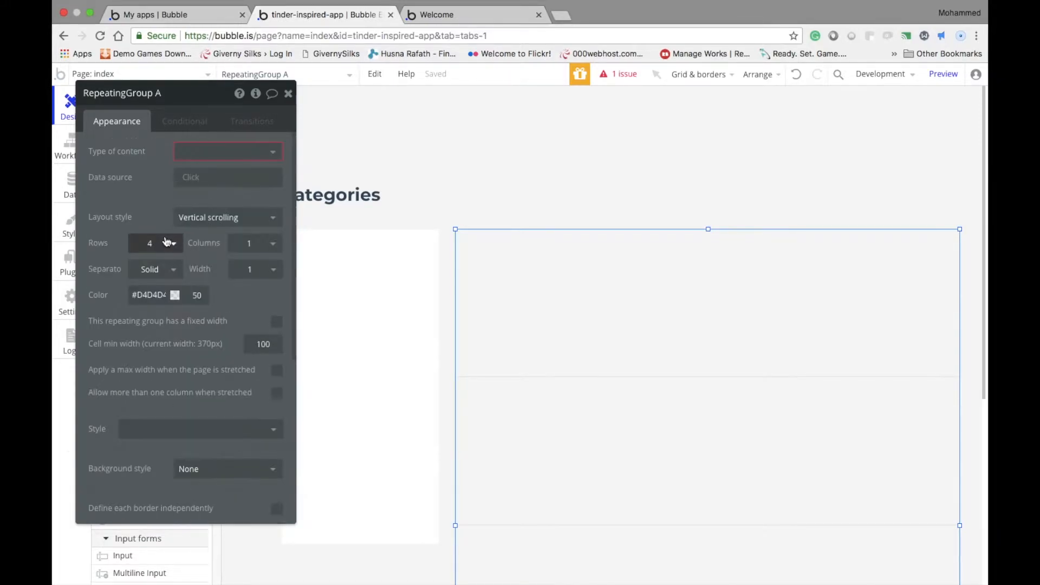
scroll(176, 297, down, 3)
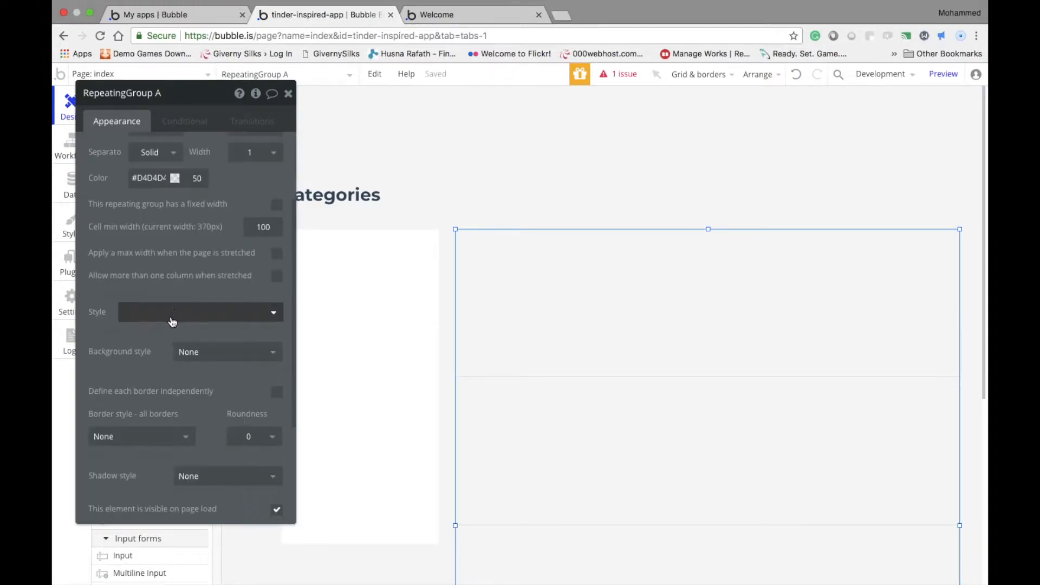
scroll(173, 322, down, 3)
click(125, 334)
click(125, 369)
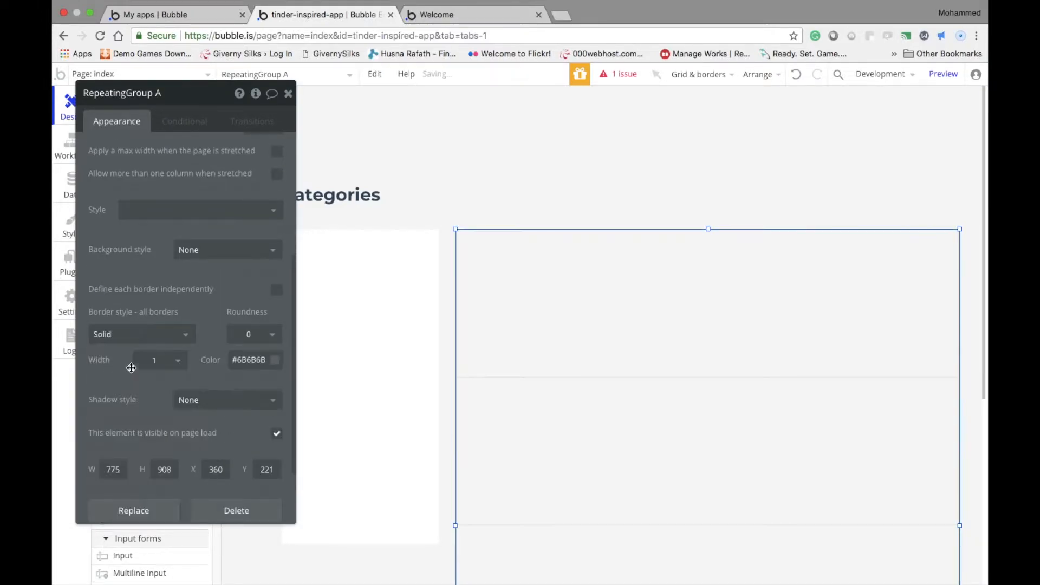
click(260, 361)
key(super+a)
key(super+v)
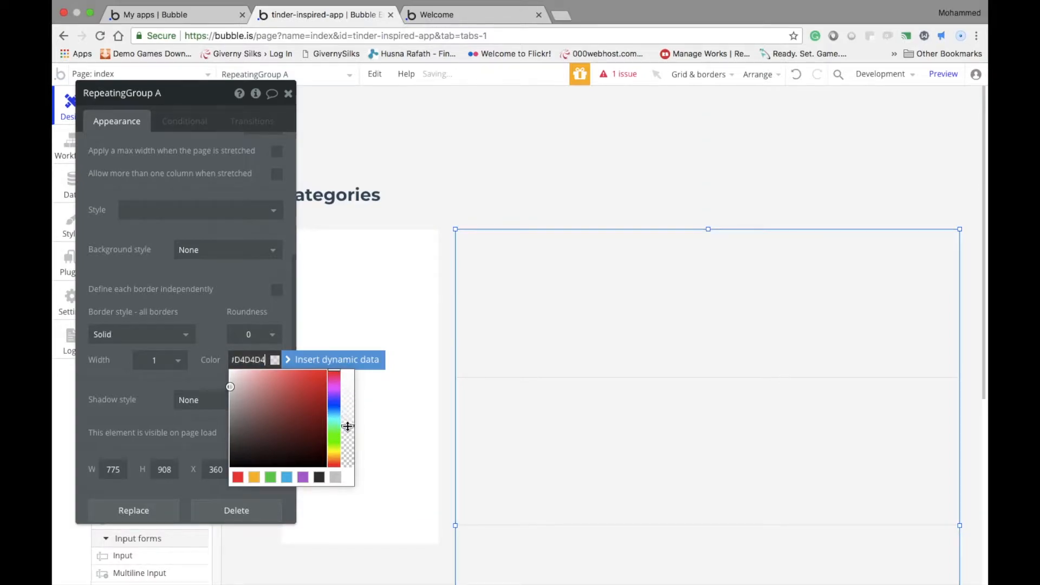
click(560, 226)
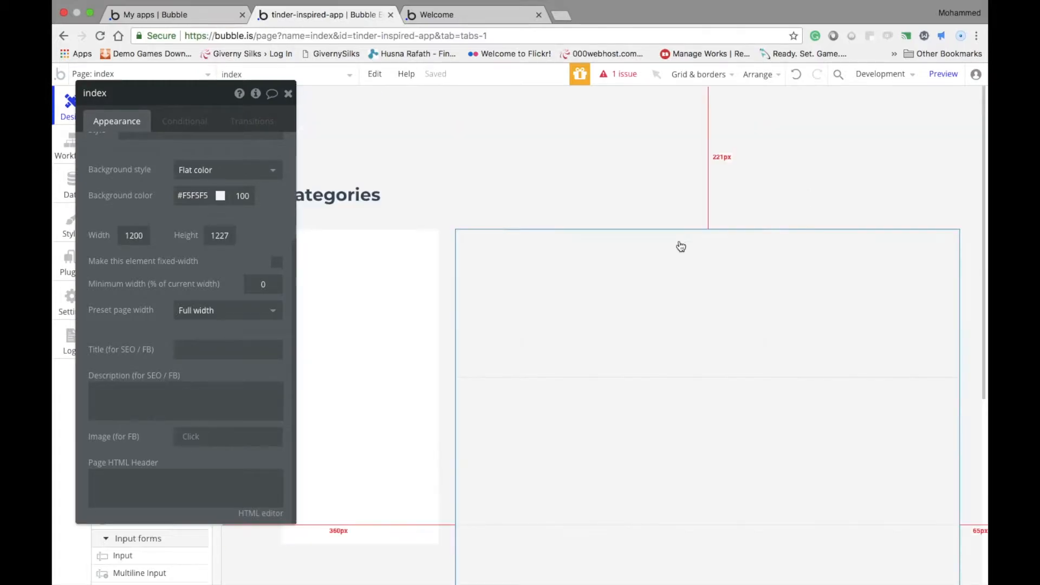
Set the repeating group's number of columns to 2
click(682, 246)
scroll(255, 260, up, 5)
click(265, 244)
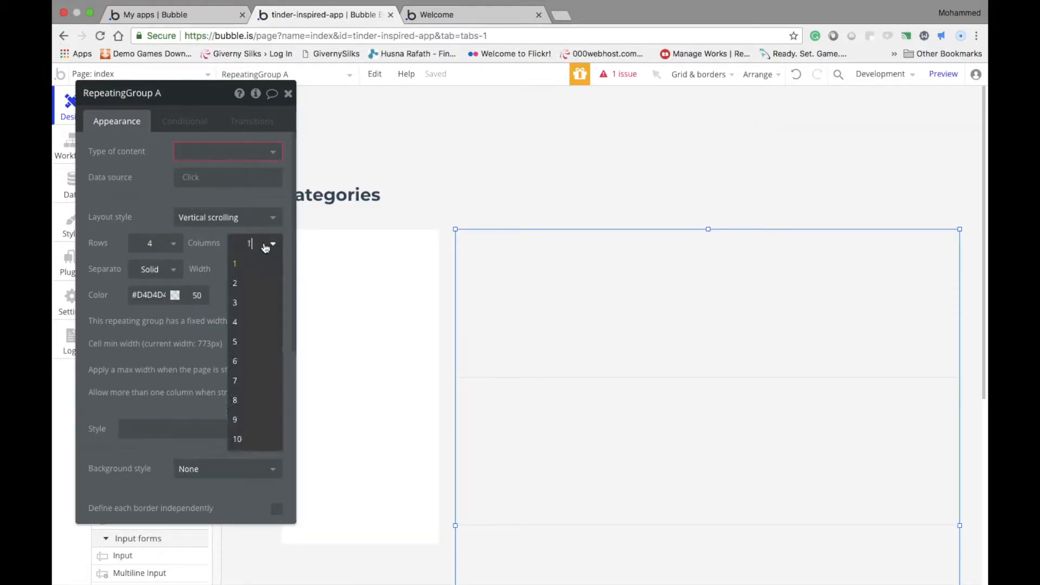
click(249, 283)
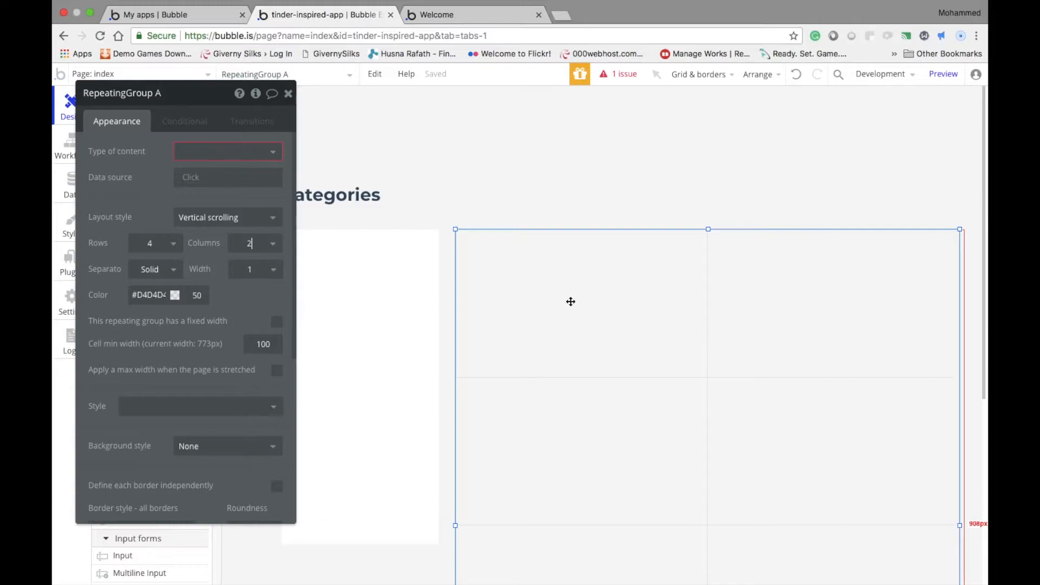
click(725, 184)
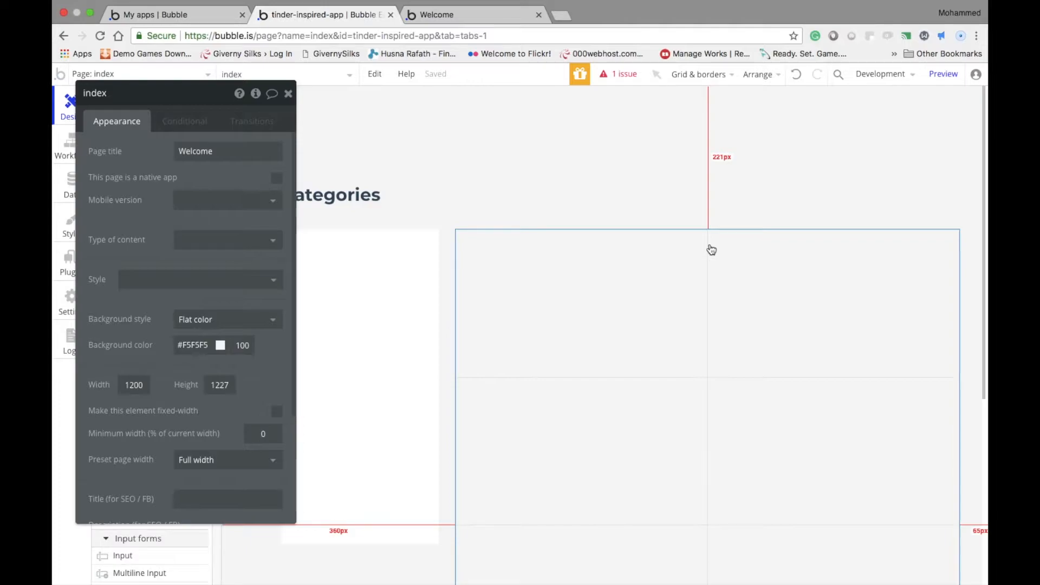
Set the Categories heading's minimum width to 99% in the responsive view and return to the page editor
drag(201, 101, 378, 132)
click(167, 97)
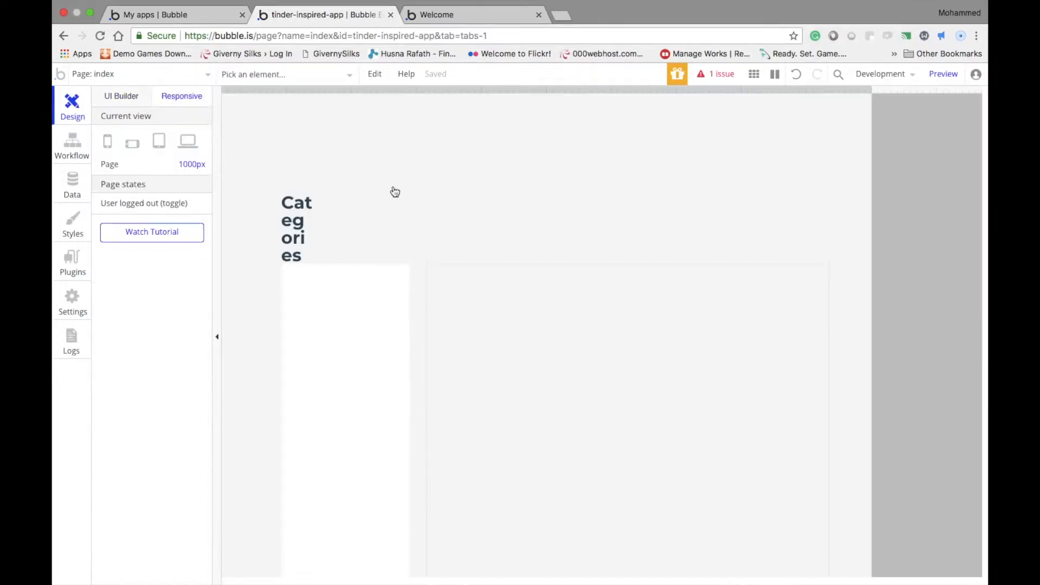
click(308, 216)
drag(355, 275, 467, 278)
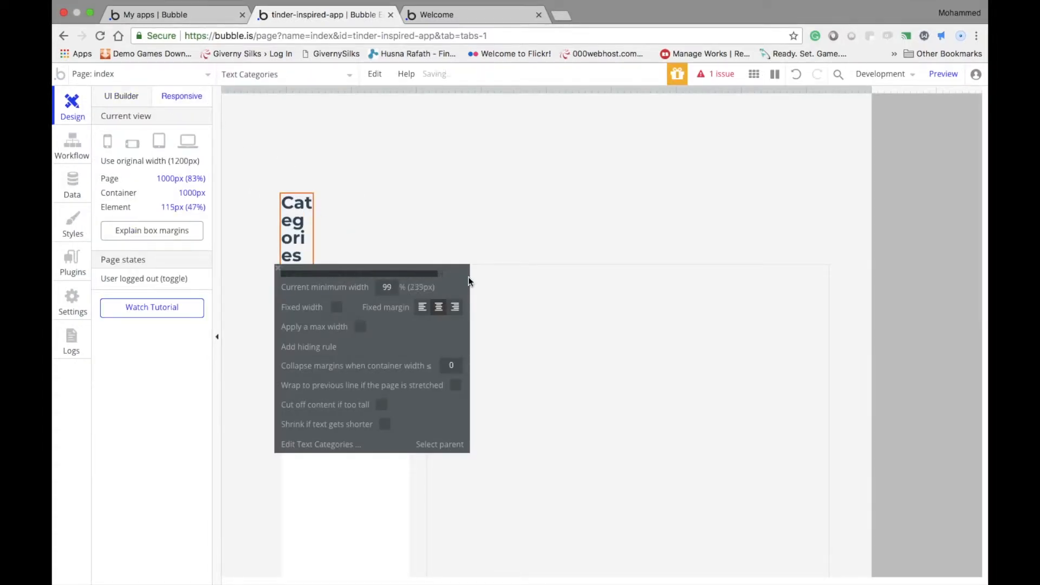
click(127, 101)
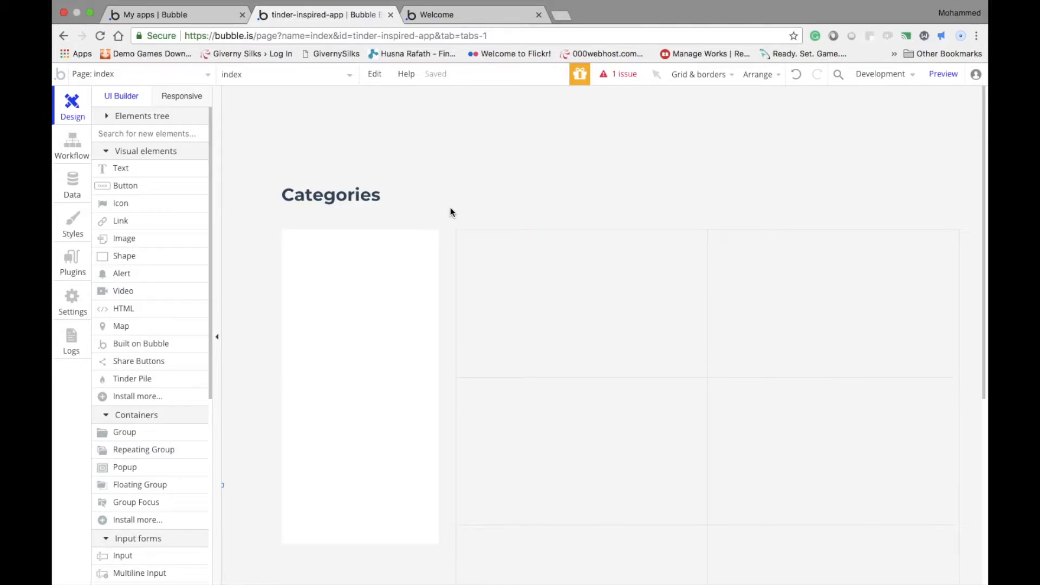
Move the Categories heading slightly up to widen its gap above the white group
drag(376, 195, 377, 184)
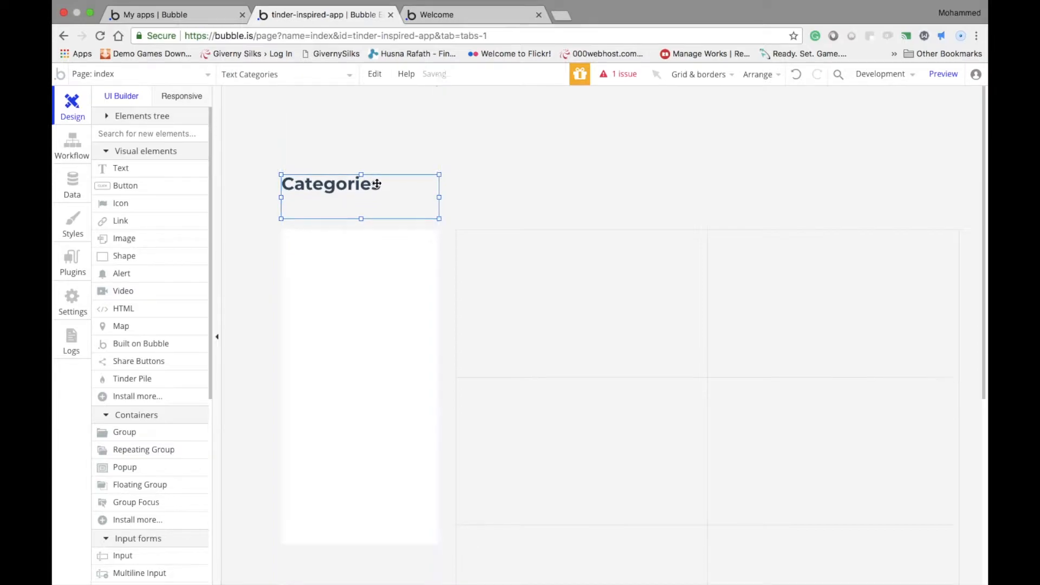
click(485, 184)
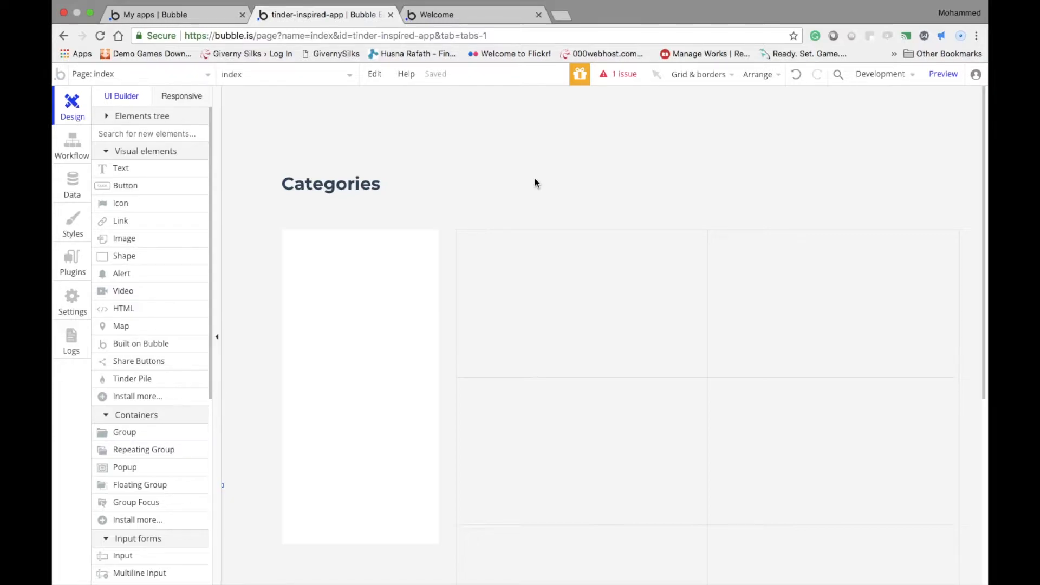
drag(337, 179, 336, 179)
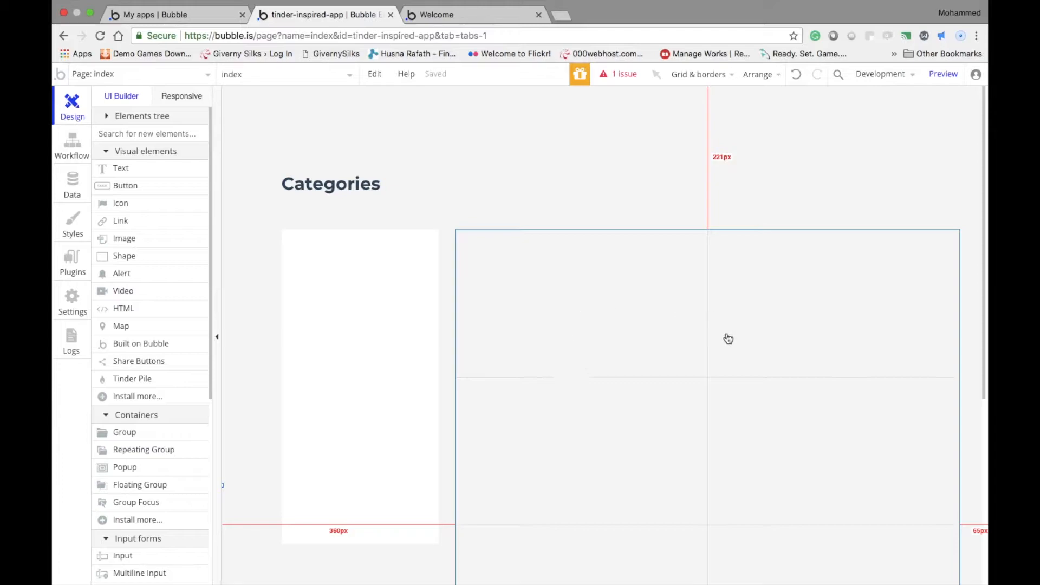
Add a Text element inside the white group near its upper edge
click(161, 170)
drag(312, 252, 422, 303)
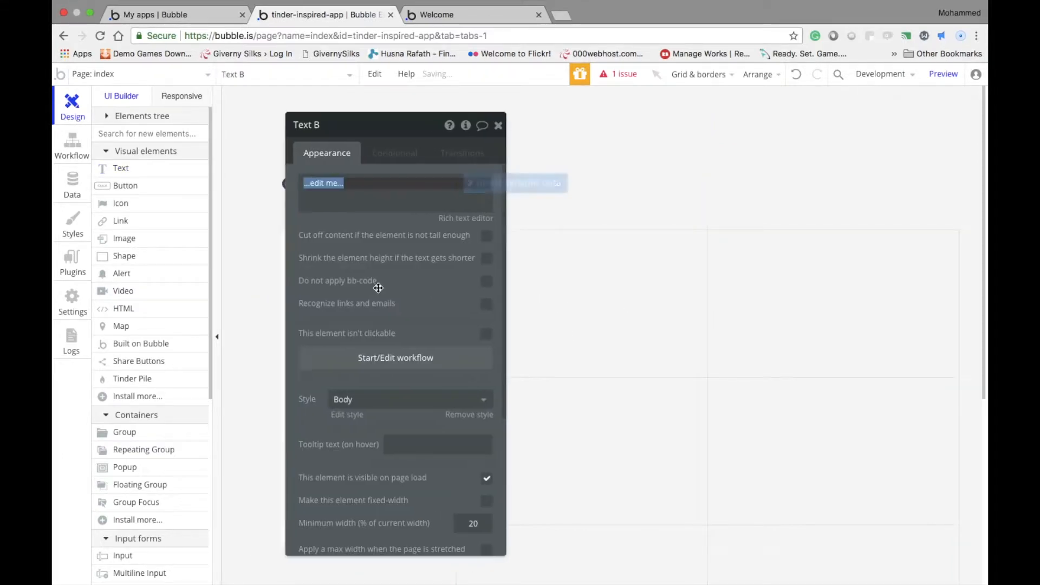
mouse_move(365, 281)
mouse_down()
mouse_move(347, 275)
mouse_move(432, 272)
mouse_up()
Center the new Text element horizontally in the white group and reduce its height slightly
right_click(368, 273)
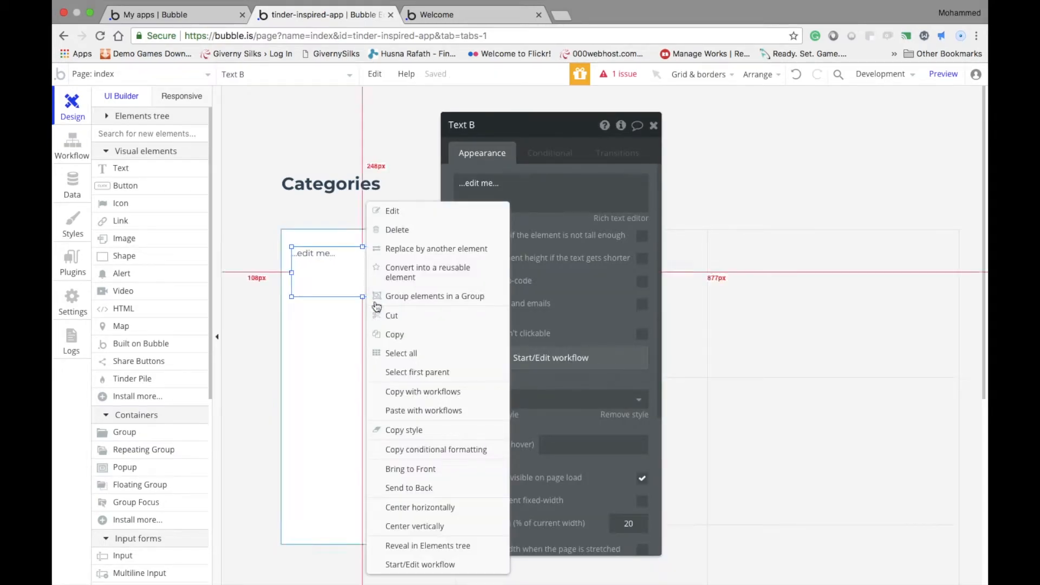
click(407, 506)
drag(360, 297, 360, 283)
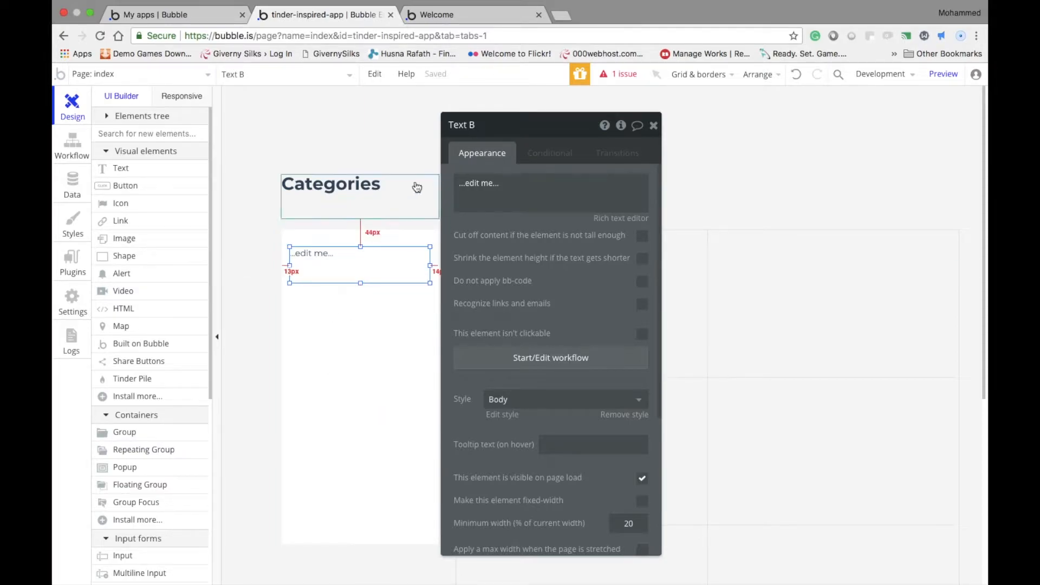
Search Google for "emoji" in a new browser tab and open the Get Emoji copy-and-paste site
click(556, 17)
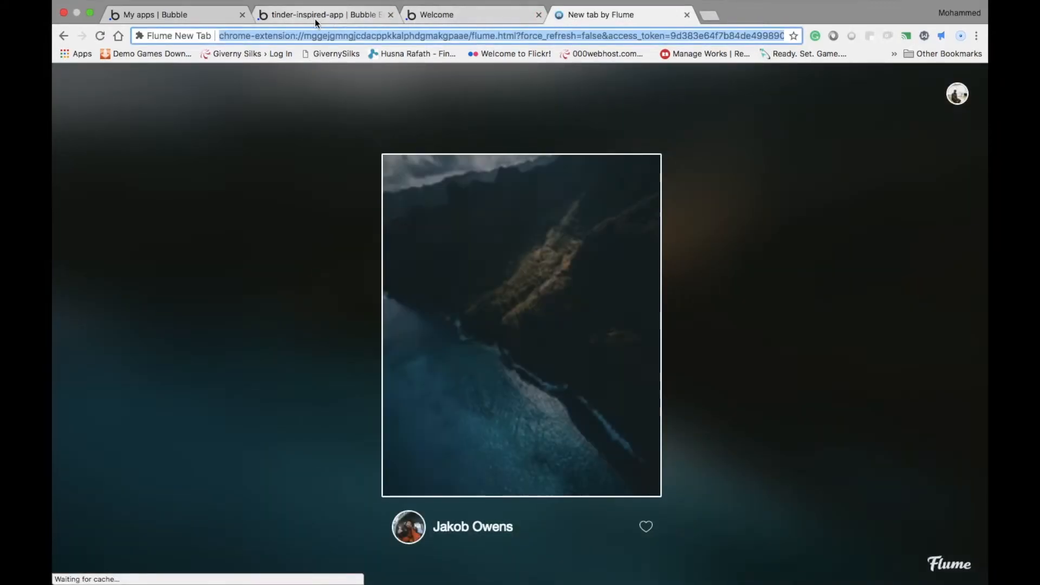
click(315, 22)
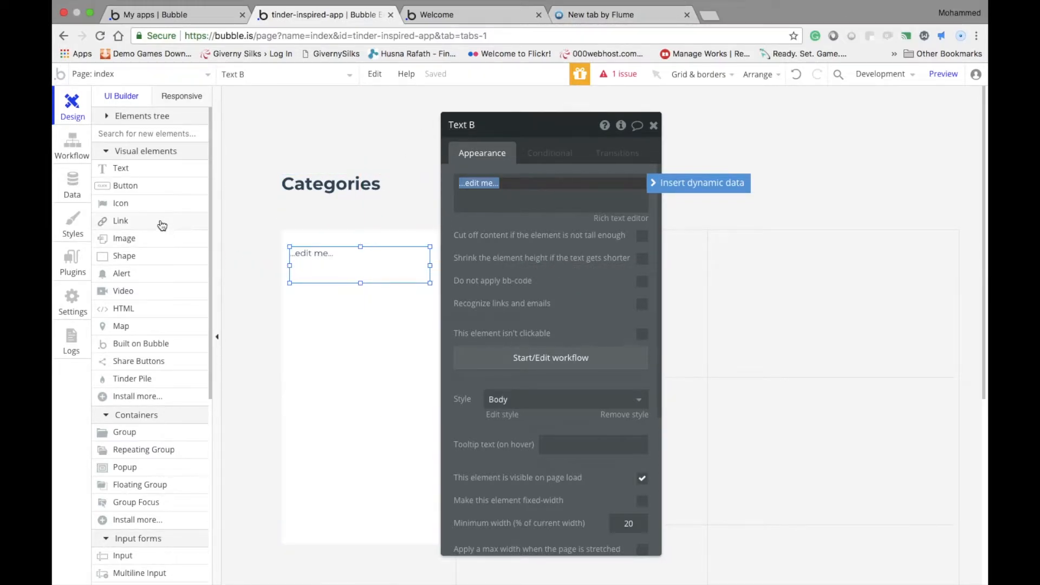
click(604, 18)
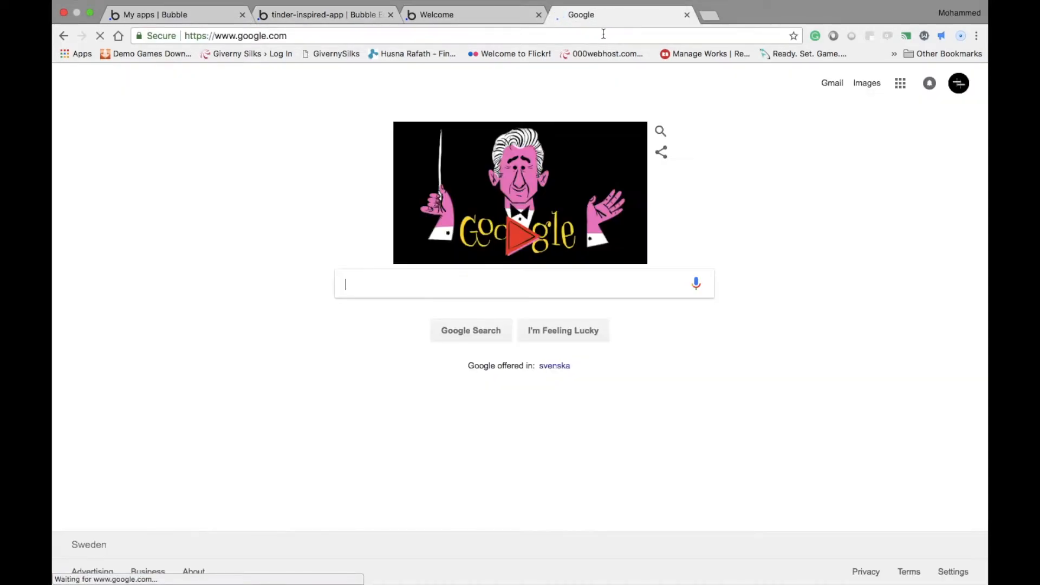
click(389, 287)
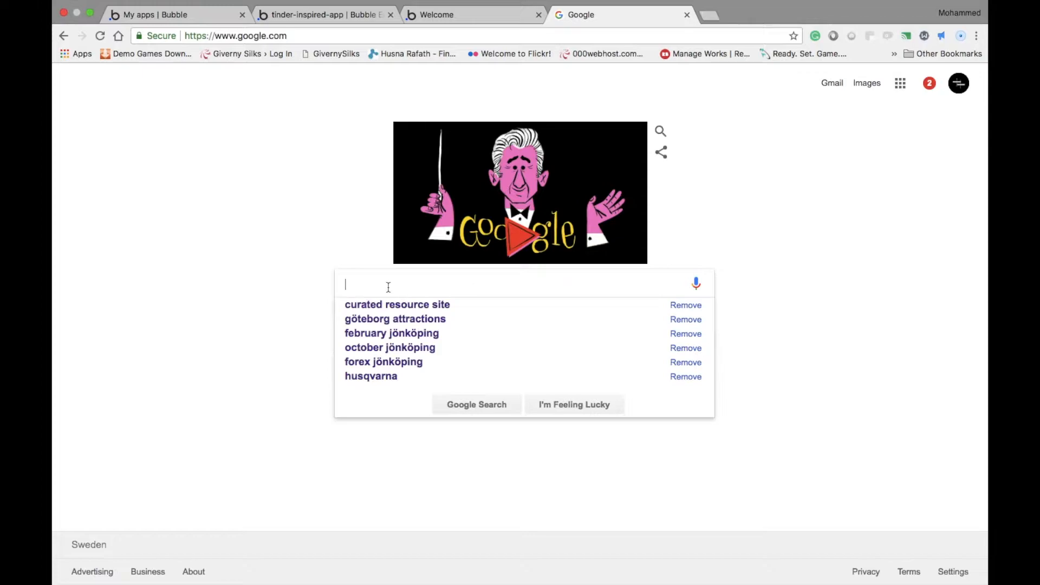
text(emoji)
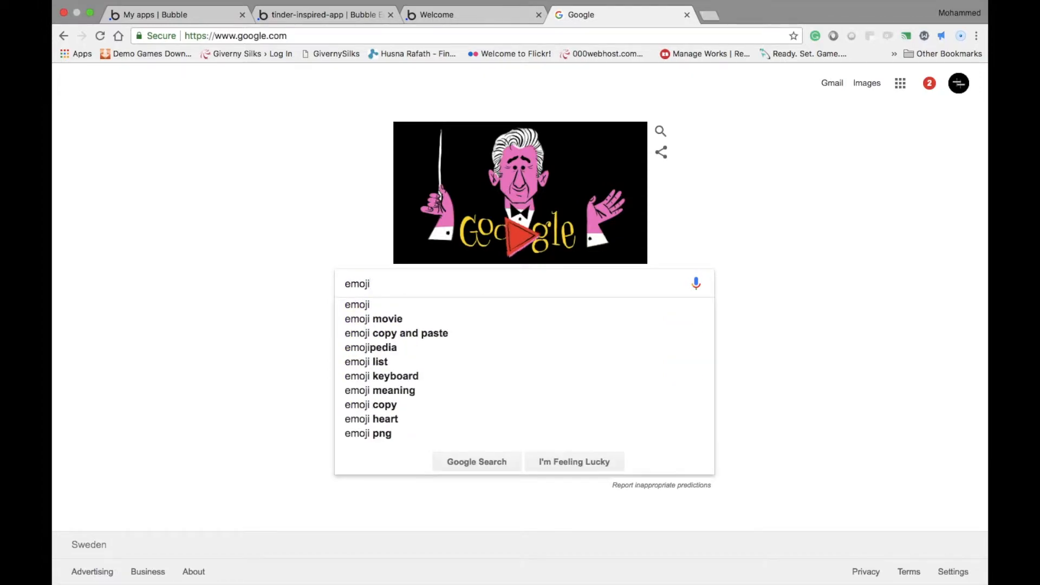
key(Return)
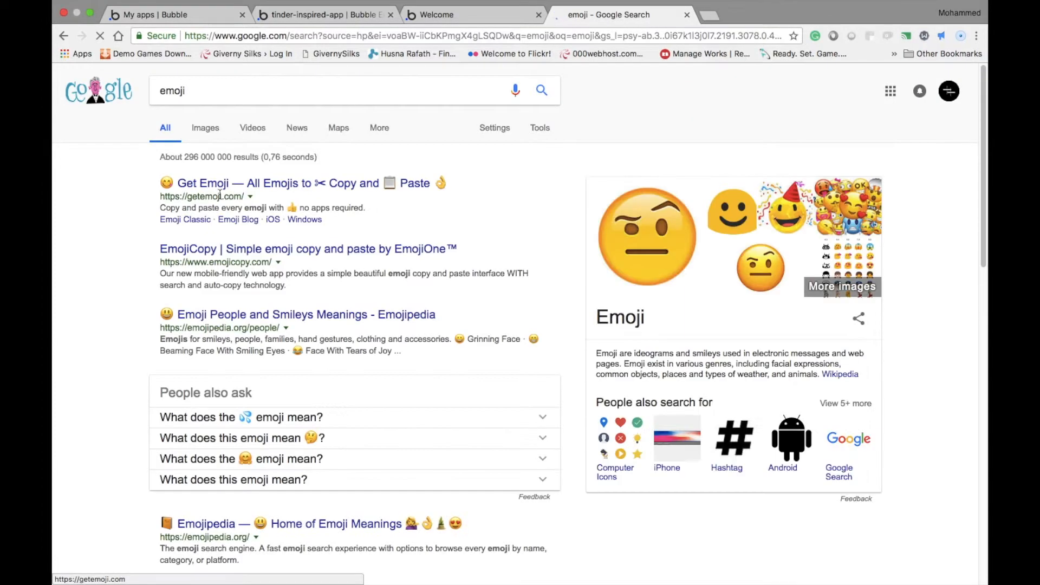
click(223, 189)
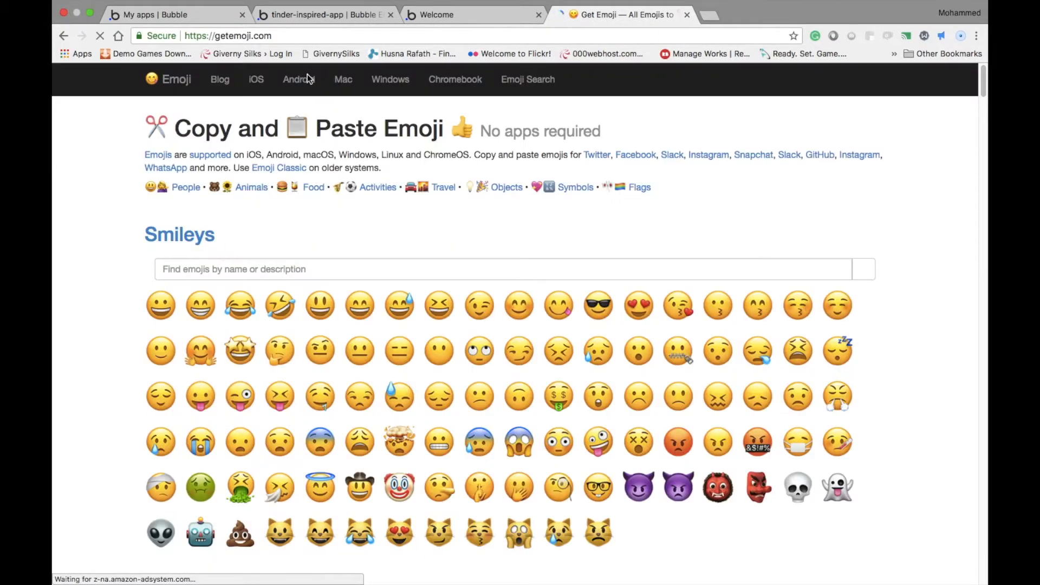
Find the Activity and Sports section on Get Emoji and copy the skier emoji
scroll(309, 287, down, 8)
scroll(230, 237, up, 4)
scroll(231, 281, down, 5)
scroll(231, 280, up, 12)
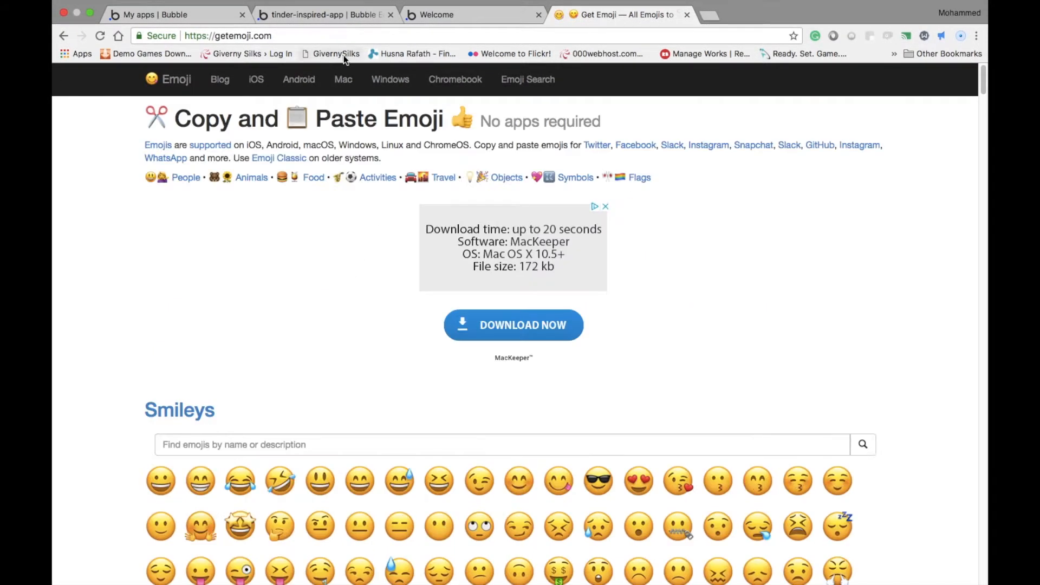
scroll(362, 162, down, 15)
scroll(362, 162, down, 15)
scroll(466, 329, down, 4)
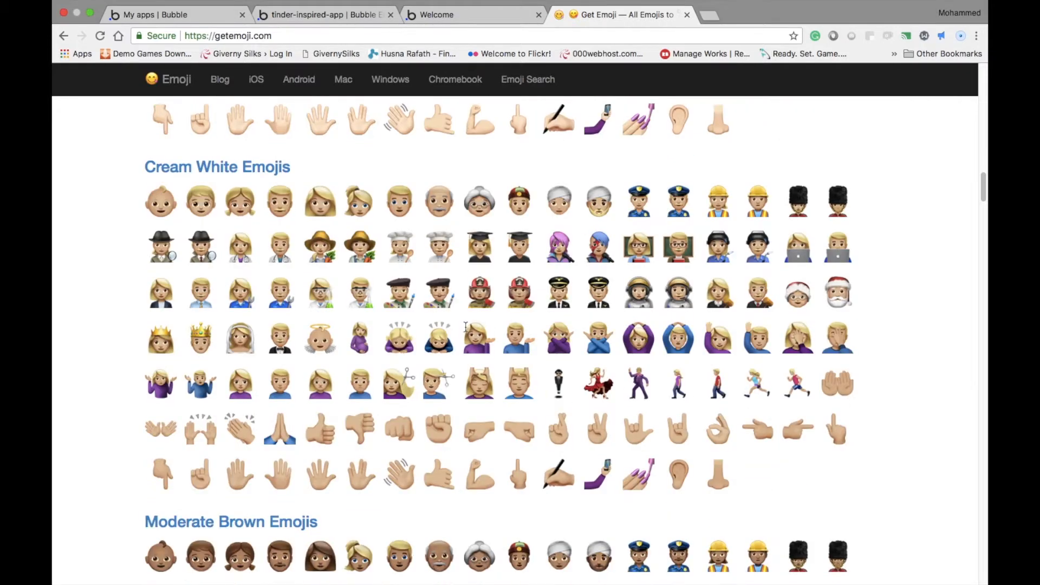
scroll(465, 324, down, 7)
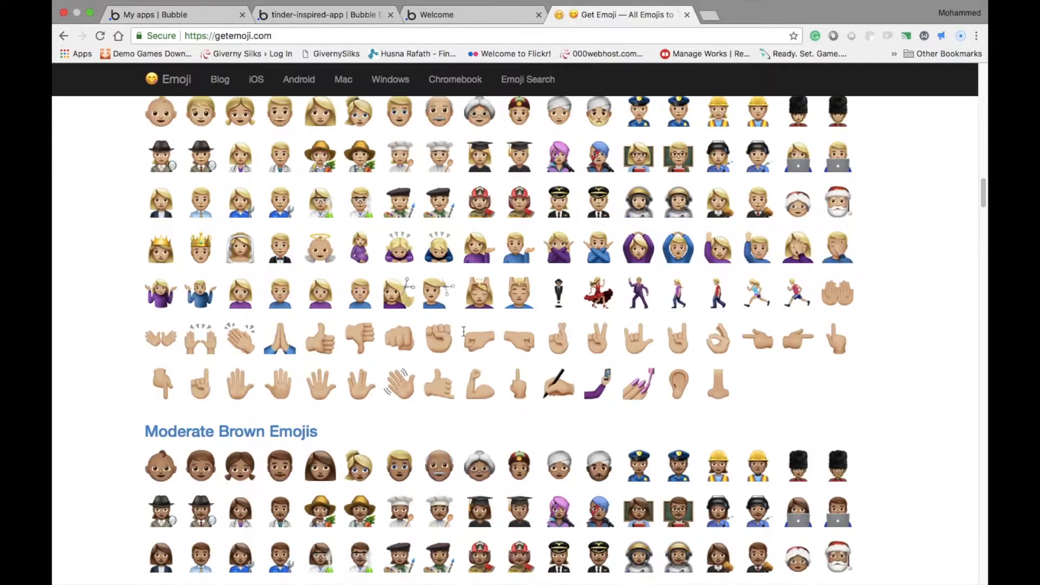
scroll(464, 336, down, 5)
scroll(465, 333, down, 5)
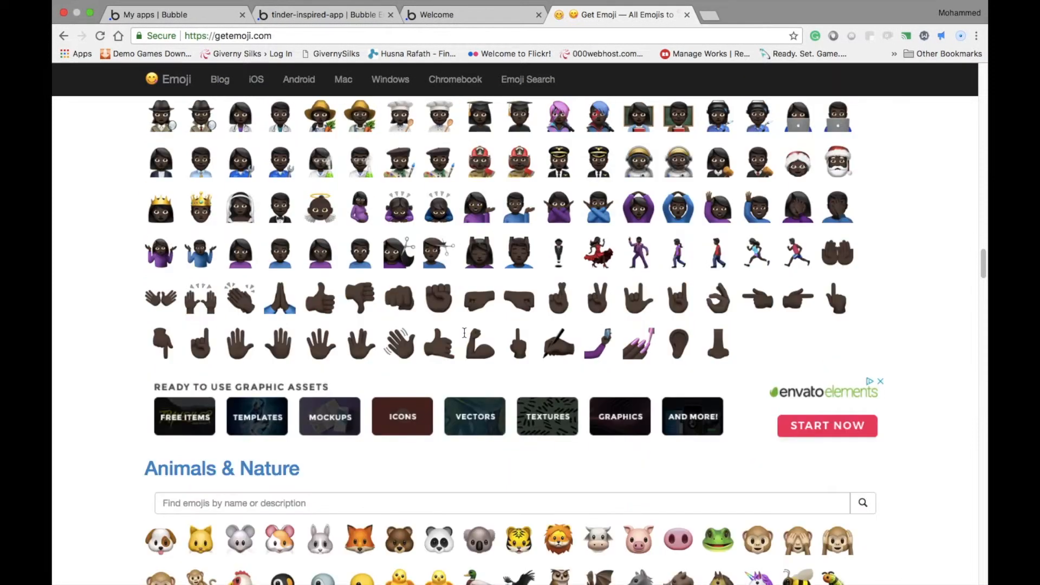
scroll(466, 333, down, 5)
scroll(476, 344, down, 15)
scroll(476, 346, up, 10)
scroll(472, 346, down, 10)
scroll(466, 345, down, 2)
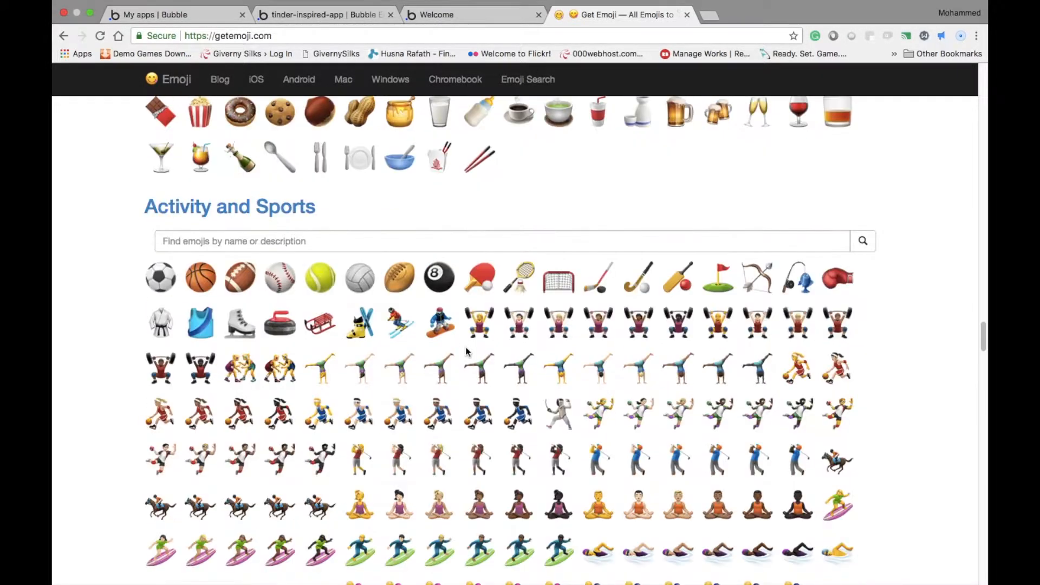
click(389, 326)
key(super+c)
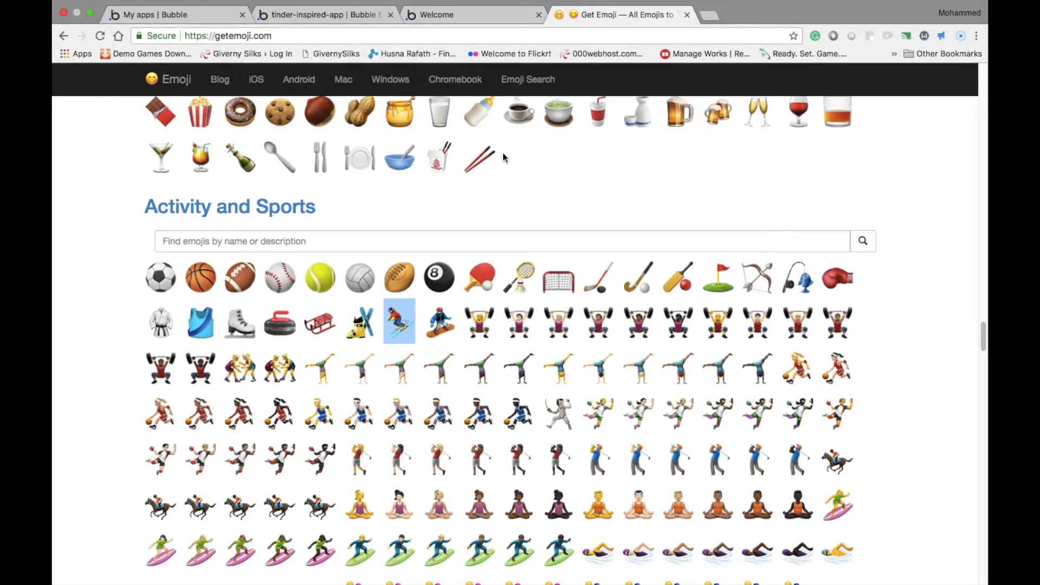
Switch back to the Bubble editor and replace the new text's content with the skier emoji followed by "Winter Sports"
click(335, 11)
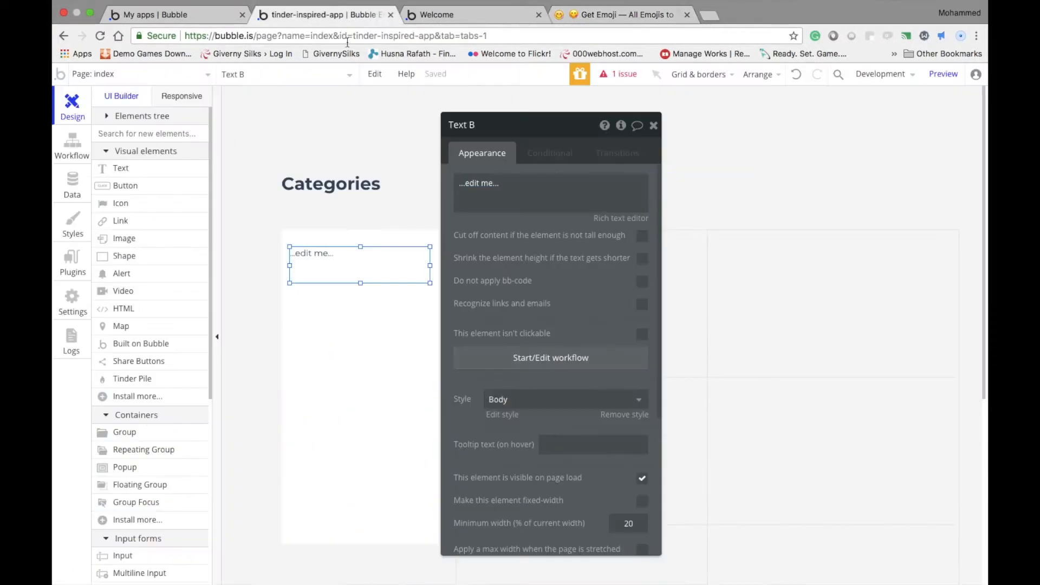
click(396, 255)
key(super+v)
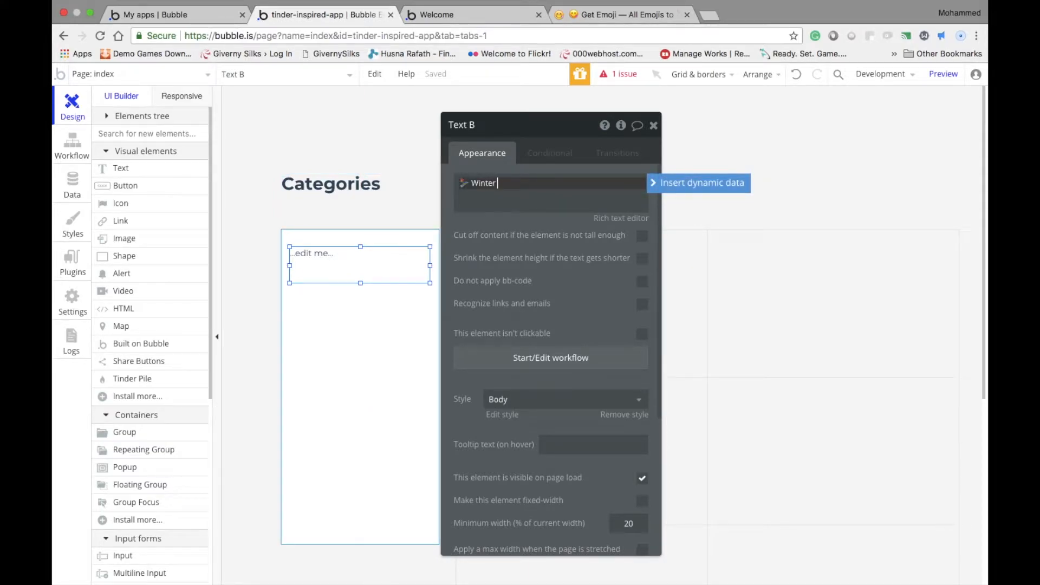
text(Winter Sports)
click(335, 265)
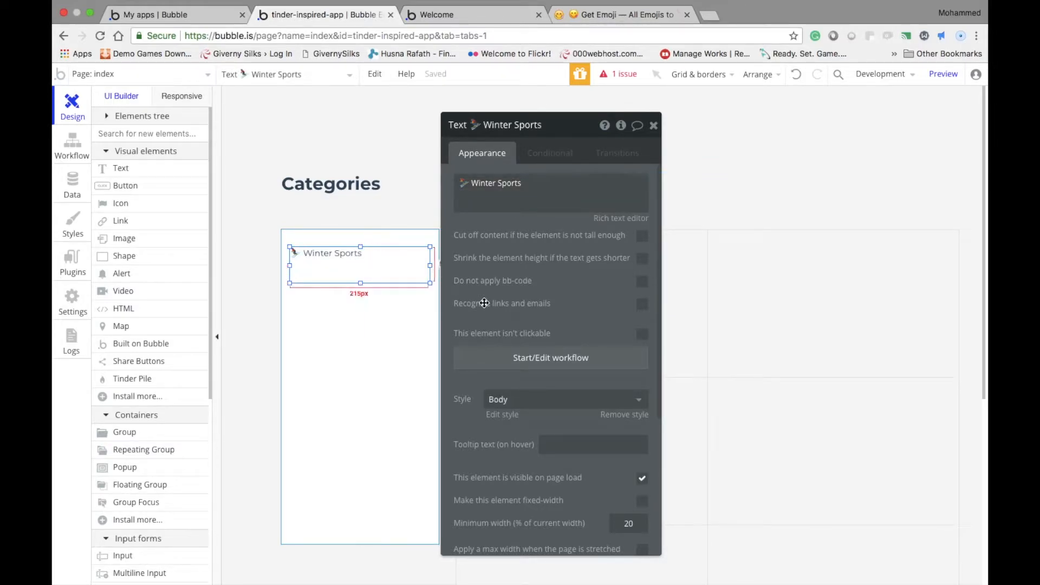
Detach the Winter Sports text from its Body style and set its font size to 18
click(536, 399)
click(530, 427)
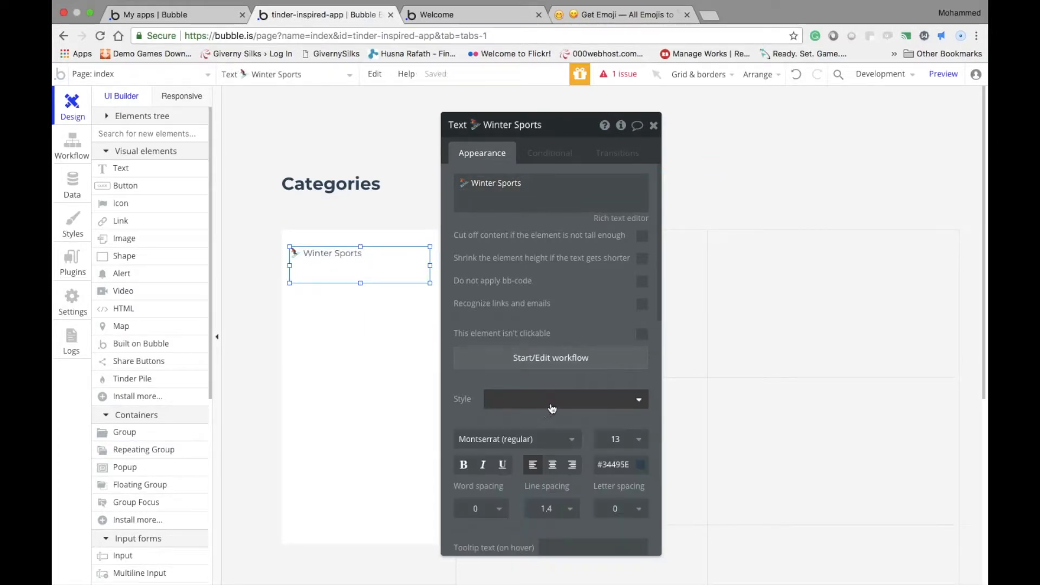
click(636, 441)
scroll(616, 530, down, 3)
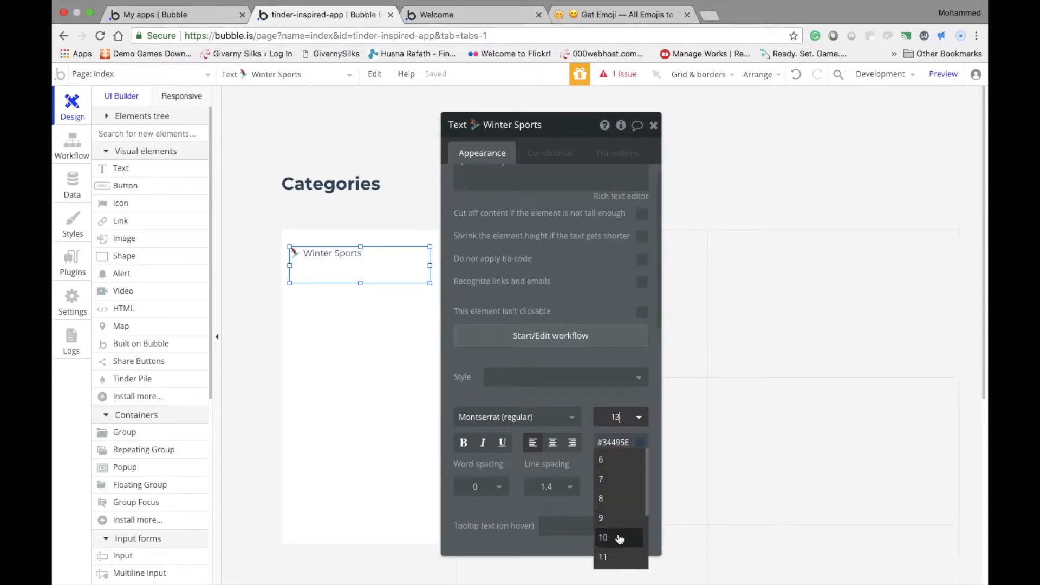
click(611, 519)
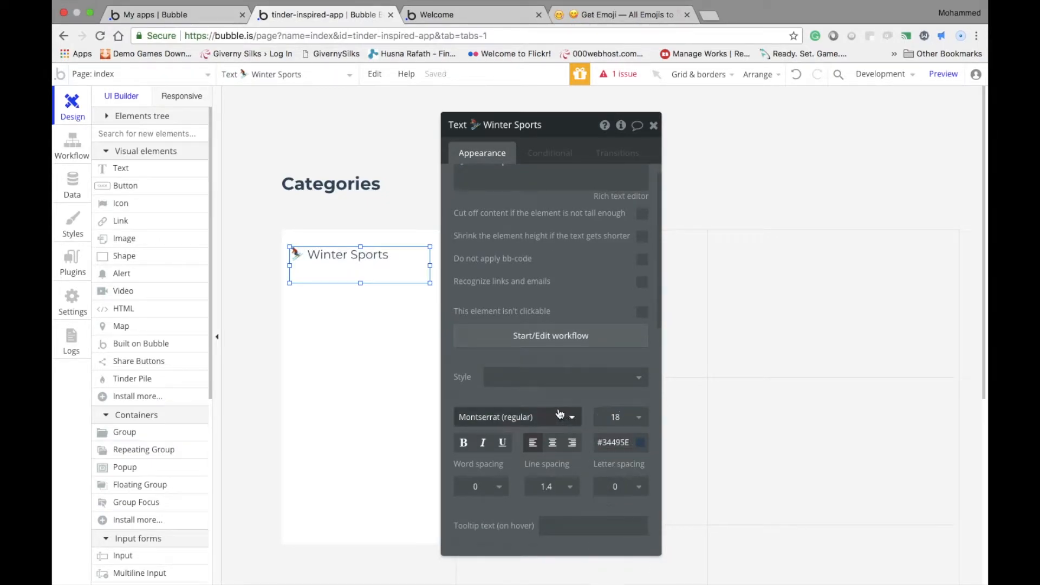
Make the Winter Sports text bold and center it both horizontally and vertically within its element
click(557, 444)
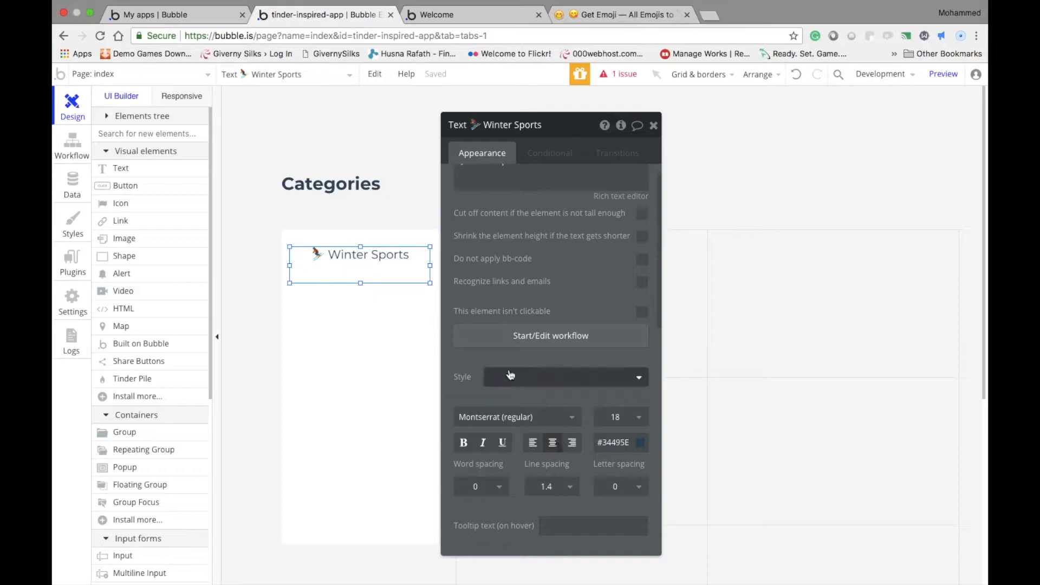
scroll(573, 444, down, 1)
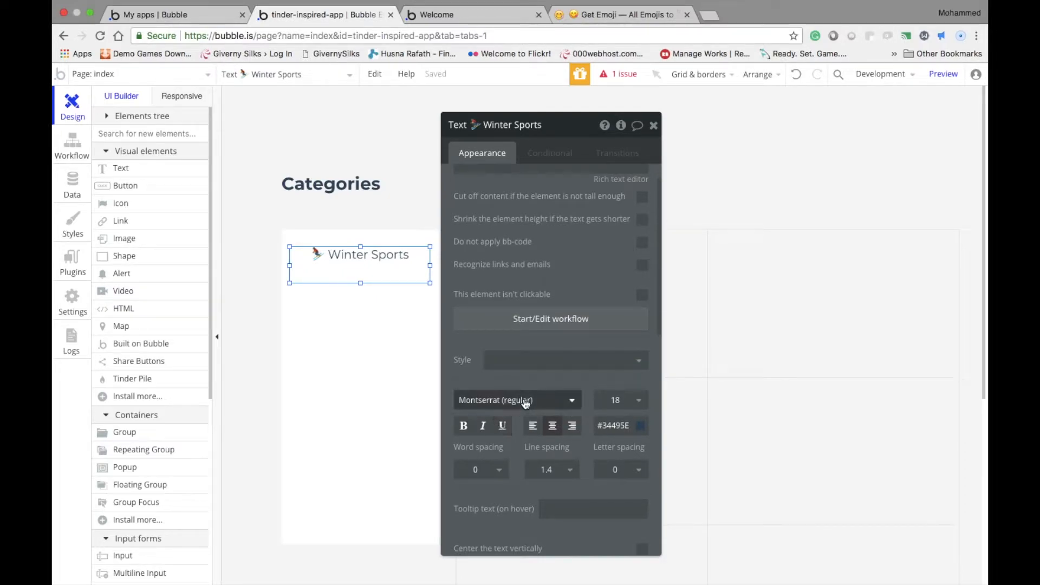
click(463, 427)
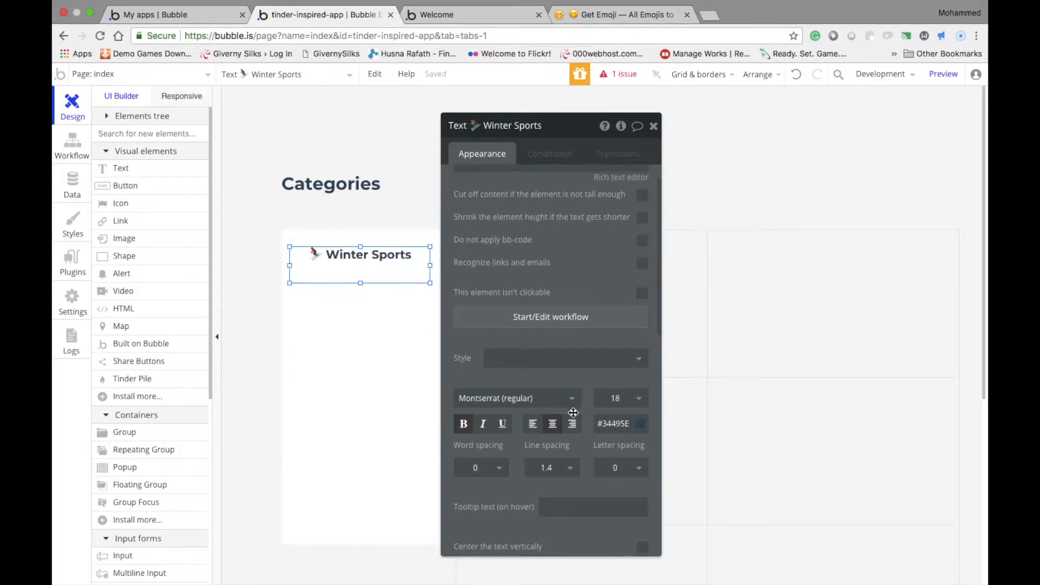
scroll(594, 426, down, 1)
click(636, 525)
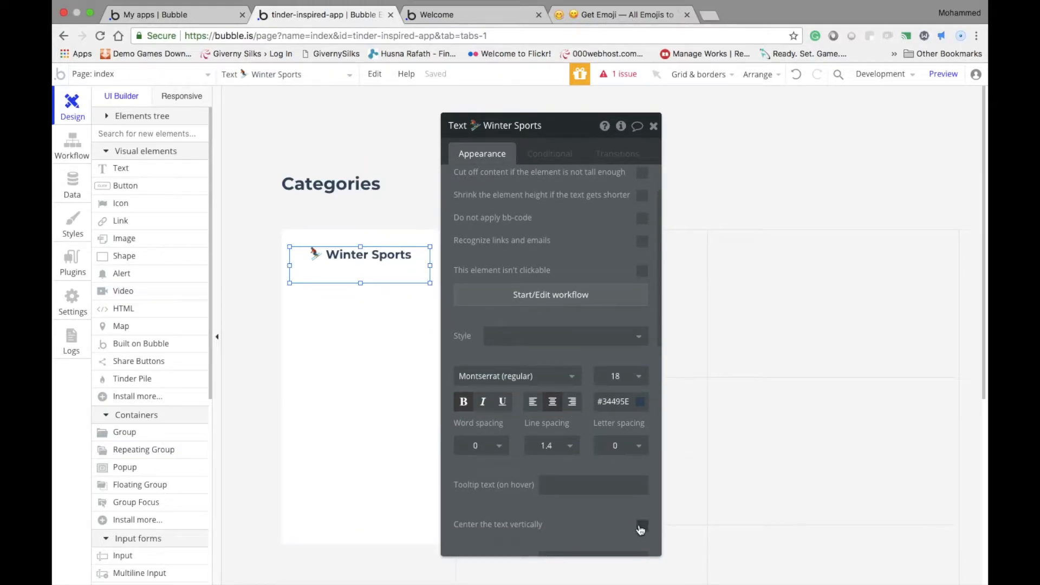
Duplicate the Winter Sports text twice below the original and space the copies evenly in the white group
drag(380, 268, 370, 347)
key(ctrl+v)
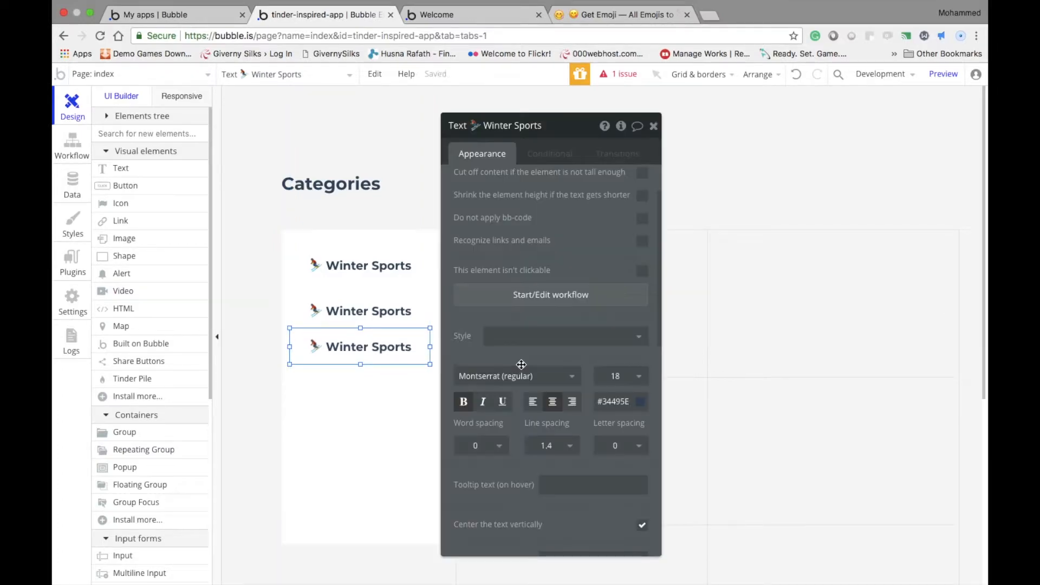
key(Down)
key(Down)
key(Down)
key(Down)
key(Down)
key(Down)
key(Down)
key(Down)
key(Down)
key(Down)
key(Down)
key(Down)
key(Down)
key(Down)
key(Down)
key(Down)
key(Down)
key(Down)
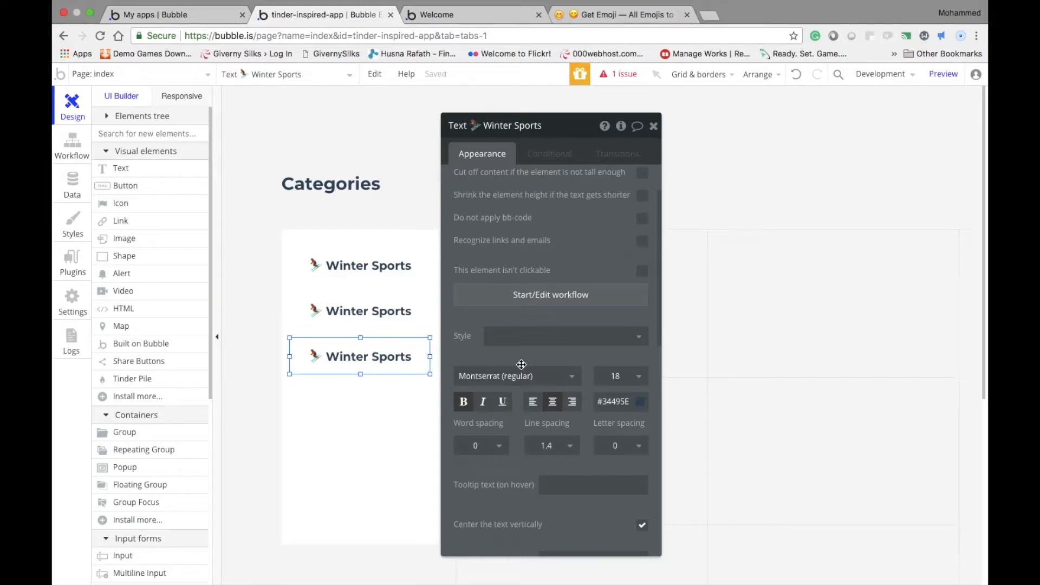
Add a fourth Winter Sports copy below the third one with the same vertical spacing
drag(408, 355, 394, 345)
key(Down)
key(Down)
key(Down)
key(Down)
key(Down)
key(Down)
key(Down)
key(Down)
key(Down)
key(Down)
key(Down)
key(Down)
key(Down)
key(Down)
key(Down)
key(Down)
key(Down)
key(Down)
drag(394, 344, 392, 391)
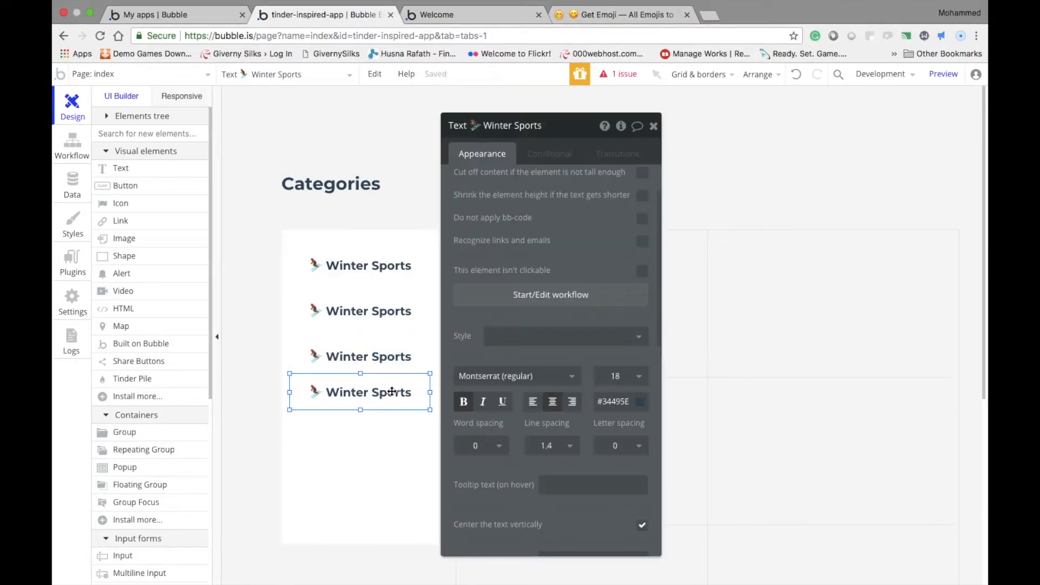
key(Down)
key(Down)
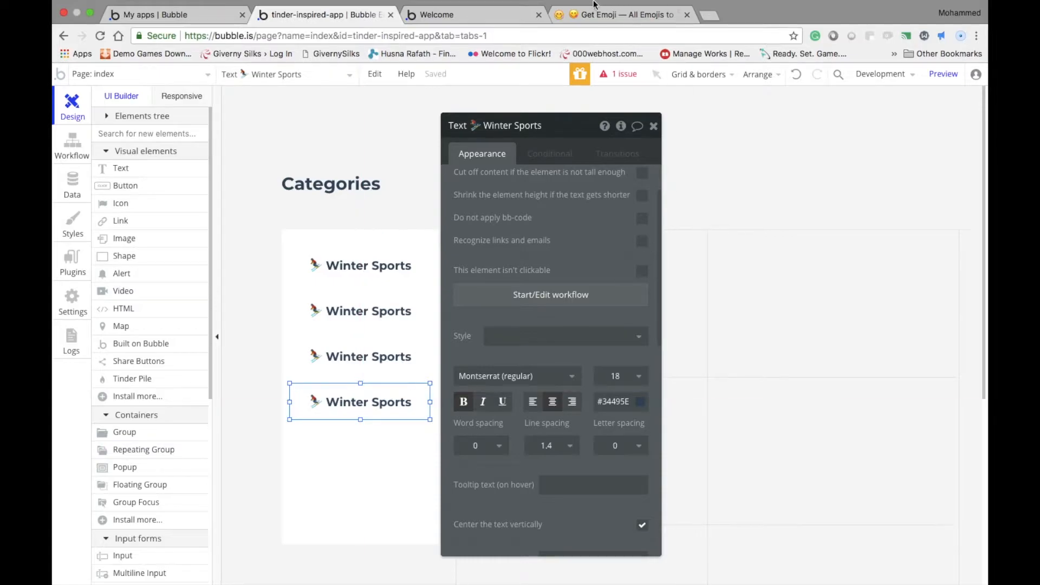
Switch to Get Emoji and copy the blonde woman in lotus position emoji from Activity and Sports
click(594, 13)
scroll(572, 228, down, 1)
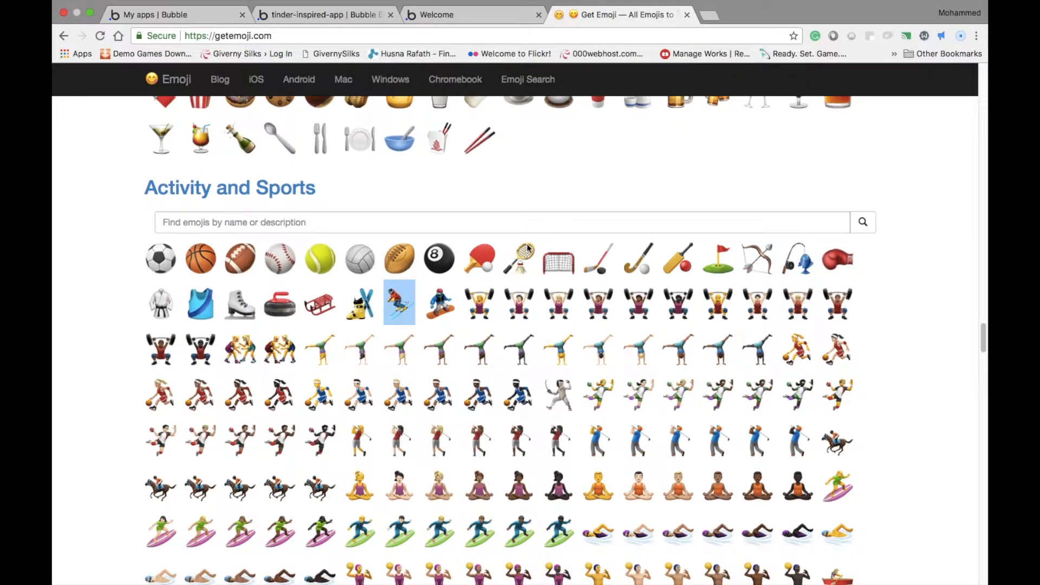
scroll(474, 265, down, 4)
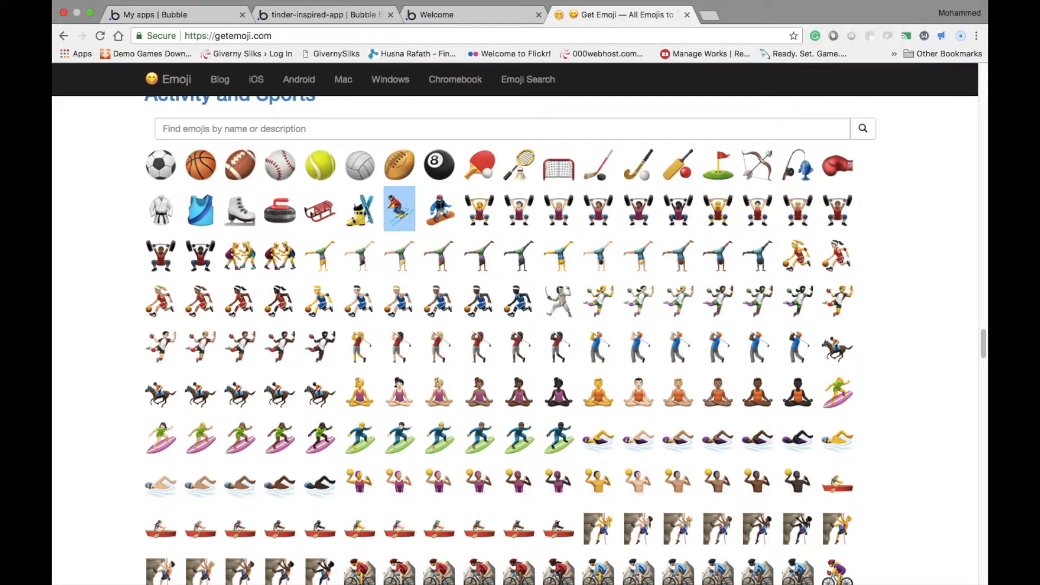
click(369, 216)
scroll(382, 264, down, 3)
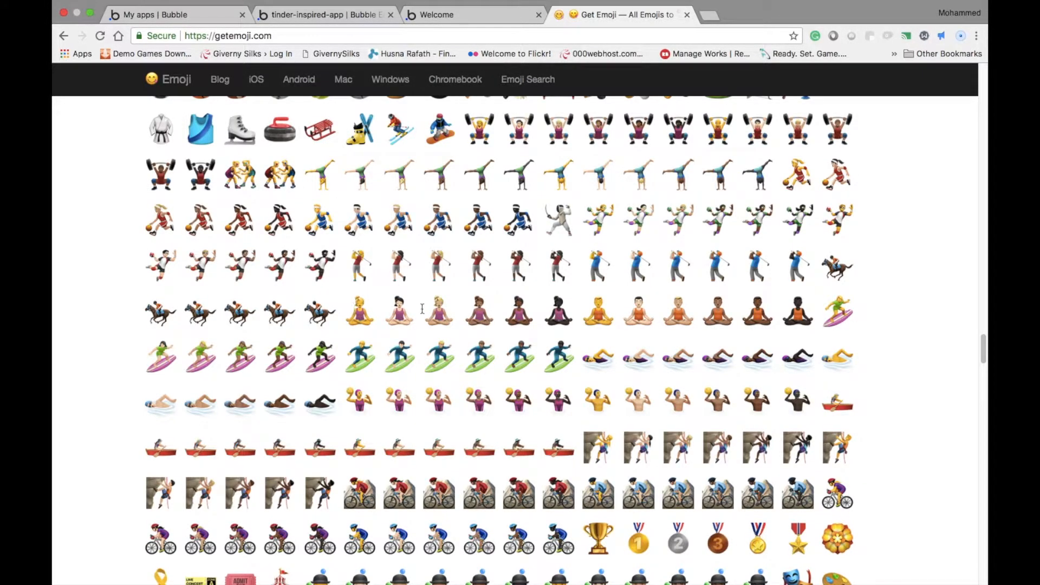
drag(447, 311, 425, 309)
key(super+c)
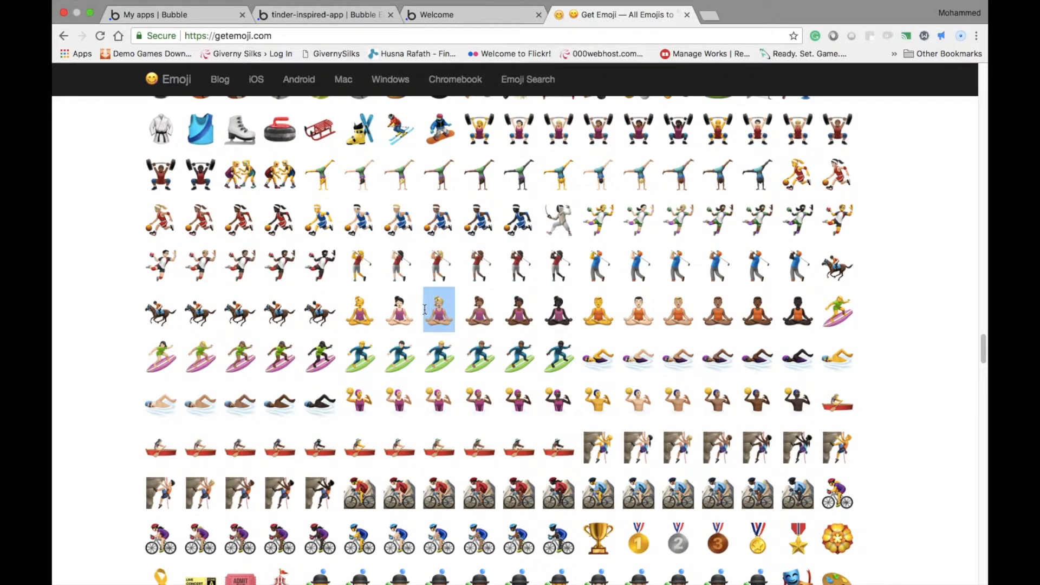
Return to the Bubble editor and replace the second Winter Sports text's content with the copied lotus position emoji
click(447, 14)
click(354, 17)
click(358, 325)
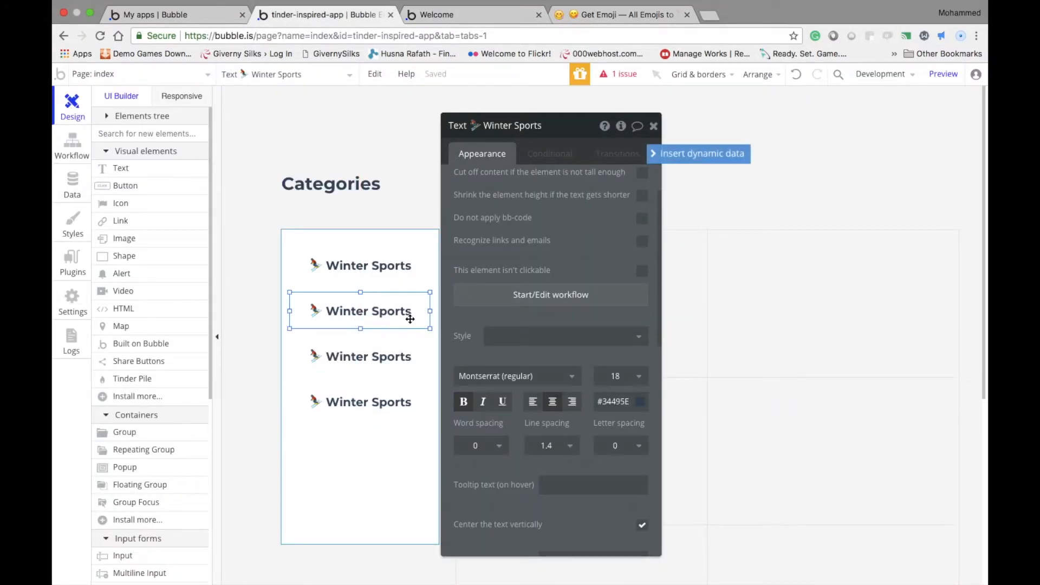
key(super+v)
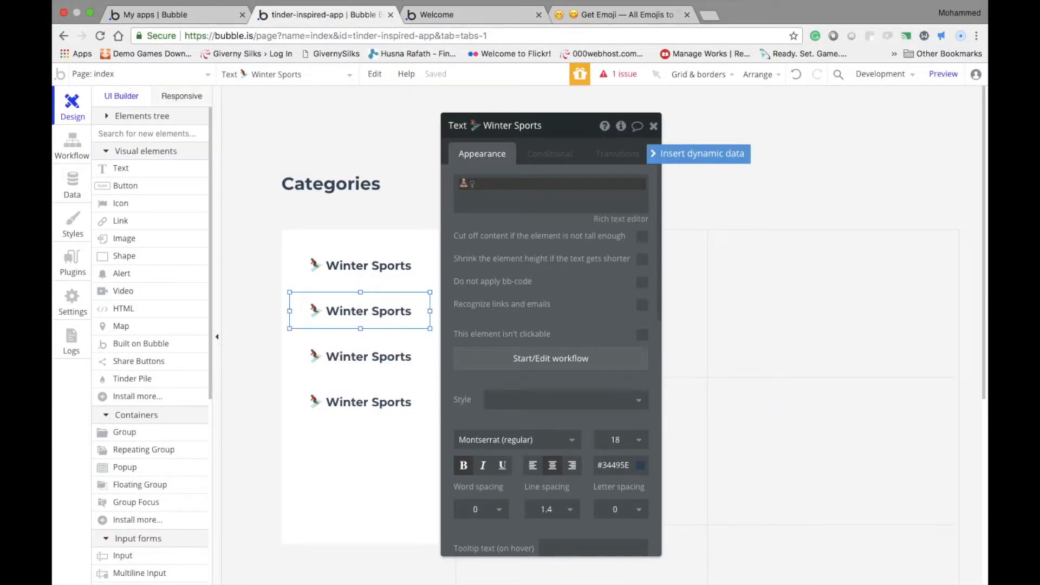
Copy the light-skinned woman in lotus position emoji from Get Emoji and paste it over the second category text's content in the Bubble editor
click(624, 14)
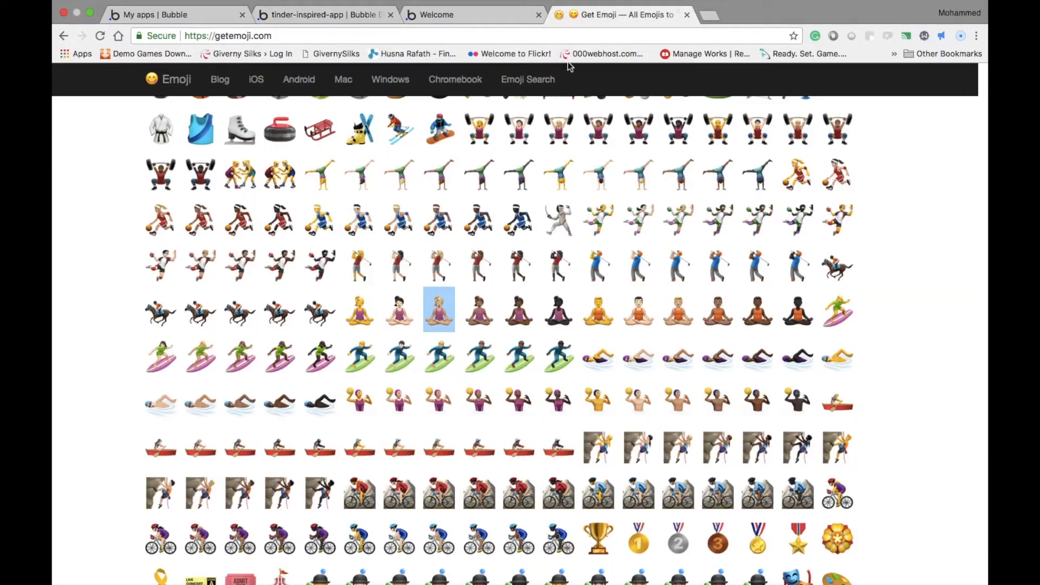
click(401, 310)
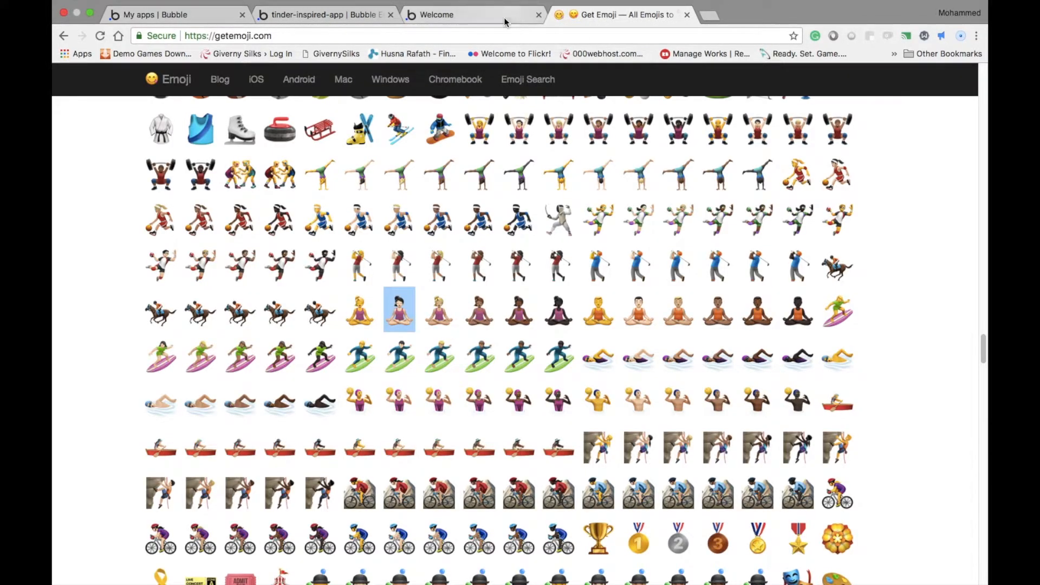
click(325, 14)
click(593, 194)
key(super+v)
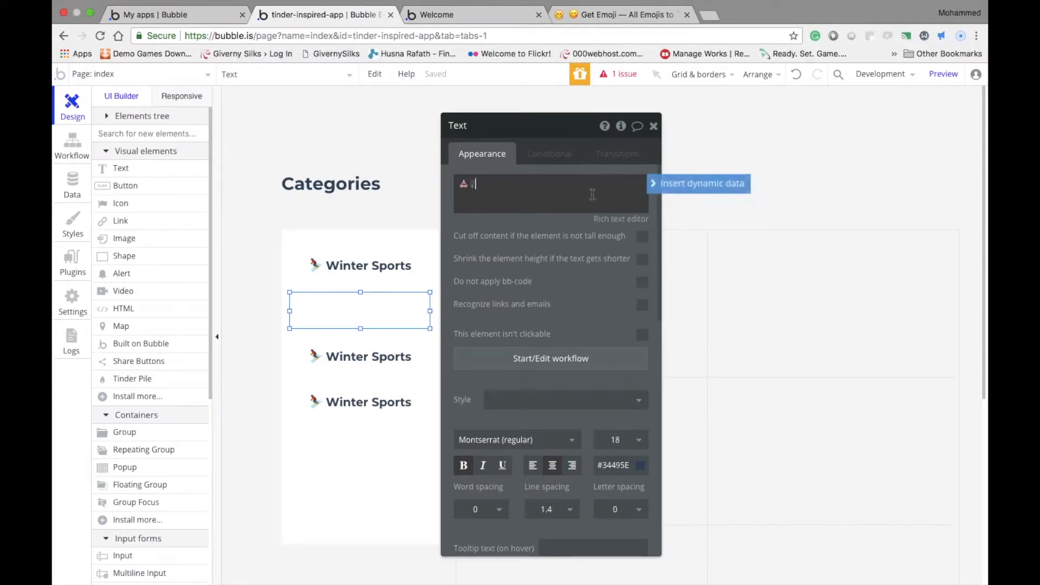
Add the label "Spiritual Places" after the lotus position emoji in the second category text
text(A)
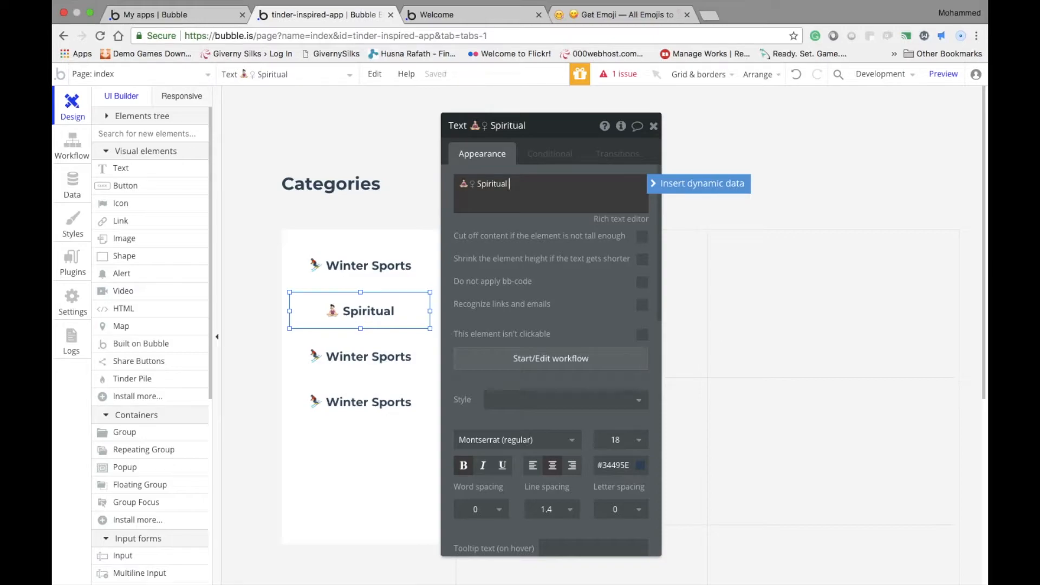
text(Place)
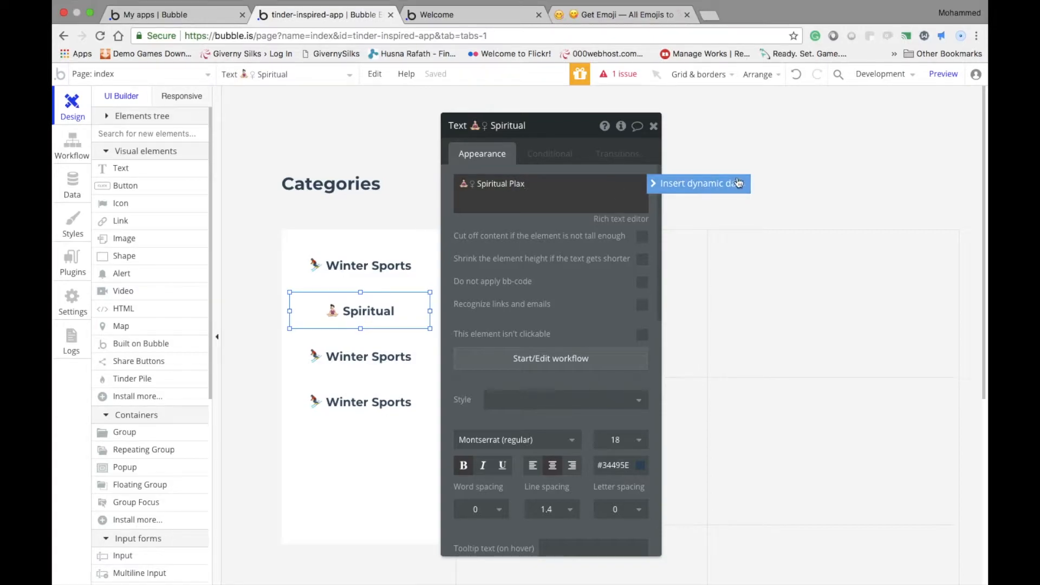
text(s)
click(770, 147)
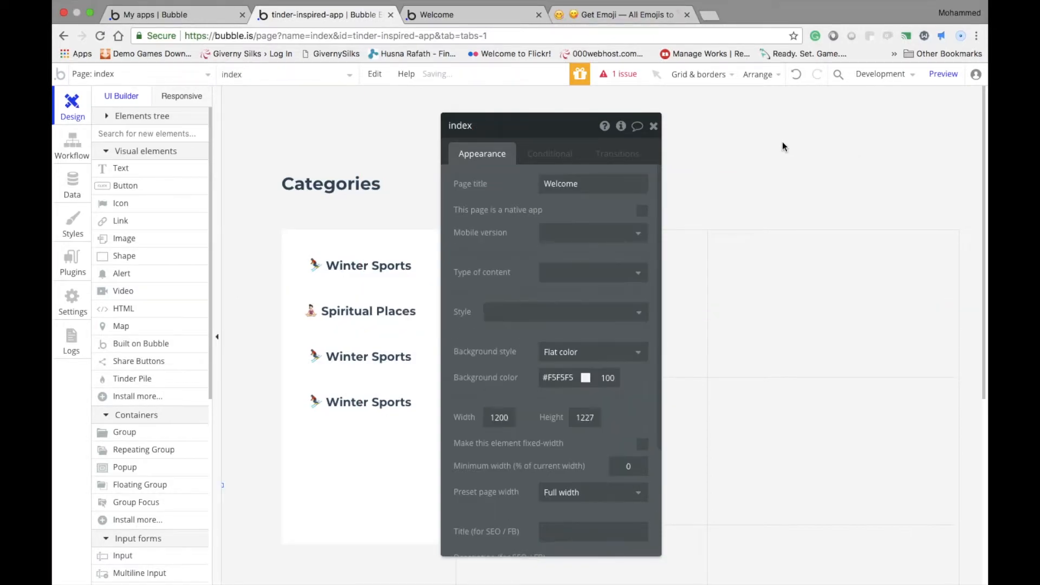
Select the third category text, switch to Get Emoji and copy the light-skinned woman climbing emoji
double_click(348, 365)
click(618, 14)
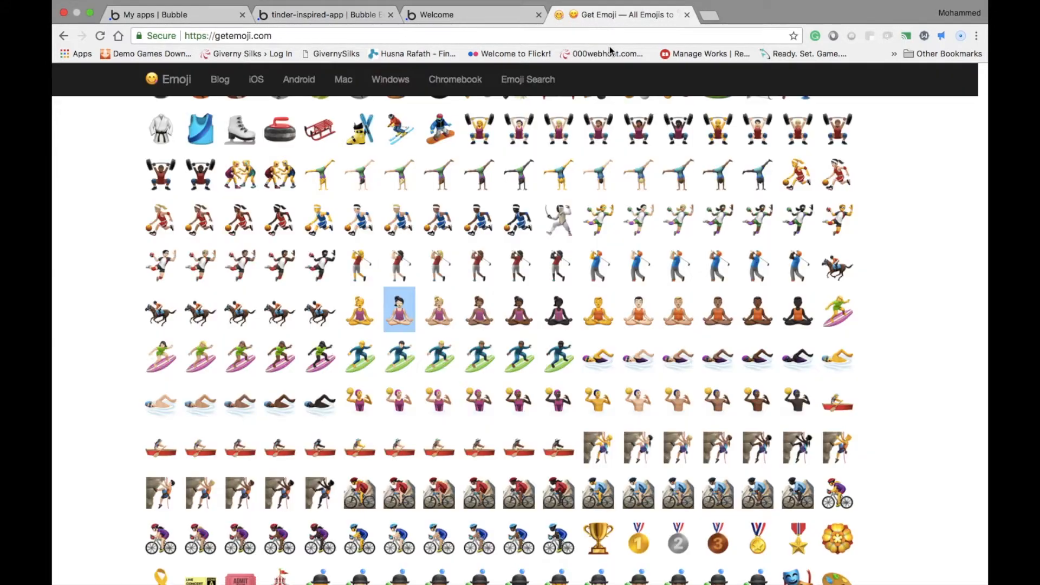
scroll(657, 260, down, 2)
double_click(640, 359)
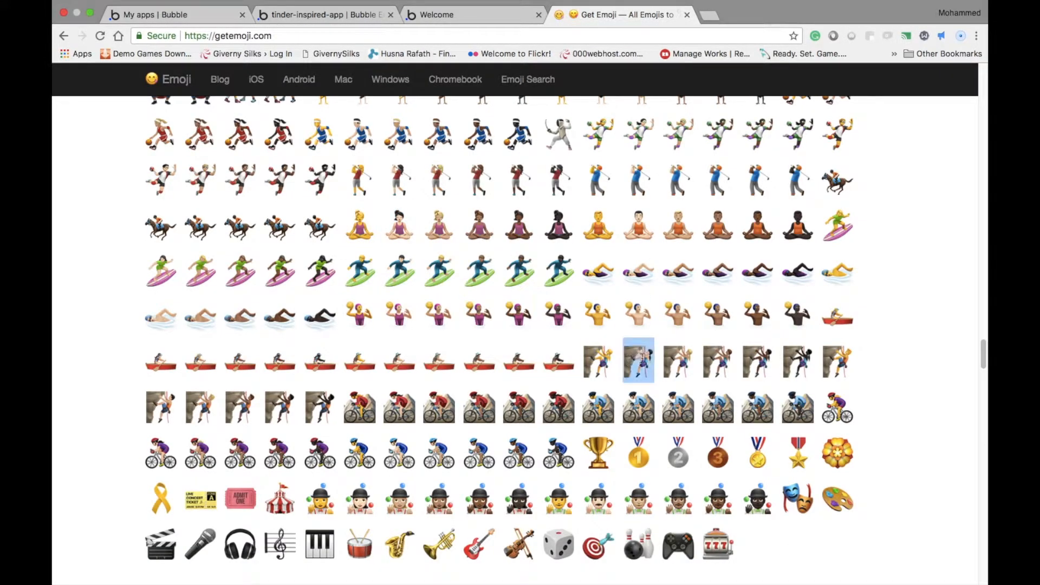
Return to the Bubble editor and replace the third category text's content with the copied climbing emoji and "Adventure Sports"
click(320, 15)
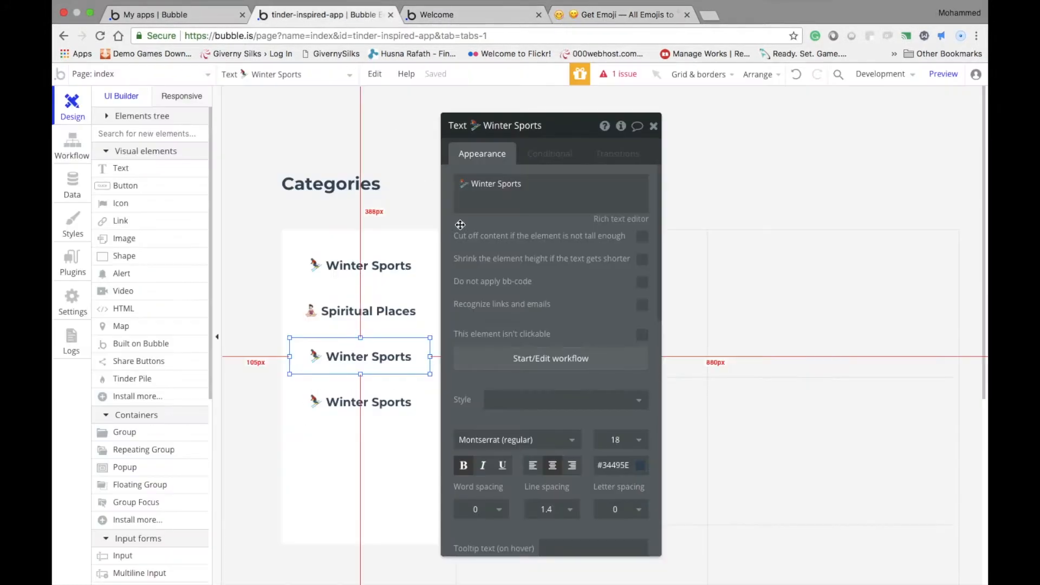
double_click(382, 359)
text(🧗🏻‍♀️)
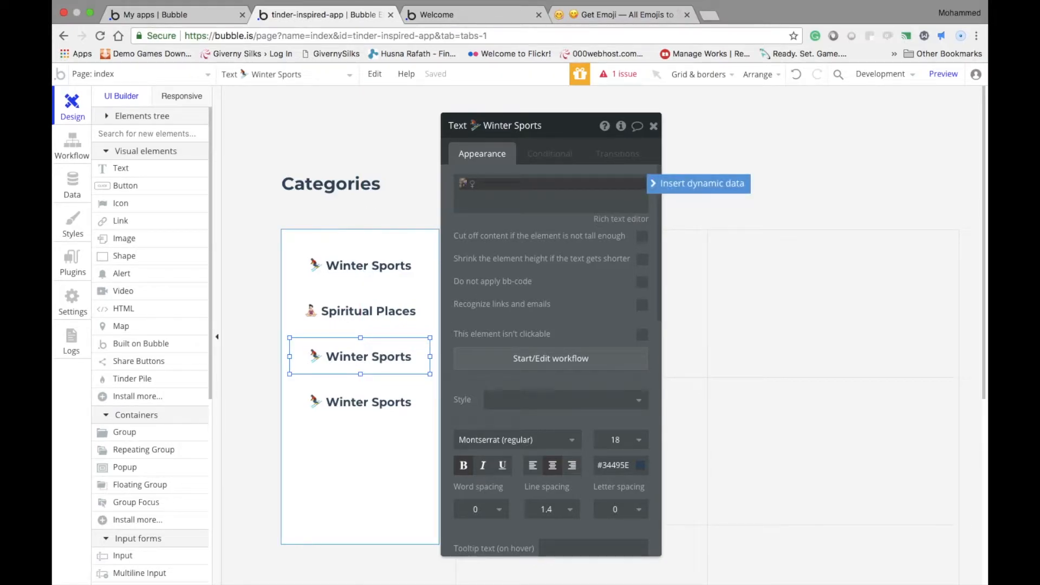
text(H)
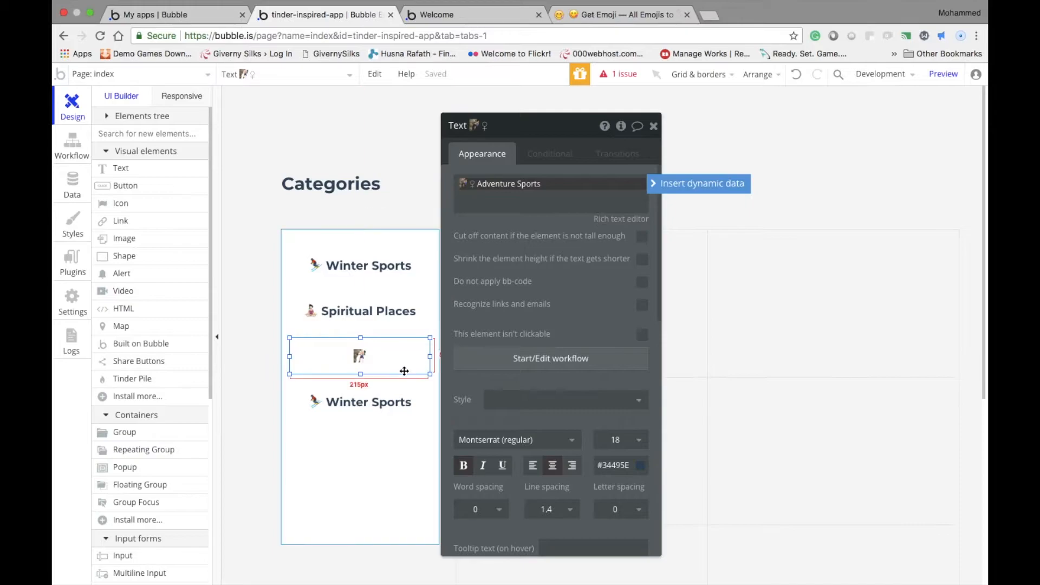
Replace the fourth category text's content with the video game controller emoji copied from Get Emoji and the label "Esports"
click(401, 401)
click(611, 8)
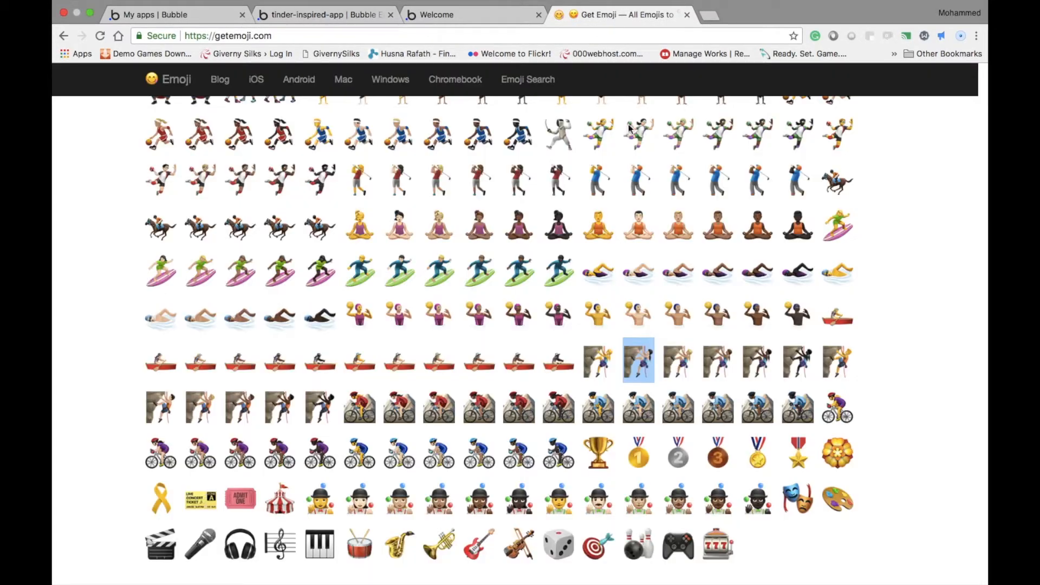
scroll(707, 411, down, 1)
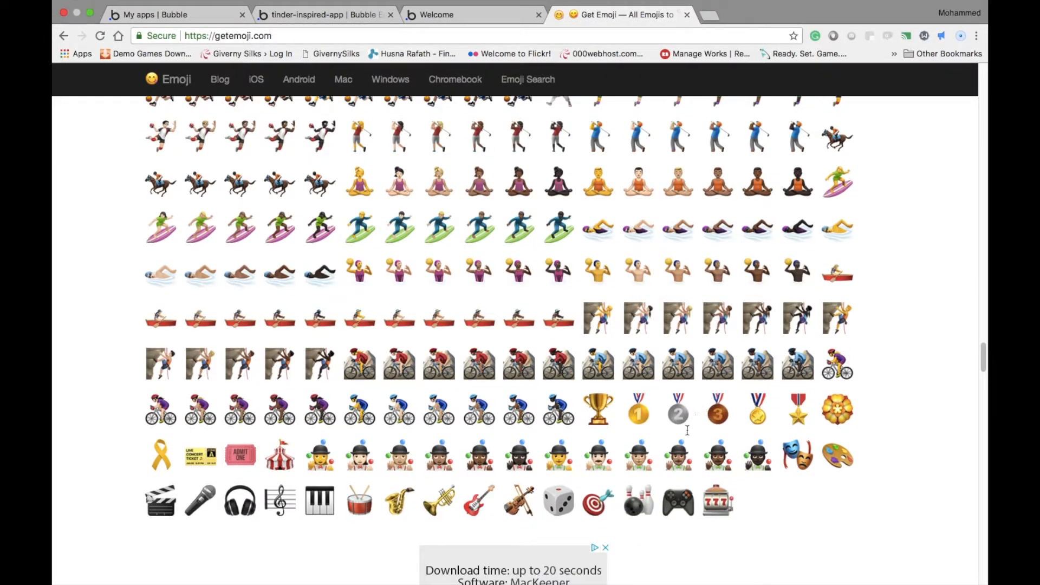
click(683, 506)
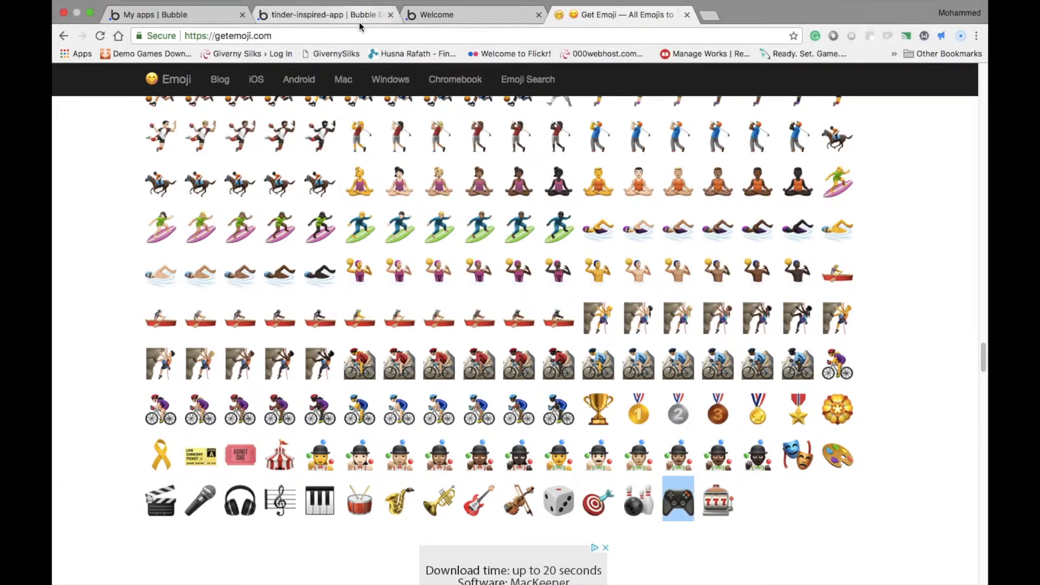
click(325, 15)
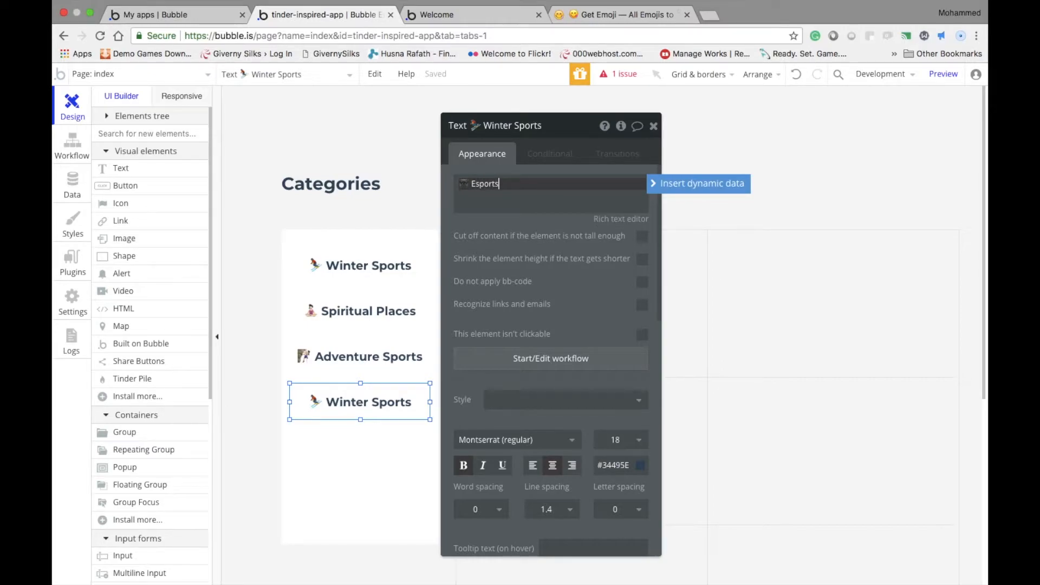
Shorten the white category group so that its lower edge sits just below the Esports text
click(376, 442)
drag(359, 553, 383, 444)
click(384, 479)
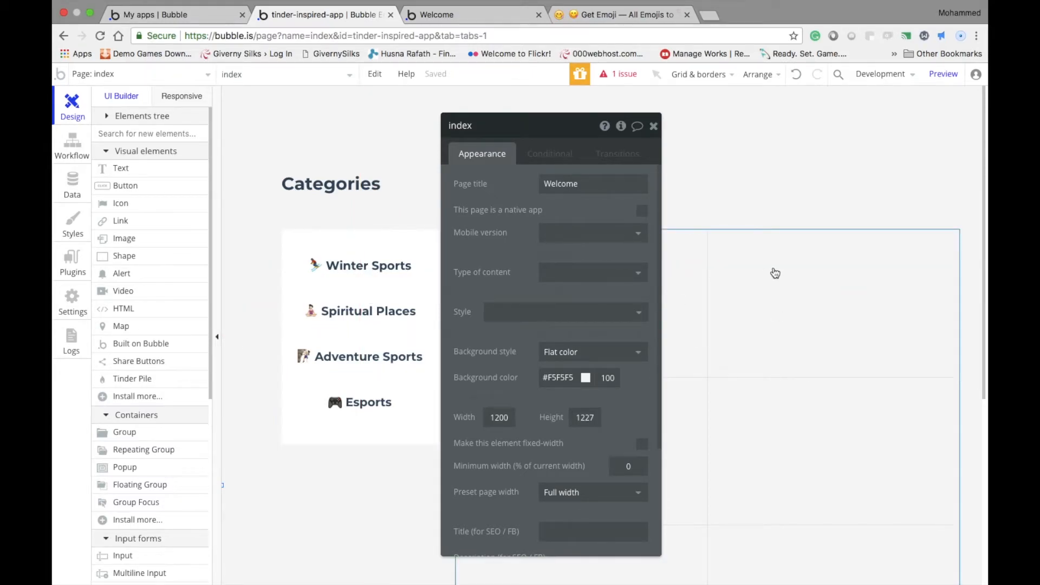
Draw a text element about 311 px wide and 62 px tall in the upper part of the repeating group's first cell
drag(468, 126, 184, 147)
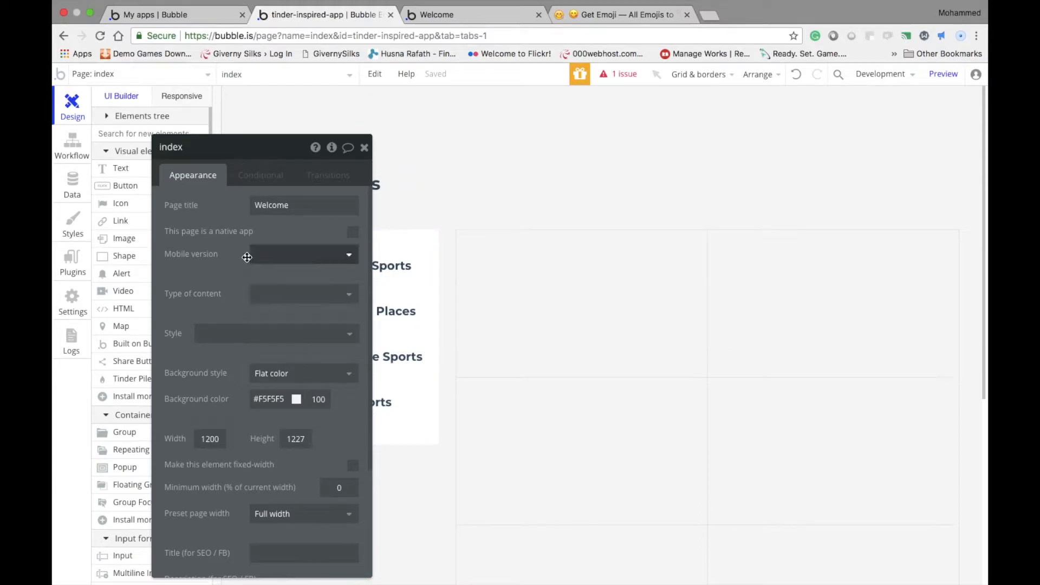
scroll(132, 386, down, 6)
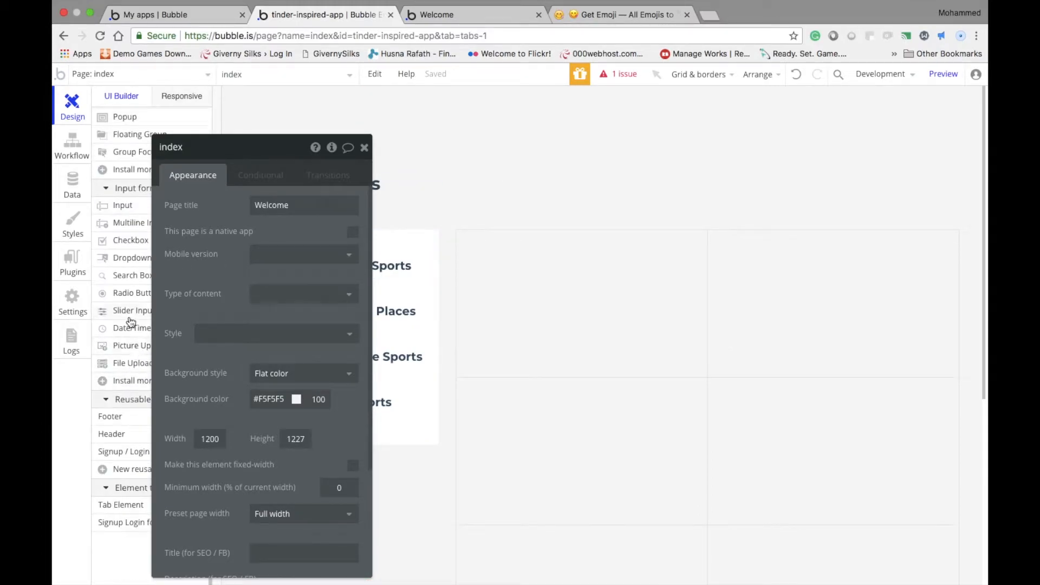
scroll(130, 322, up, 5)
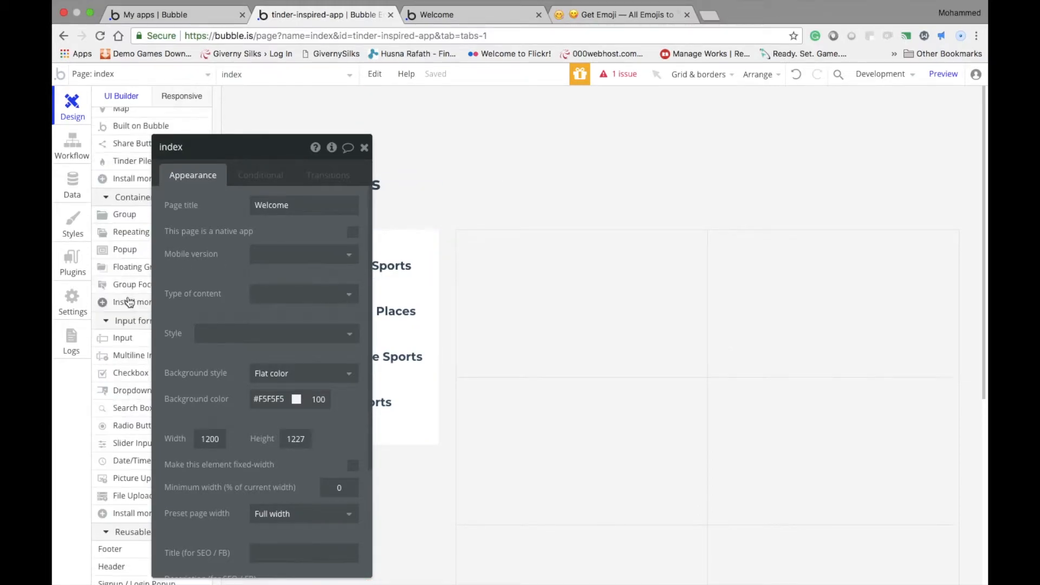
click(676, 314)
drag(253, 158, 358, 131)
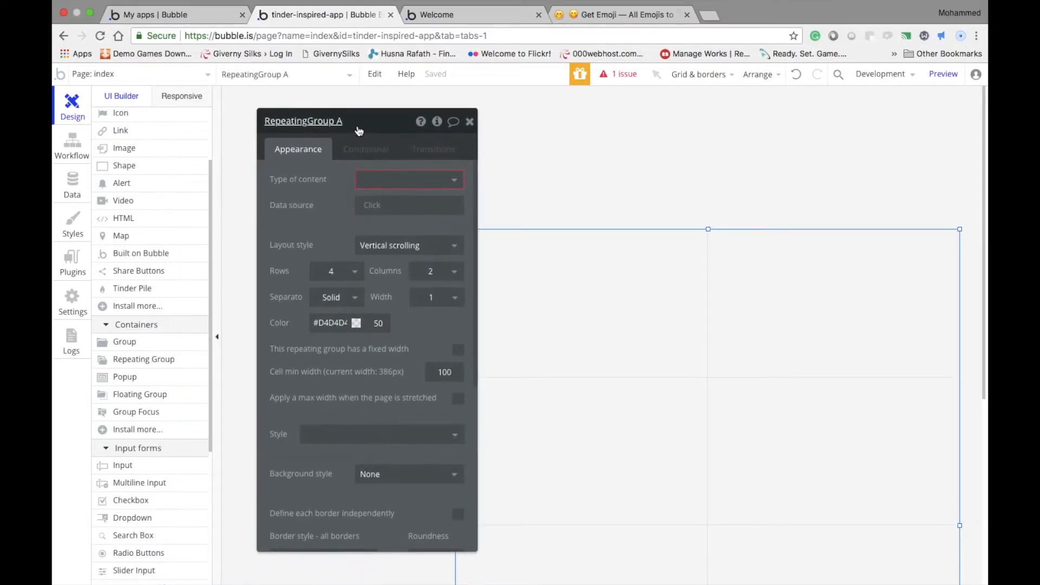
scroll(132, 196, up, 3)
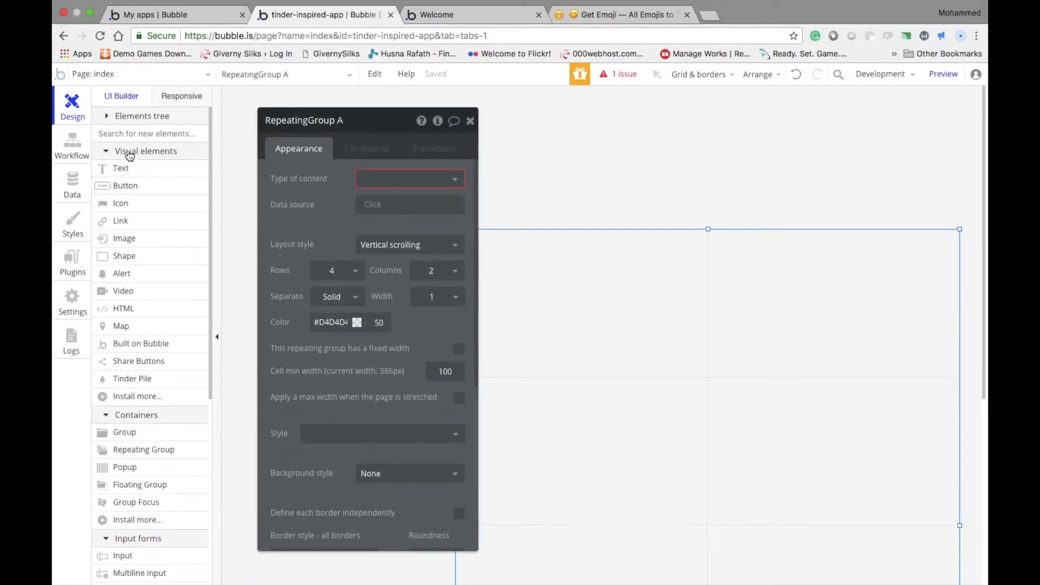
drag(304, 121, 878, 178)
click(120, 168)
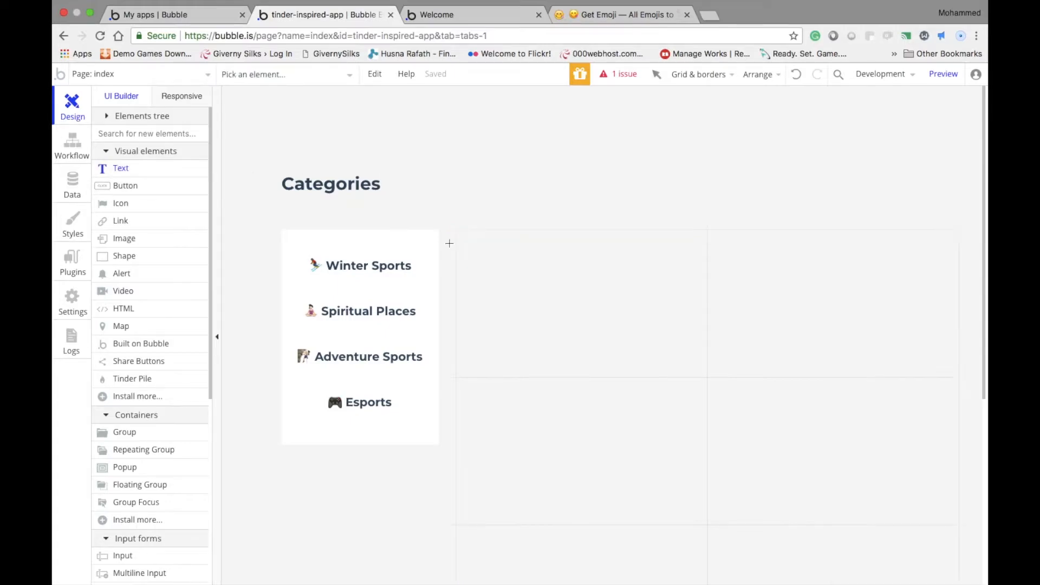
mouse_move(499, 253)
mouse_down()
mouse_move(662, 294)
mouse_move(657, 267)
mouse_move(672, 268)
mouse_up()
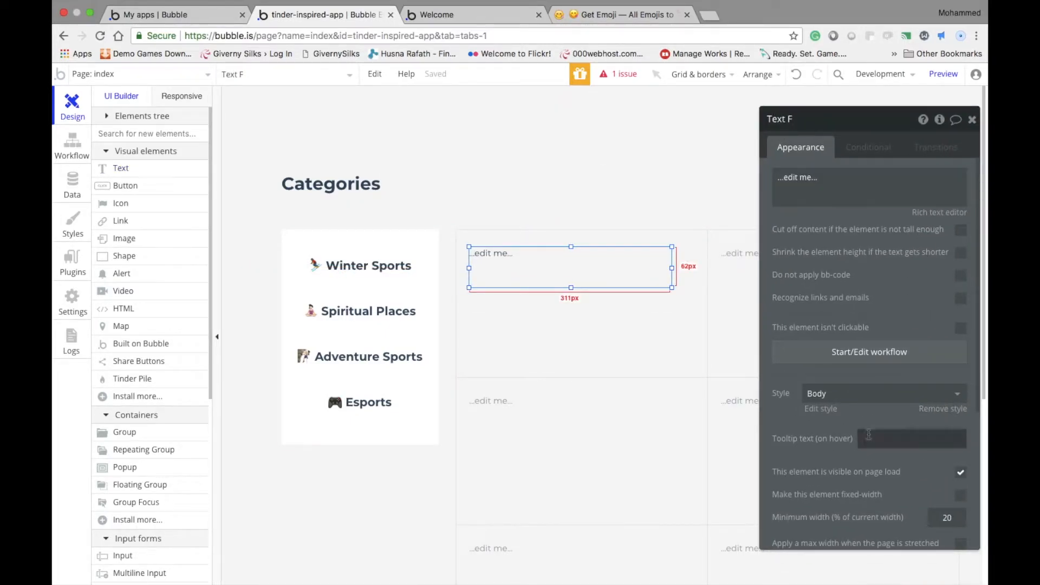
Apply the Heading 3 style to the new cell text and set its content to "Name of the place"
click(867, 394)
scroll(846, 498, down, 2)
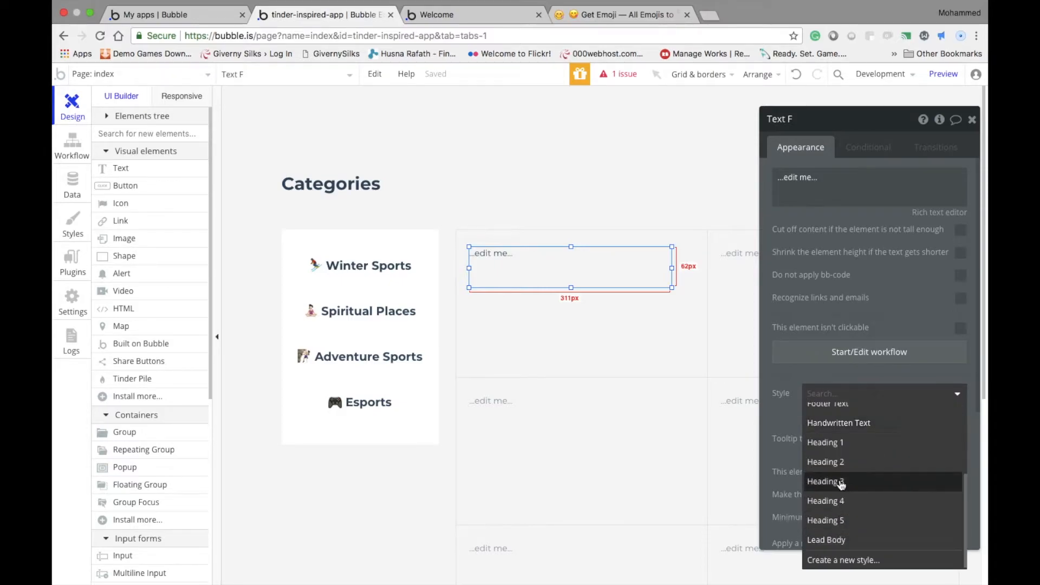
click(841, 483)
double_click(535, 263)
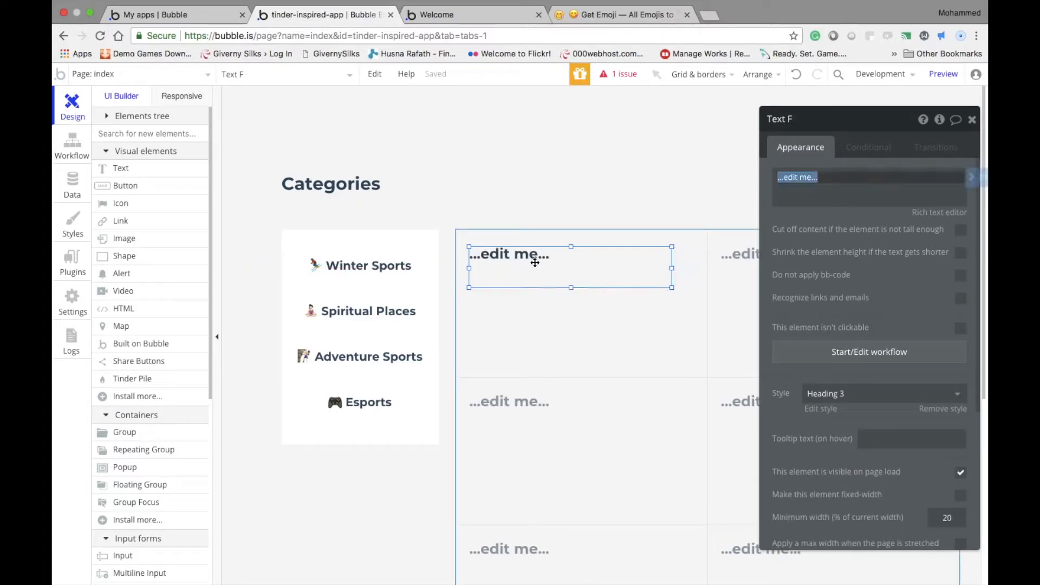
text(Name of the)
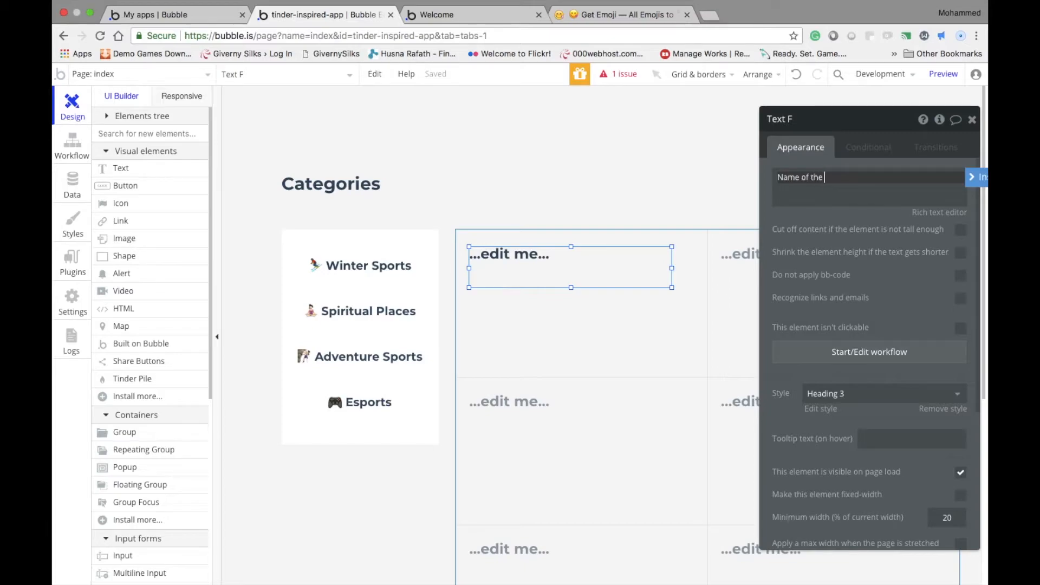
text( place)
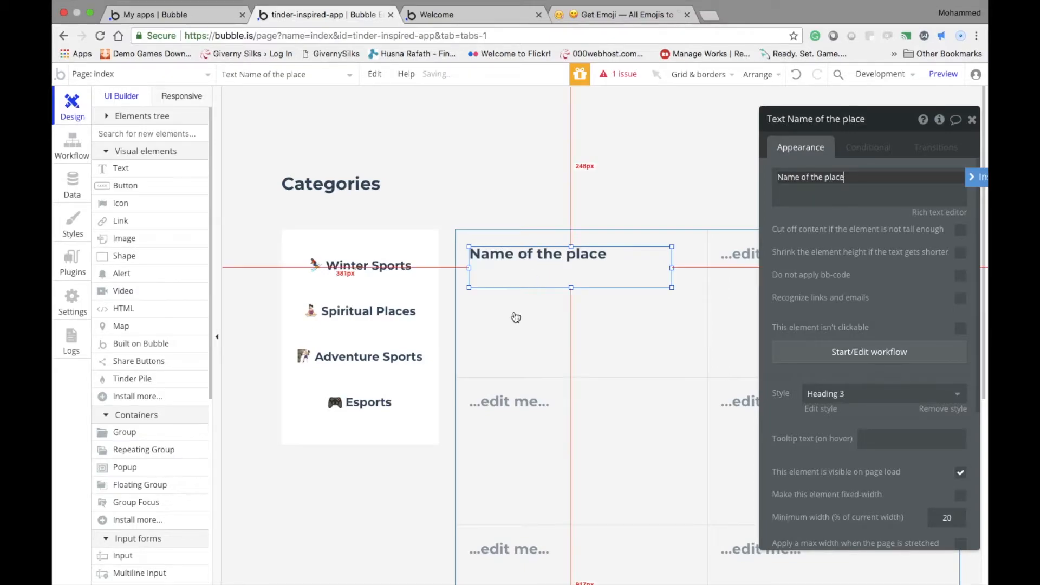
Duplicate the "Name of the place" text directly below the original and enlarge the copy to about 109 px tall
right_click(541, 264)
click(581, 508)
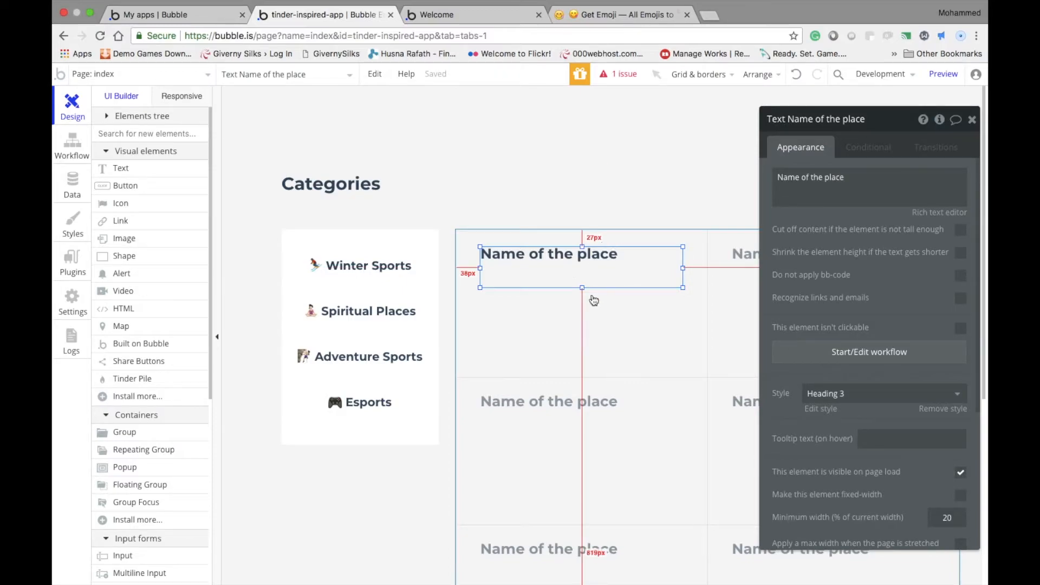
drag(590, 278, 588, 355)
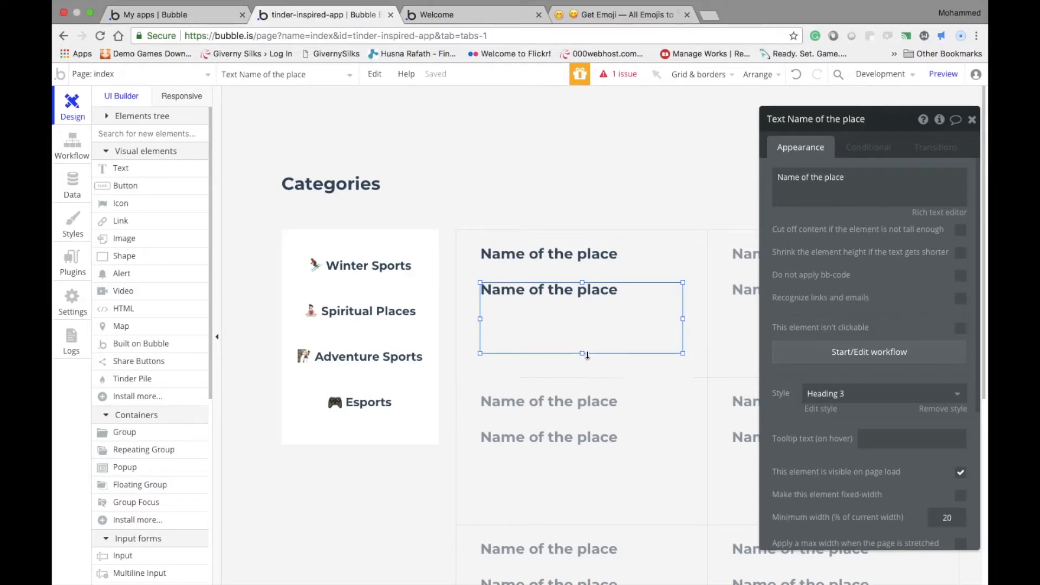
Give the duplicated text the Body style and set its content to "Location: City, Country" with "Rating: 9/10" on the second line
click(878, 394)
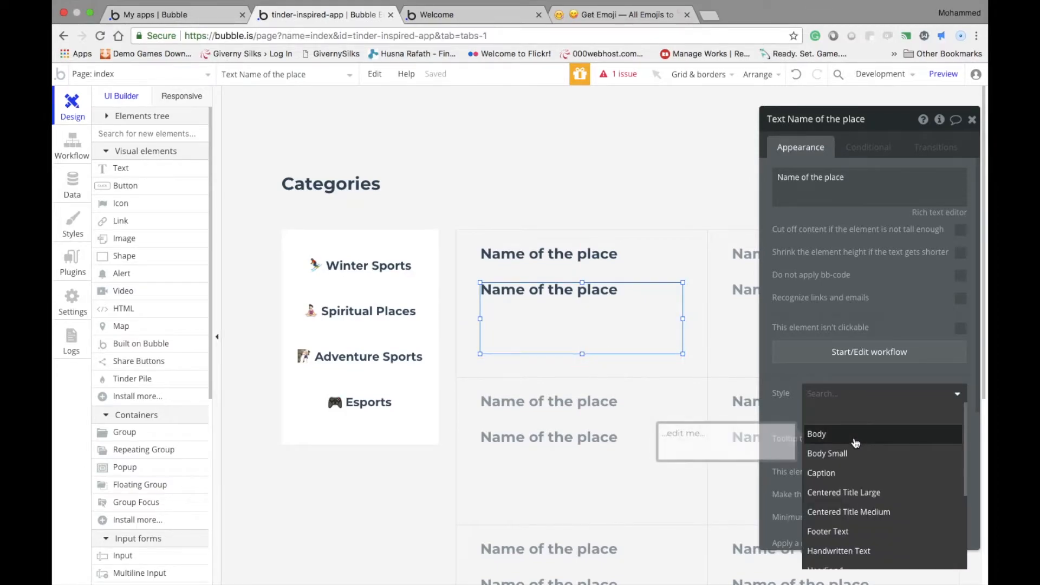
click(855, 442)
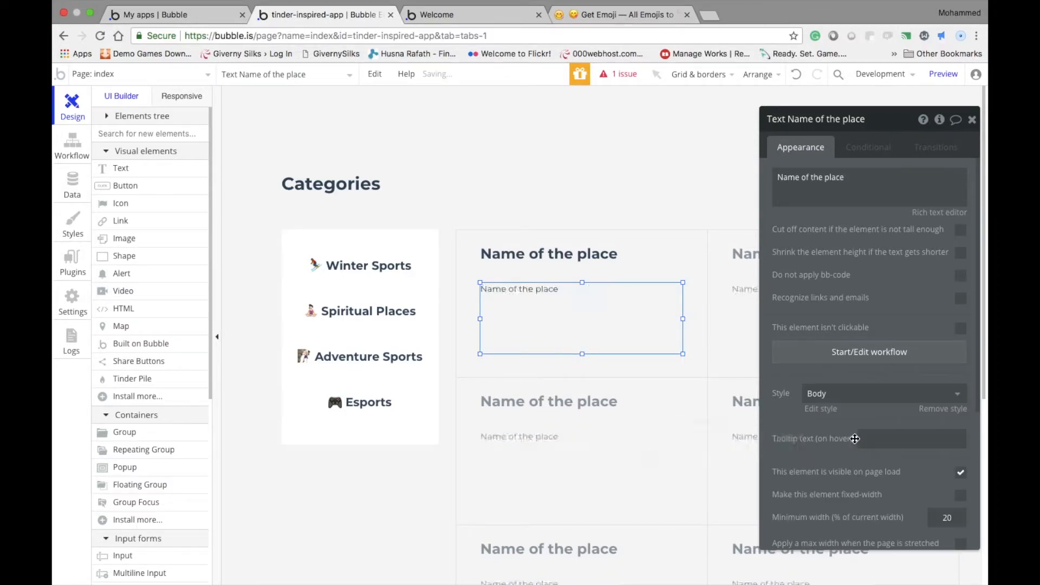
click(820, 202)
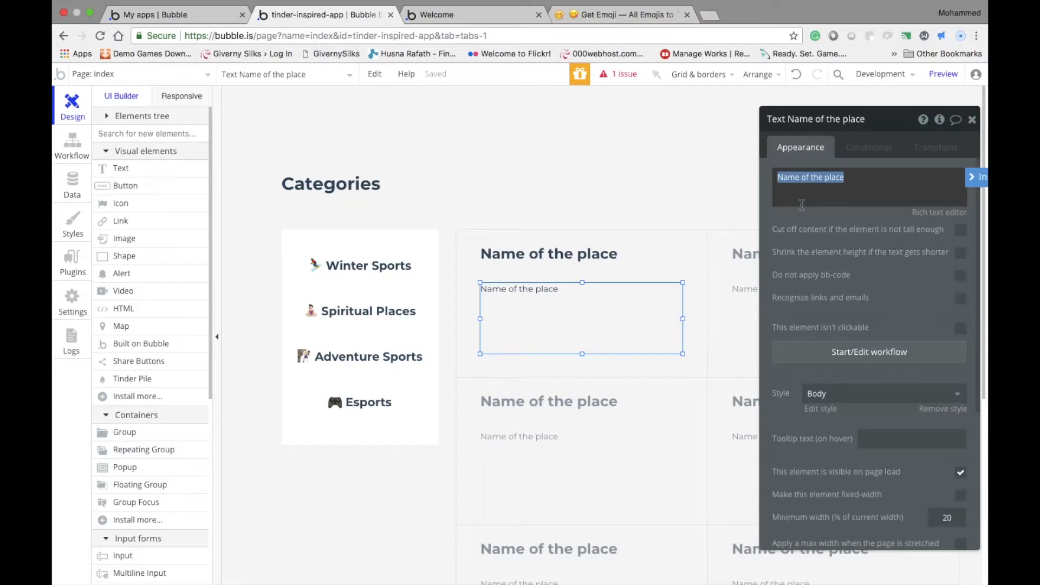
text(R)
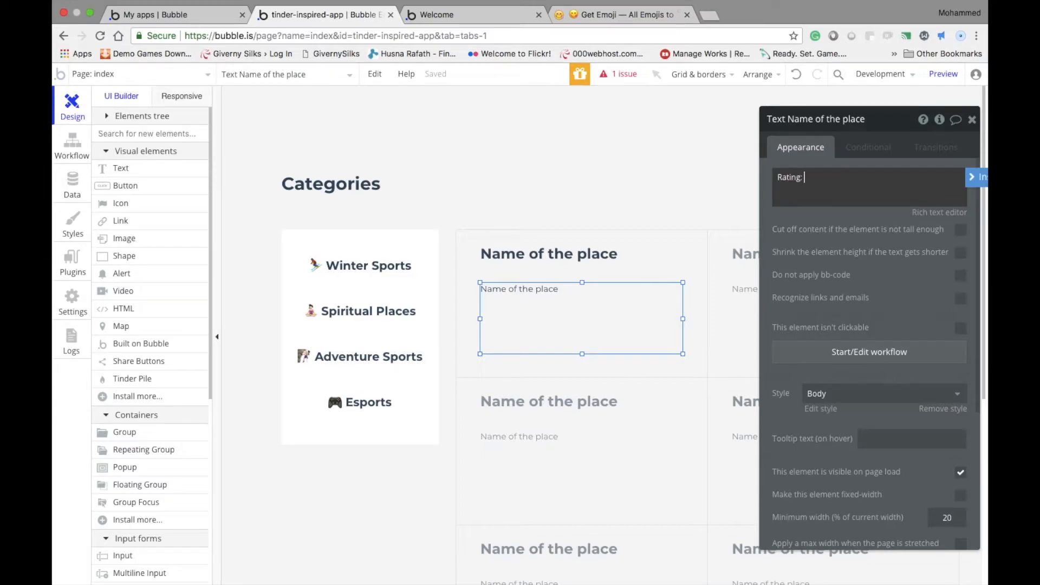
text(ating:)
key(Return)
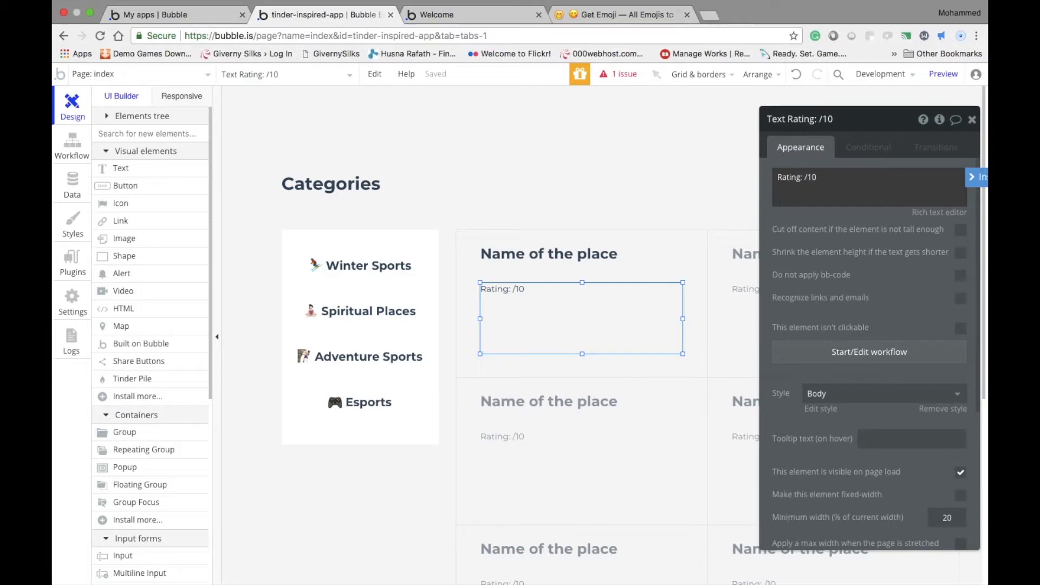
key(Return)
key(Return)
text(Location: City, Country)
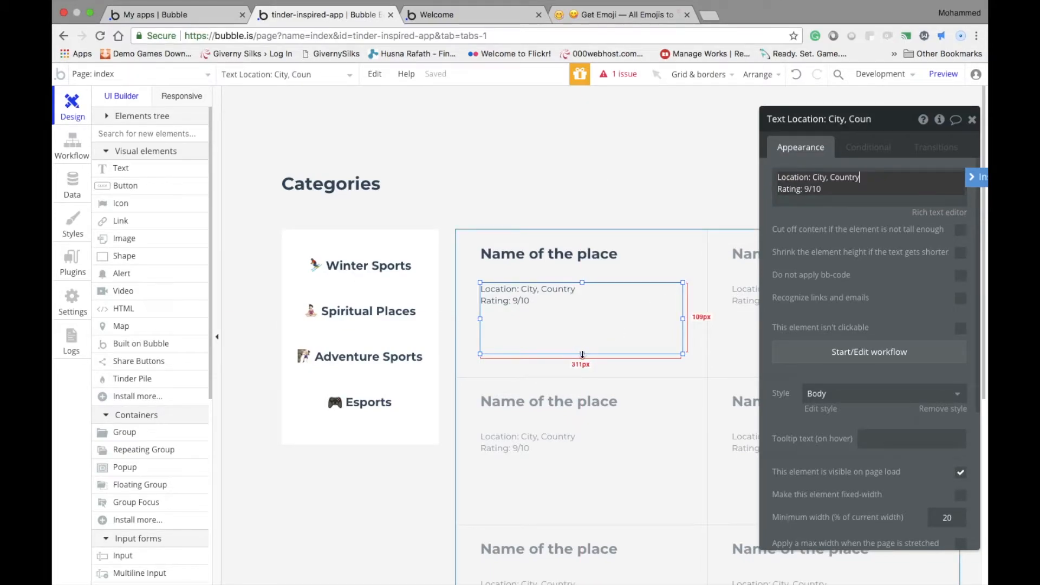
Shorten the location and rating text and place a button about 311 px wide and 45 px tall below it in the first cell
drag(582, 355, 583, 330)
click(125, 185)
mouse_move(481, 349)
mouse_down()
mouse_move(585, 379)
mouse_move(538, 350)
mouse_move(707, 352)
mouse_move(683, 353)
mouse_up()
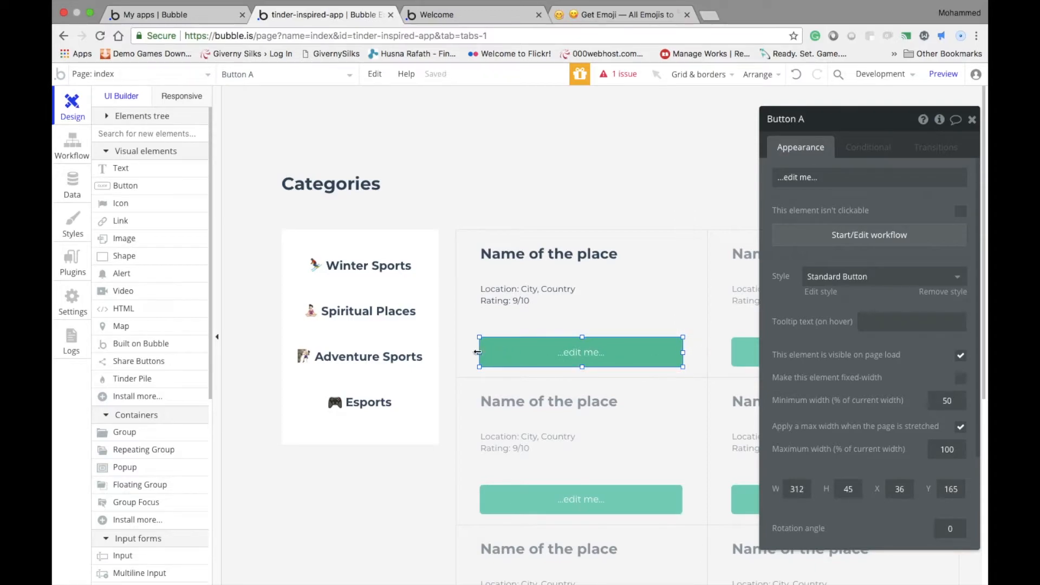
drag(478, 352, 478, 352)
drag(683, 353, 626, 347)
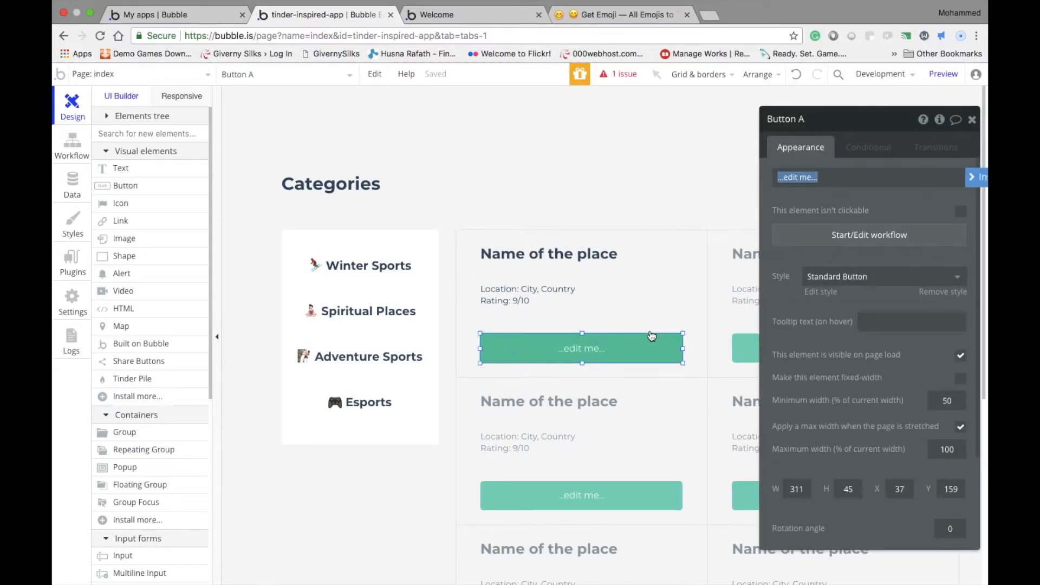
Set the new button's label to "Visit Official Website"
text(Visit Website)
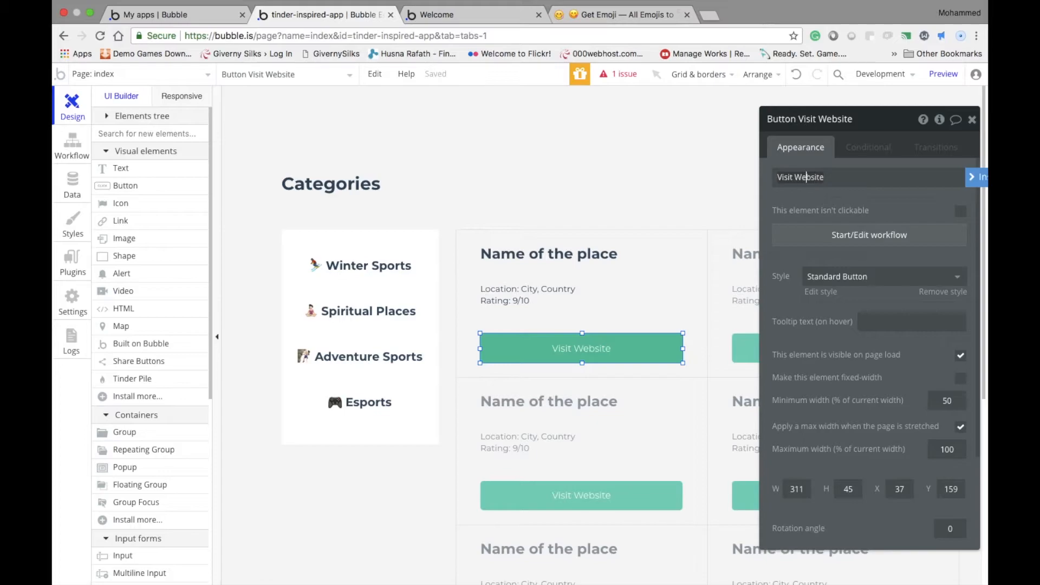
text(Official)
key(Left)
key(Left)
key(Left)
key(Left)
key(Left)
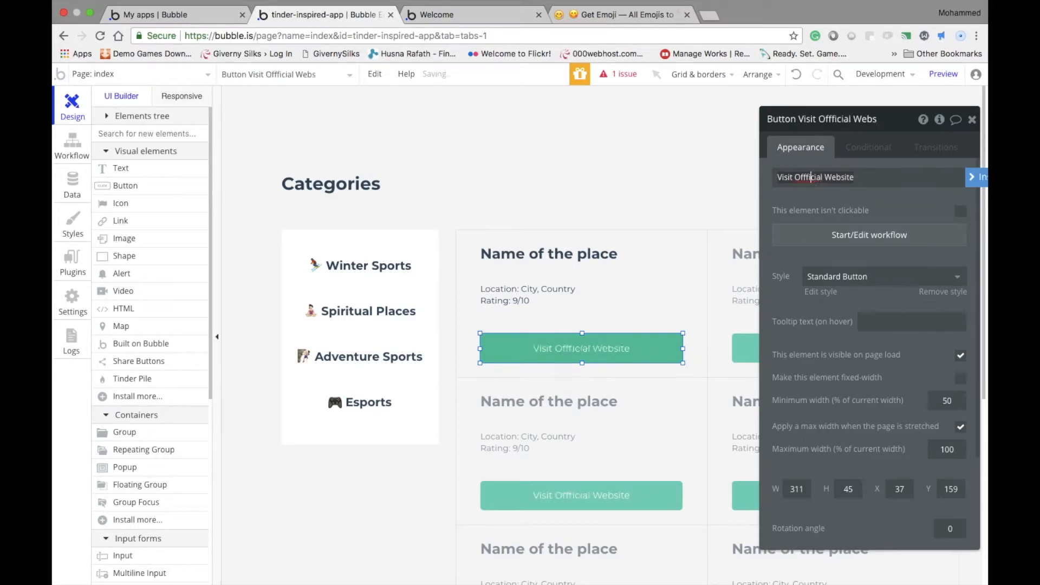
key(BackSpace)
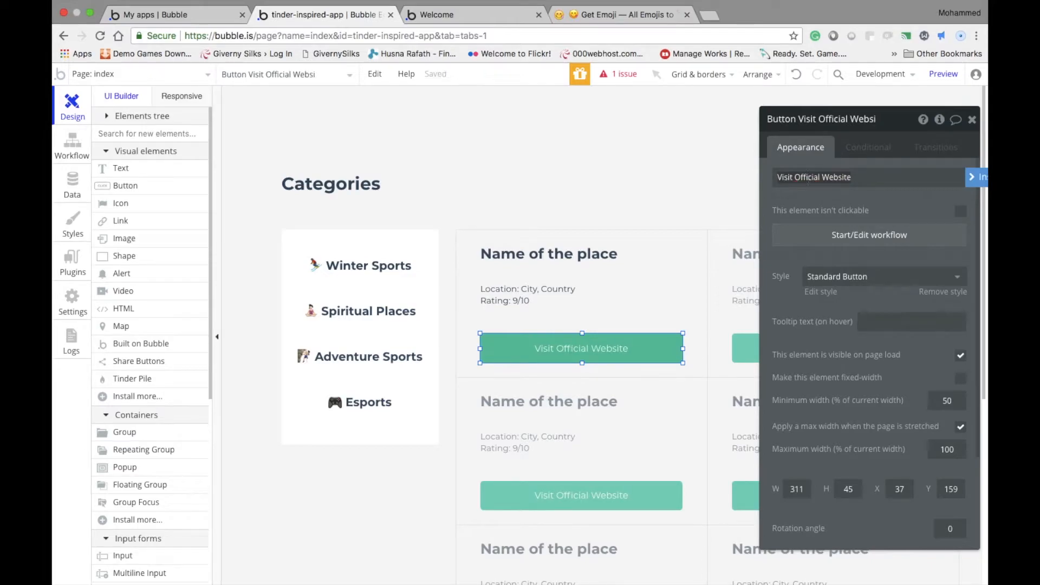
Apply the Info Button style to the "Visit Official Website" button
click(593, 212)
click(614, 344)
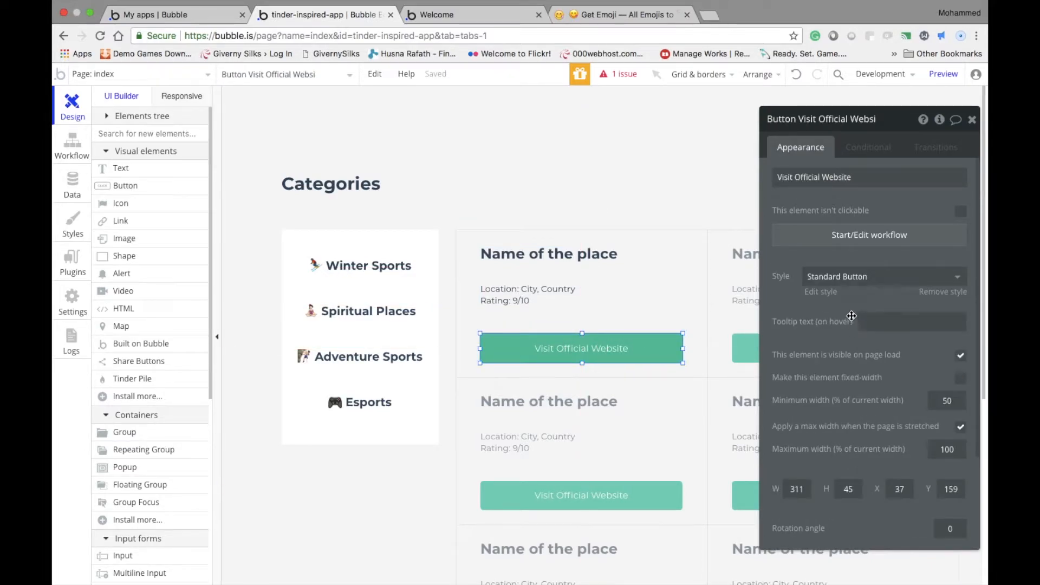
click(842, 278)
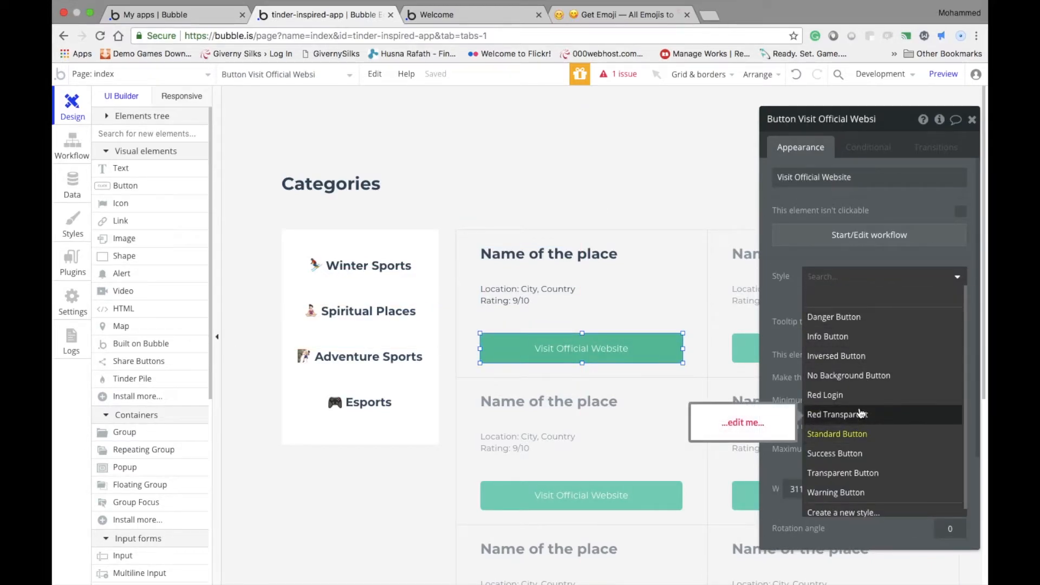
click(839, 338)
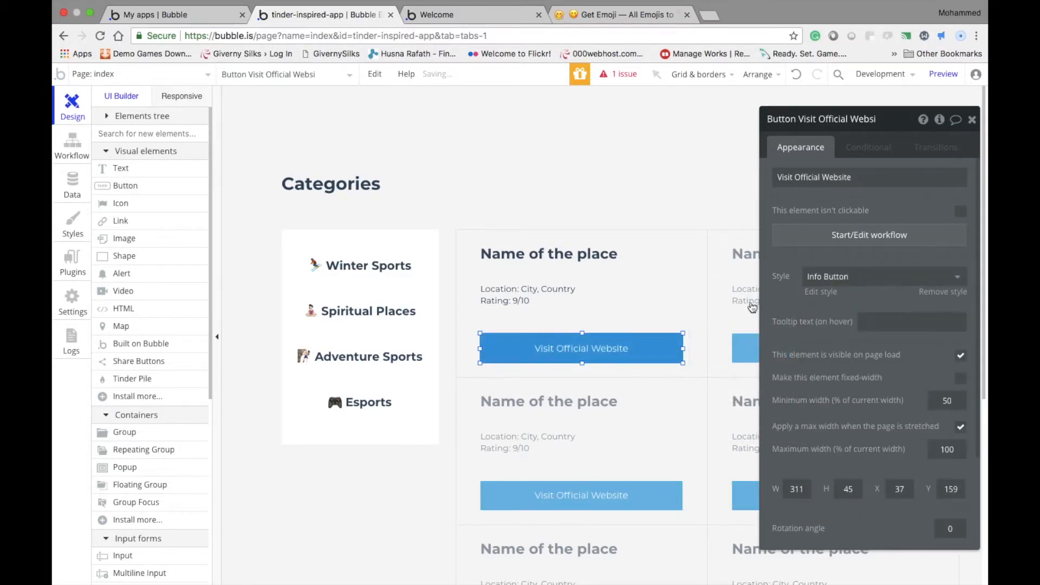
click(664, 169)
scroll(569, 418, down, 3)
scroll(570, 418, up, 3)
Select the repeating group and examine how its cells are laid out down to its lower edge
click(589, 417)
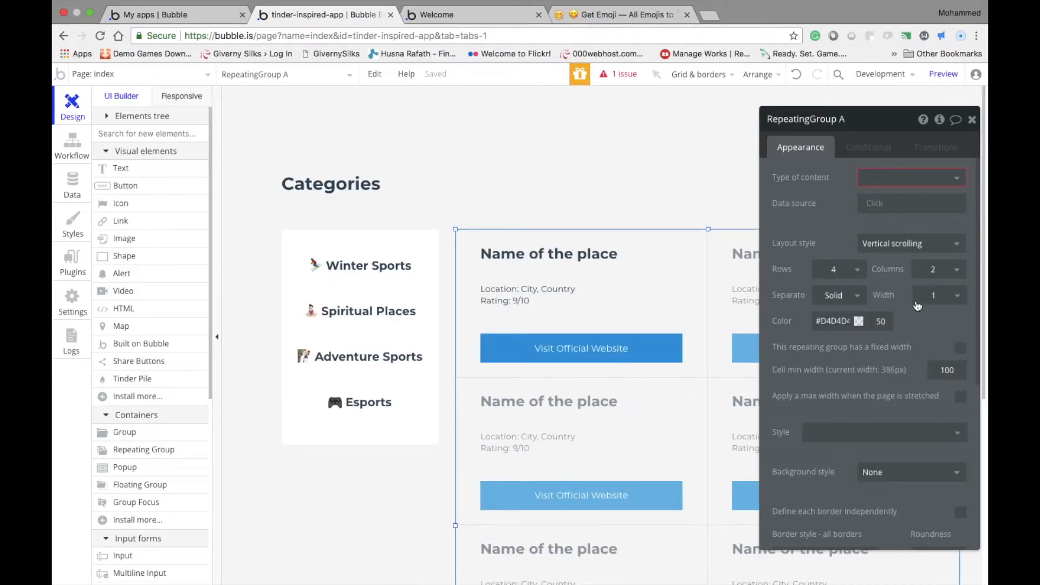
drag(862, 135, 359, 185)
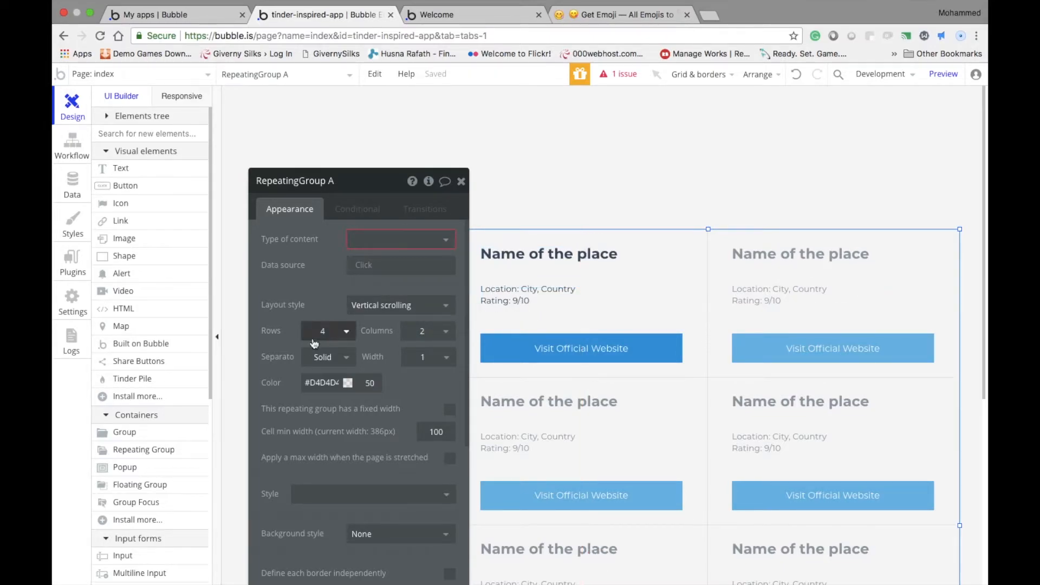
scroll(396, 303, down, 1)
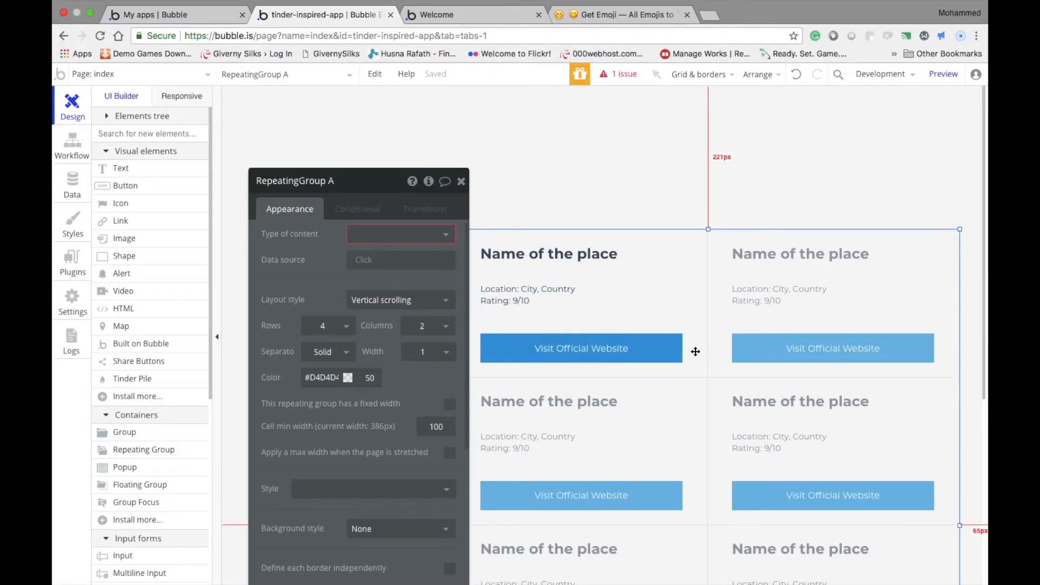
scroll(695, 351, down, 5)
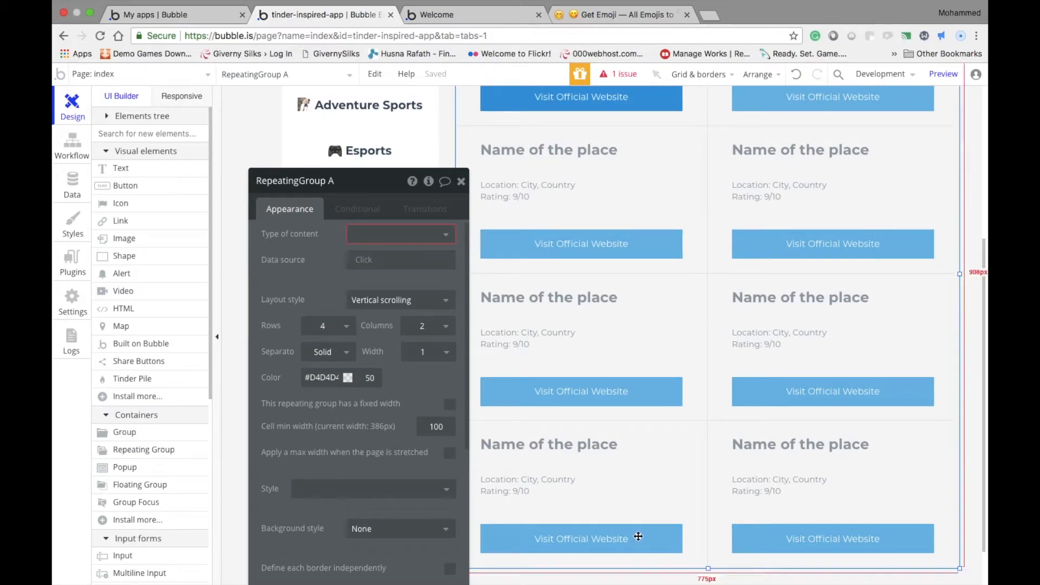
scroll(968, 334, down, 2)
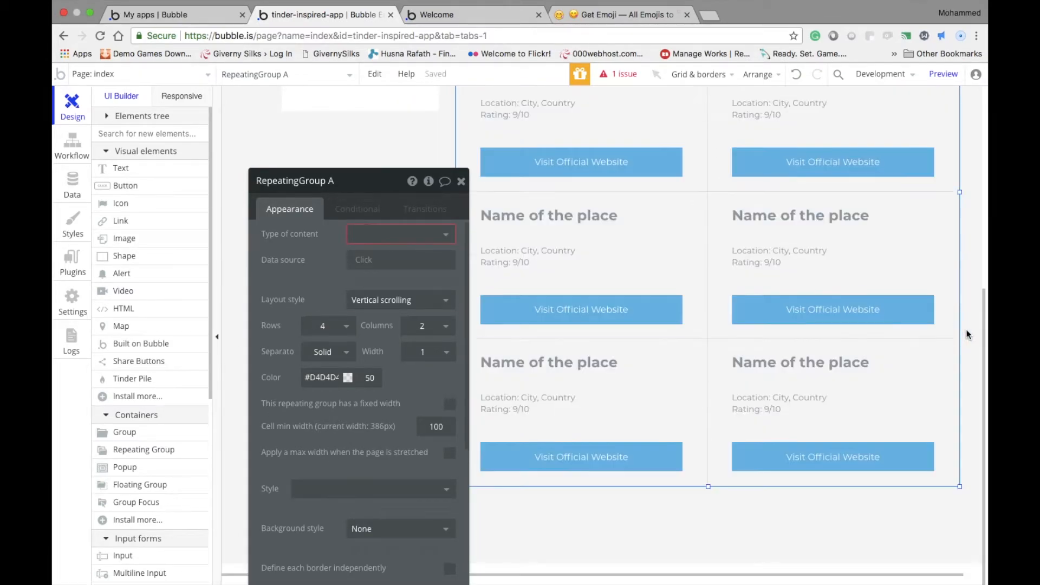
scroll(968, 334, up, 6)
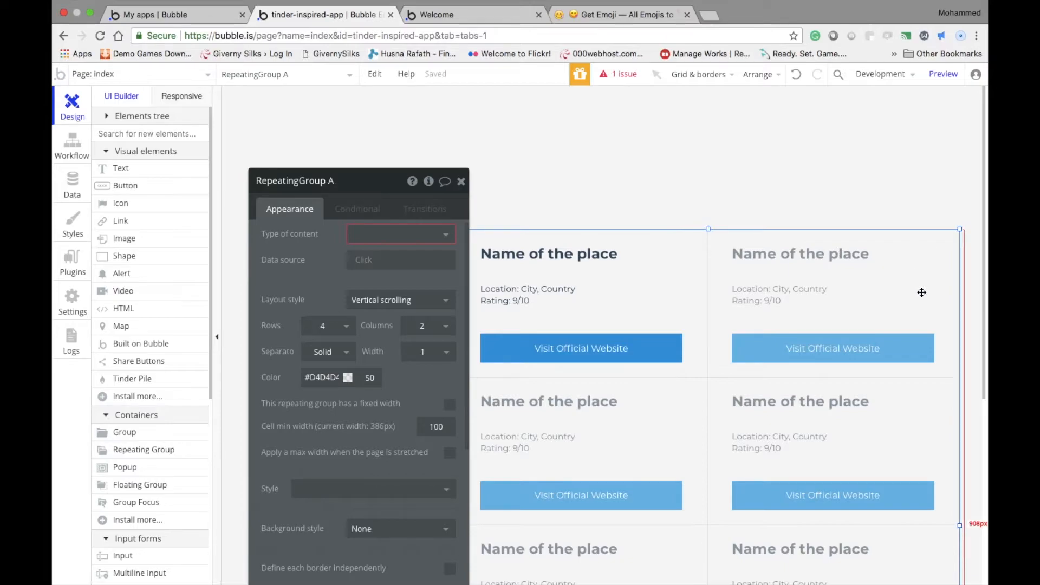
scroll(748, 455, down, 3)
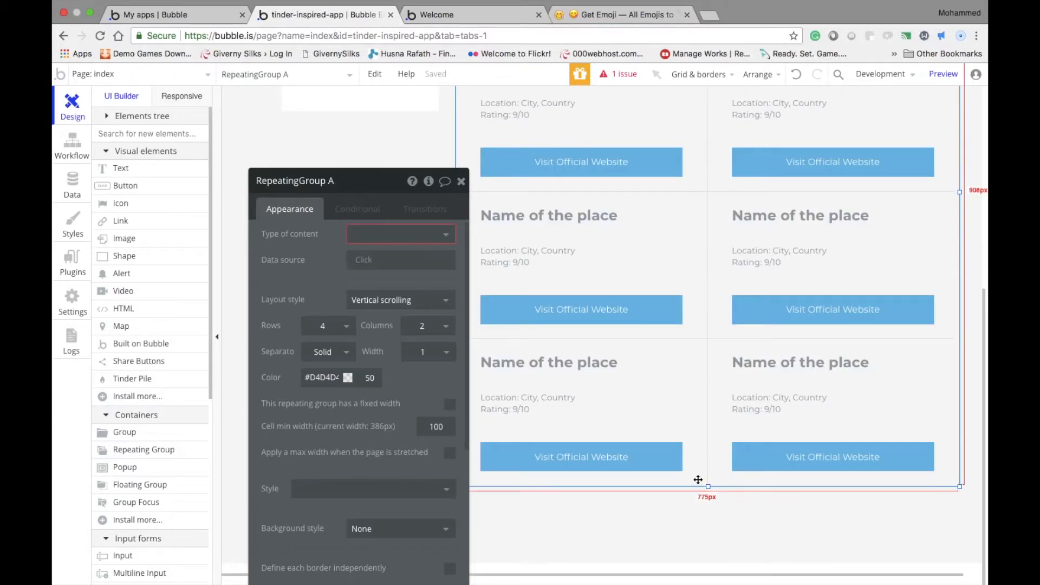
scroll(943, 366, up, 2)
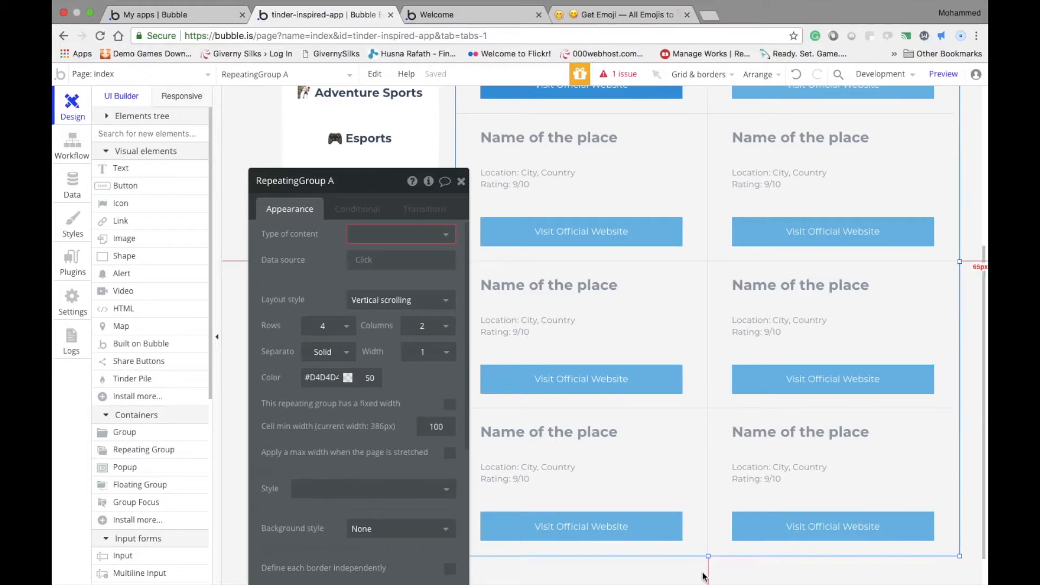
scroll(796, 389, up, 5)
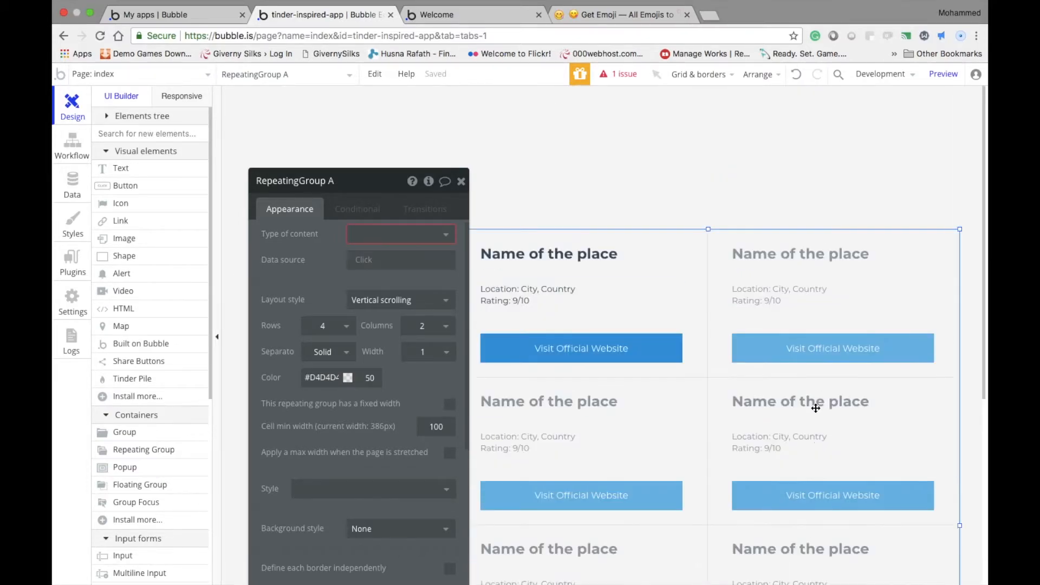
drag(985, 384, 947, 324)
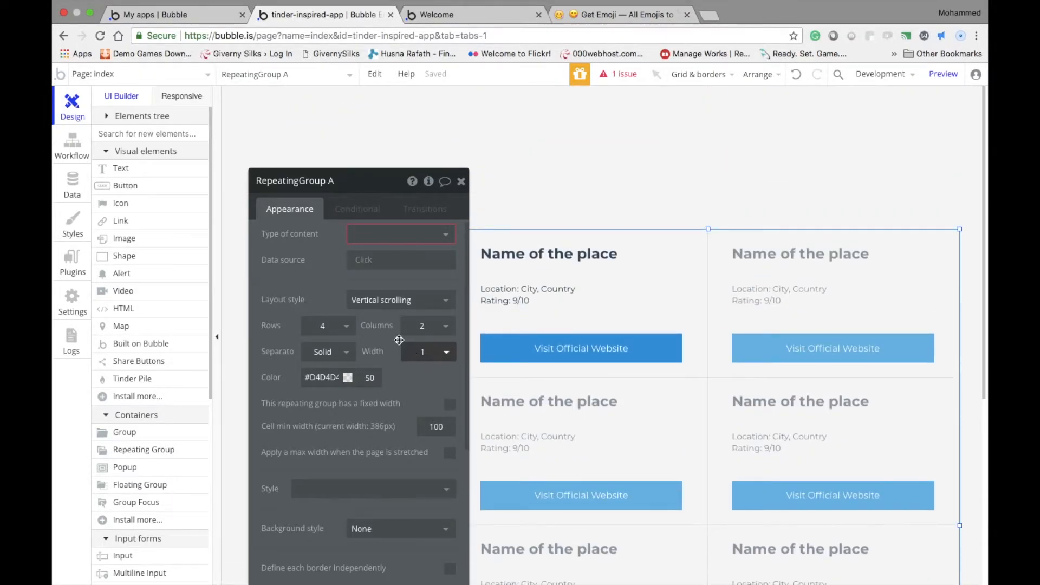
Set the repeating group's layout style to Ext. vertical scrolling and uncover the categories list
click(379, 301)
click(372, 340)
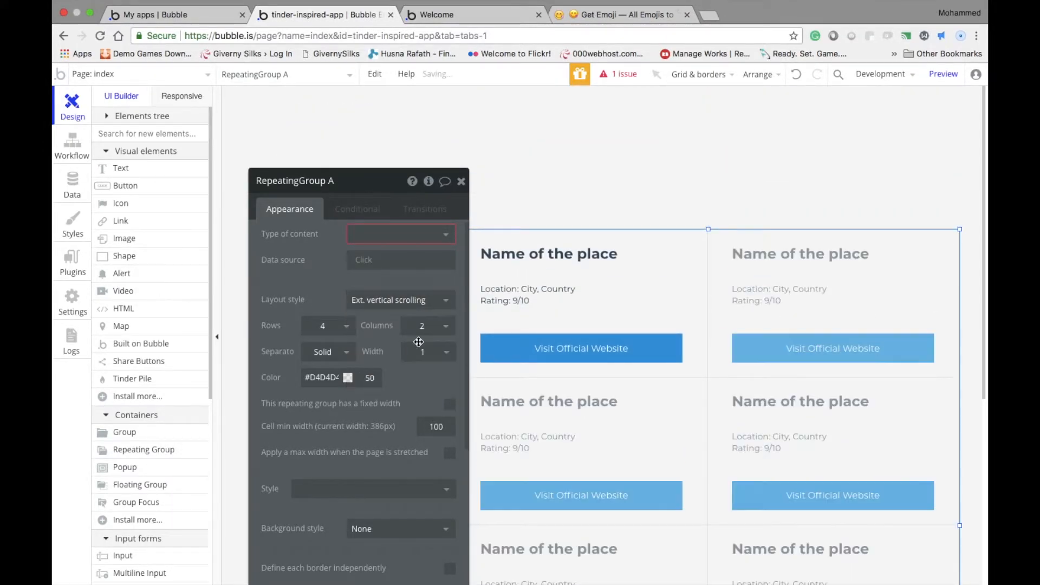
scroll(769, 449, down, 3)
scroll(705, 458, up, 5)
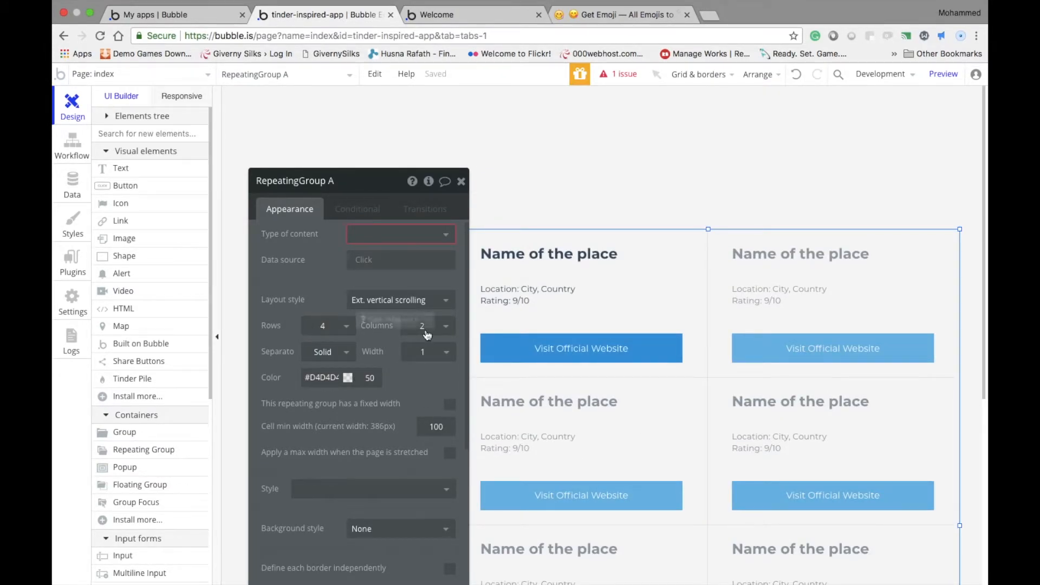
scroll(739, 510, down, 5)
scroll(740, 510, up, 5)
drag(309, 193, 761, 136)
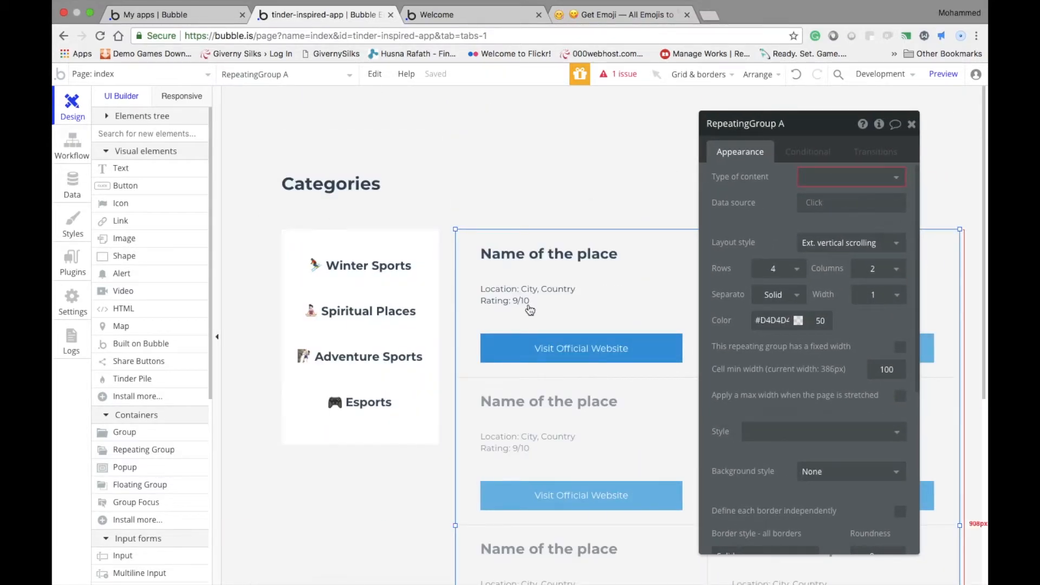
click(492, 299)
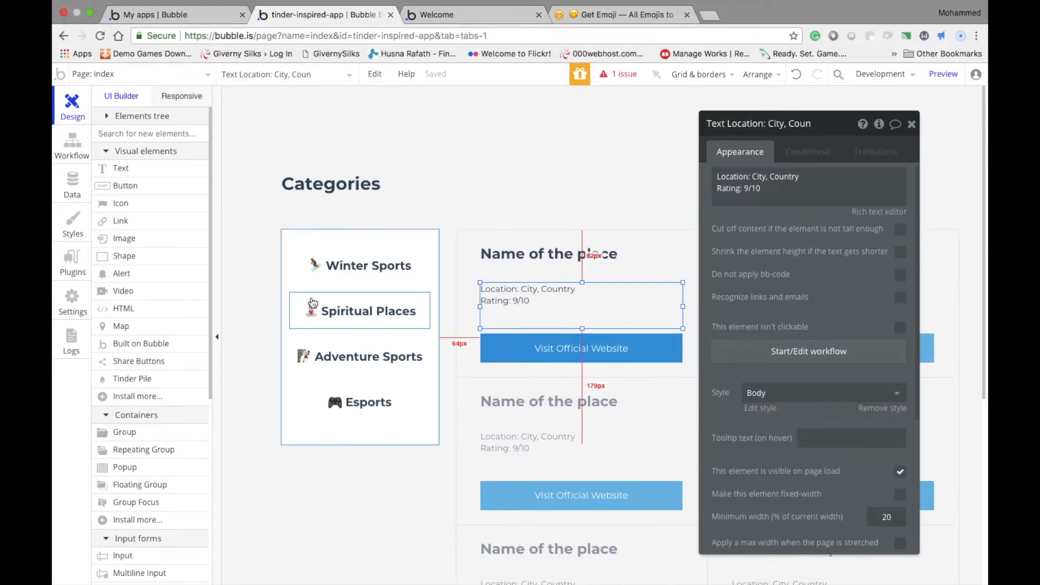
click(134, 237)
mouse_move(480, 258)
mouse_down()
mouse_move(539, 332)
mouse_move(520, 303)
mouse_up()
key(Delete)
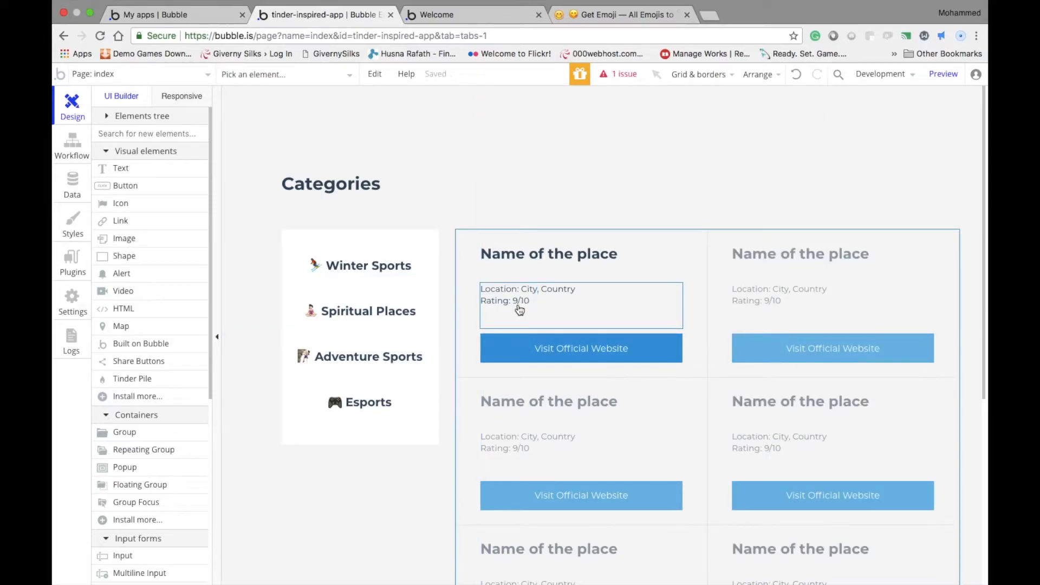
double_click(732, 294)
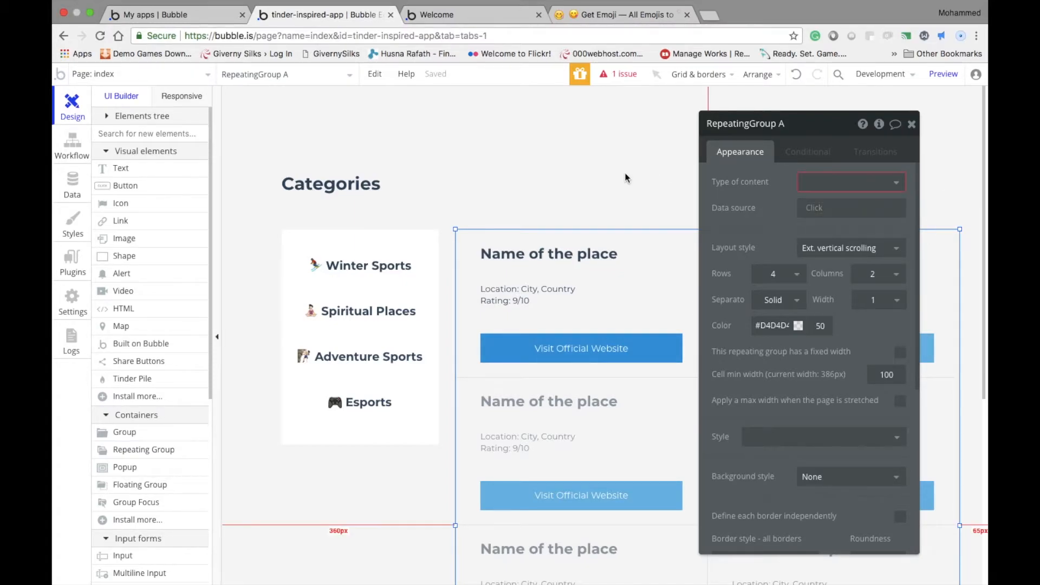
Enter "Software" as the name of a new custom data type in the app's data
click(61, 192)
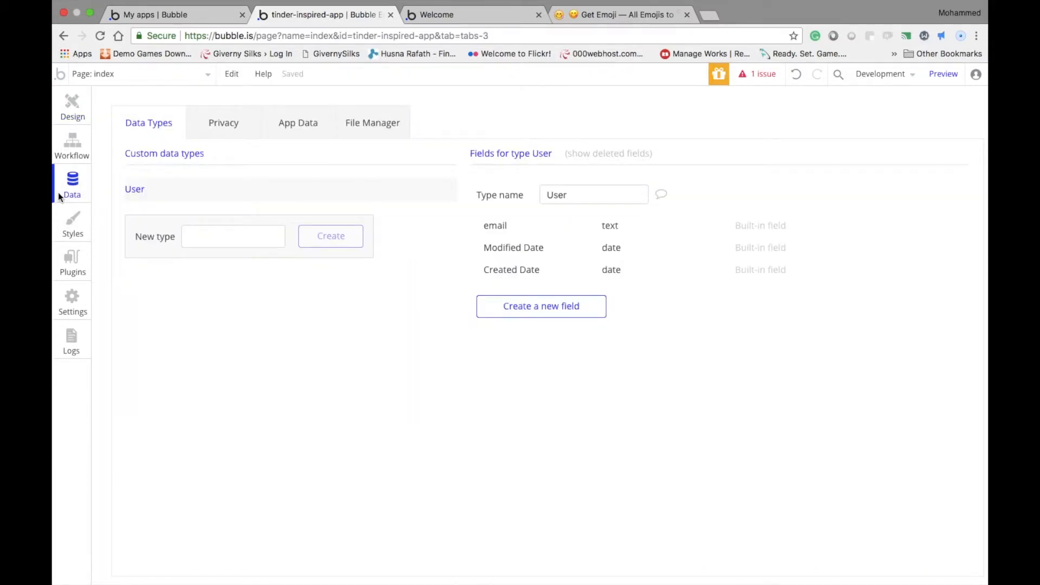
click(193, 238)
text(so)
key(BackSpace)
key(BackSpace)
text(Sofw)
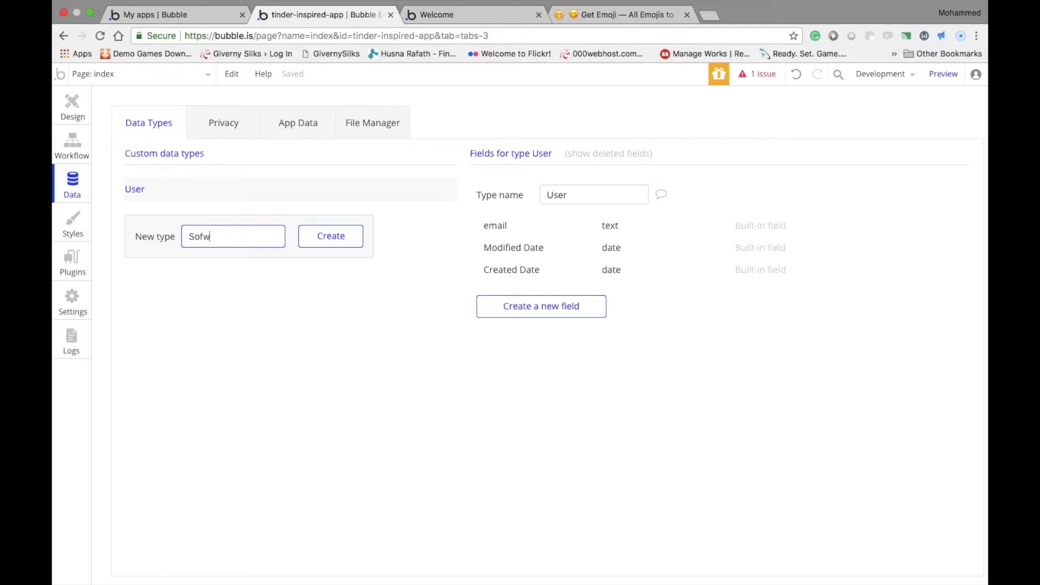
key(BackSpace)
text(tware)
Replace the new data type's name with "Experience" and create the type
key(super+a)
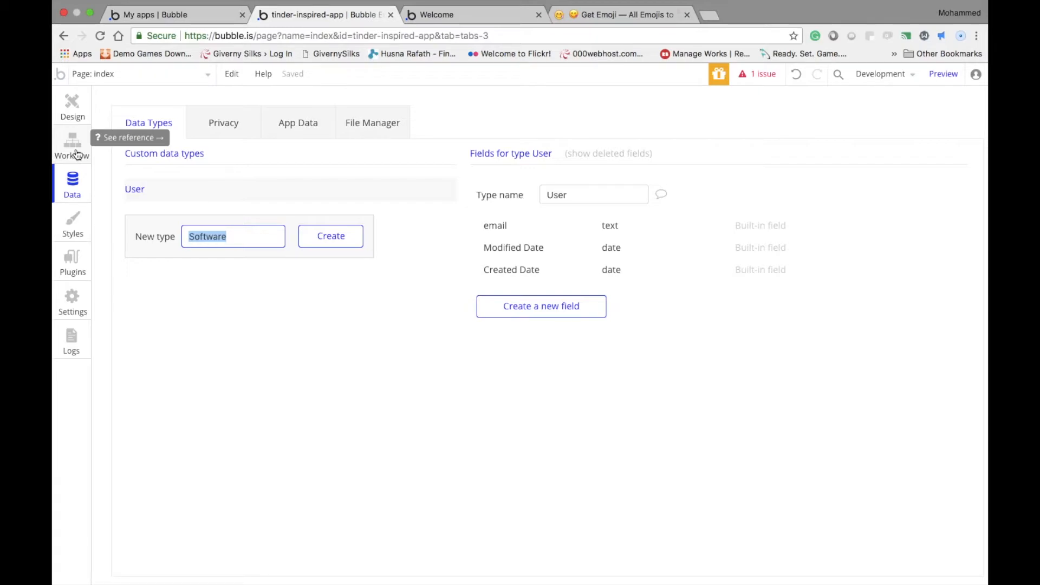
text(Experience)
key(Return)
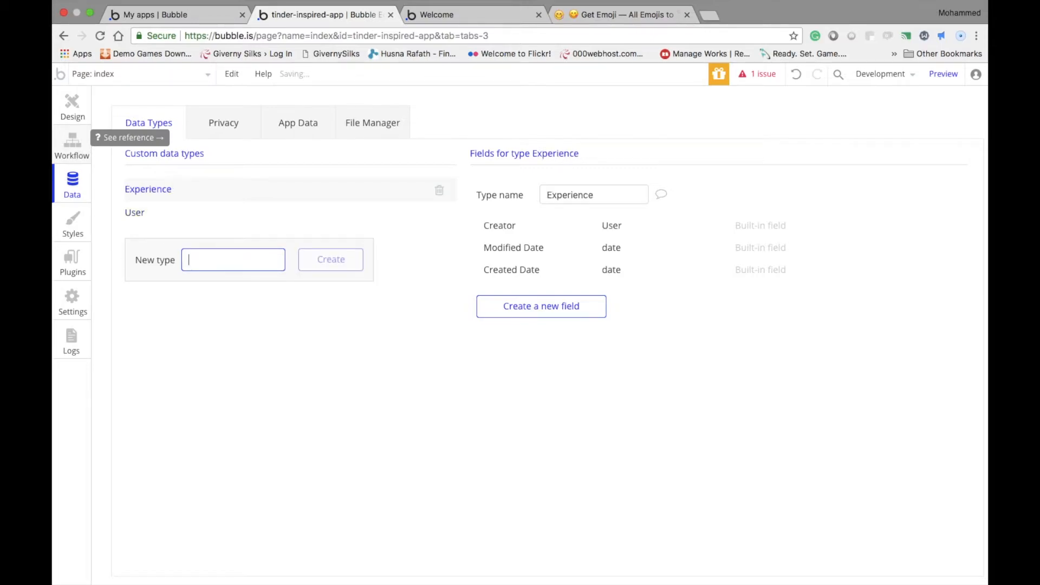
Return to the page design and inspect the first cell's name text, location and rating text, and website button
click(599, 319)
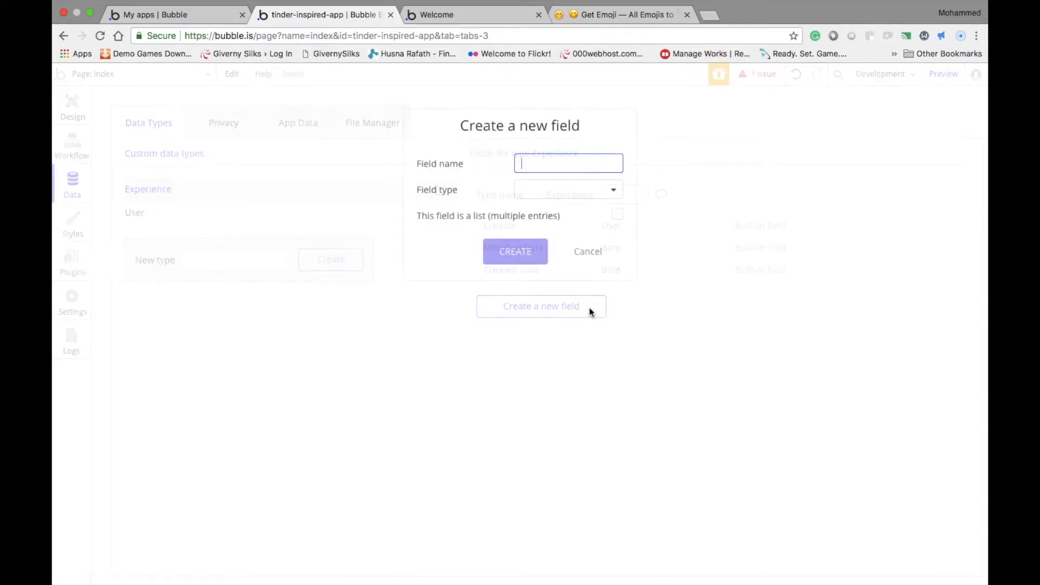
click(588, 252)
click(72, 102)
click(551, 260)
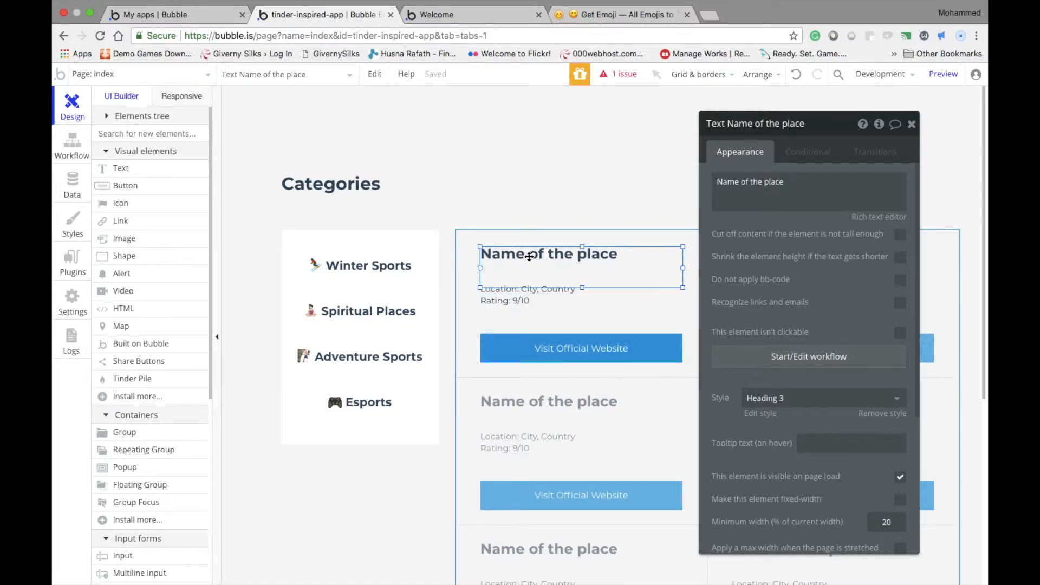
click(520, 307)
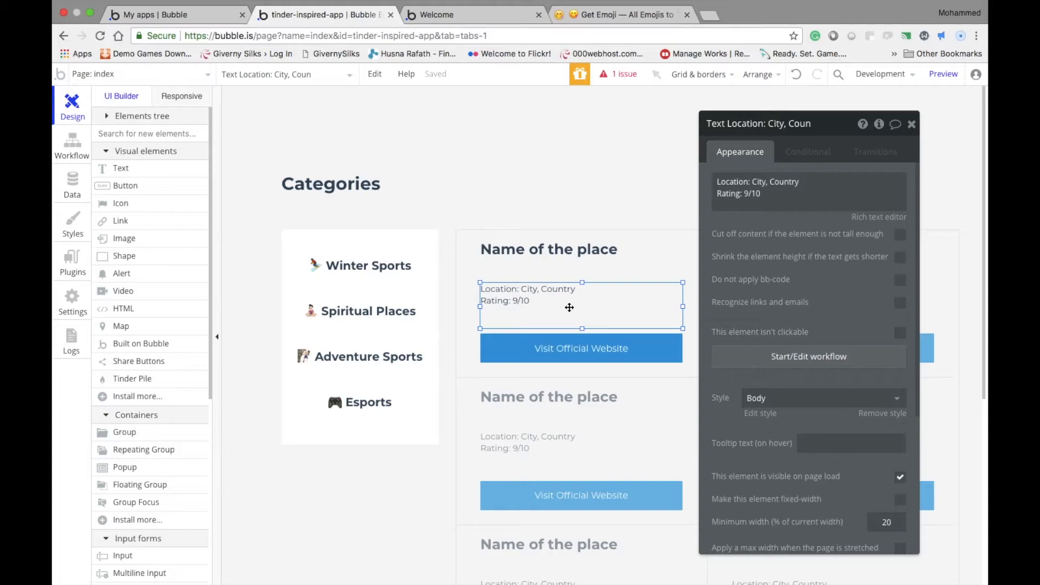
click(554, 356)
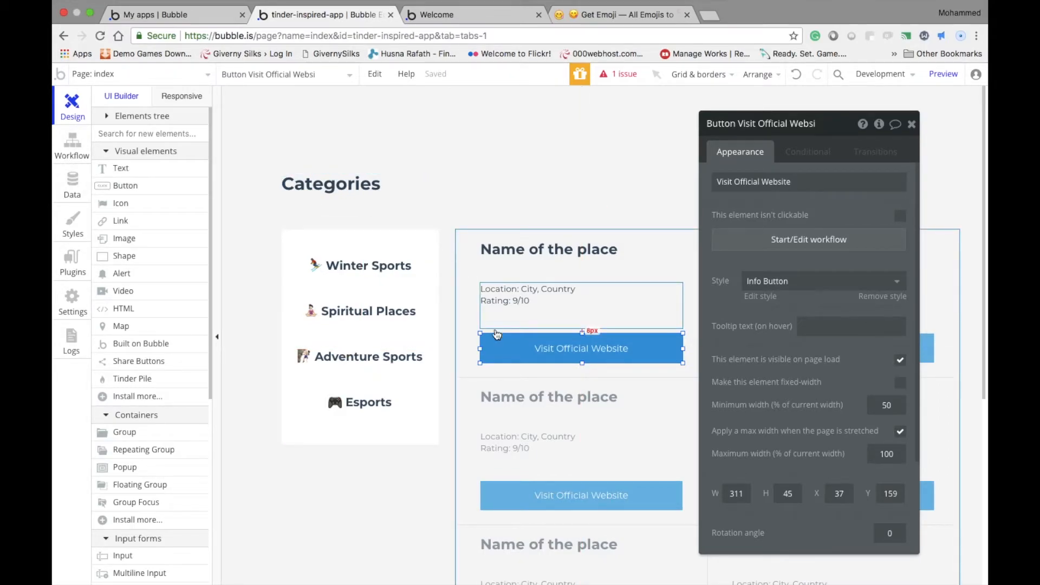
Create a text field called "Name" on the Experience data type
click(72, 182)
click(518, 316)
text(Name of the)
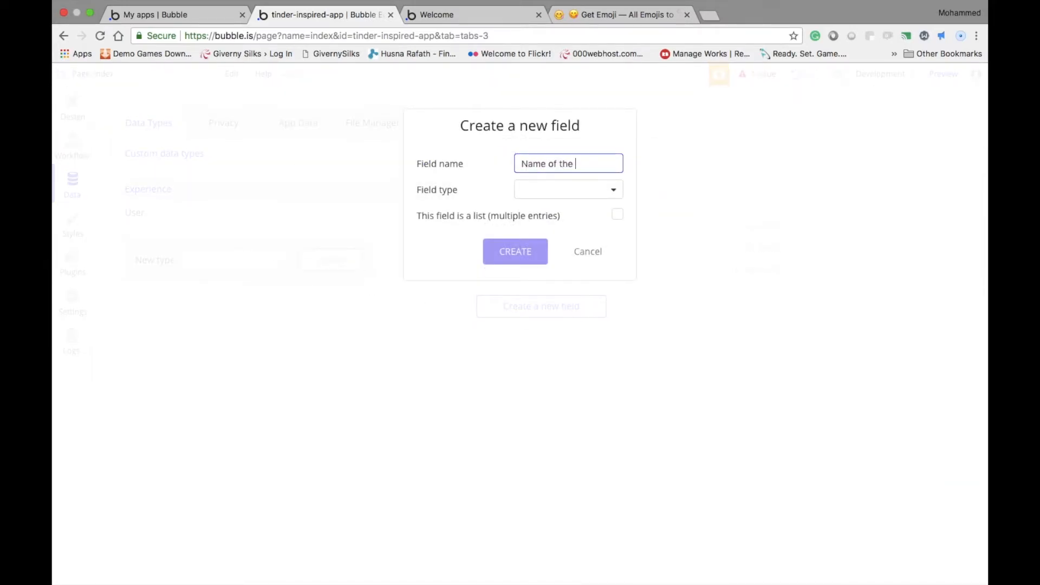
key(BackSpace)
key(BackSpace)
key(BackSpace)
key(BackSpace)
key(BackSpace)
key(BackSpace)
key(BackSpace)
key(BackSpace)
click(541, 192)
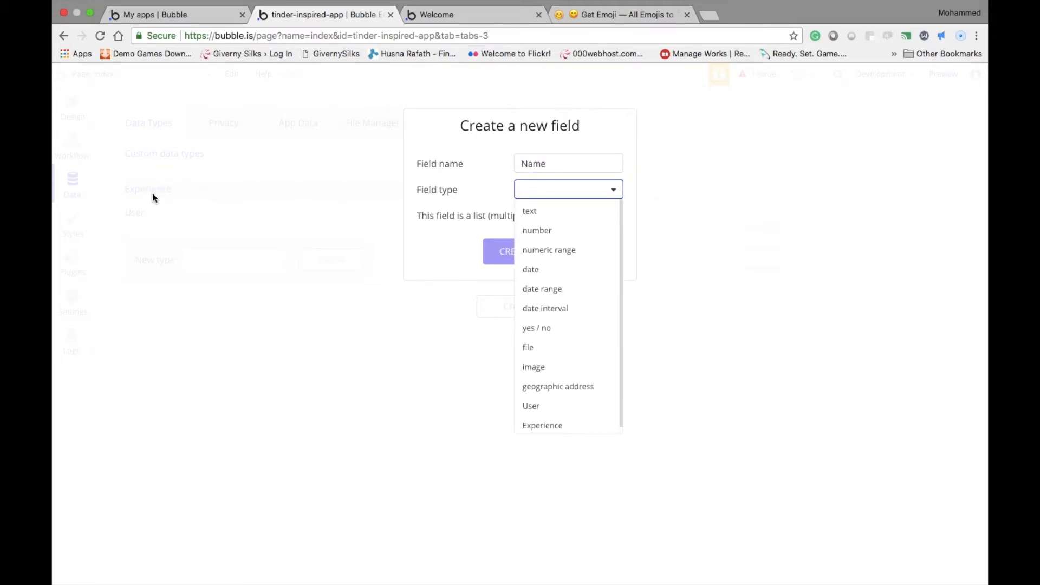
click(527, 212)
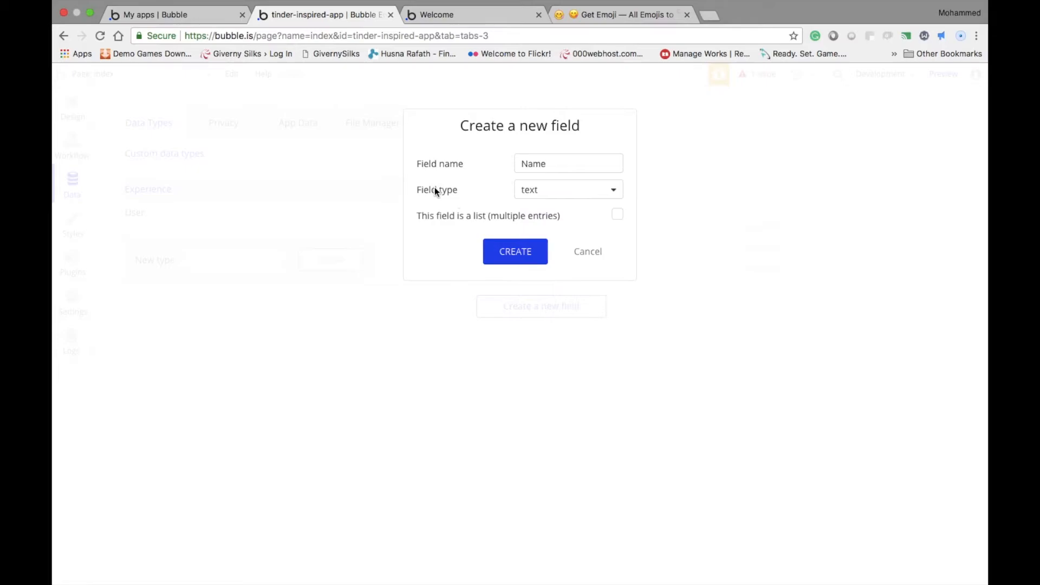
click(535, 252)
Add a "Rating" field of type text to the Experience data type
click(561, 329)
text(Rating)
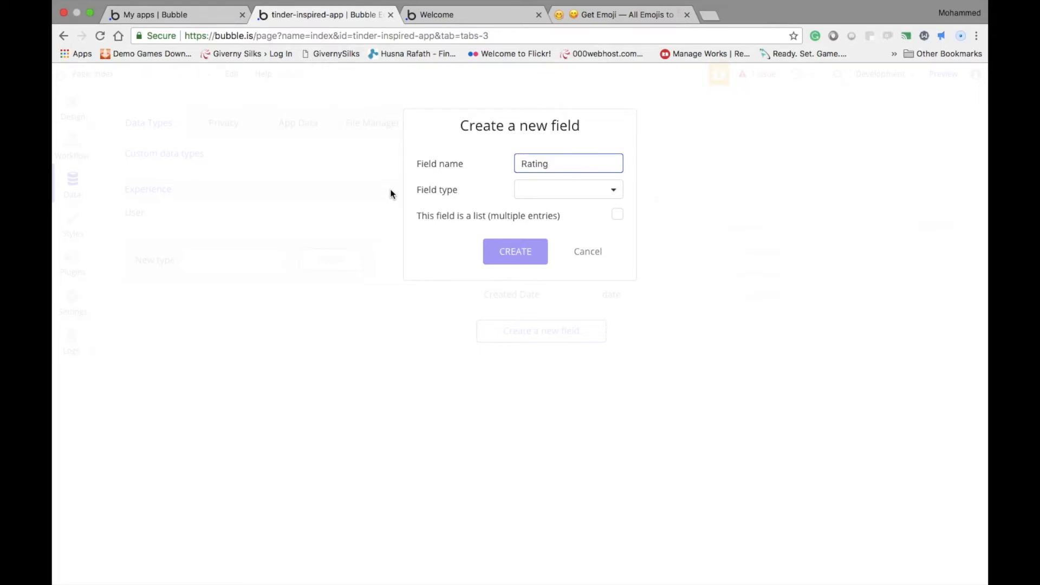
click(534, 193)
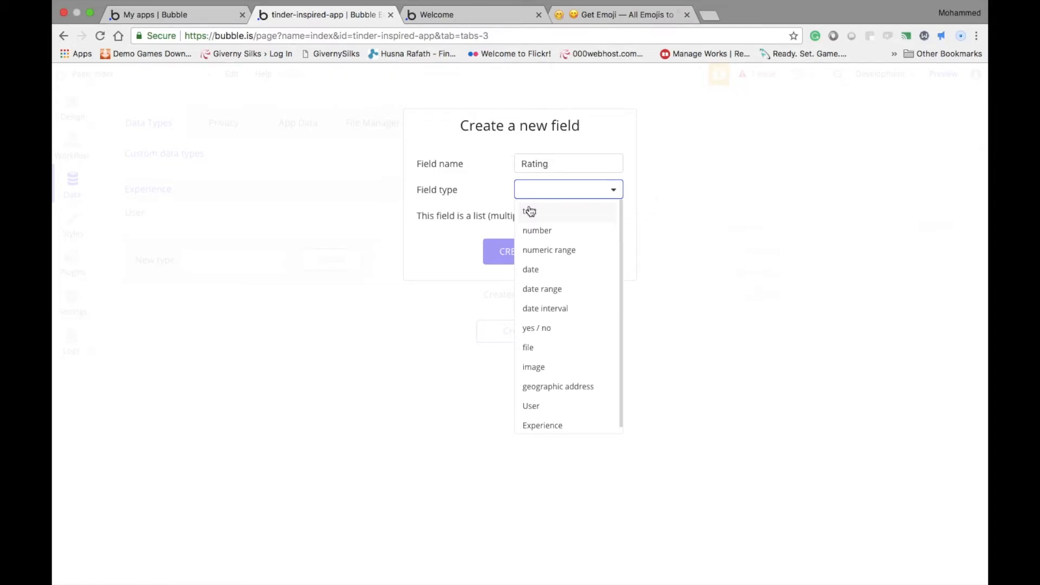
click(529, 212)
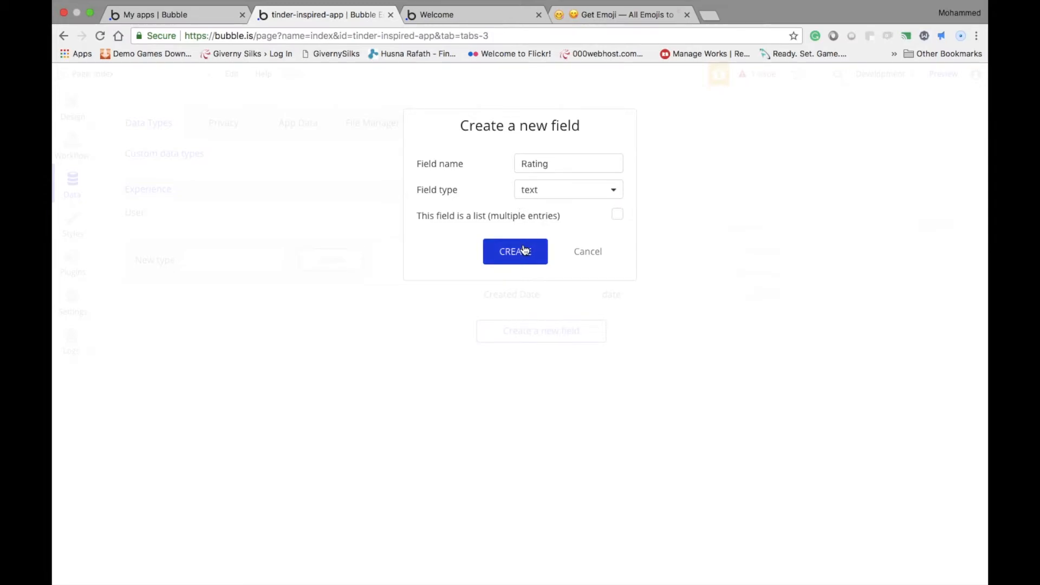
click(524, 250)
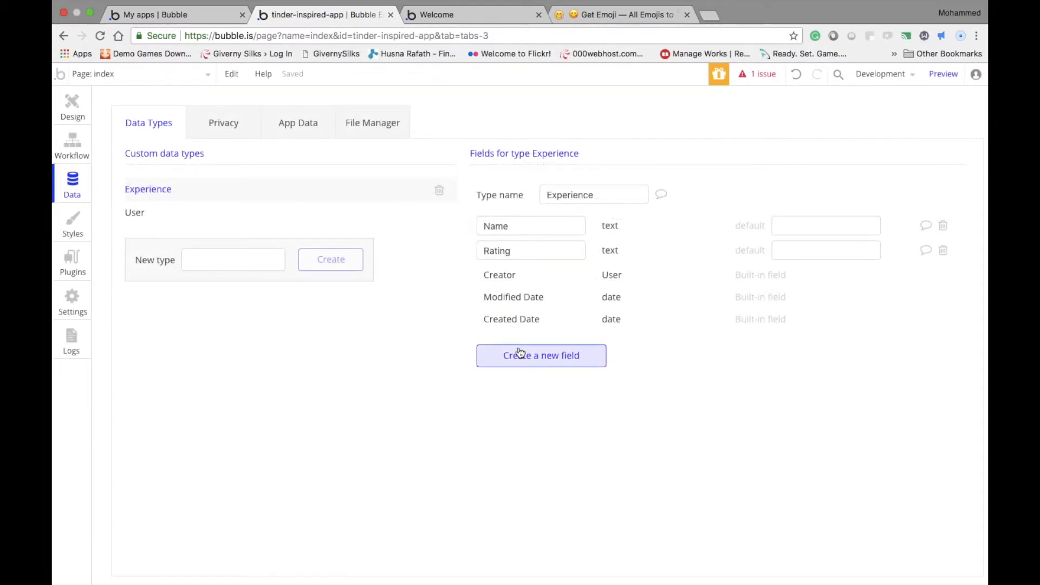
Add a "Location" field of type text to the Experience data type
click(500, 356)
text(Loc)
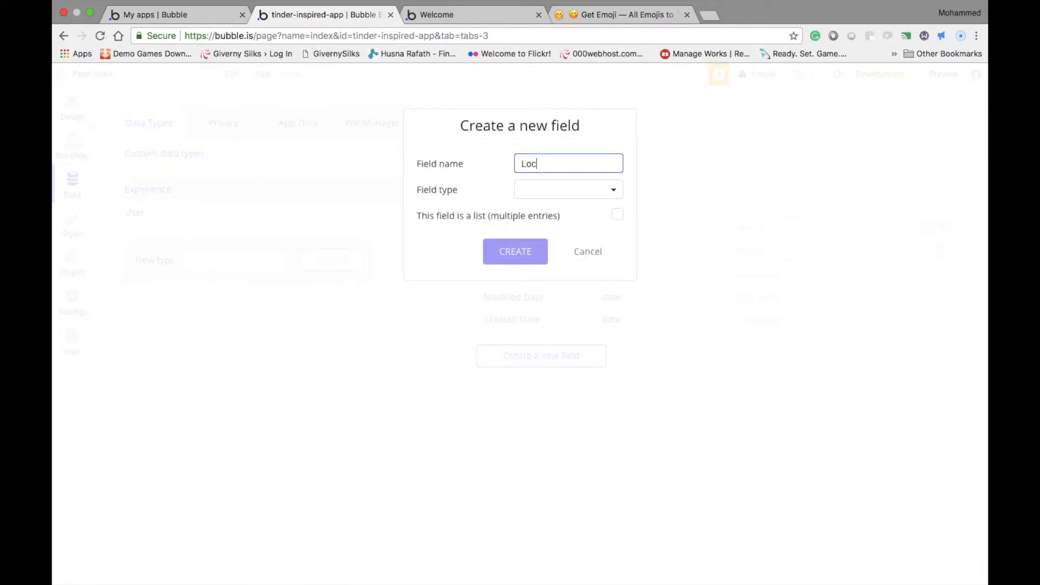
text(ation)
click(563, 191)
click(548, 214)
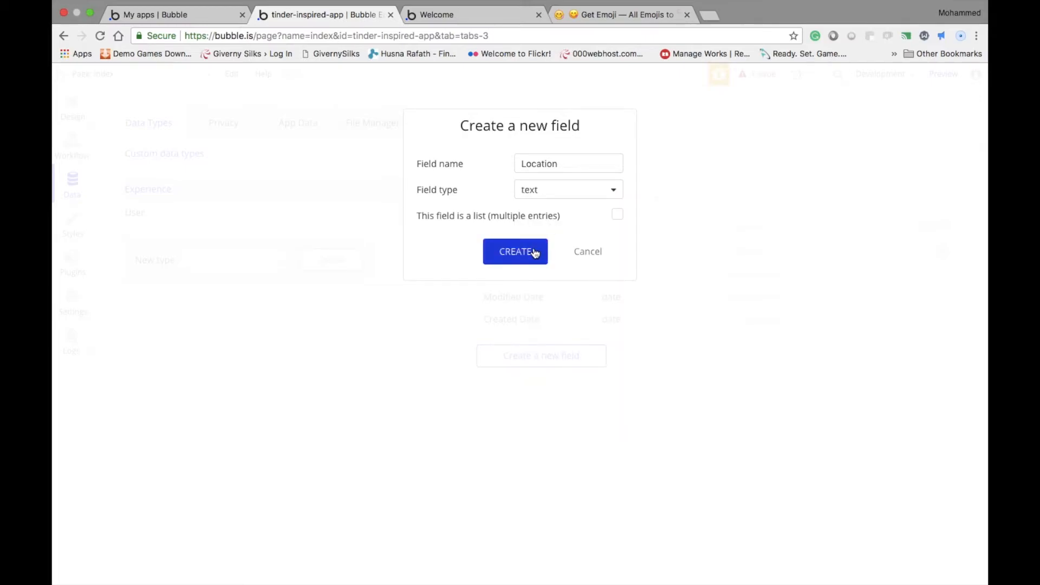
click(539, 251)
Add a "Website" field of type text to the Experience data type
click(573, 385)
text(Websit)
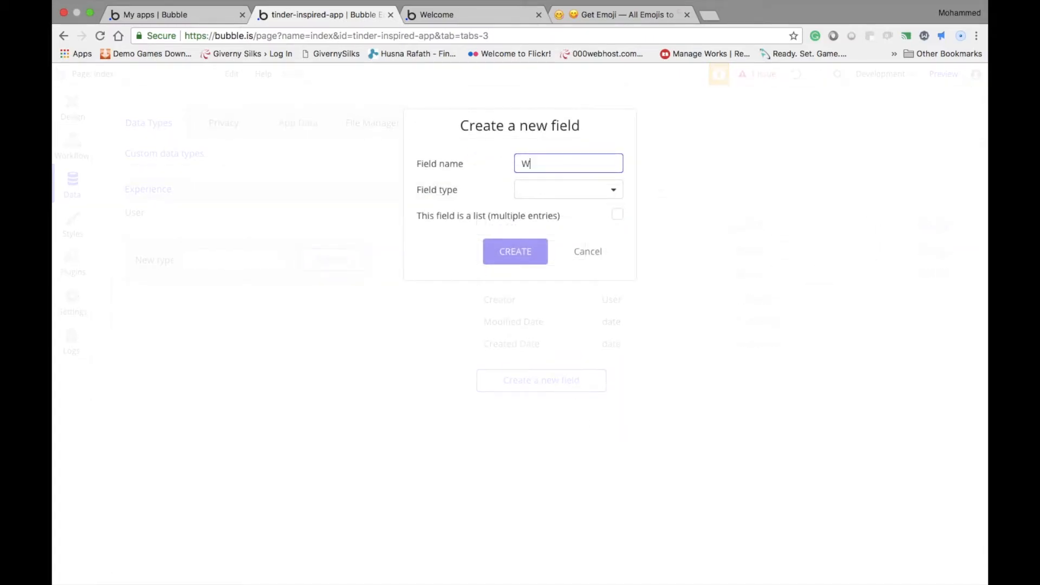
key(BackSpace)
key(BackSpace)
text(ite)
click(518, 196)
click(519, 227)
click(531, 199)
click(531, 211)
click(535, 199)
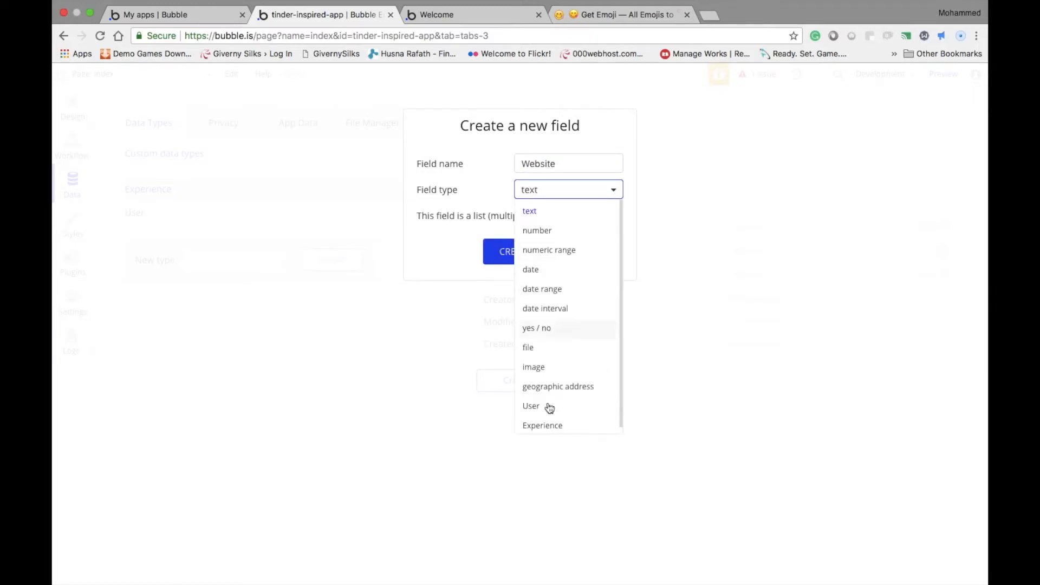
scroll(569, 401, down, 1)
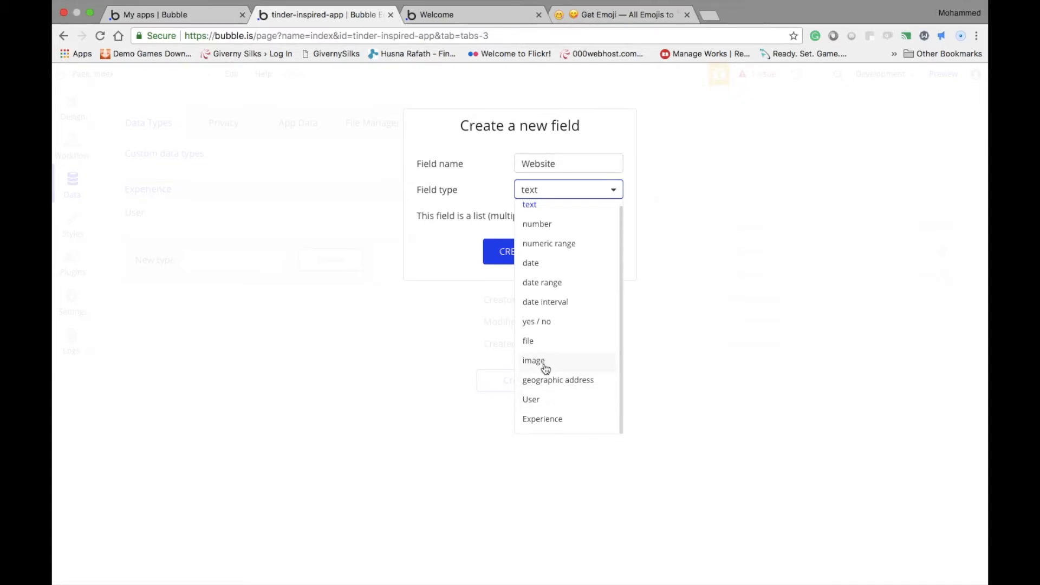
scroll(539, 358, up, 1)
click(474, 248)
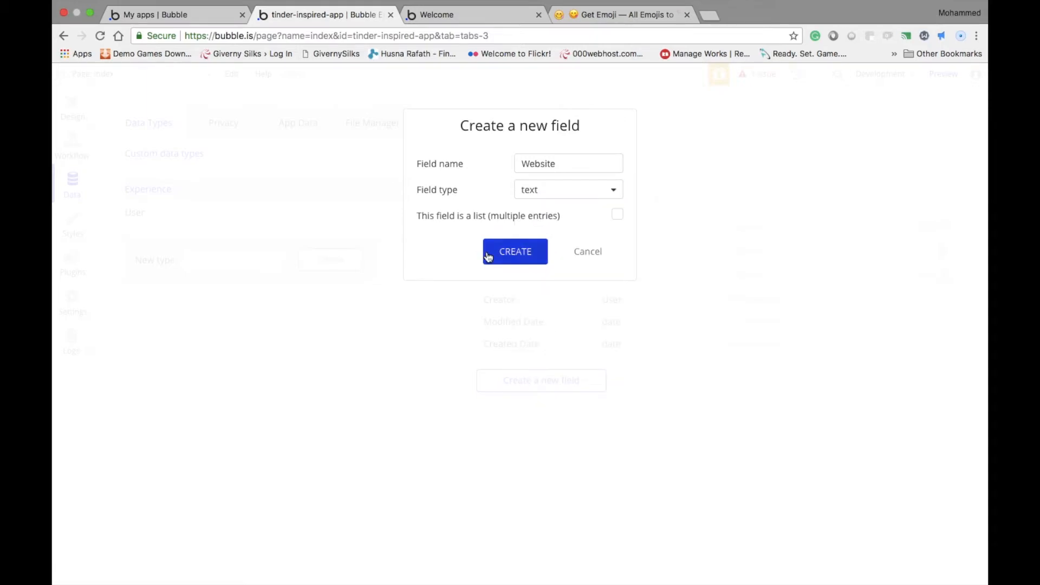
click(496, 259)
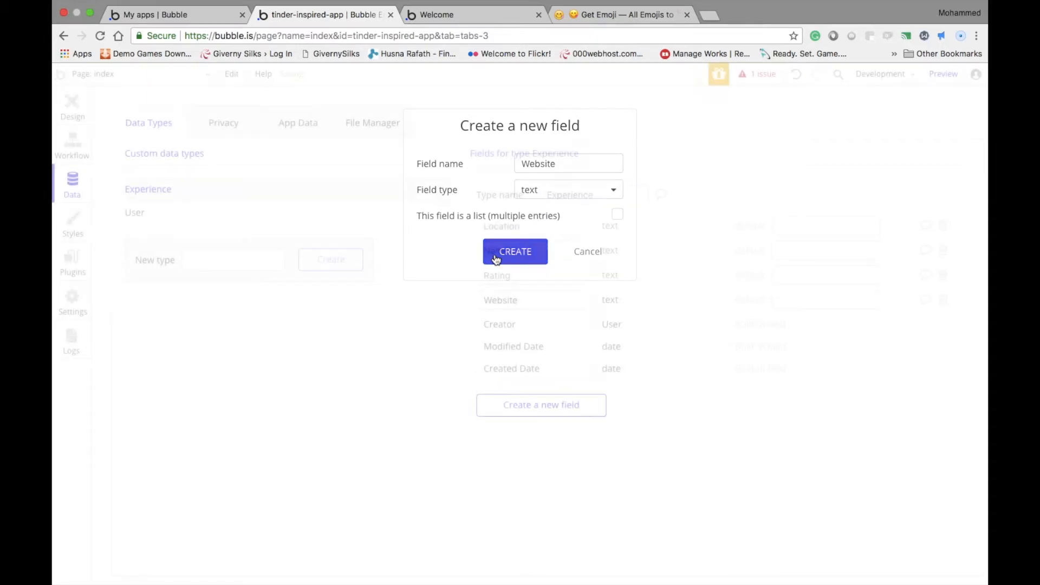
Return to the page design and set the repeating group's type of content to Experience
click(56, 112)
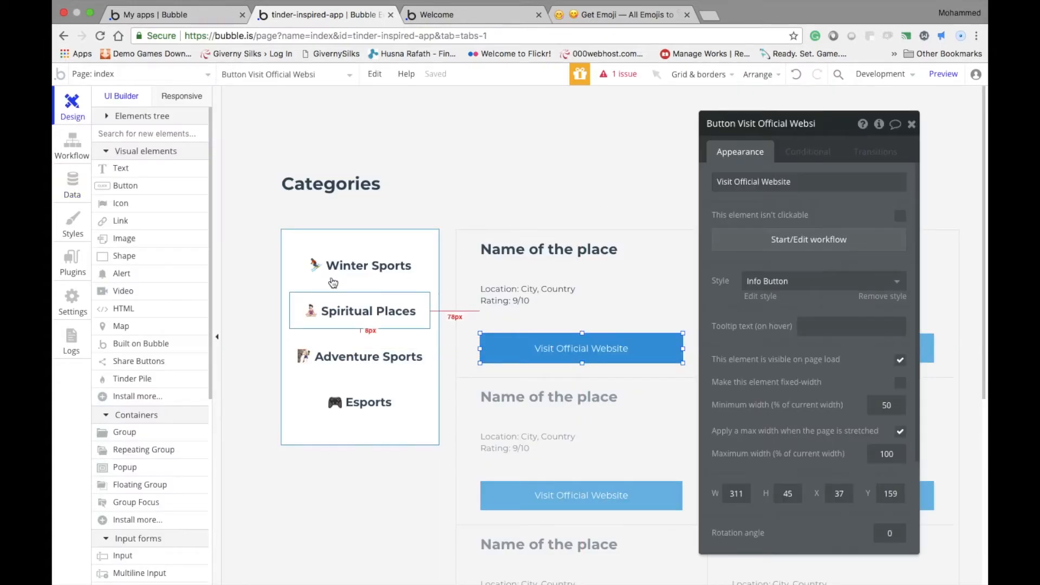
click(523, 405)
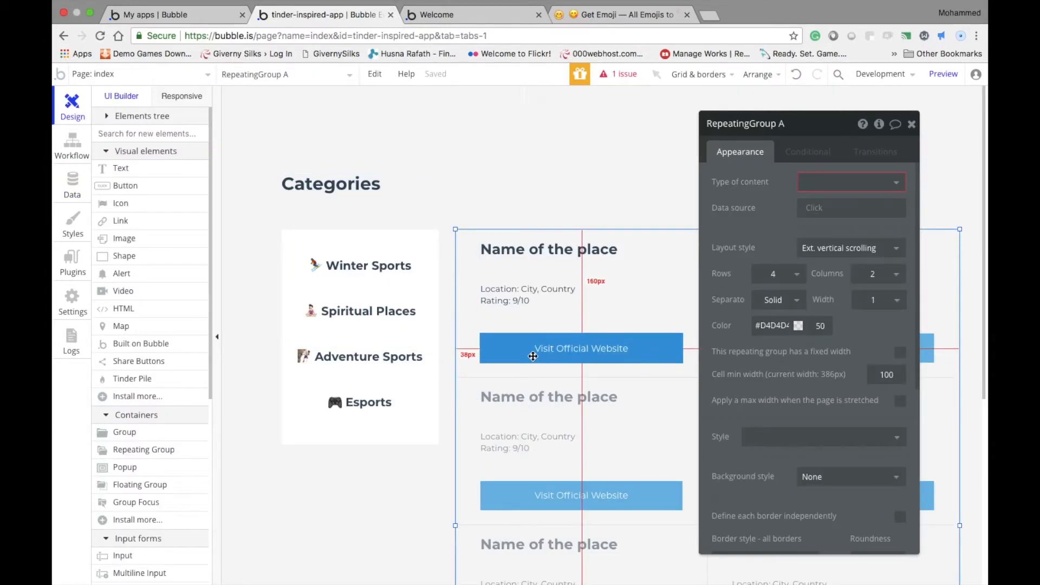
click(533, 356)
click(511, 387)
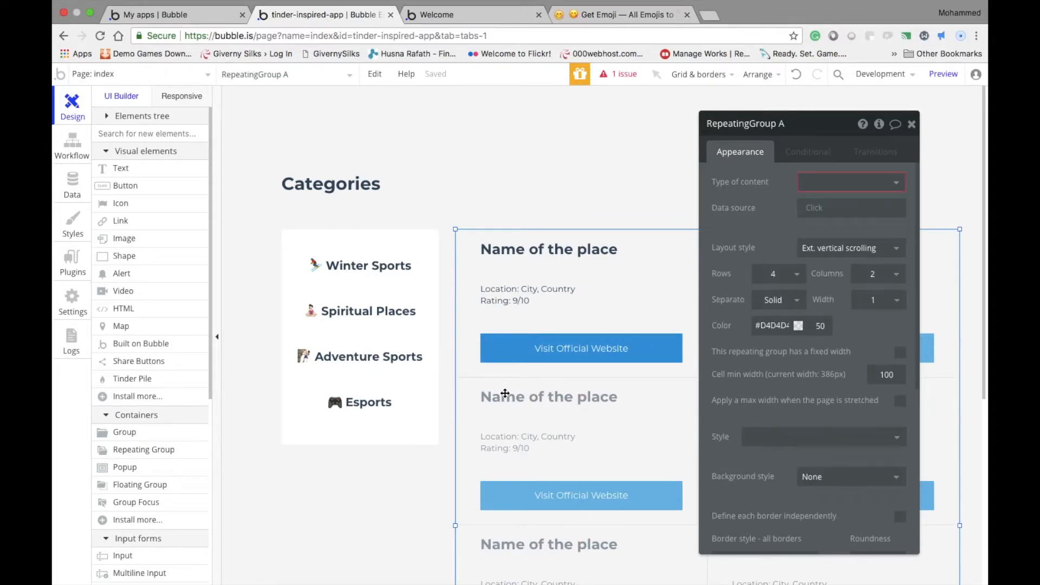
mouse_move(713, 128)
mouse_down()
mouse_move(702, 129)
mouse_move(727, 130)
mouse_up()
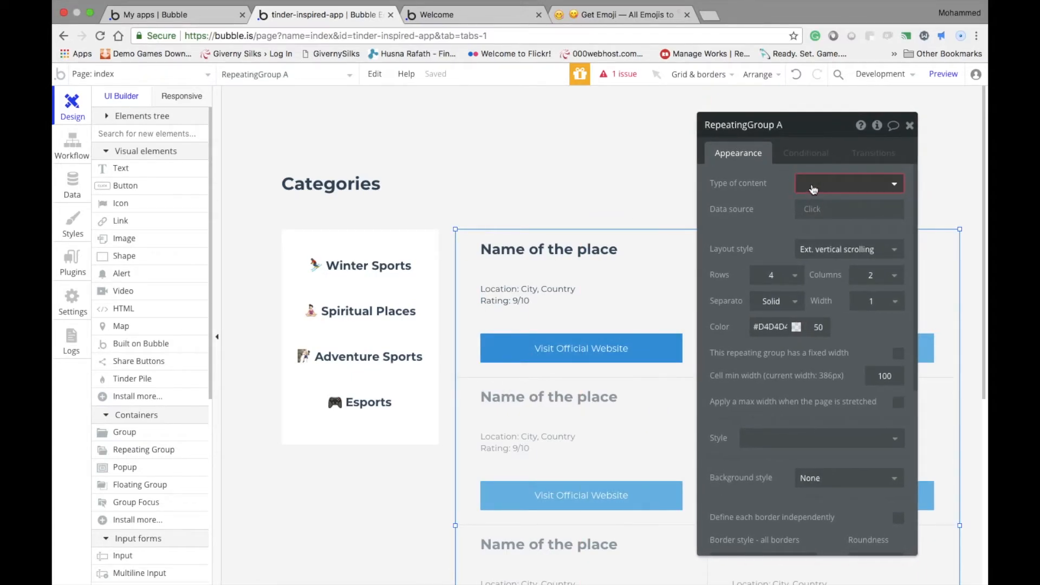
click(809, 187)
click(820, 222)
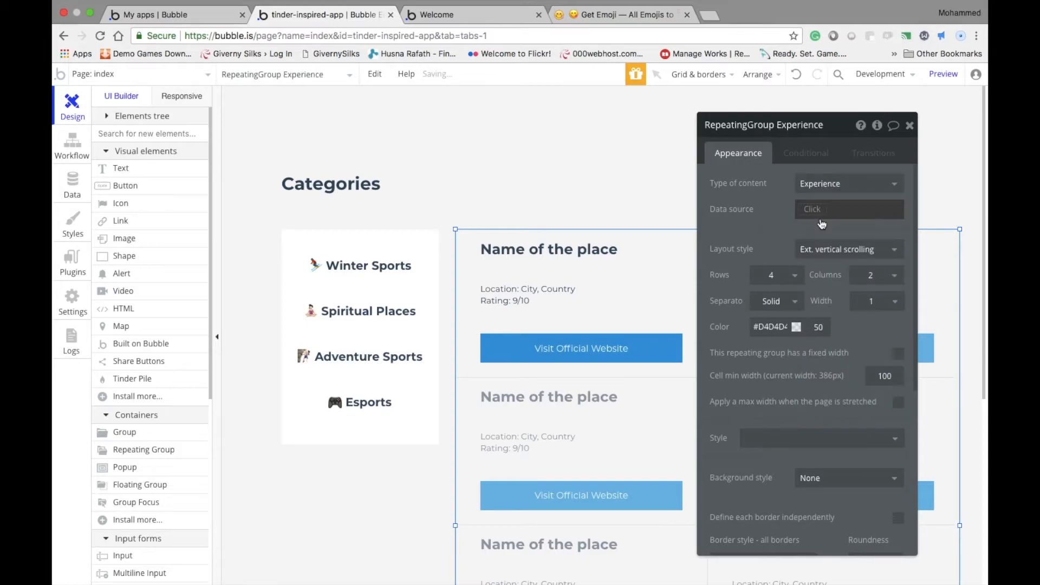
Set the repeating group's data source to a search for the Experience type
click(809, 210)
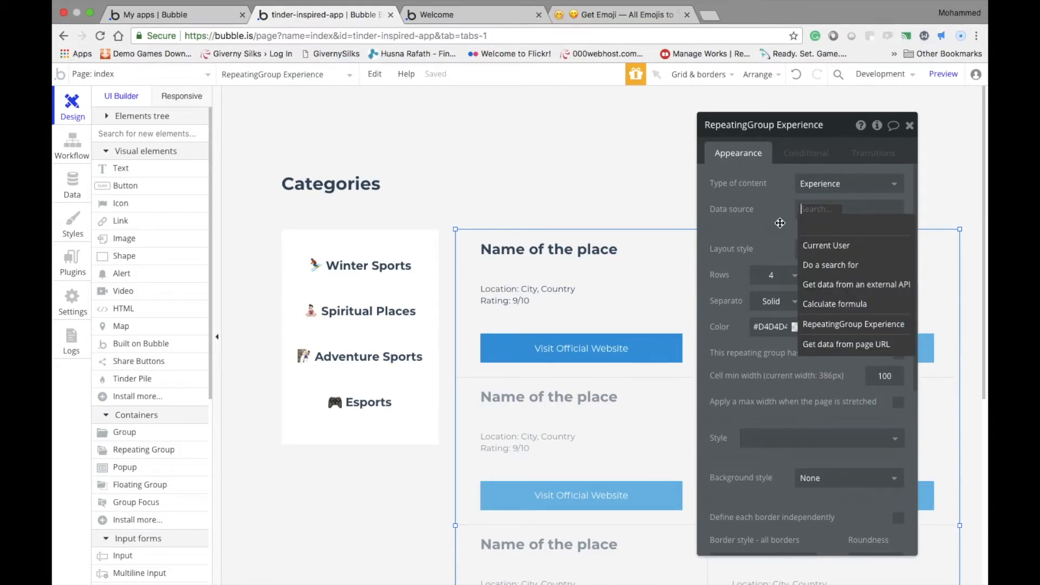
click(848, 265)
click(601, 156)
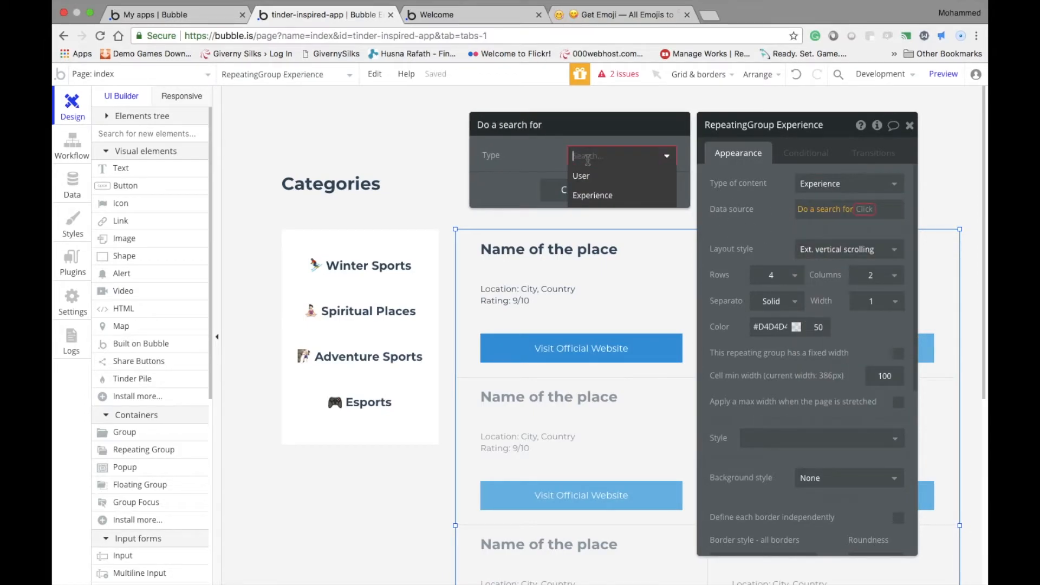
click(597, 193)
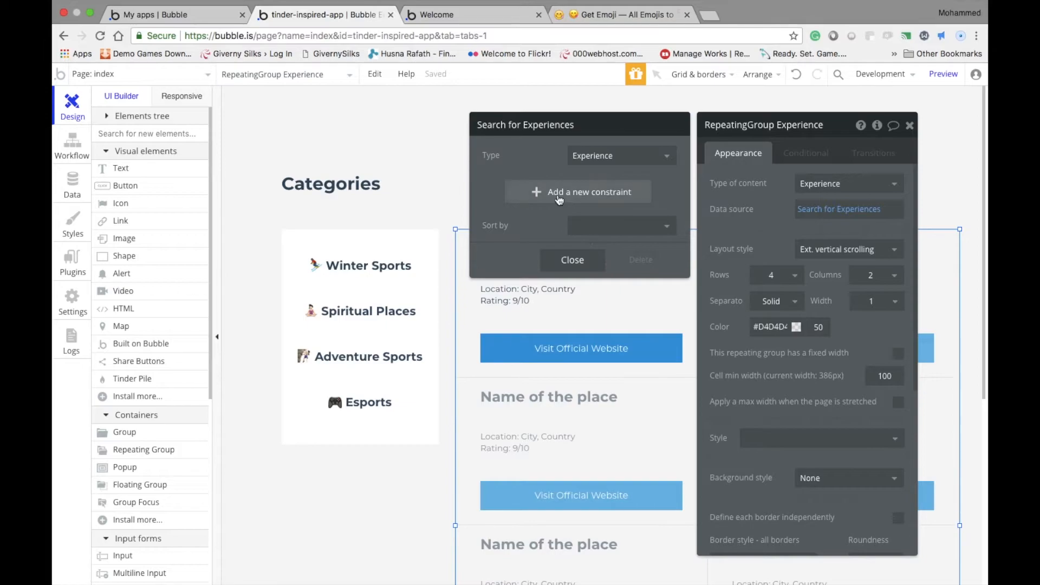
Sort the Experience search by Created Date with Descending set to "no", and close the repeating group's settings
click(612, 226)
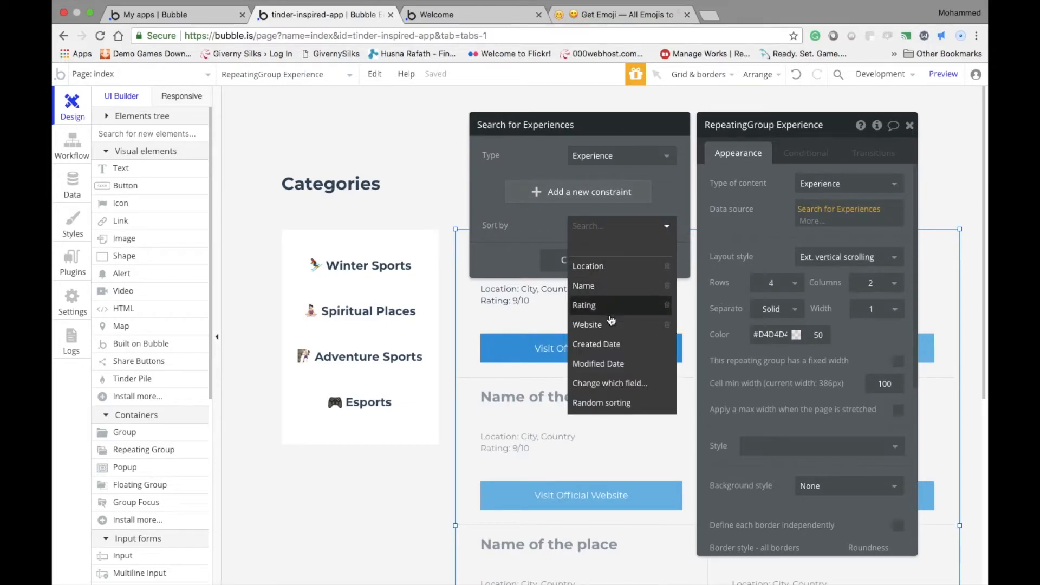
click(596, 344)
click(579, 254)
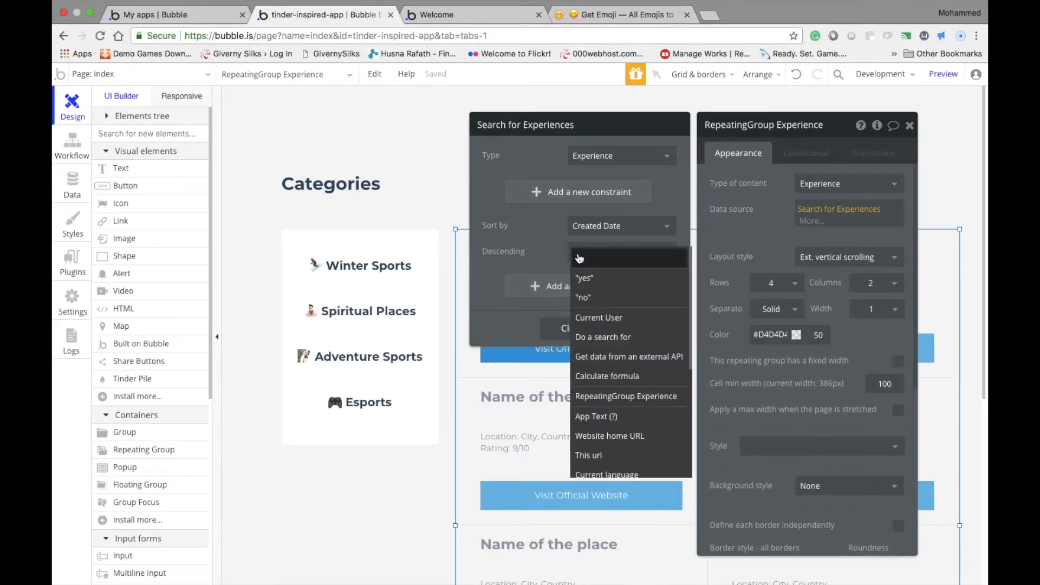
click(578, 298)
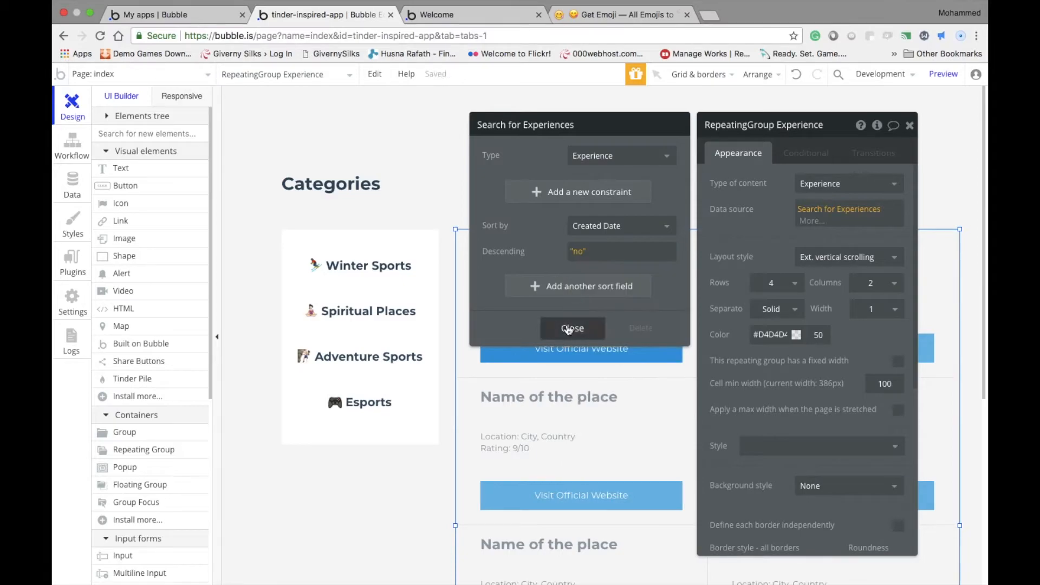
click(568, 329)
click(909, 125)
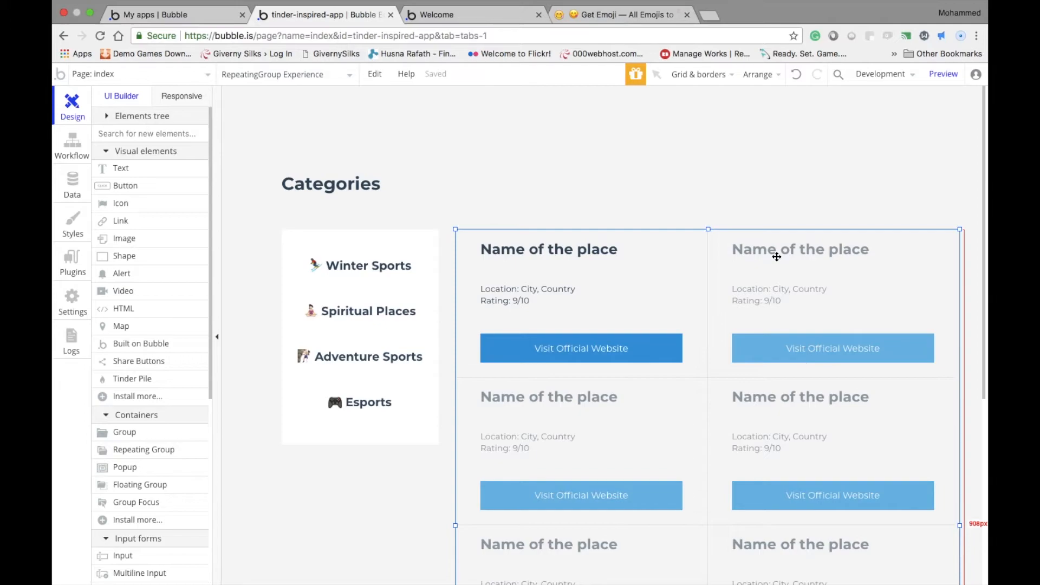
Review the repeating group's content type, the Experience fields and the app data views, and return to the page design
double_click(720, 304)
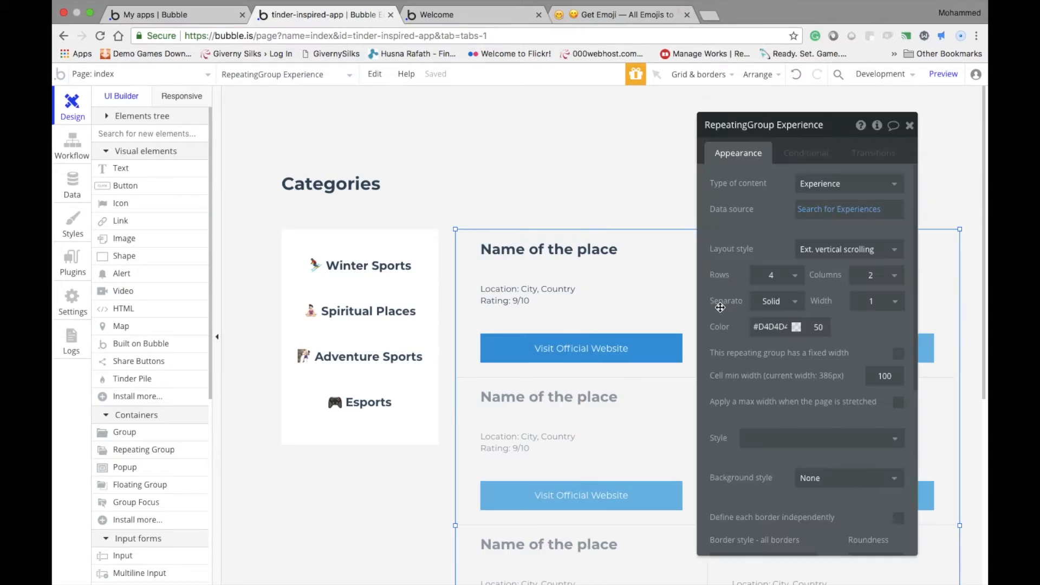
click(827, 185)
click(73, 187)
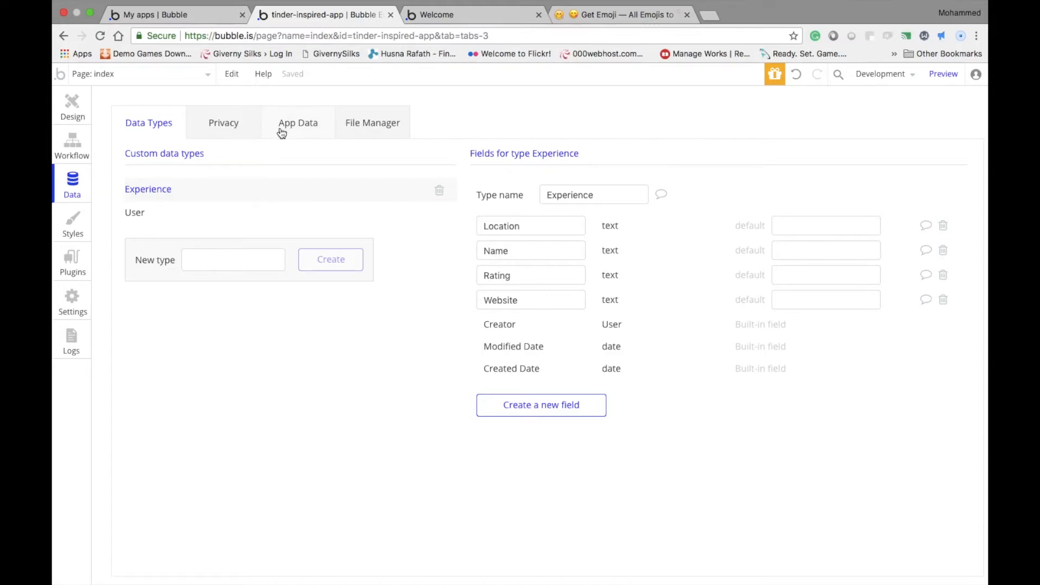
click(287, 128)
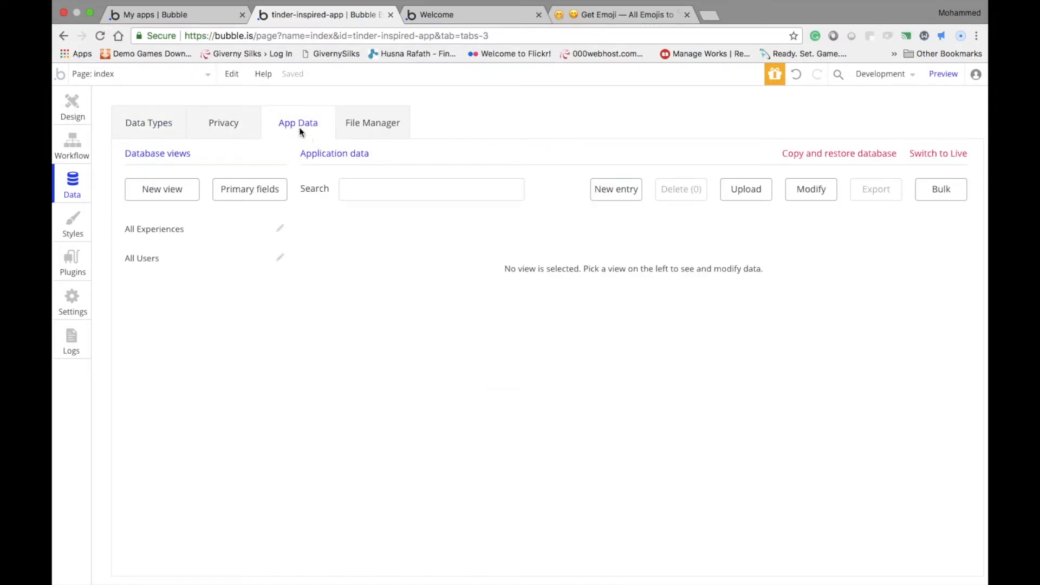
click(85, 104)
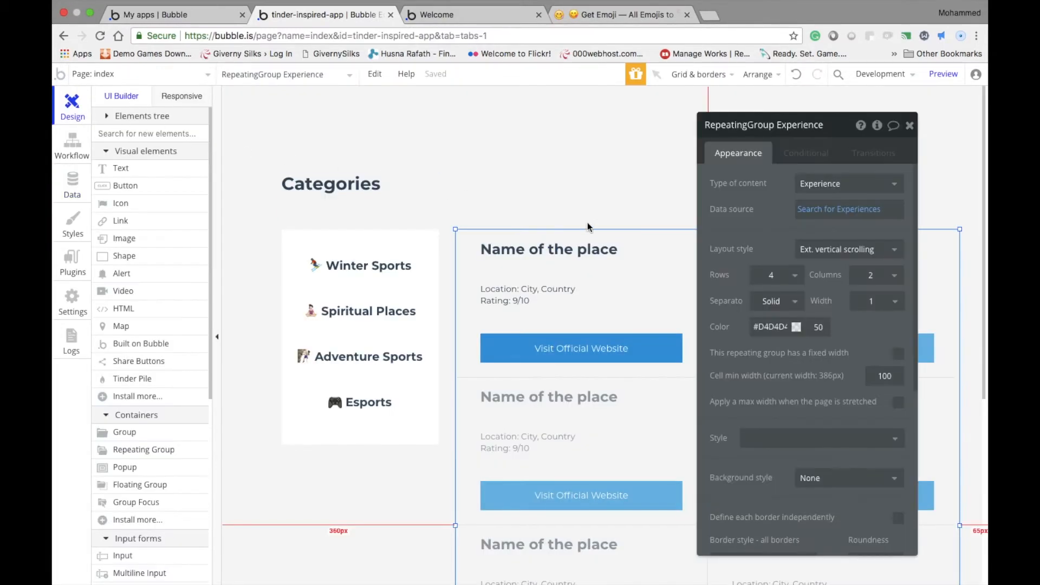
Inspect the first cell's name text and the "City, Country" part of its location text, and reselect the repeating group
click(600, 200)
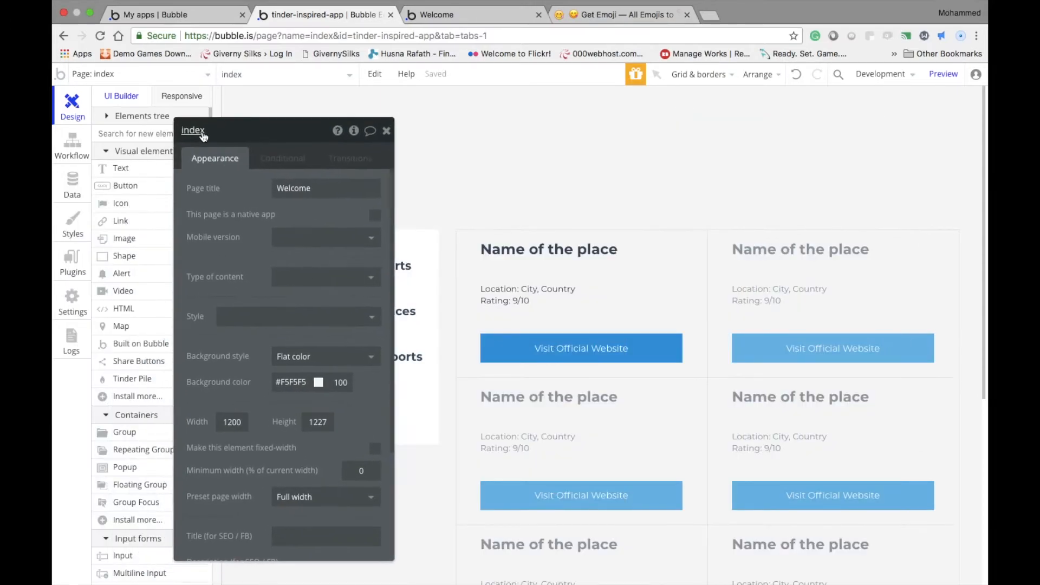
click(459, 238)
click(535, 263)
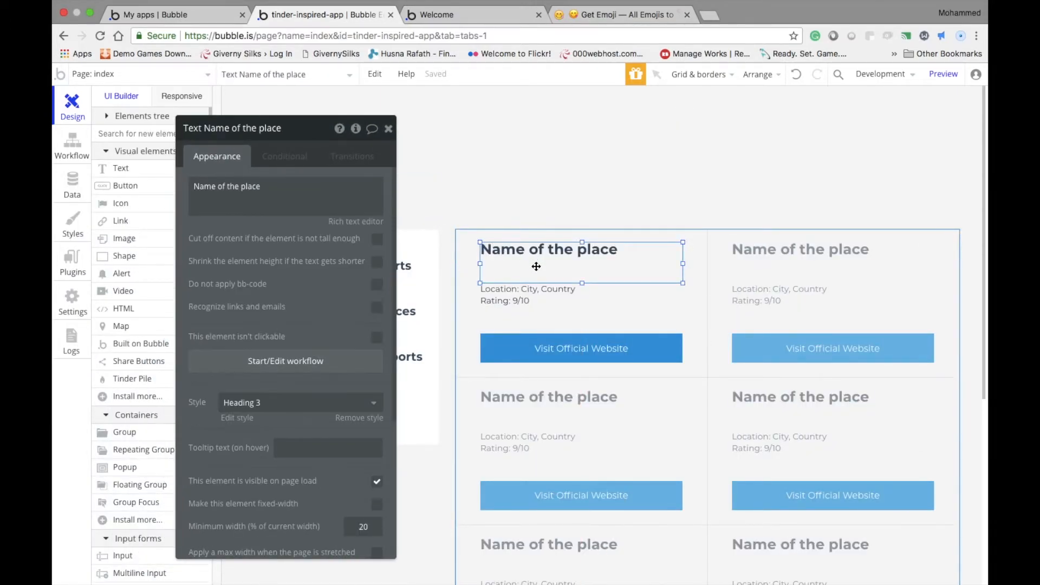
click(538, 293)
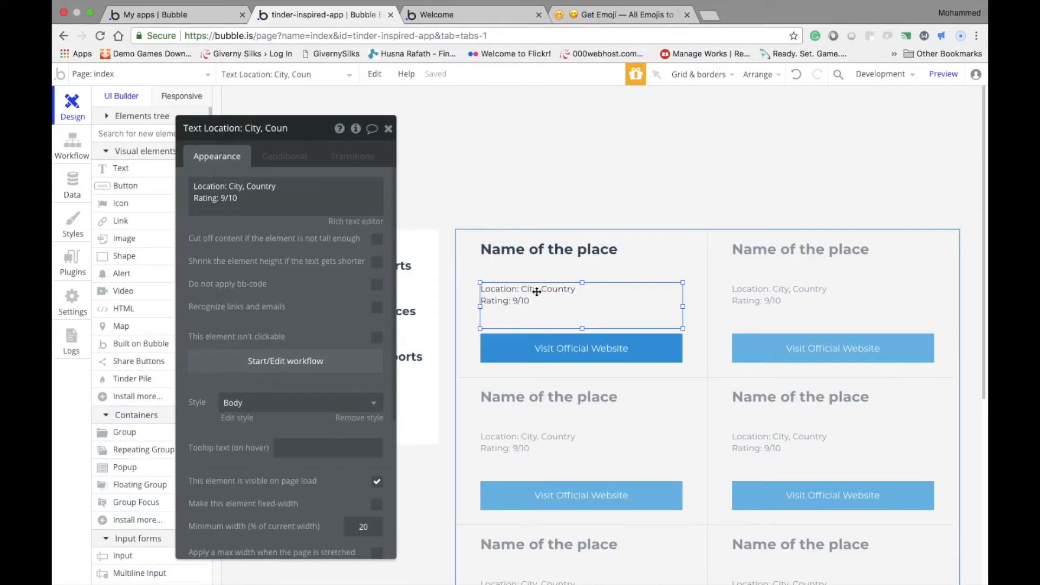
click(260, 188)
drag(311, 190, 234, 182)
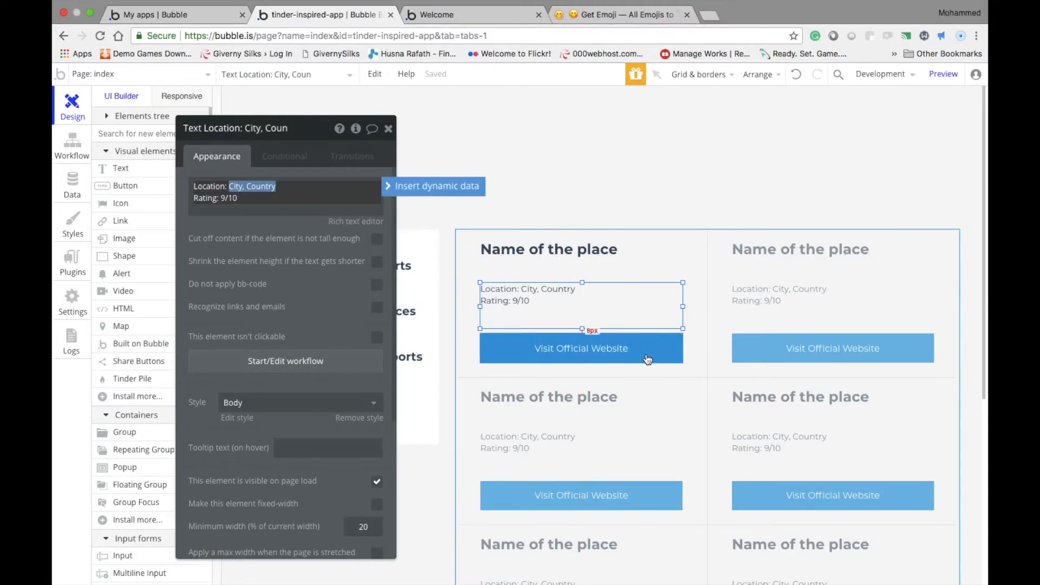
click(676, 395)
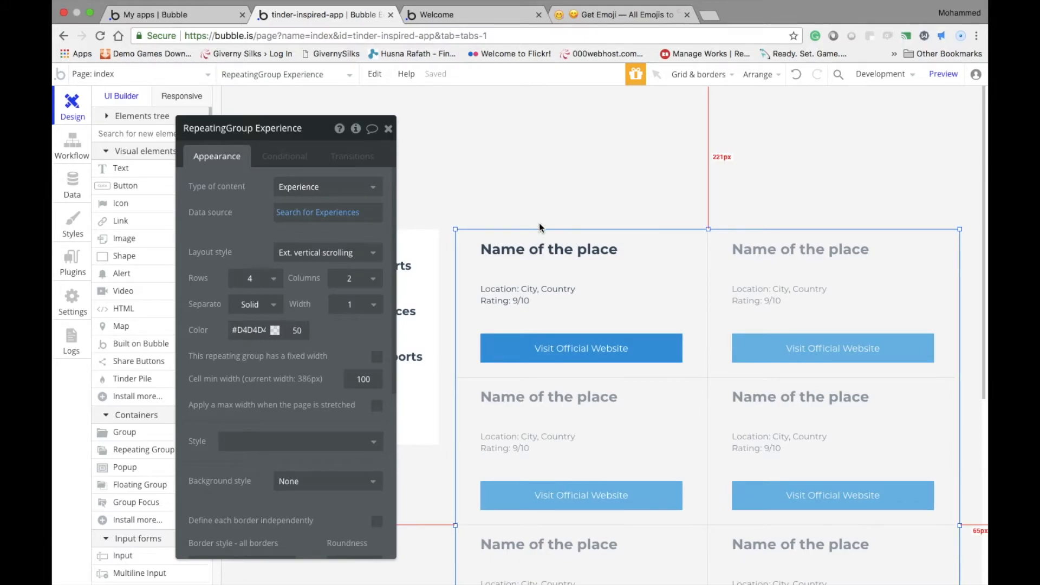
Replace the first cell's "Name of the place" text with the dynamic value Current cell's Experience's Name
click(531, 254)
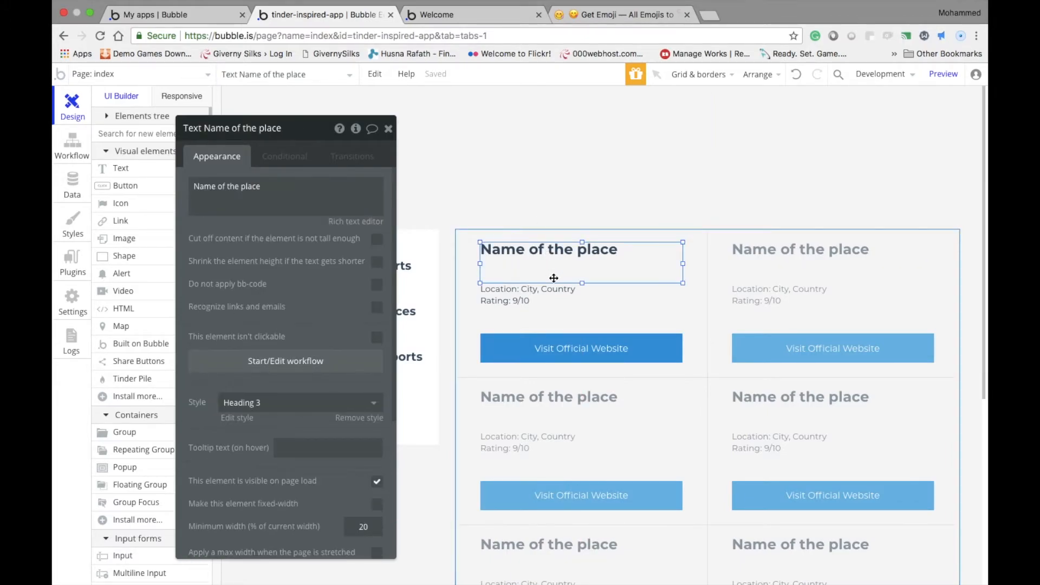
click(534, 340)
click(530, 296)
click(517, 266)
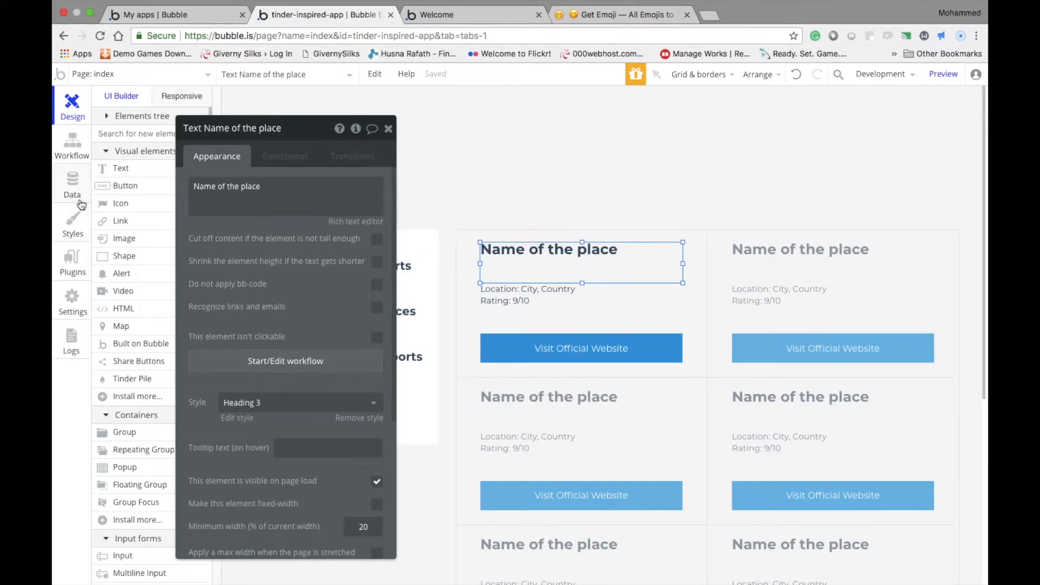
triple_click(259, 190)
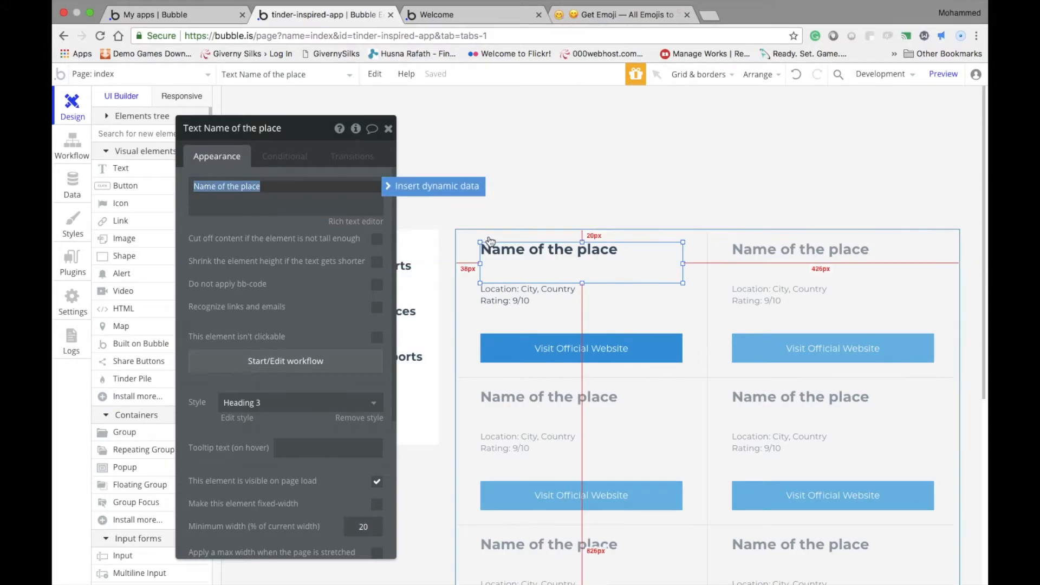
click(418, 189)
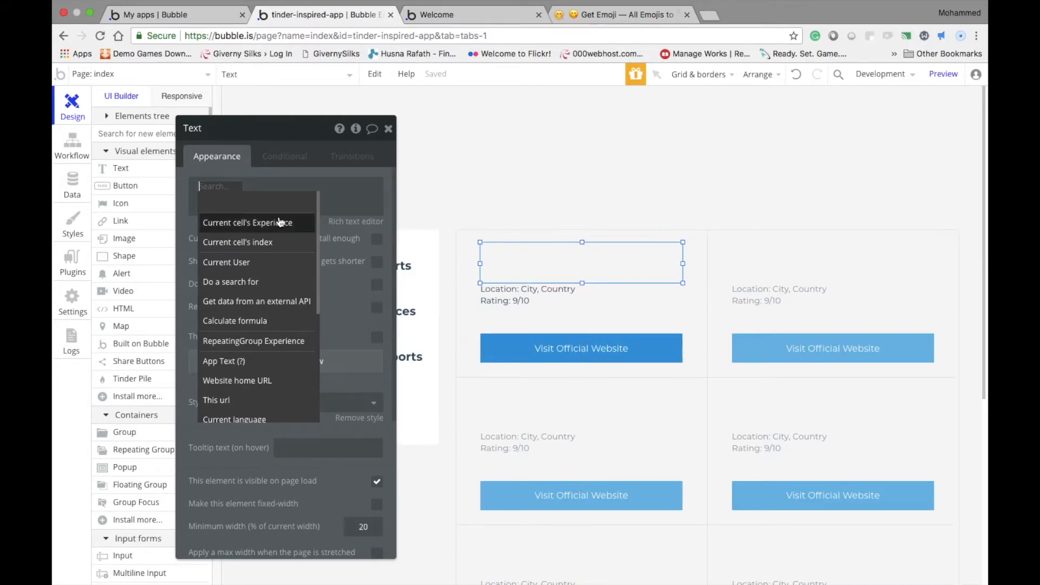
mouse_move(233, 231)
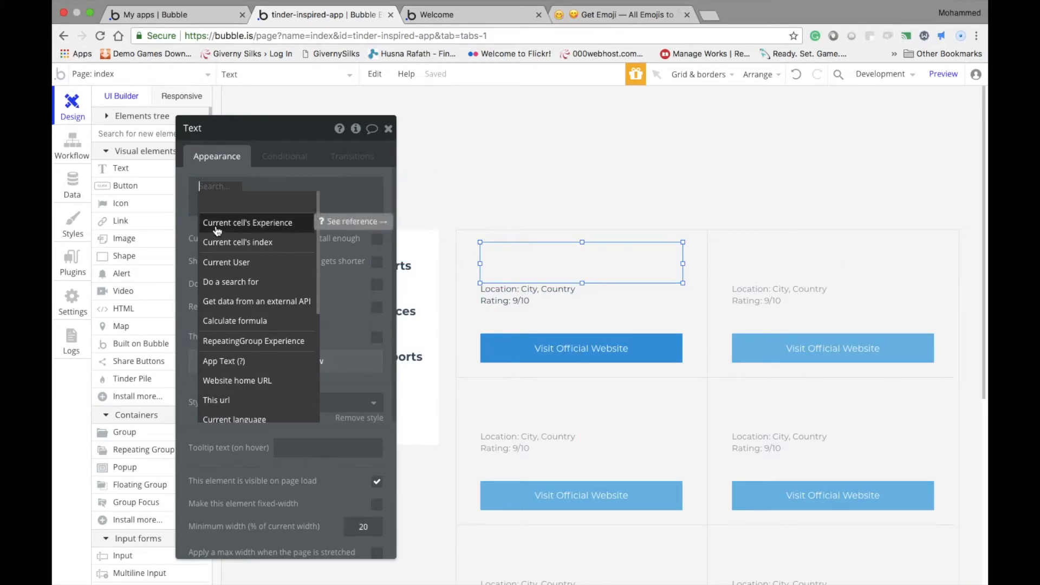
click(266, 225)
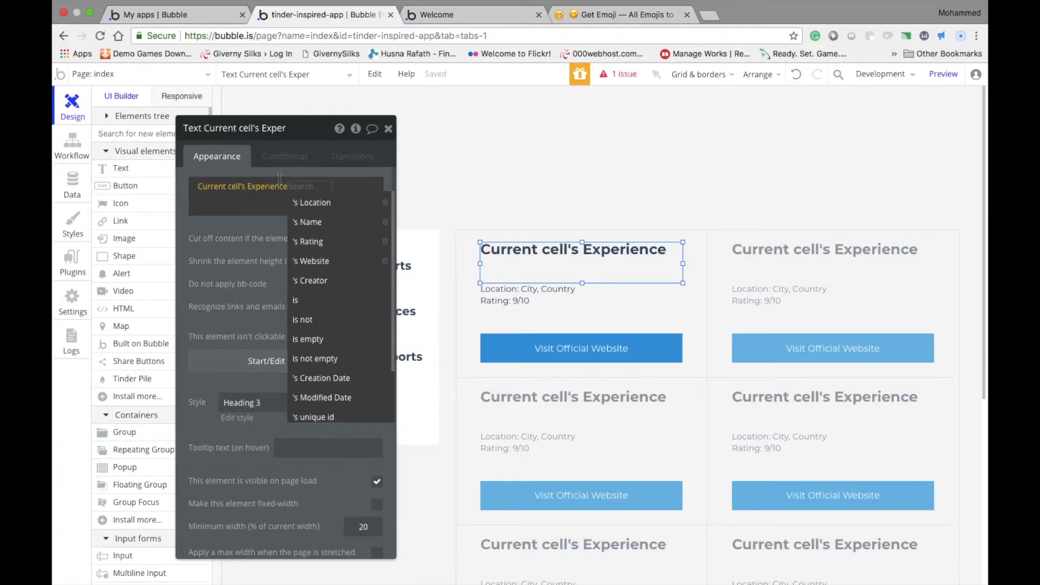
click(322, 226)
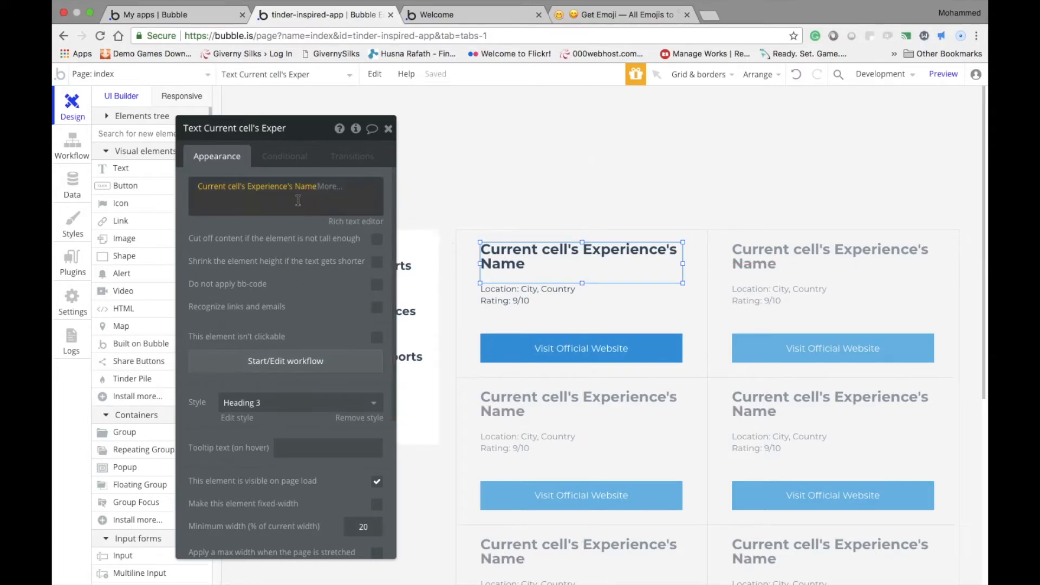
click(298, 201)
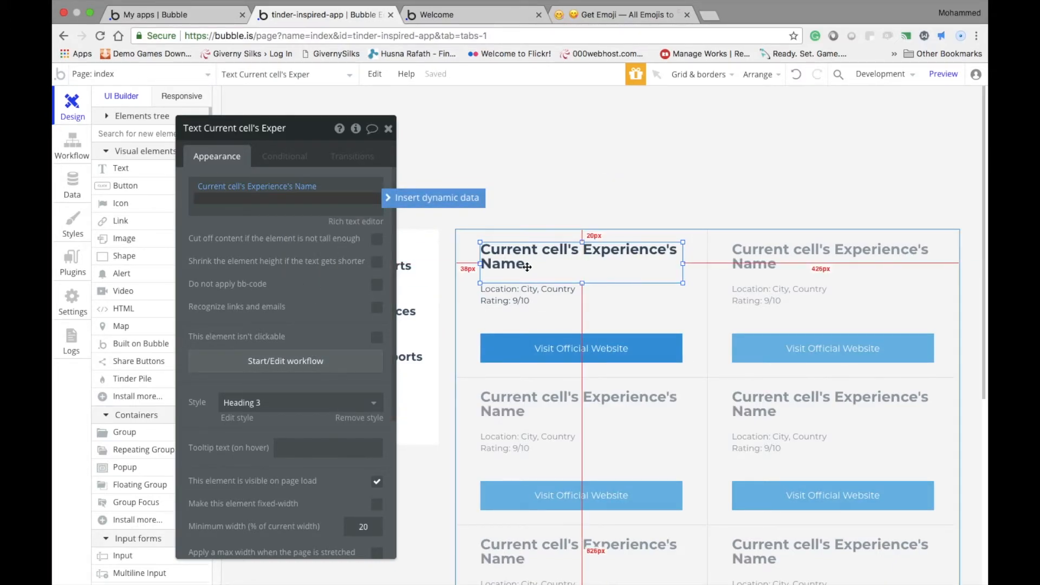
Replace the 9 in the first cell's rating line with Current cell's Experience's Rating, keeping "/10" after it
click(508, 293)
click(218, 203)
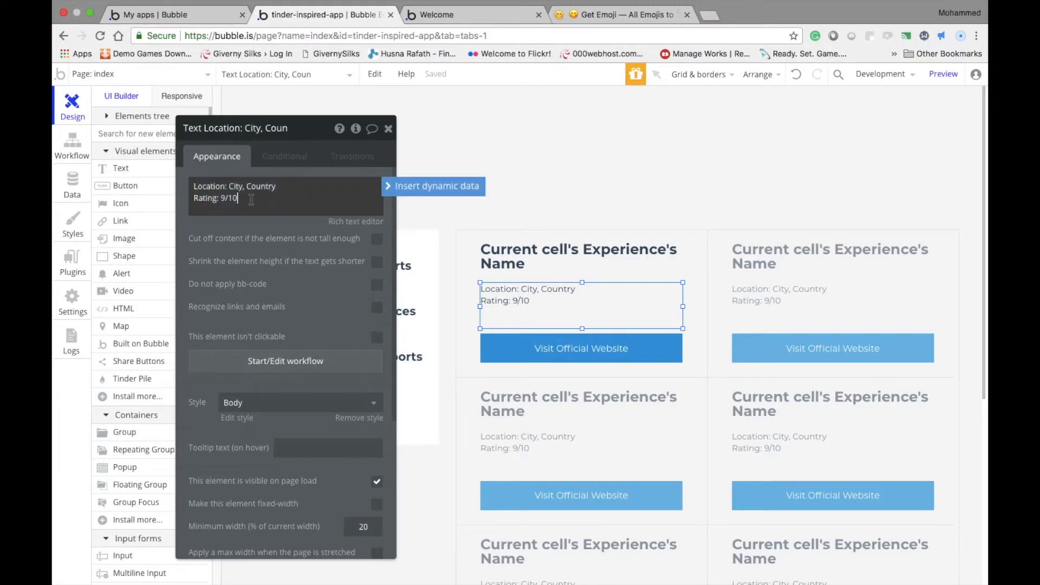
click(250, 199)
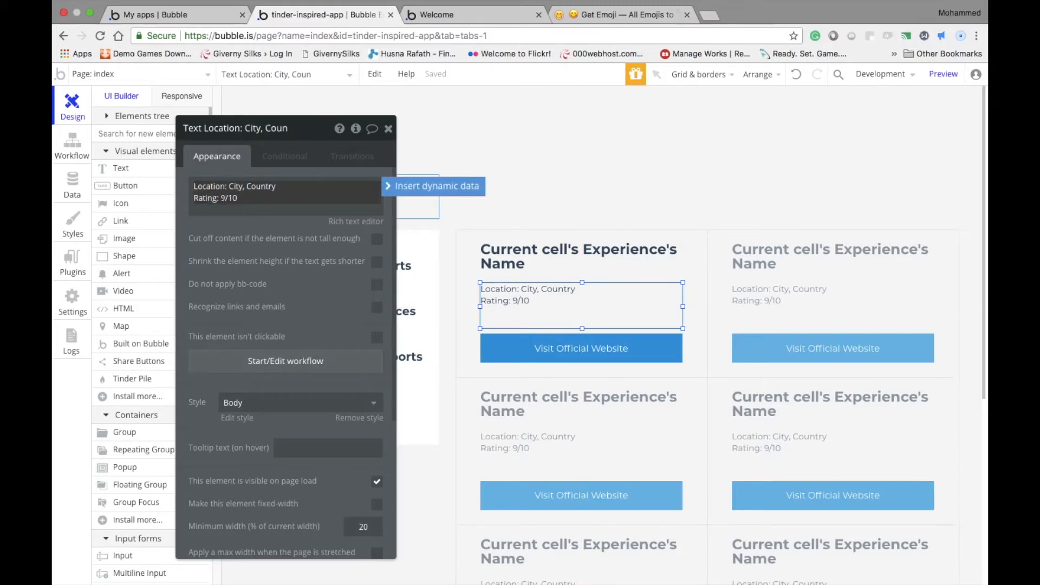
click(437, 186)
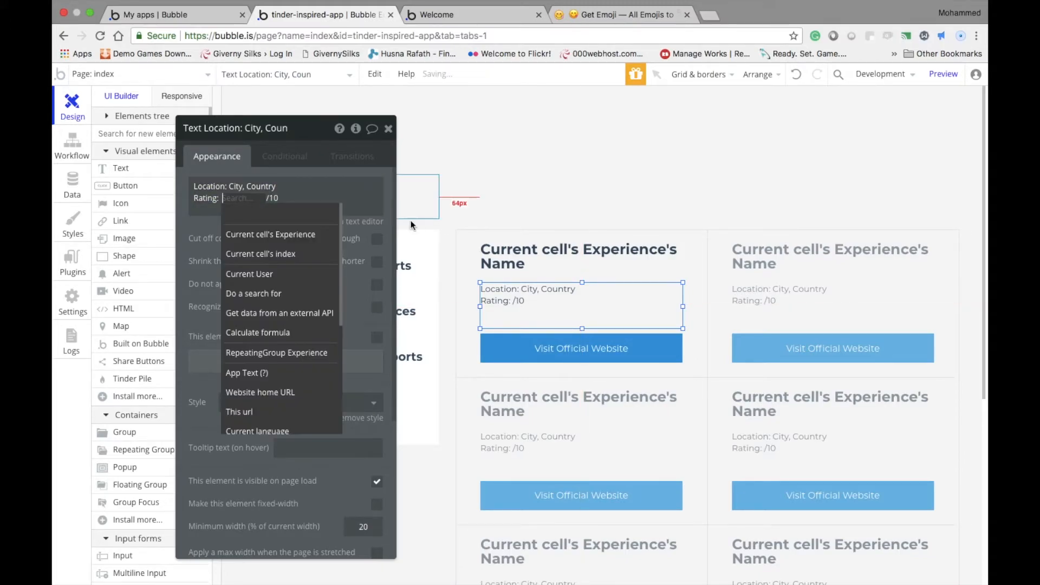
click(302, 235)
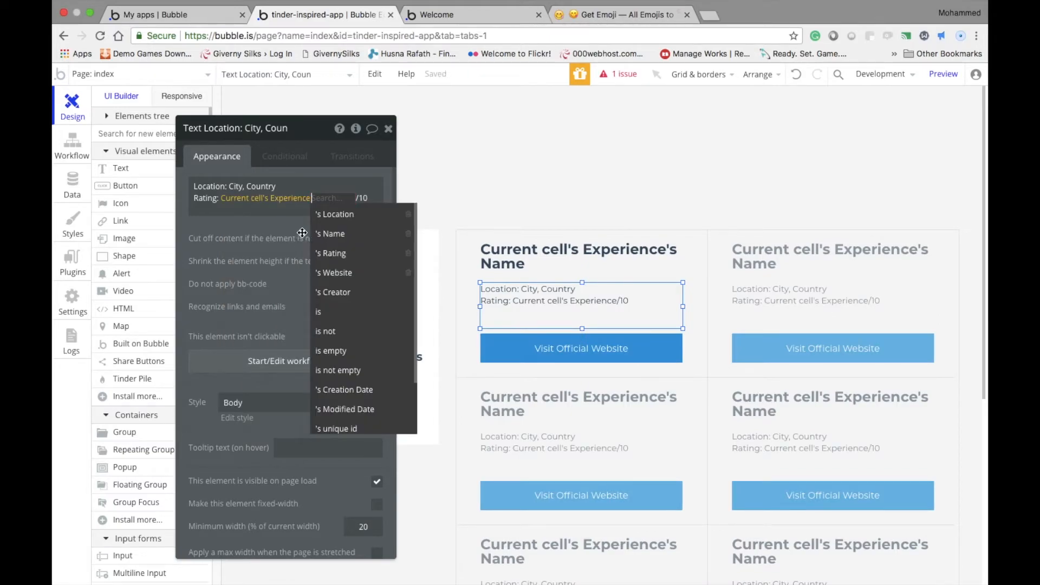
click(339, 254)
drag(354, 201, 342, 201)
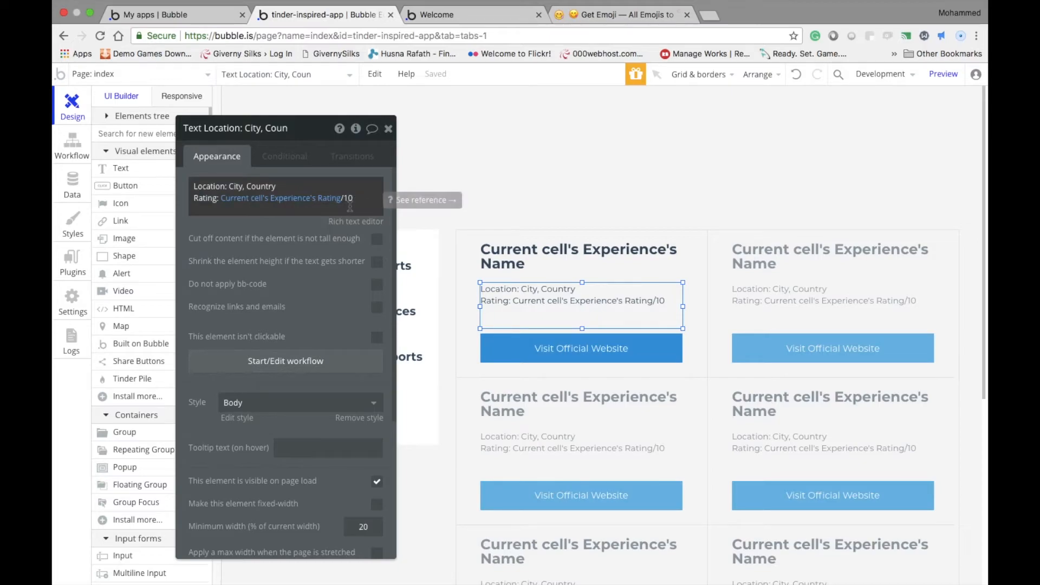
click(259, 210)
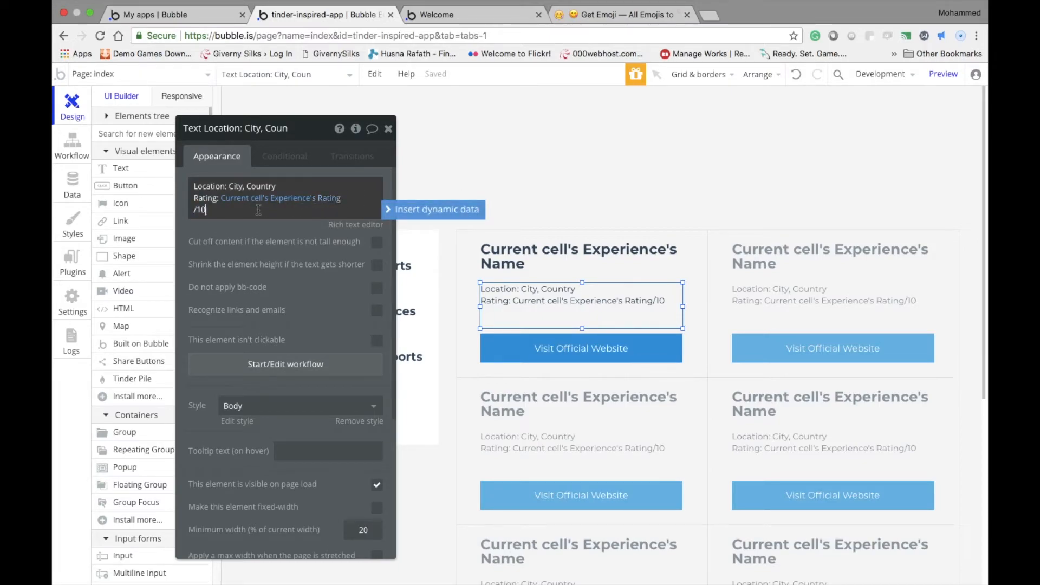
drag(221, 209, 162, 211)
click(267, 235)
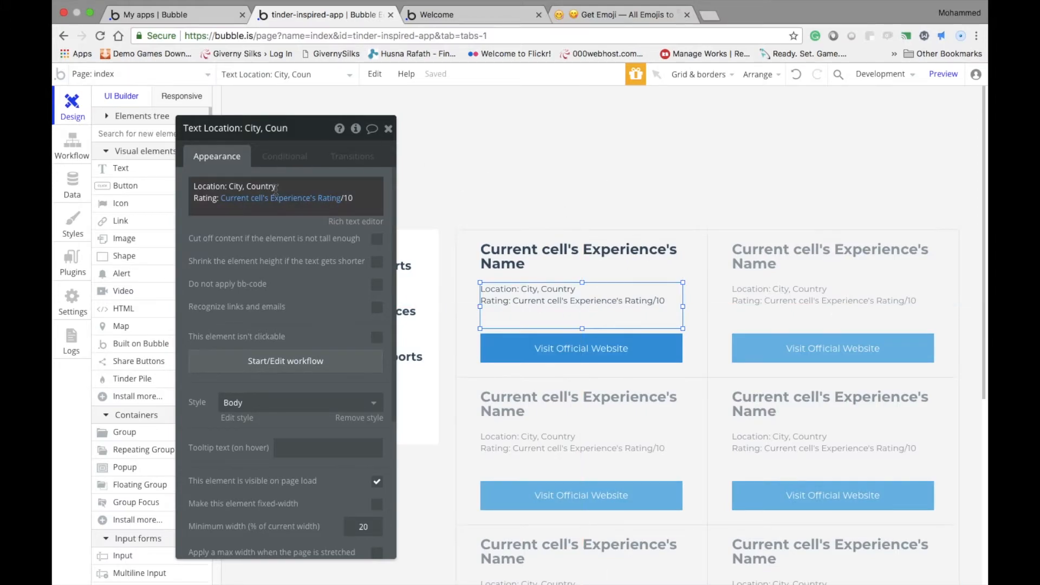
Replace "City, Country" in the first cell's location line with Current cell's Experience's Location
click(257, 185)
click(312, 187)
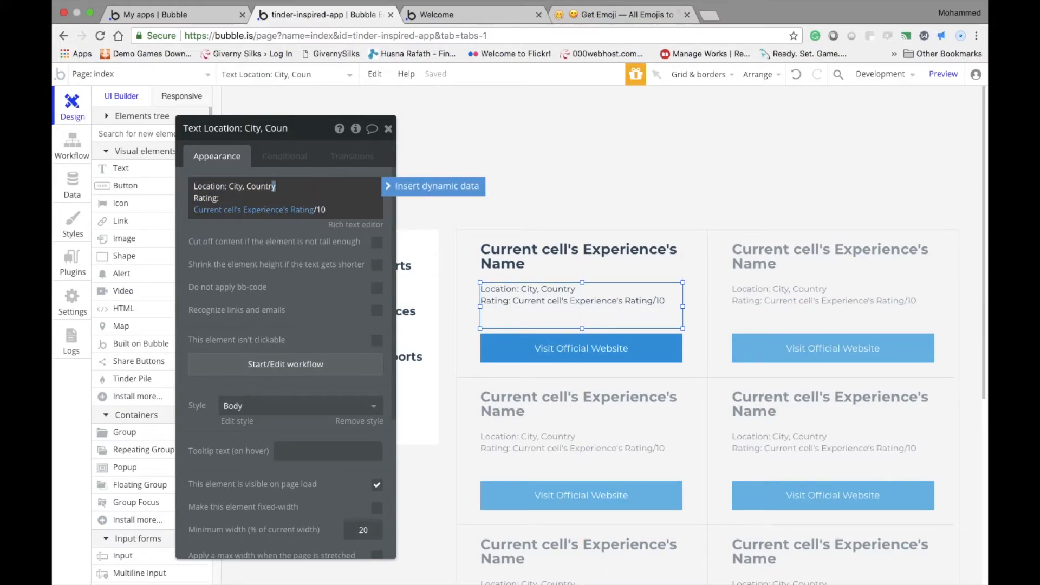
drag(261, 187, 239, 186)
key(BackSpace)
click(428, 186)
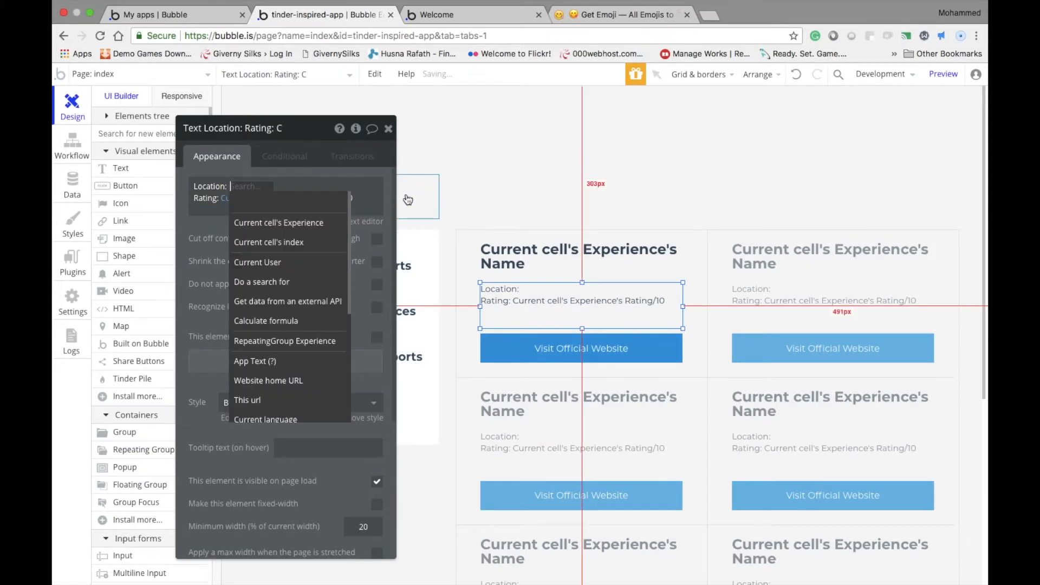
click(304, 229)
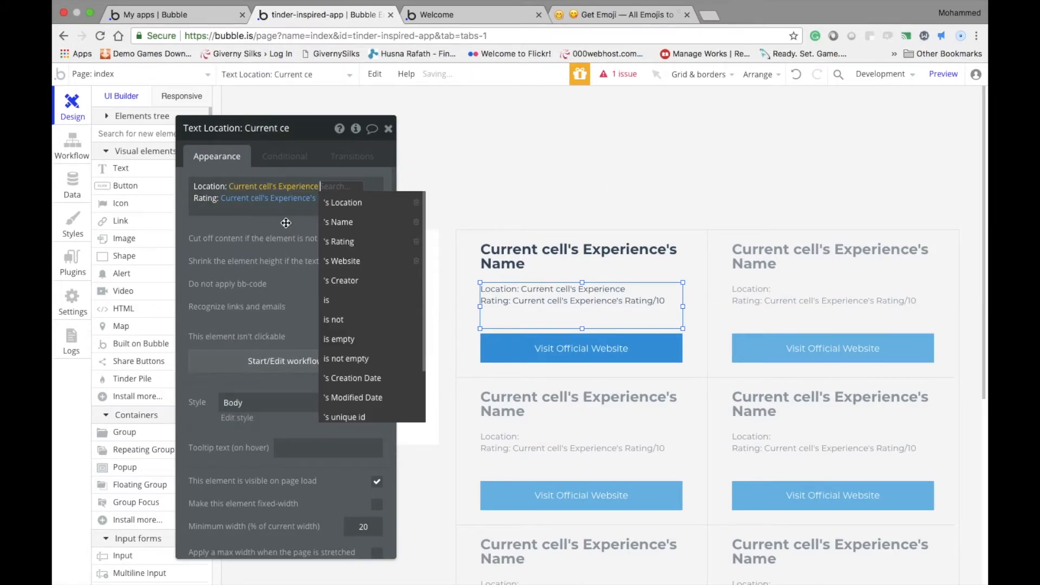
click(340, 213)
Create a click workflow for the first cell's Visit Official Website button with an "Open an external website" action
click(570, 357)
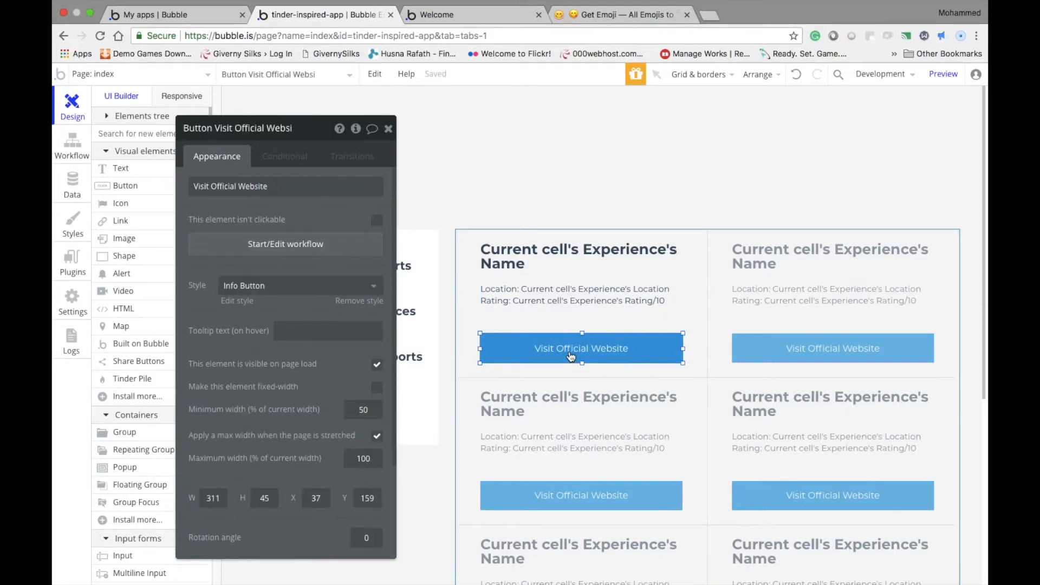
click(343, 246)
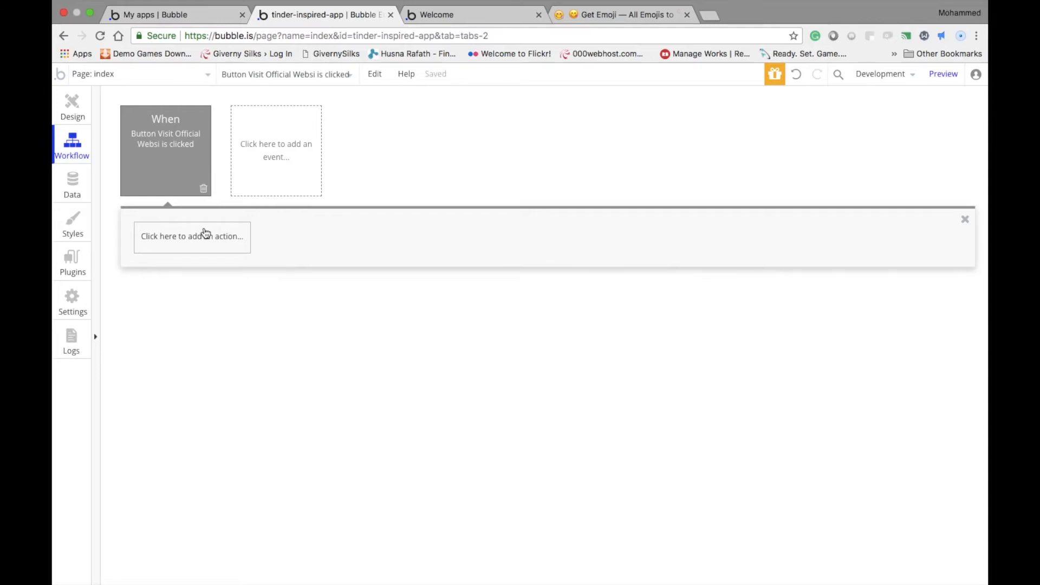
click(204, 239)
mouse_move(204, 291)
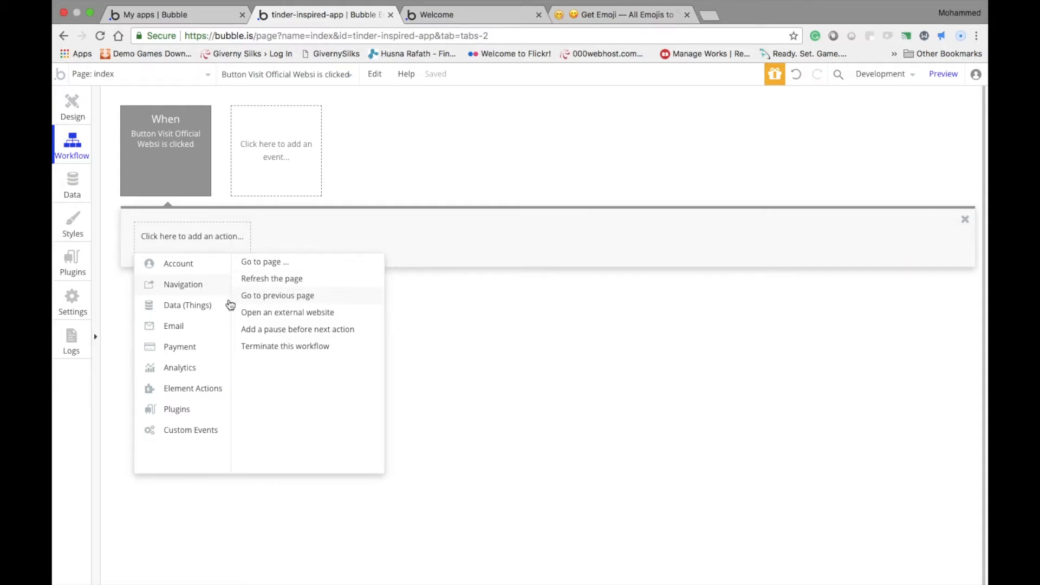
click(269, 313)
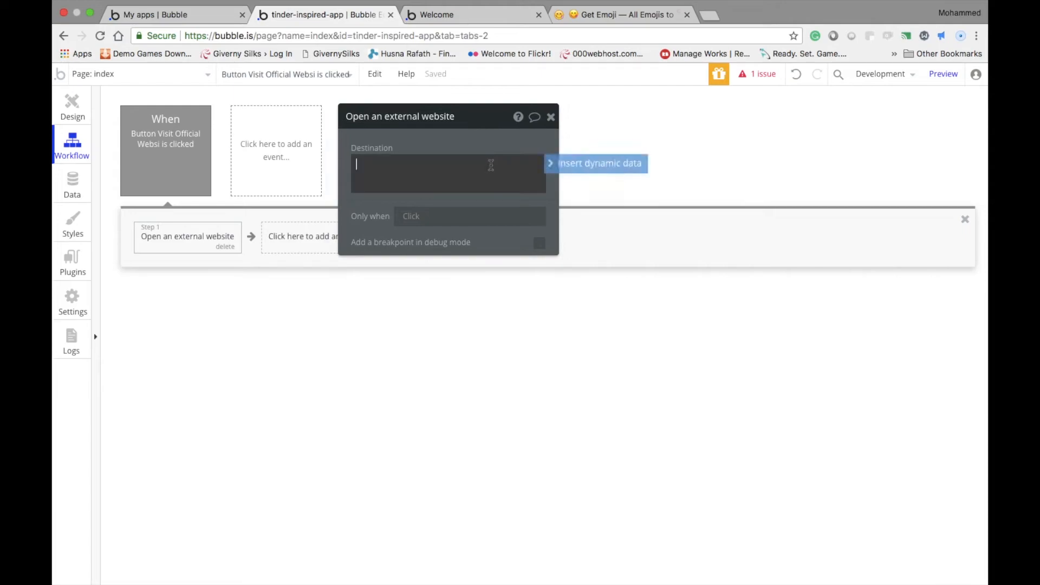
Set the external website action's destination to Current cell's Experience's Website, return to the page design and close the button's settings
click(561, 163)
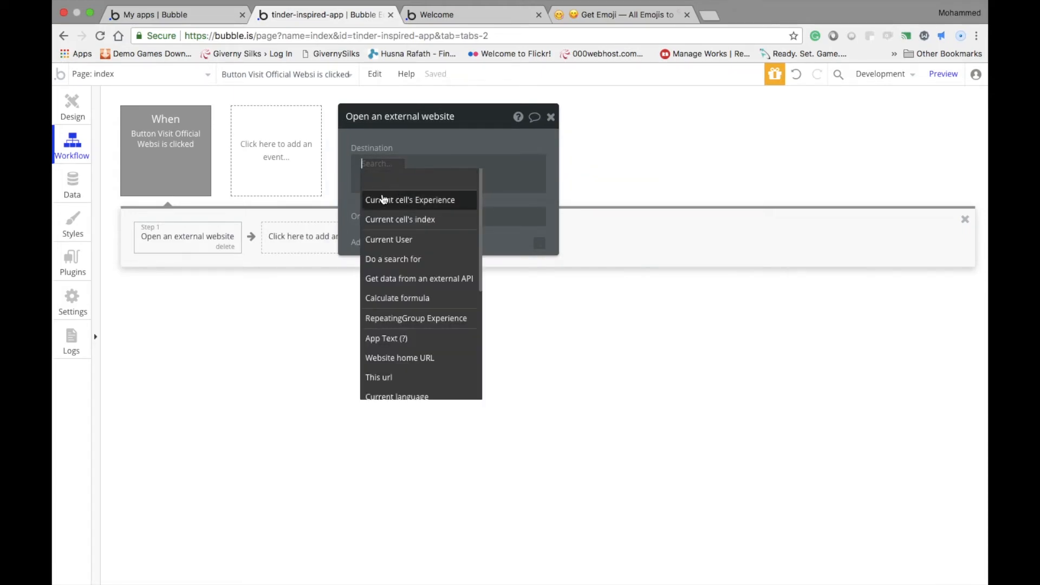
click(384, 199)
click(471, 238)
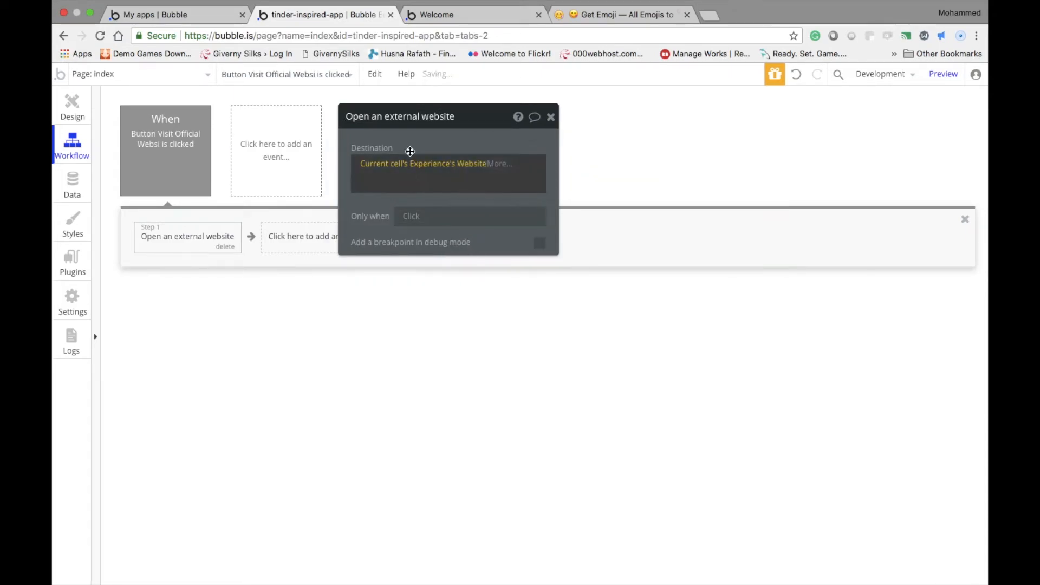
click(410, 151)
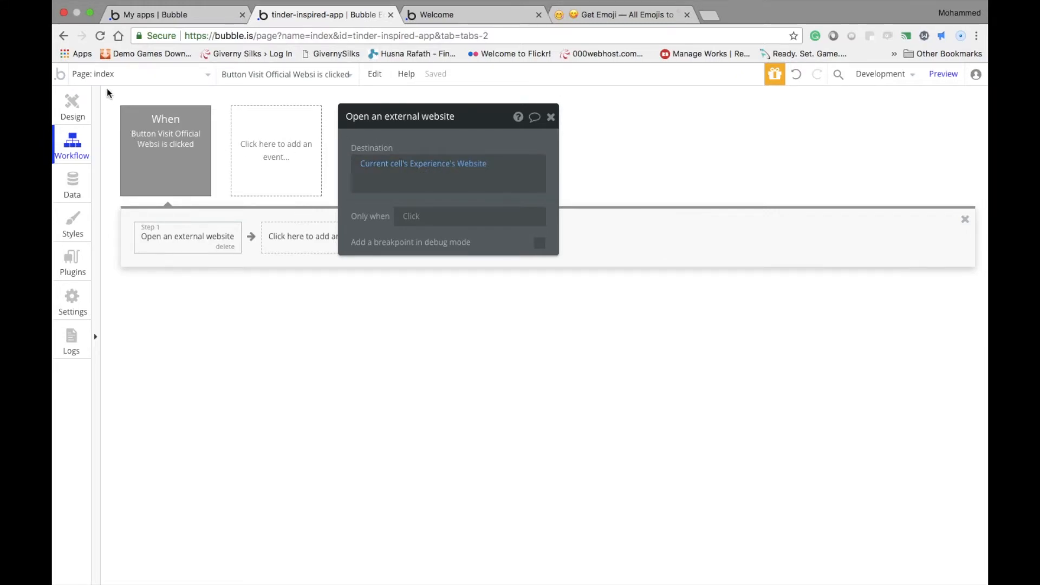
click(72, 102)
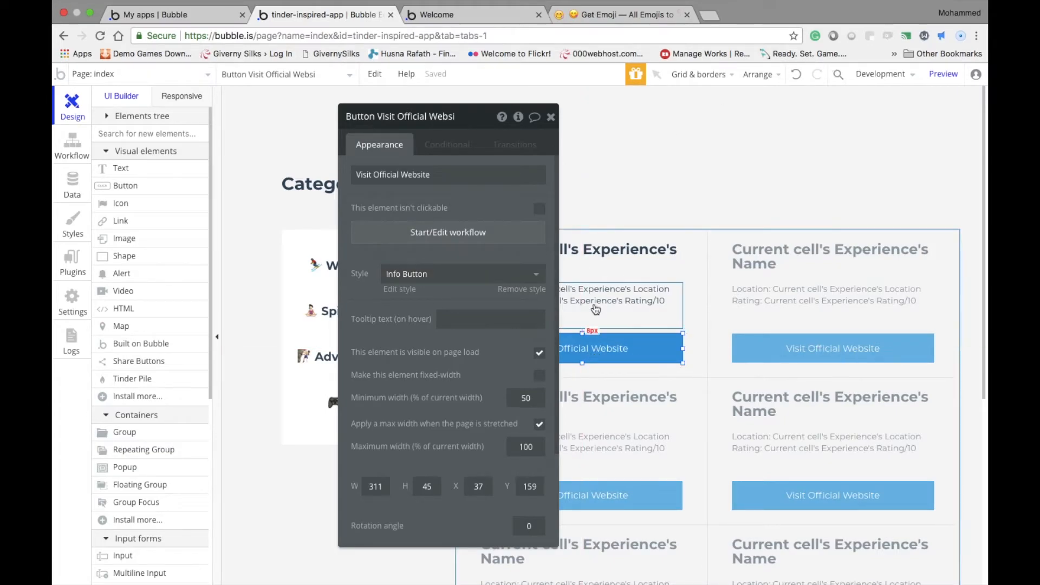
click(551, 116)
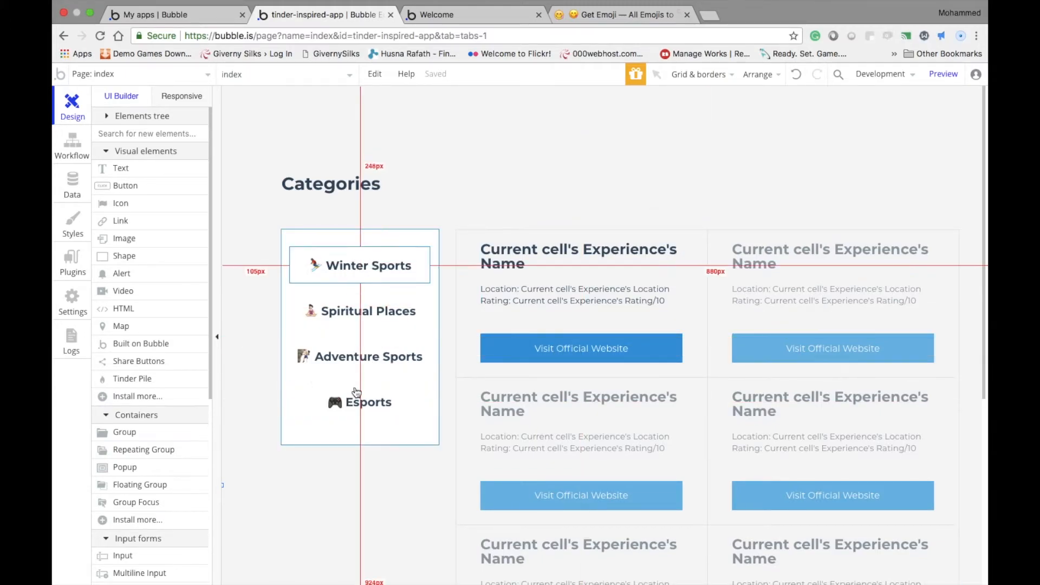
Add a text field named Category to the Experience data type
click(70, 189)
click(129, 129)
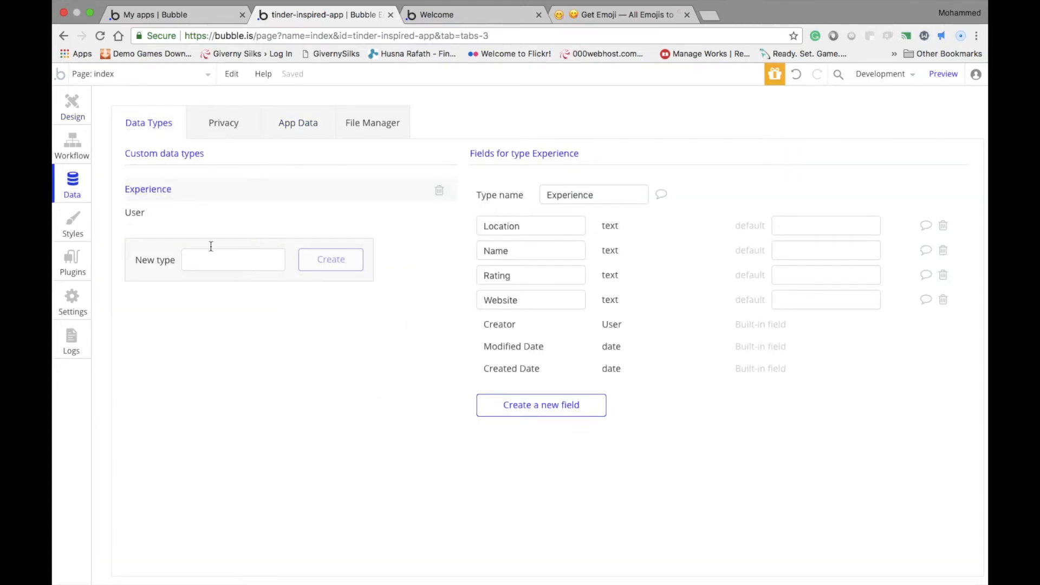
click(551, 401)
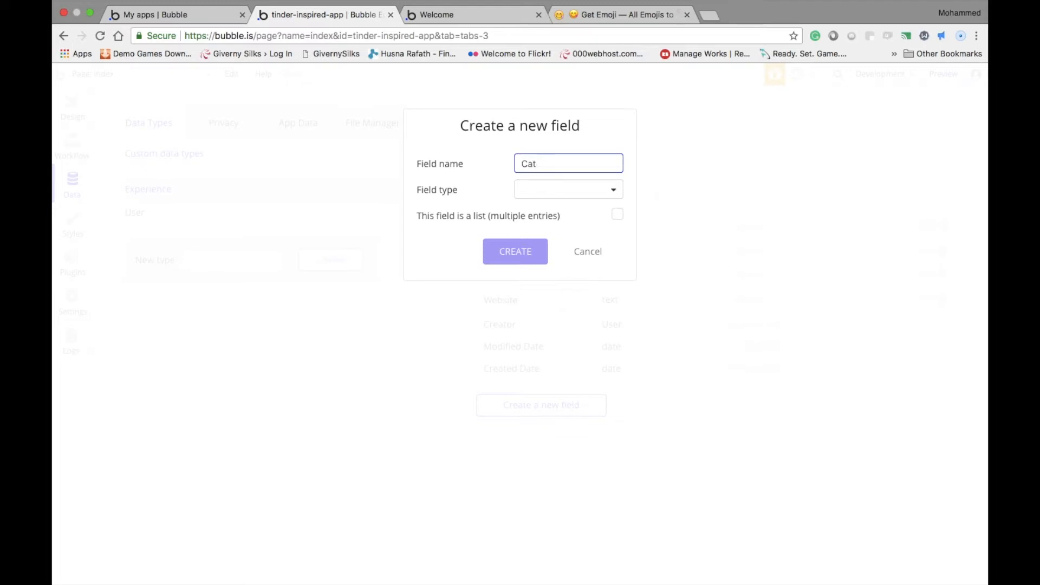
key(super+a)
click(574, 187)
click(551, 217)
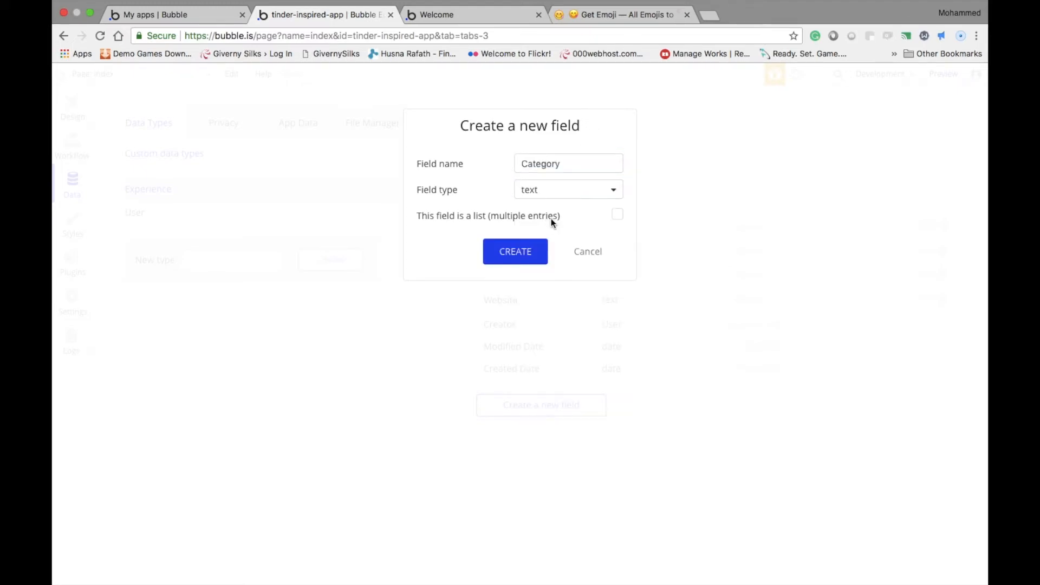
click(529, 248)
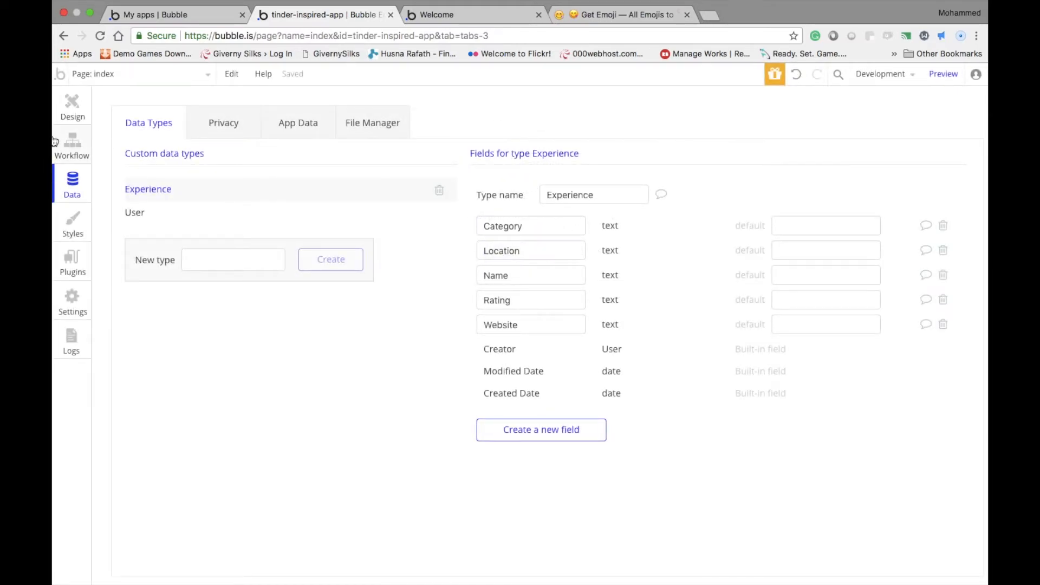
Return to the page design and create a click workflow for the Winter Sports category text
click(64, 107)
click(524, 190)
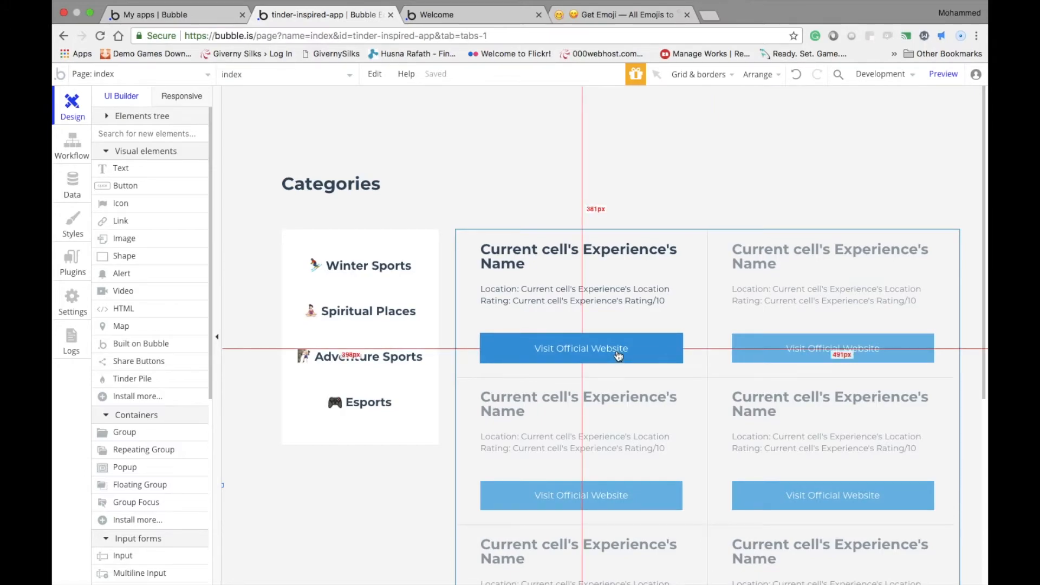
click(409, 262)
double_click(411, 260)
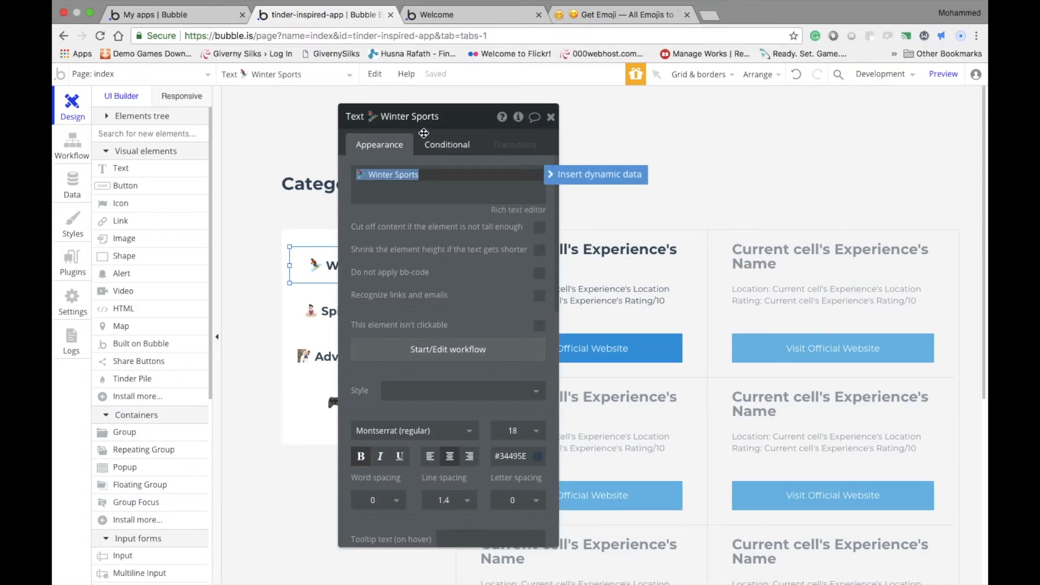
click(579, 339)
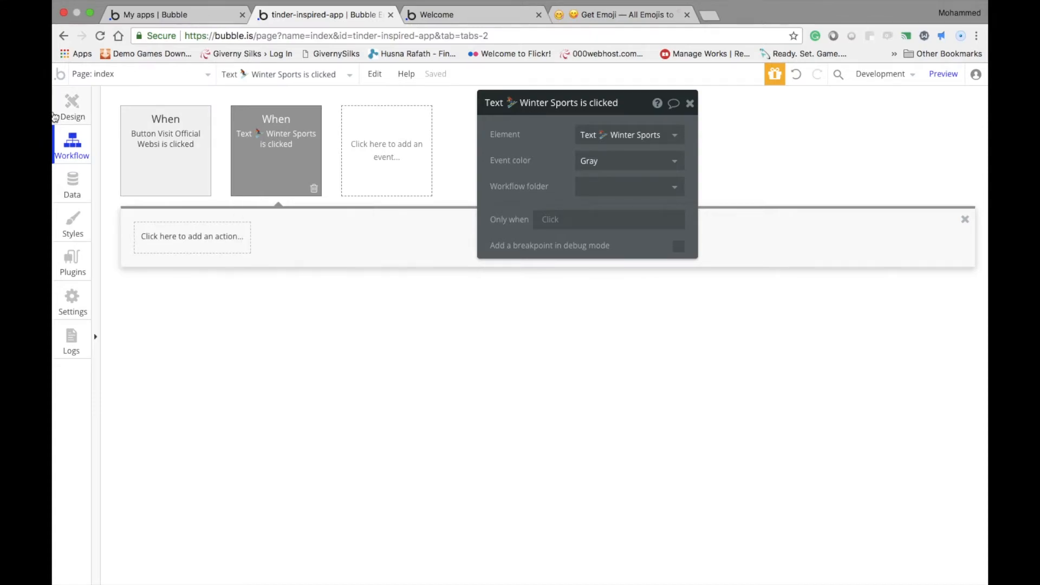
click(72, 106)
double_click(358, 269)
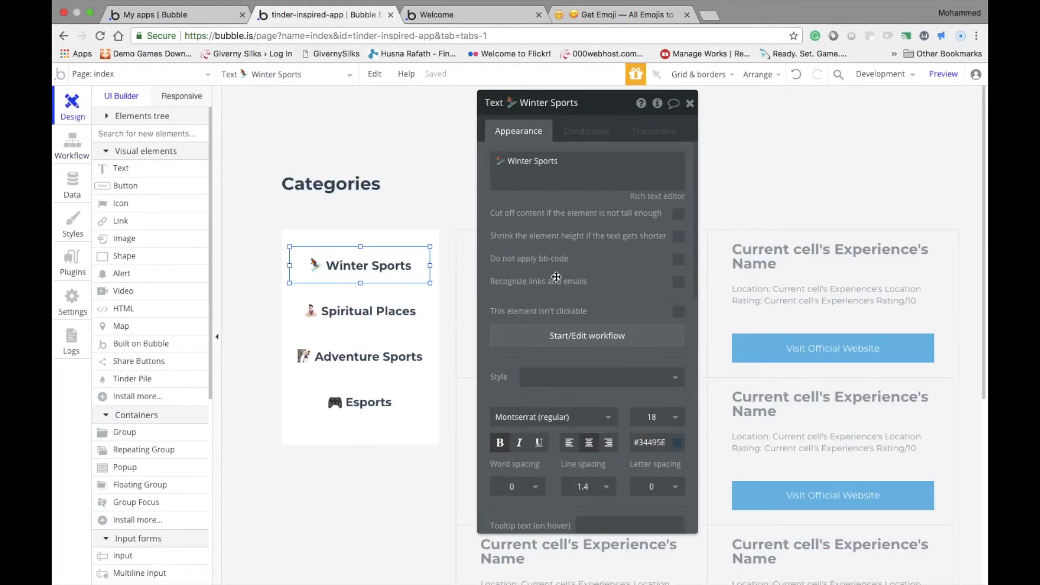
click(567, 336)
Add a Display list action for RepeatingGroup Experience to the Winter Sports click workflow
click(184, 245)
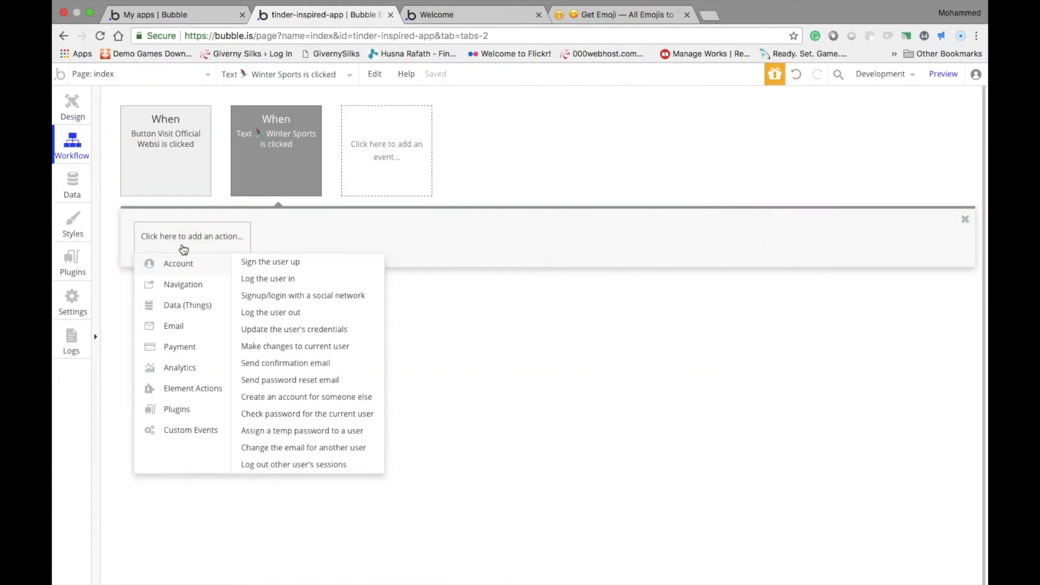
mouse_move(201, 390)
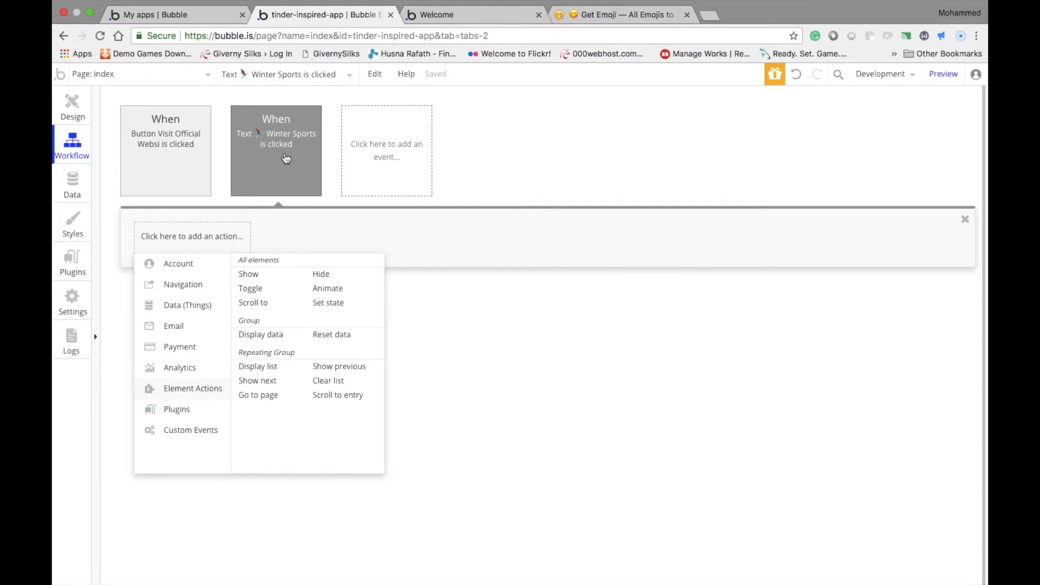
click(274, 373)
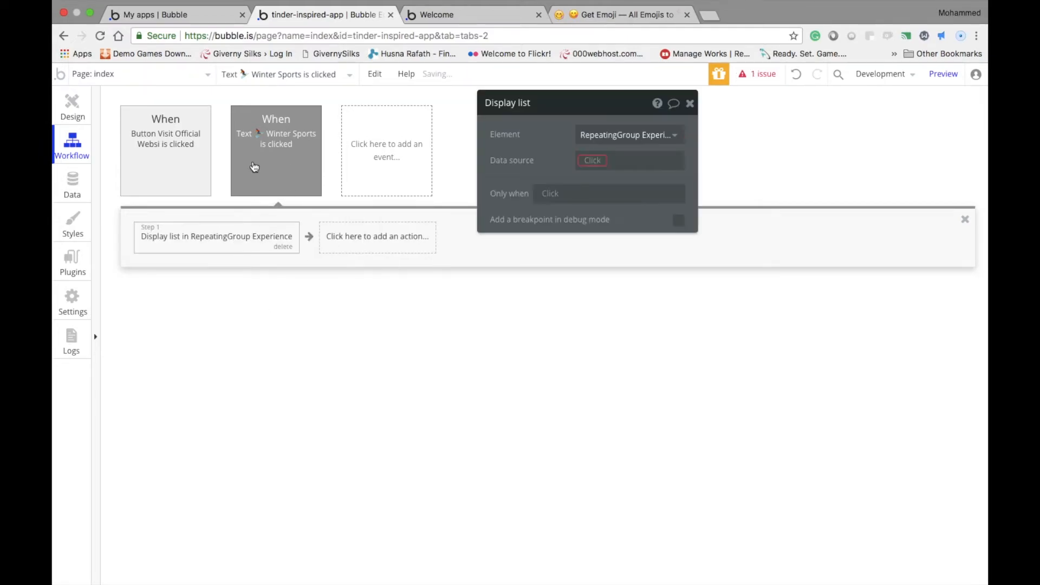
drag(515, 111, 536, 130)
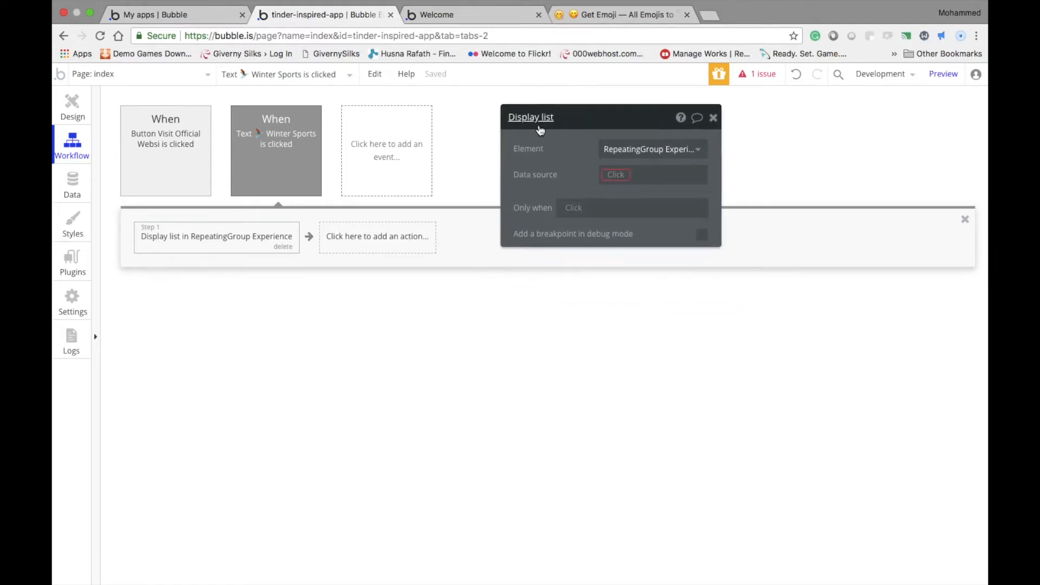
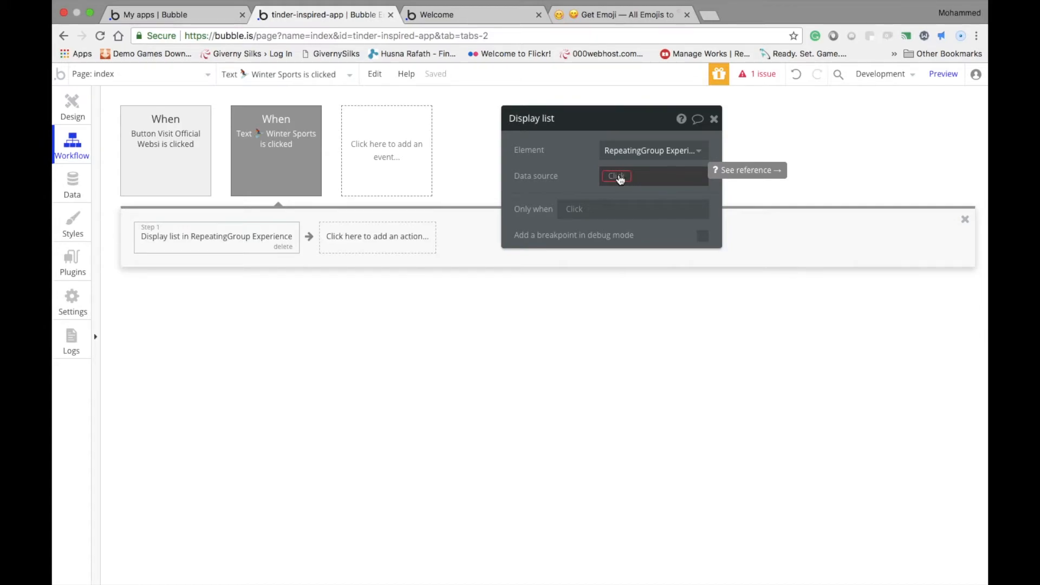
Set the Display list action's data source to a search for the Experience type
click(620, 177)
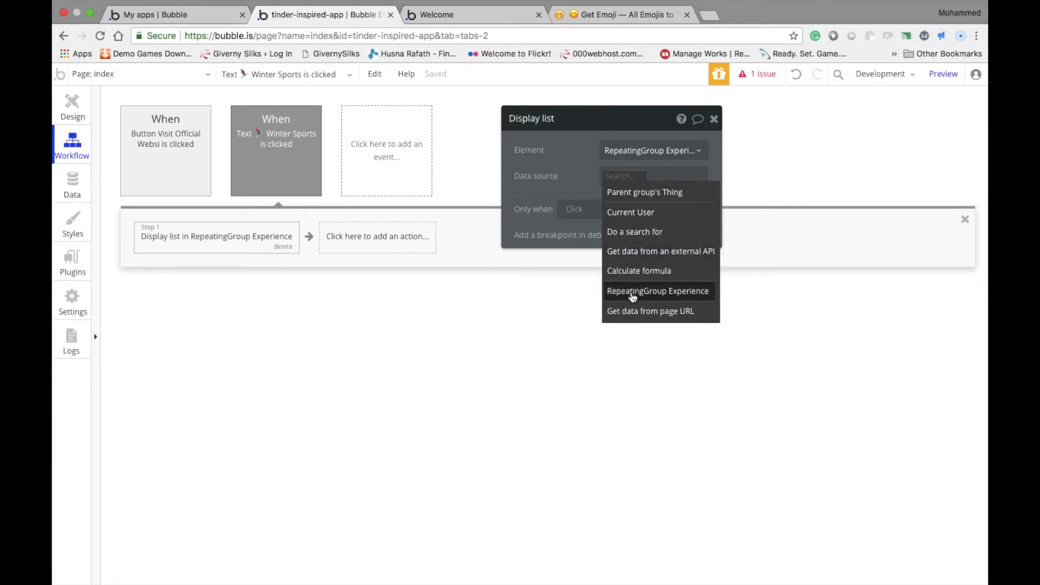
mouse_move(633, 296)
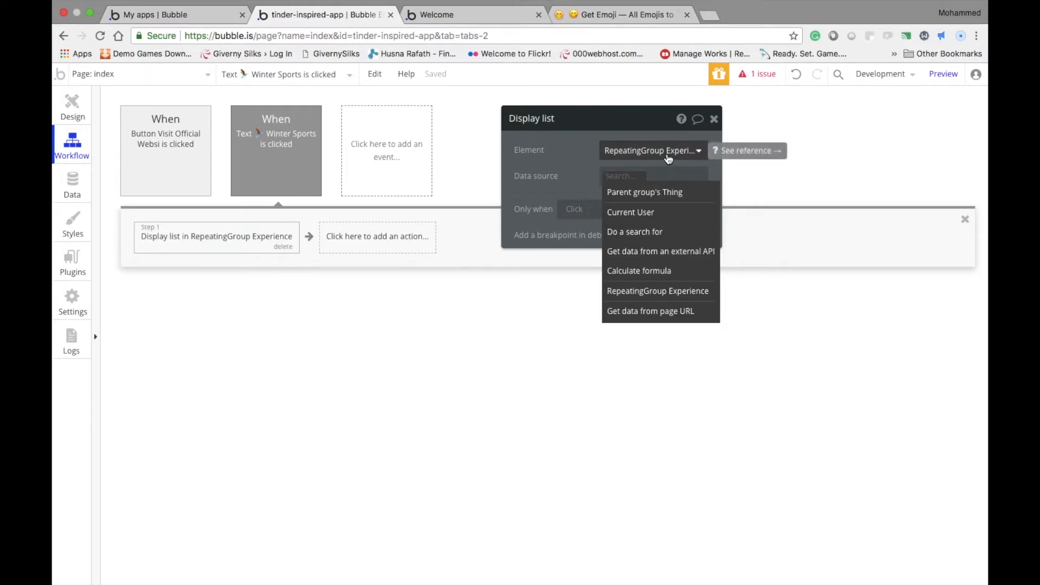
mouse_move(242, 240)
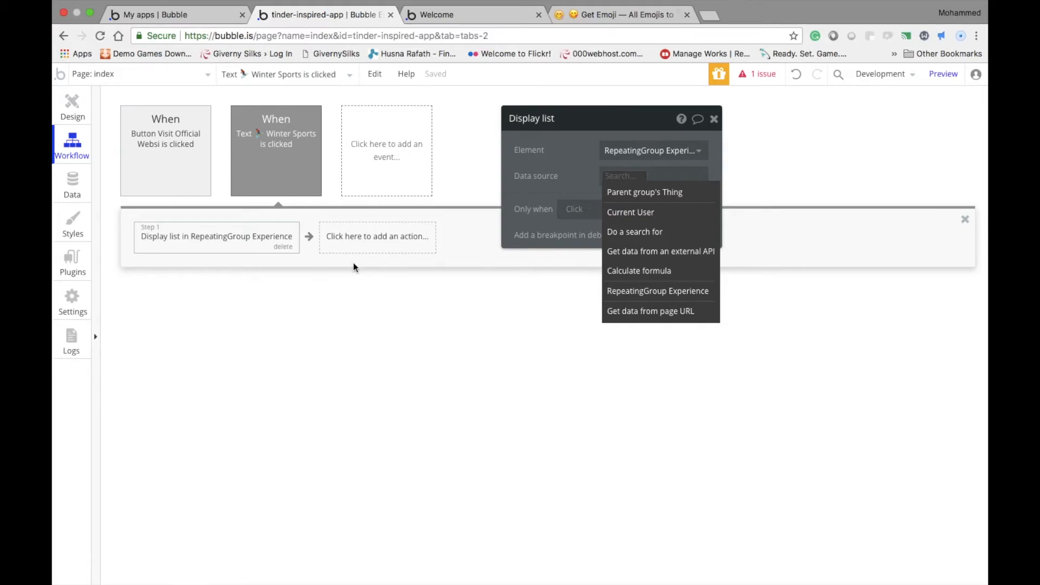
click(658, 232)
click(398, 189)
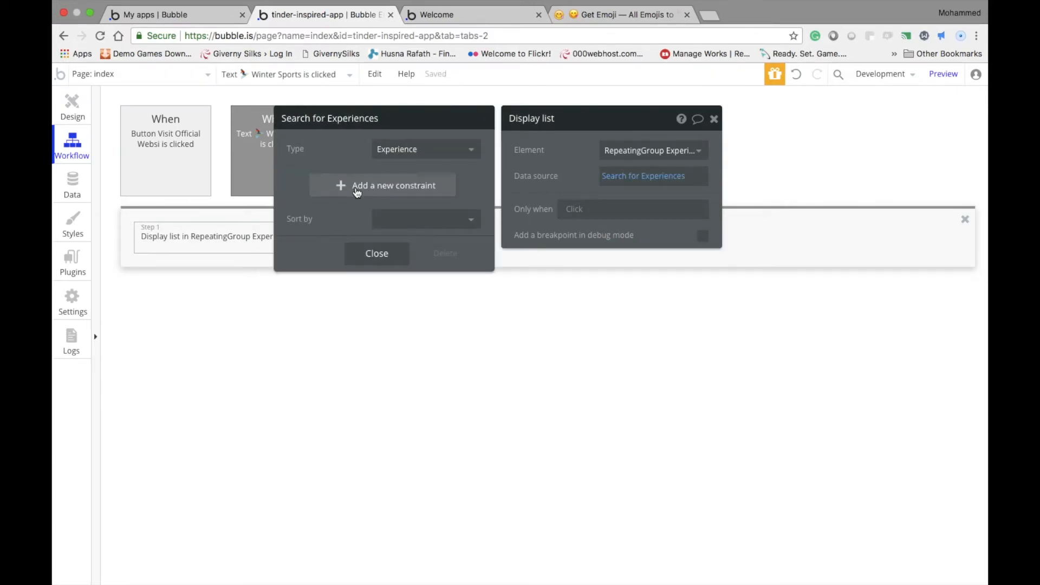
drag(362, 127, 545, 114)
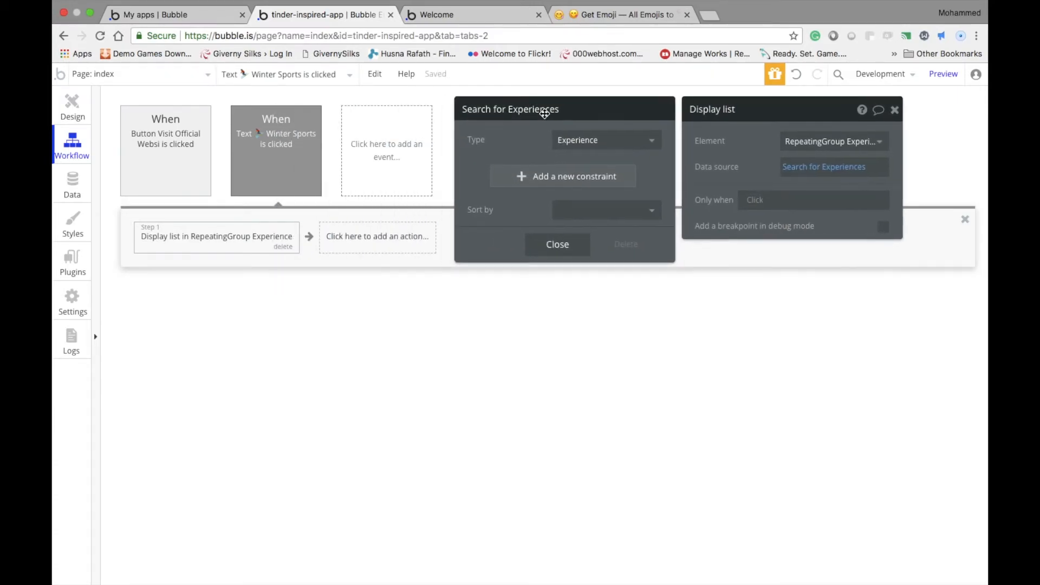
Add a constraint to the Experience search so that Category = Winter Sports
click(516, 187)
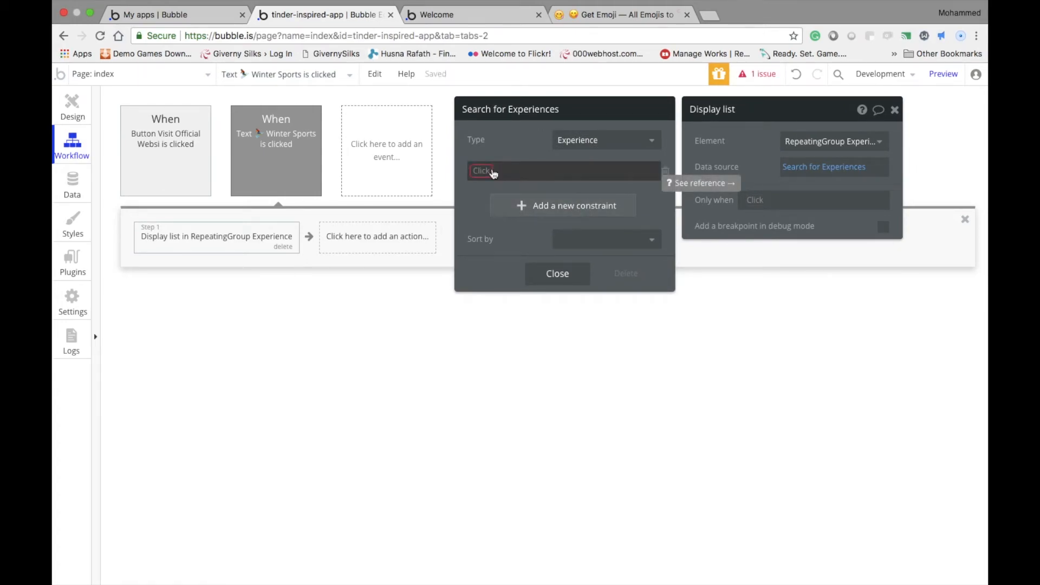
click(494, 173)
click(506, 186)
click(519, 177)
click(522, 185)
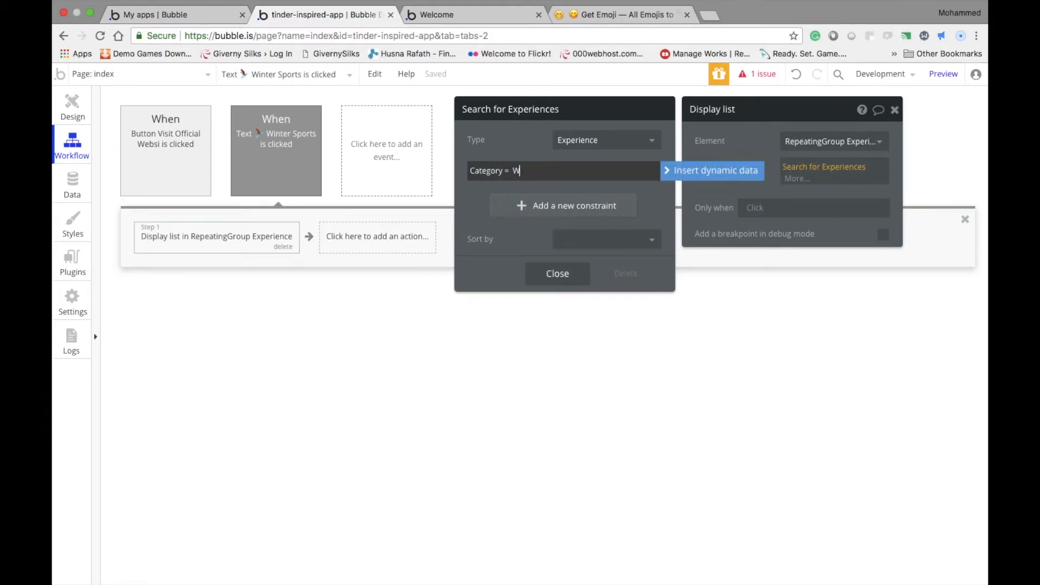
text(Winter Sports)
click(499, 141)
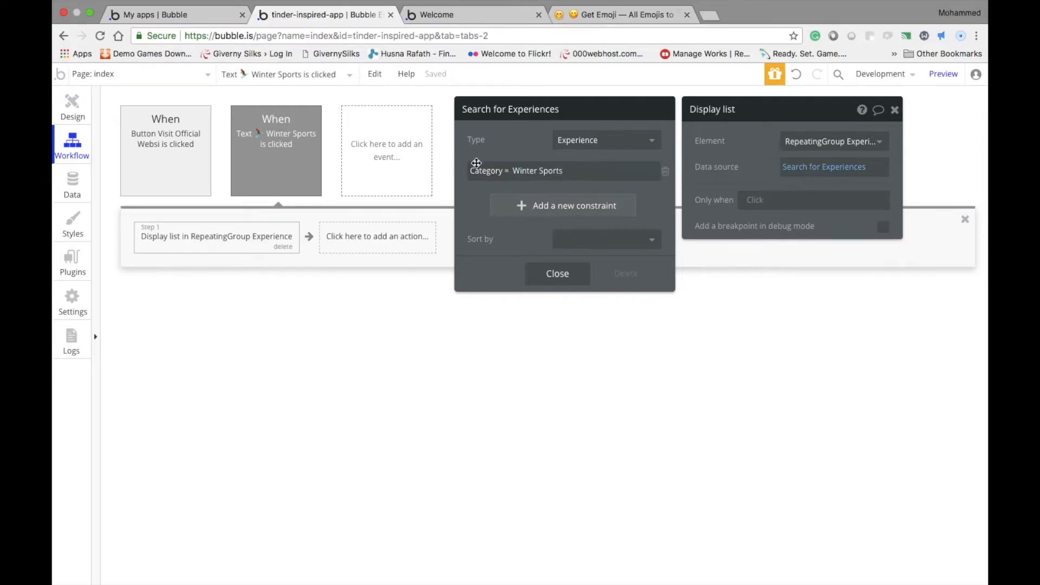
click(535, 171)
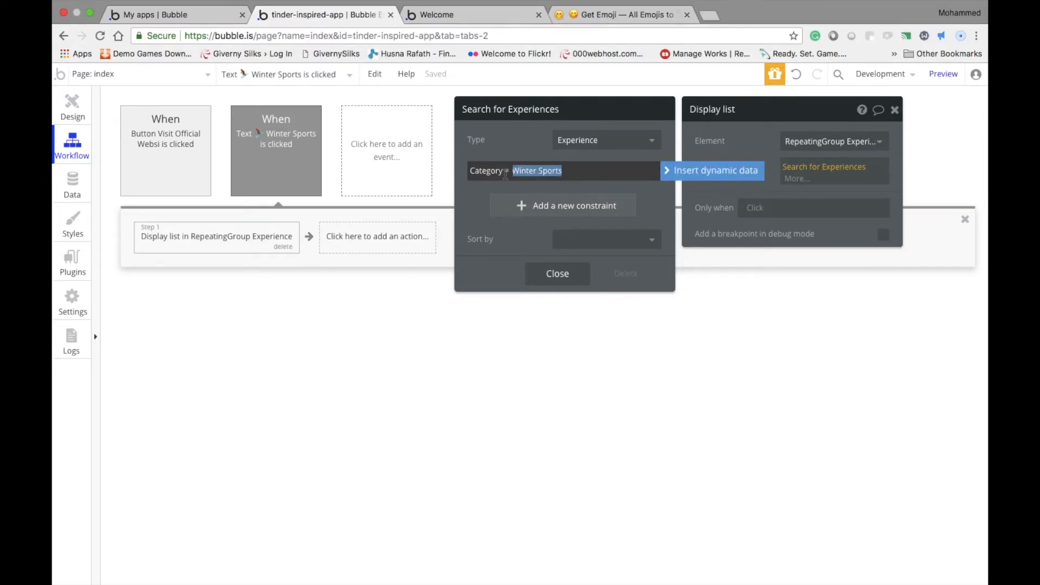
Copy the Display list action from the Winter Sports click workflow
click(293, 162)
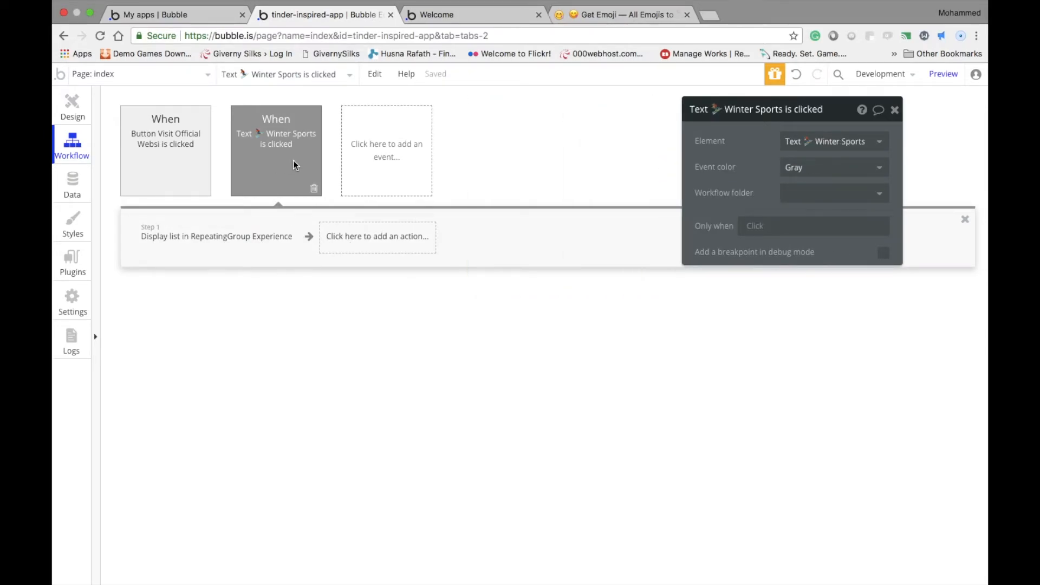
click(74, 114)
click(63, 141)
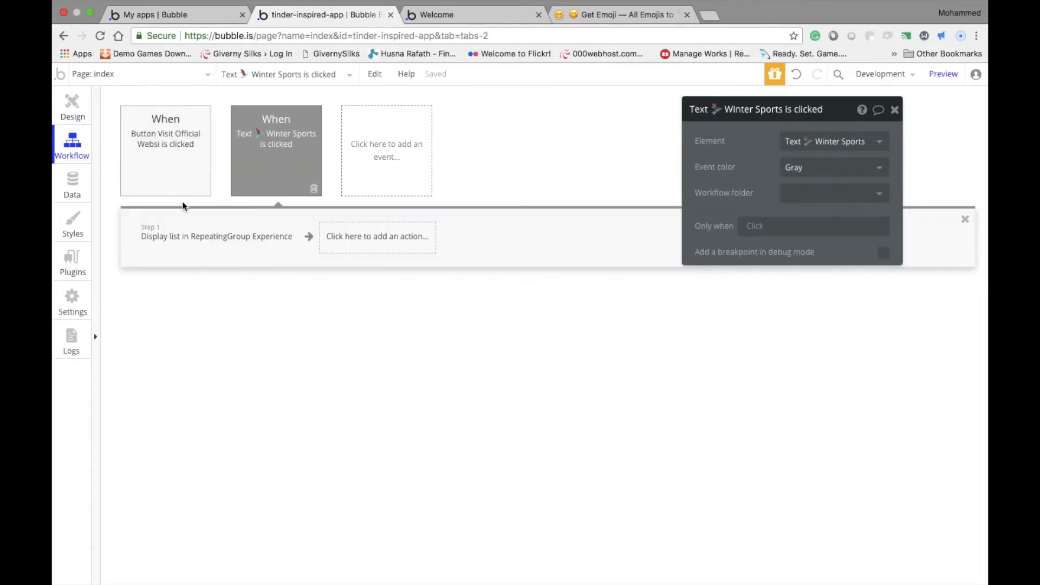
click(182, 244)
click(375, 75)
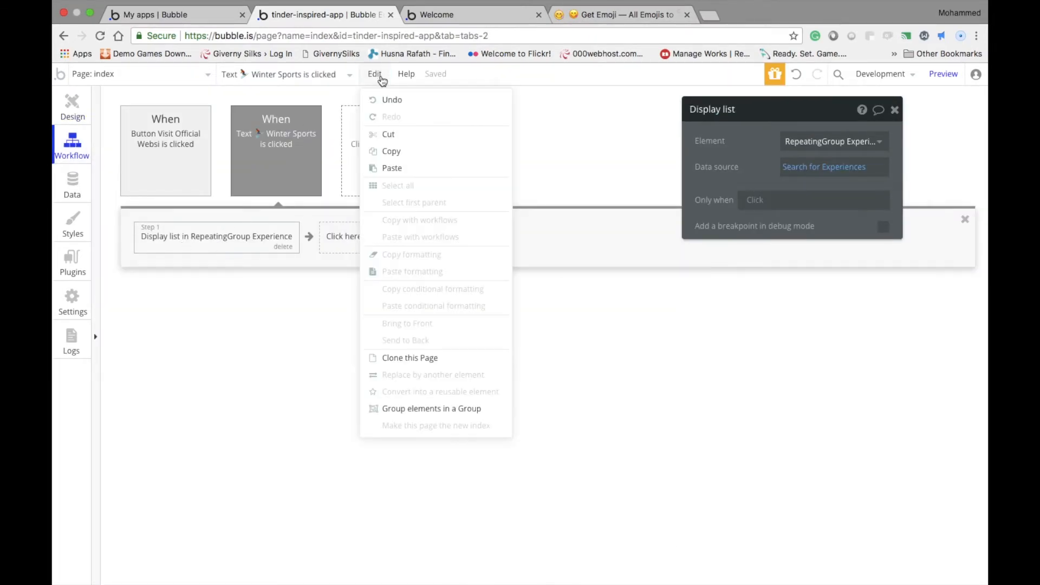
click(378, 149)
click(375, 74)
click(377, 149)
Create a click workflow for the Spiritual Places category text and paste the copied Display list action into it
click(72, 106)
click(417, 311)
click(774, 342)
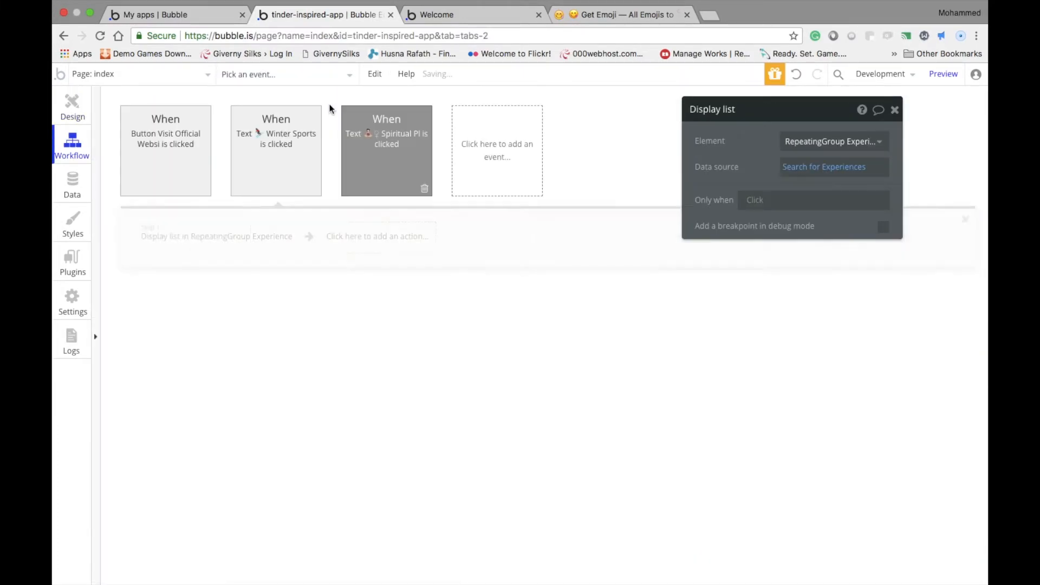
click(383, 73)
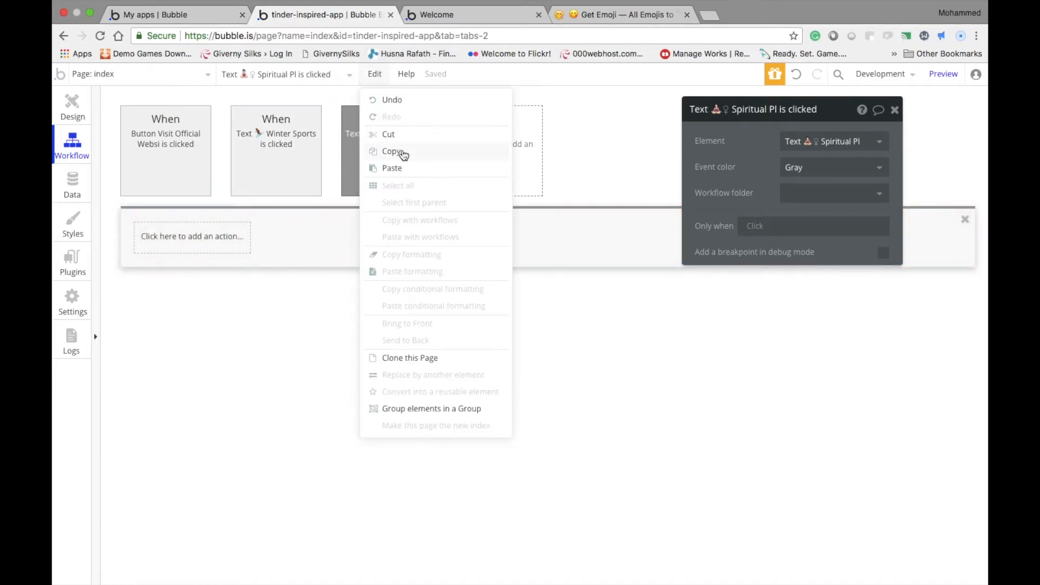
click(399, 170)
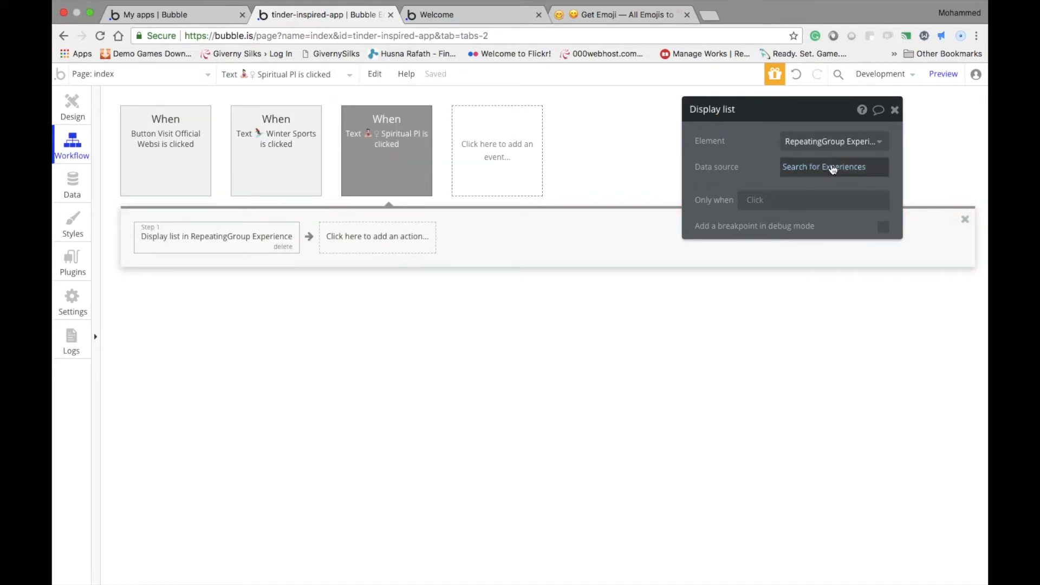
Set the Category constraint of the Spiritual Places workflow's Experience search to Spiritual Places
click(814, 175)
click(528, 173)
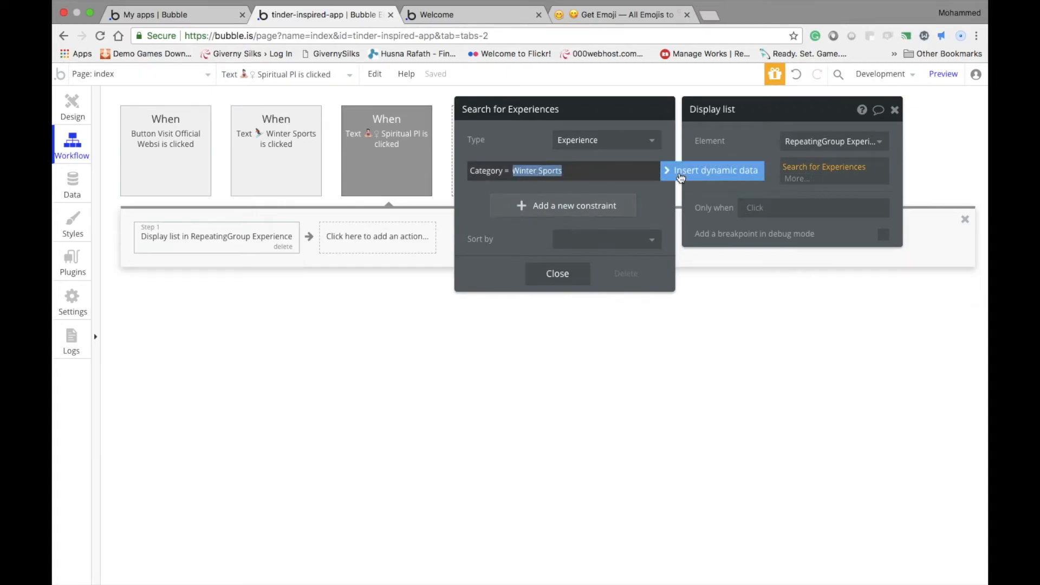
text(Spi)
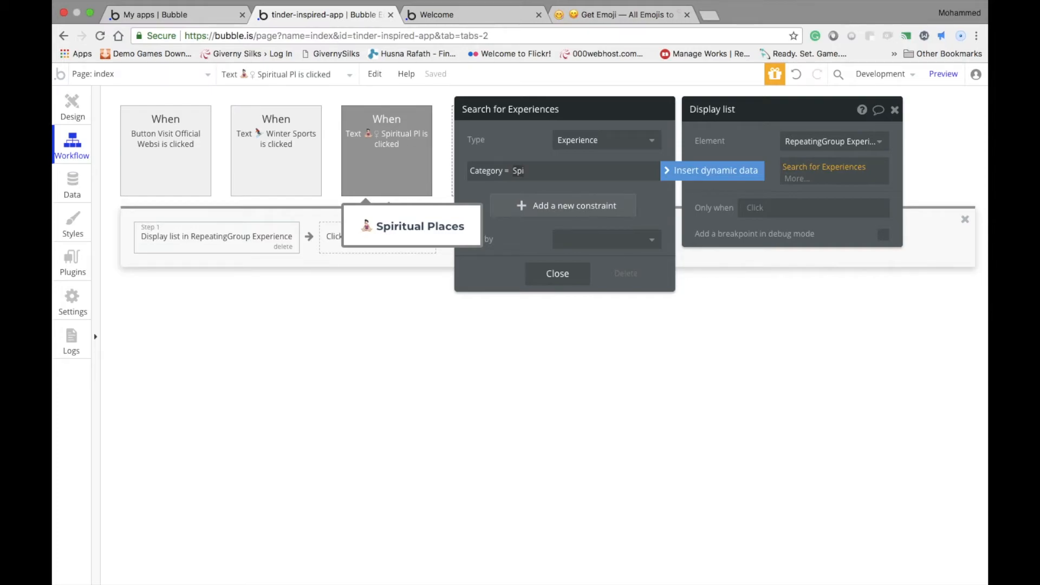
text(PL)
text(la)
text(ces)
key(super+a)
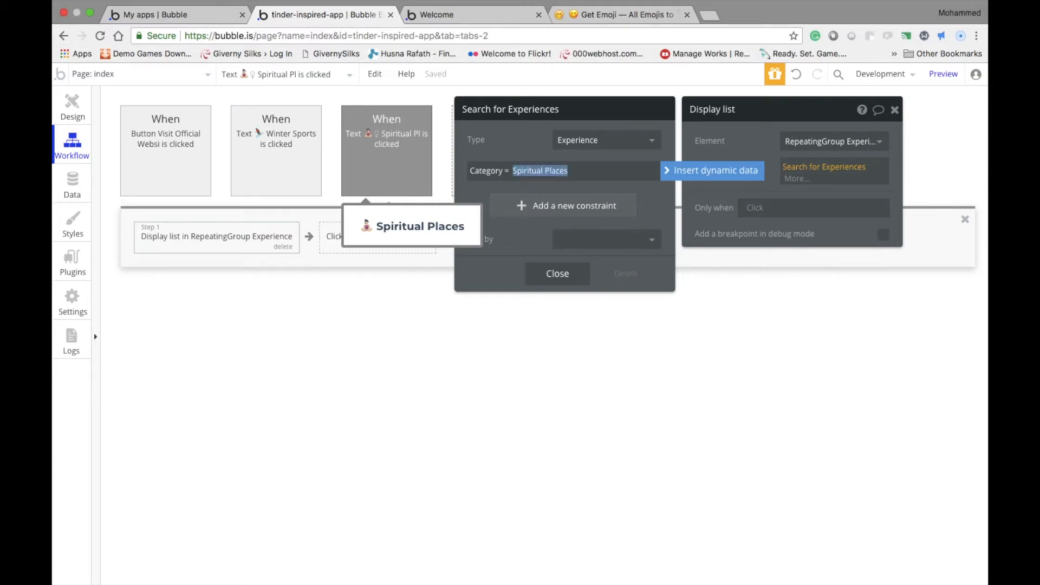
click(528, 160)
click(544, 173)
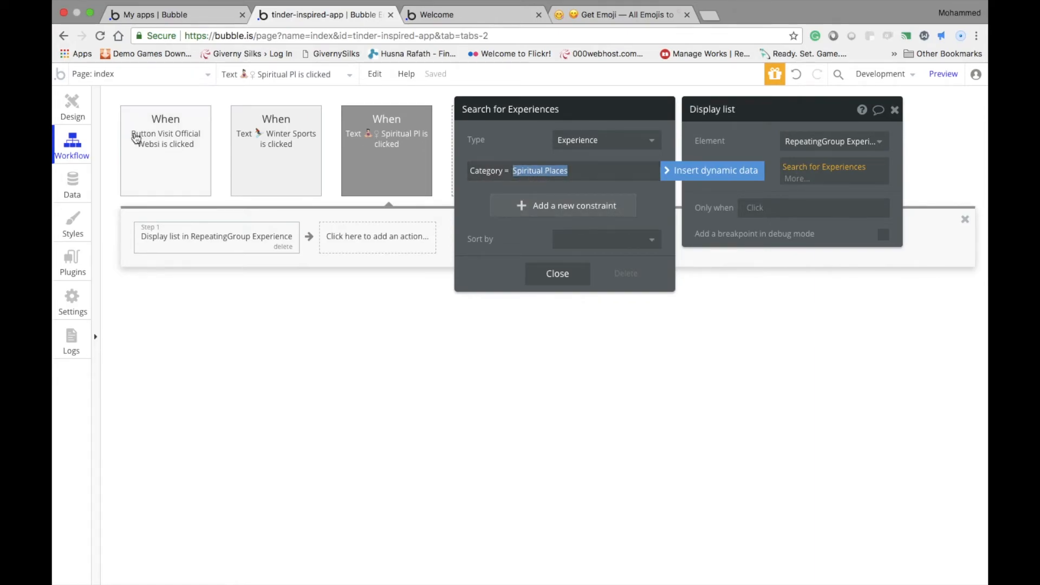
Create a click workflow for the Adventure Sports category text and paste the copied Display list action into it
click(72, 105)
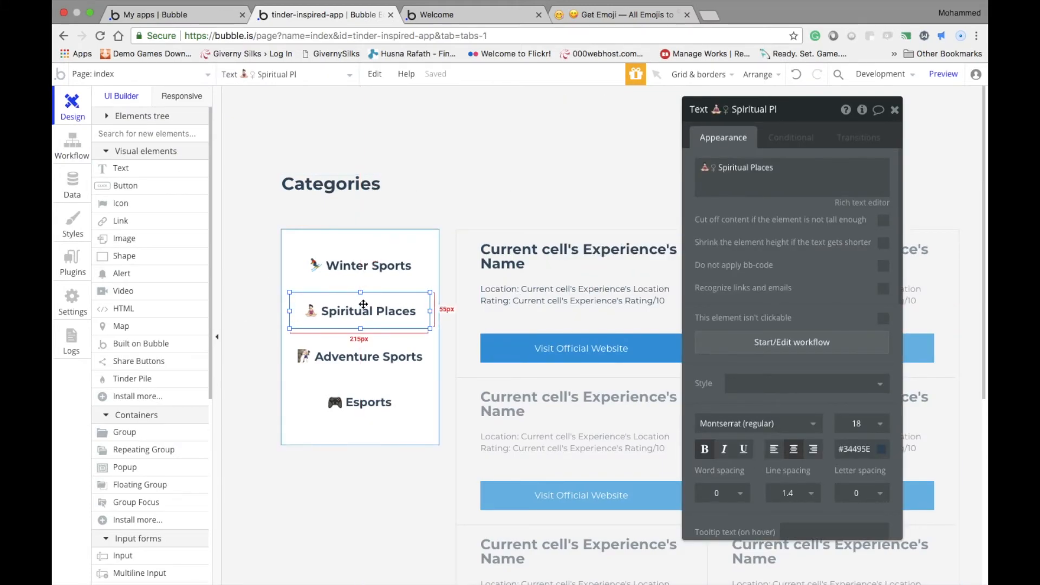
click(401, 357)
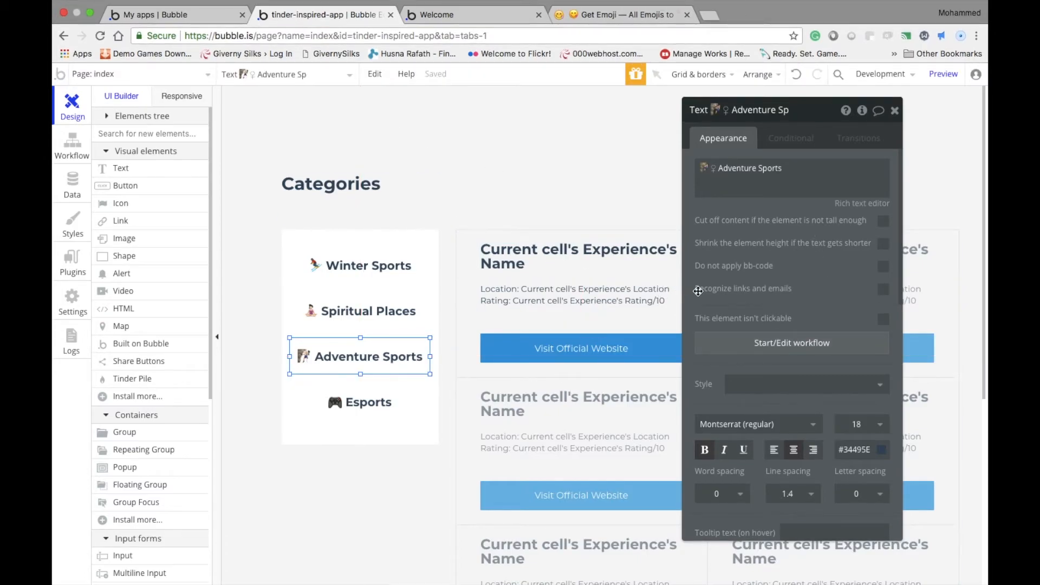
click(742, 344)
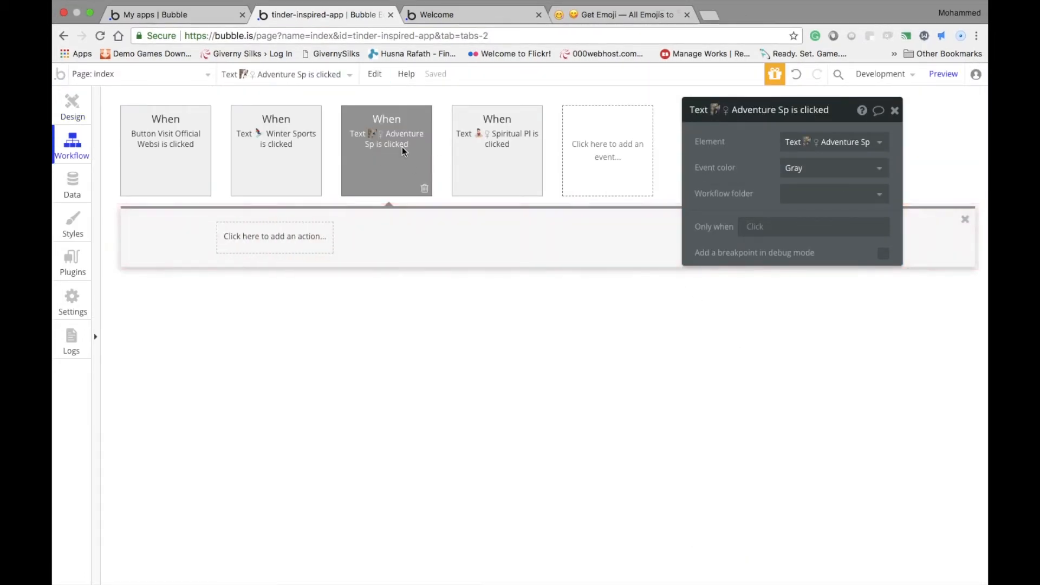
Set the Category constraint of the Adventure Sports workflow's Experience search to Adventure Sports
click(802, 168)
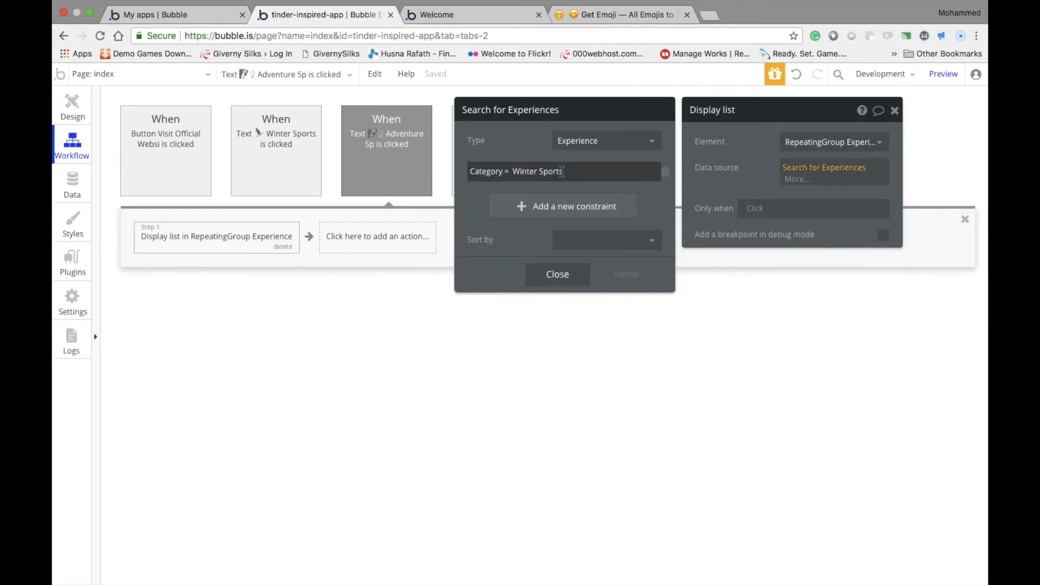
click(640, 177)
text(Adventure Sports)
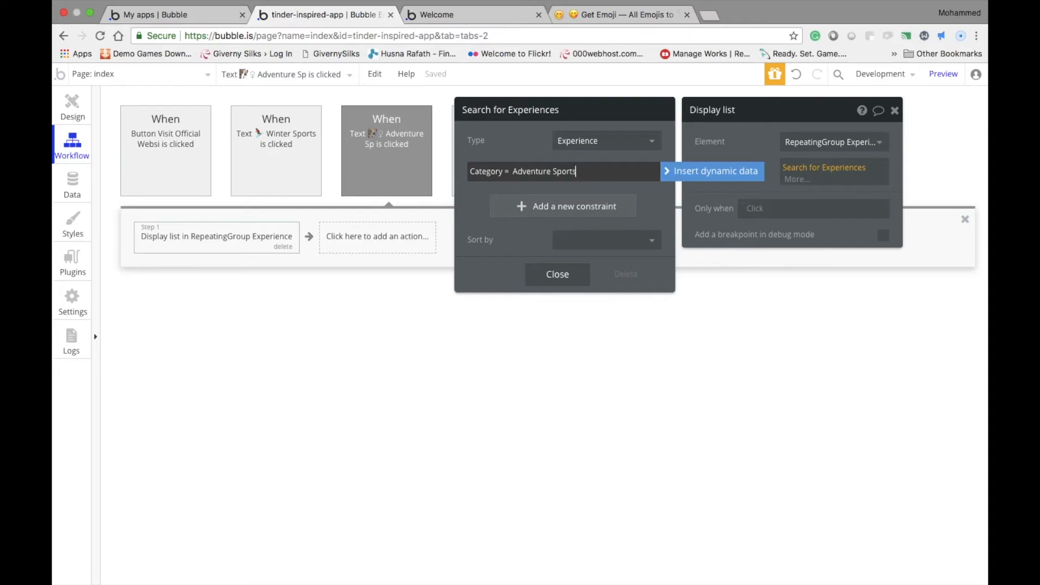
click(581, 270)
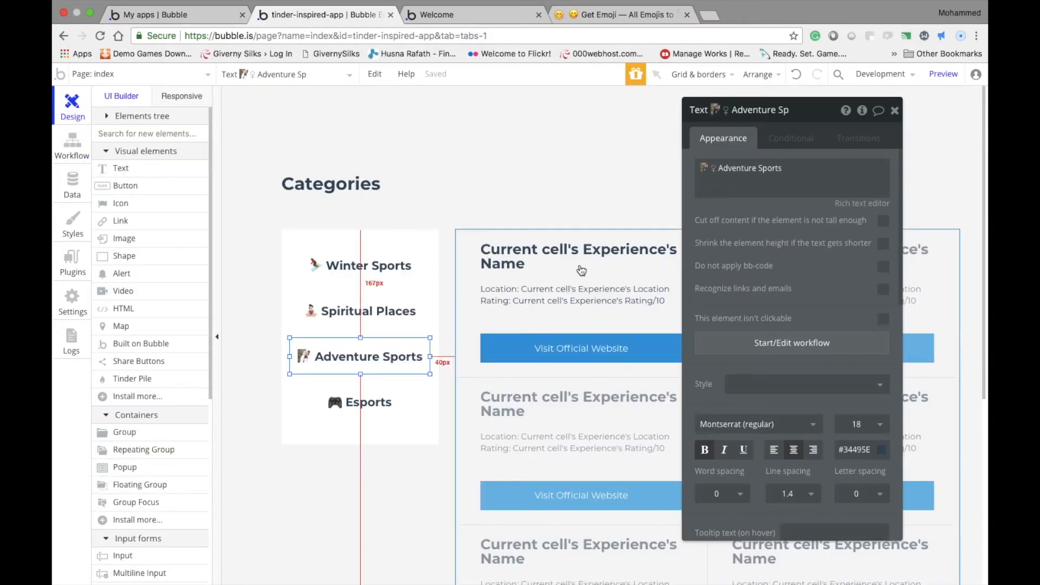
Create a click workflow for the Esports category text and paste the copied Display list action into it
click(403, 413)
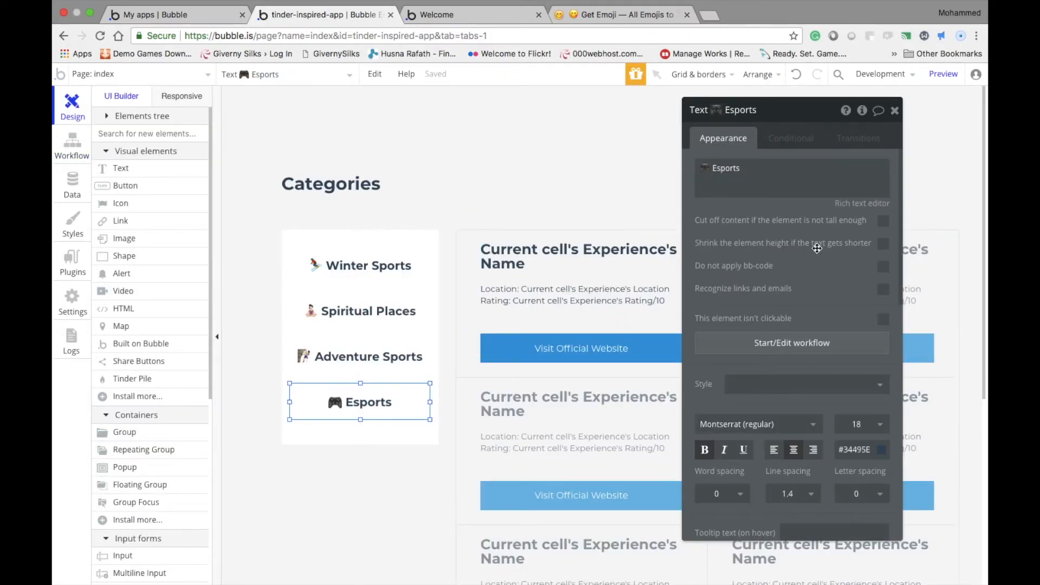
click(753, 351)
key(super+v)
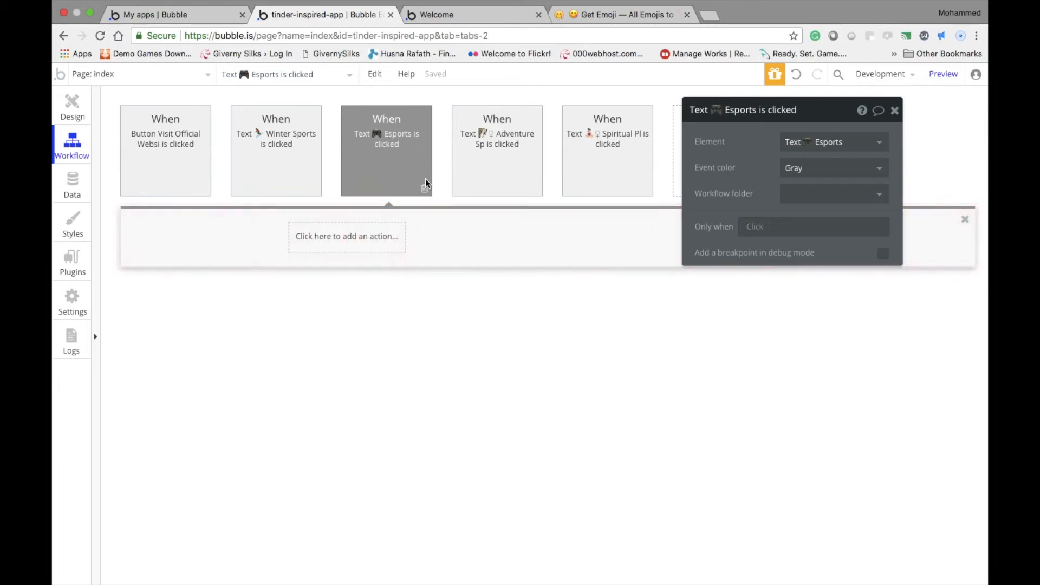
Set the Category constraint of the Esports workflow's Experience search to Sports
click(848, 167)
click(537, 171)
text(Sports)
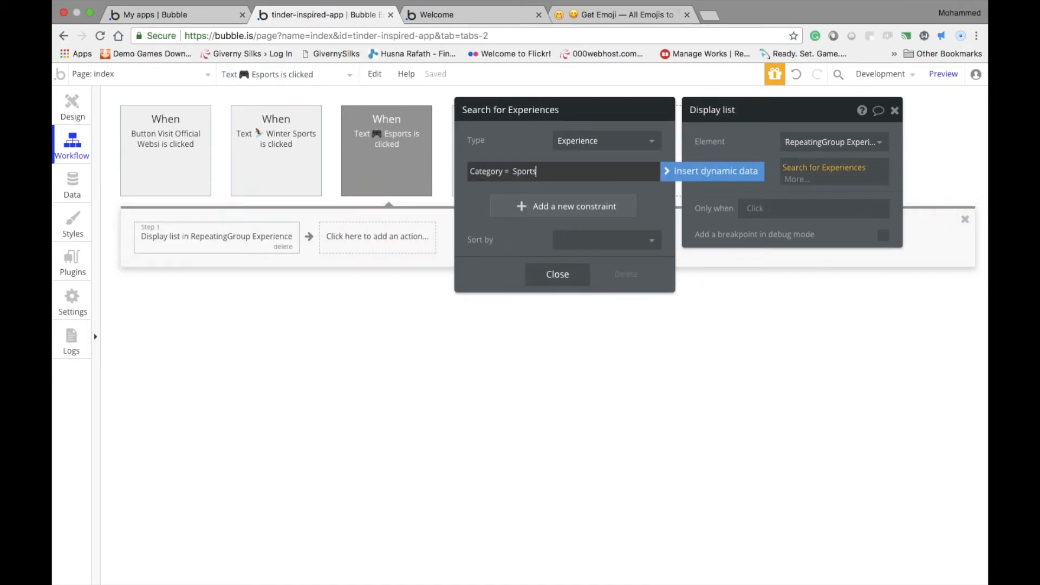
key(Return)
Return to the page design and place an Input element about 341 px wide and 81 px high above the repeating group
click(68, 106)
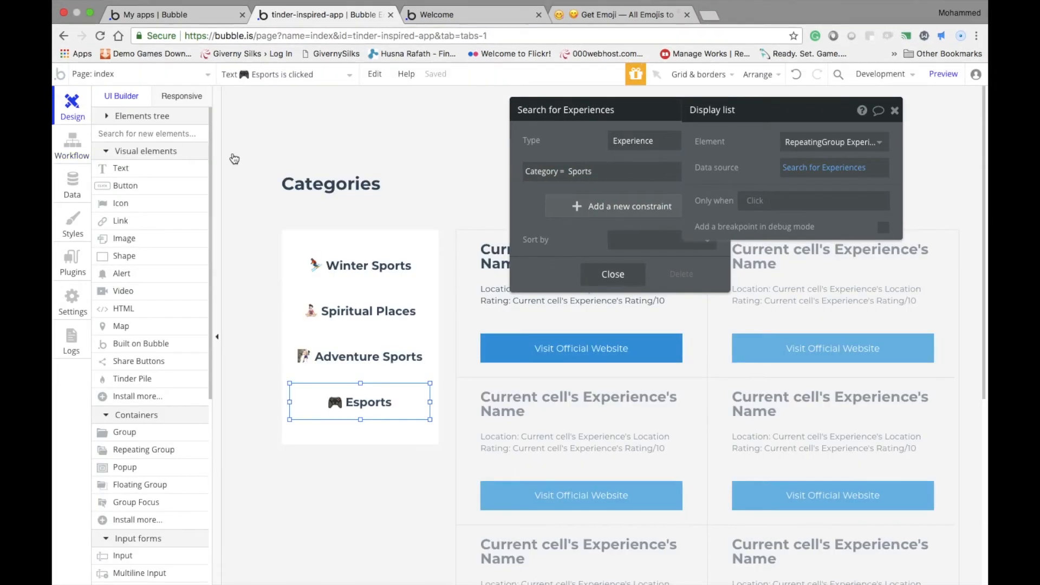
drag(765, 116, 816, 149)
click(714, 288)
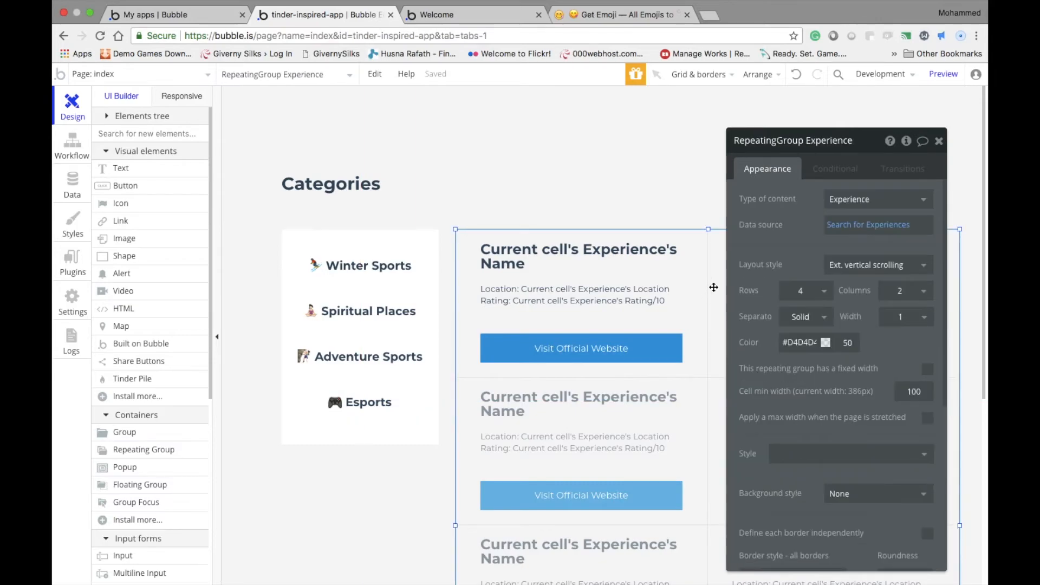
click(657, 195)
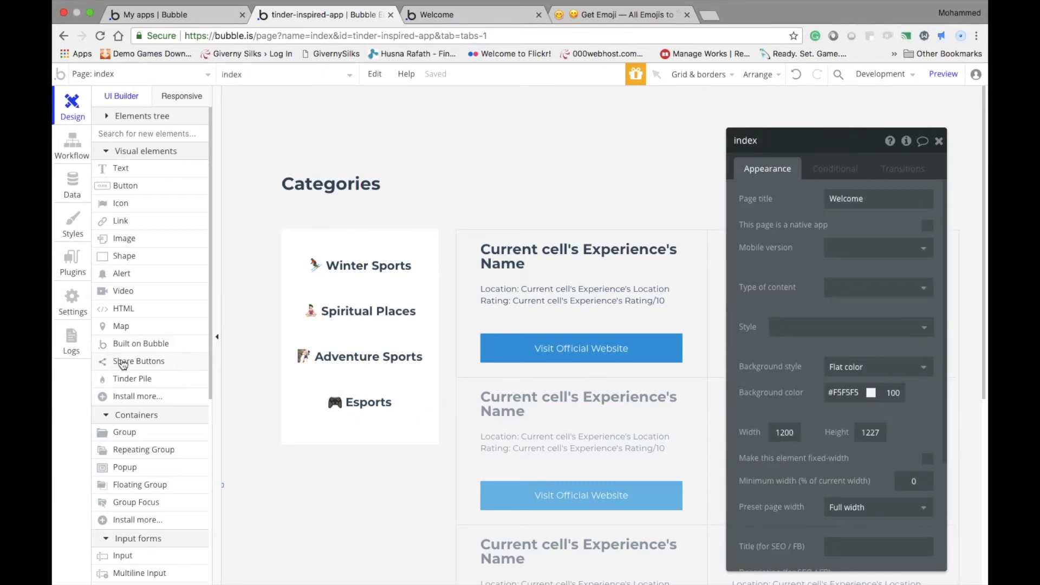
drag(209, 368, 206, 486)
click(149, 361)
drag(488, 164, 714, 219)
drag(660, 200, 640, 196)
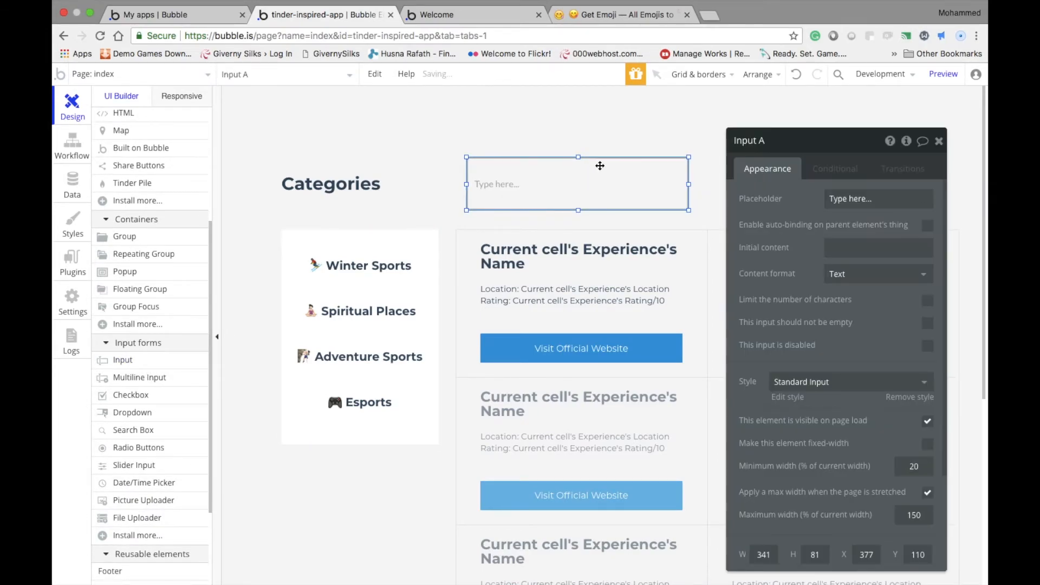
Reduce the Input element's height and widen it to the repeating group's right edge
drag(578, 157, 578, 167)
drag(593, 201, 582, 193)
drag(678, 181, 831, 181)
drag(757, 142, 316, 93)
drag(831, 183, 959, 183)
Add a constraint to the repeating group's Experience search so that Name contains Input A's value
click(608, 287)
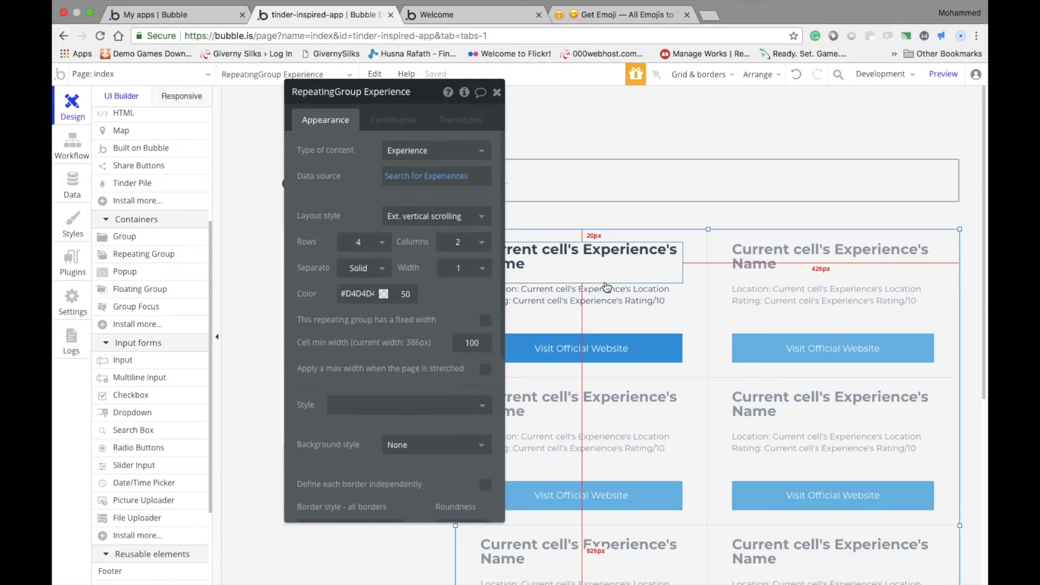
click(412, 176)
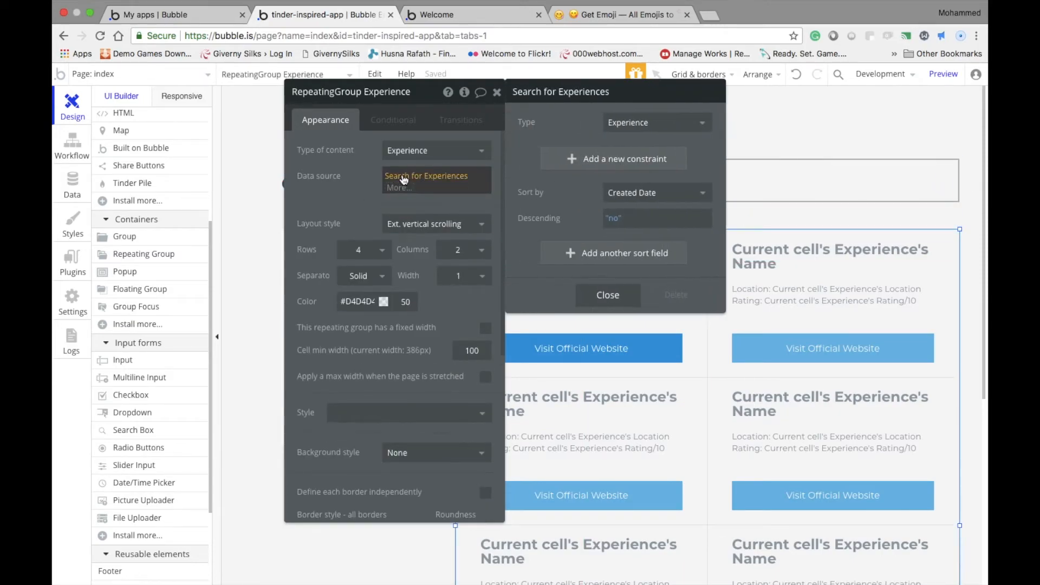
click(606, 159)
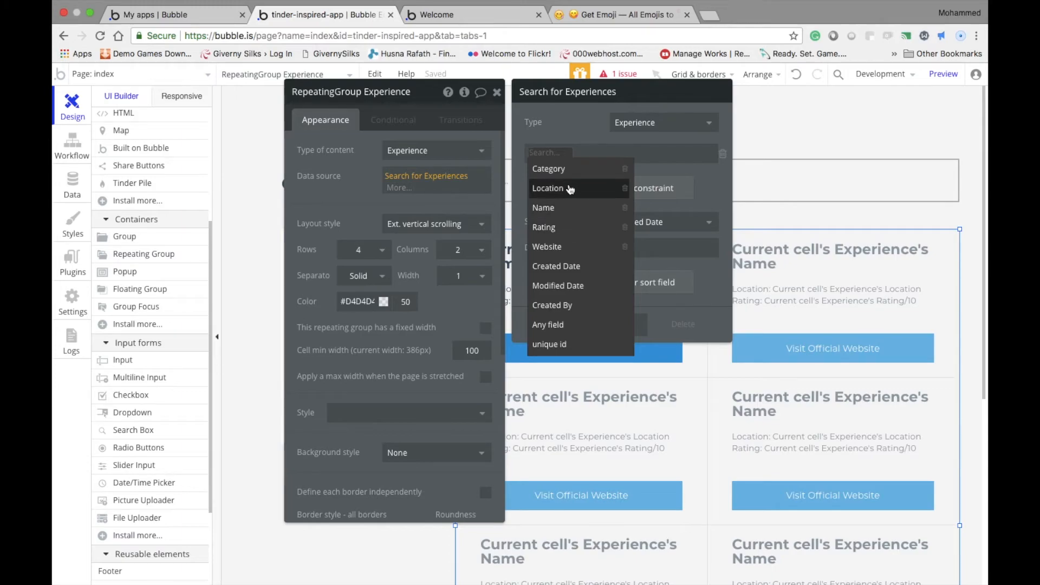
click(544, 207)
click(564, 160)
click(579, 172)
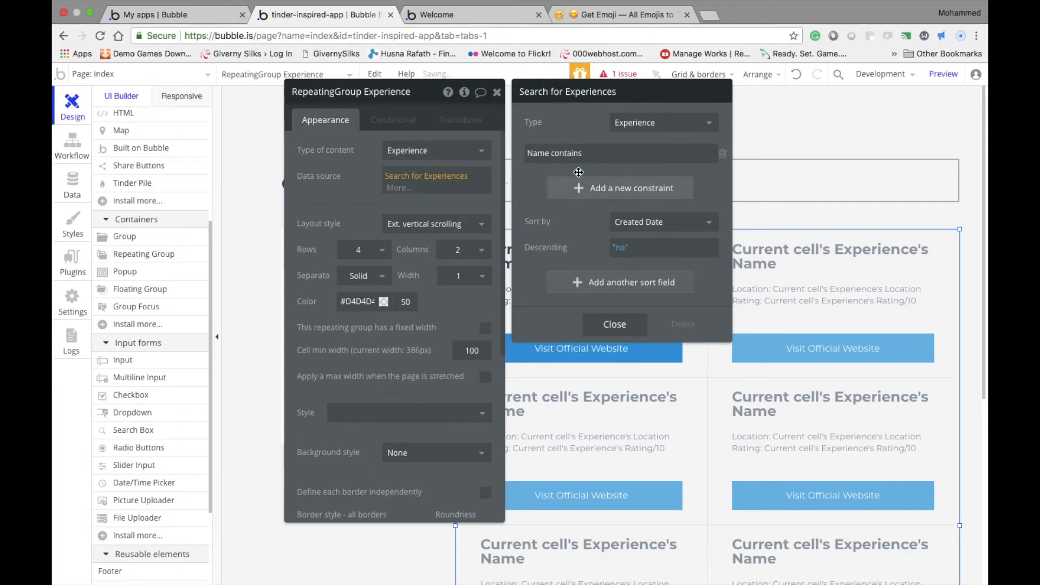
click(595, 154)
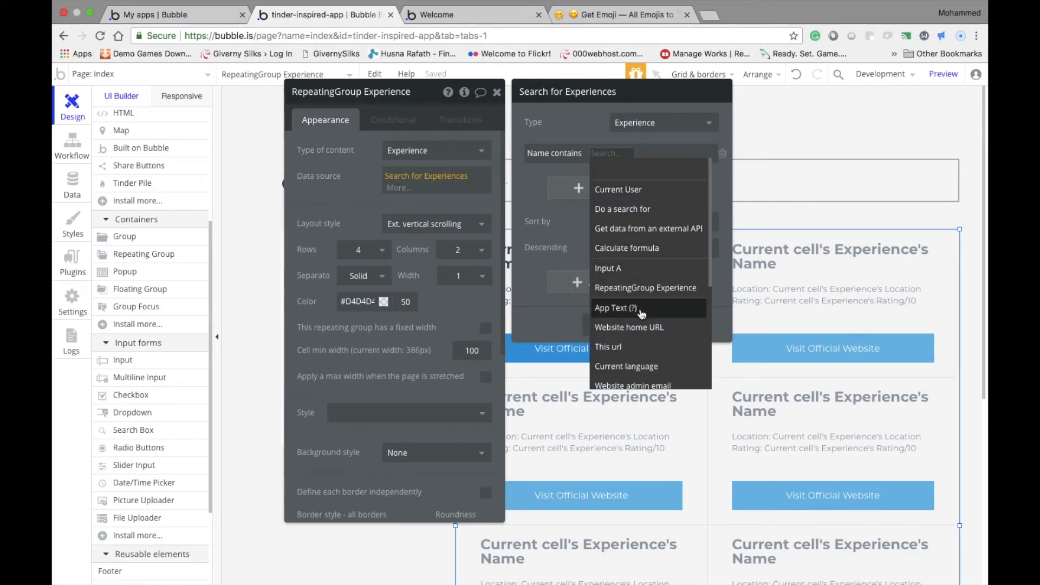
click(632, 269)
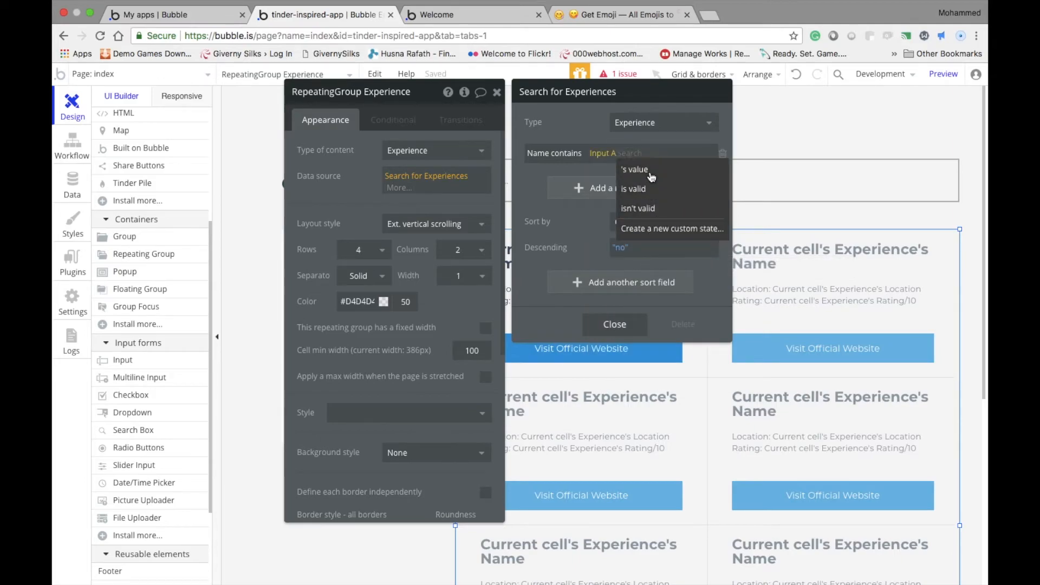
click(650, 171)
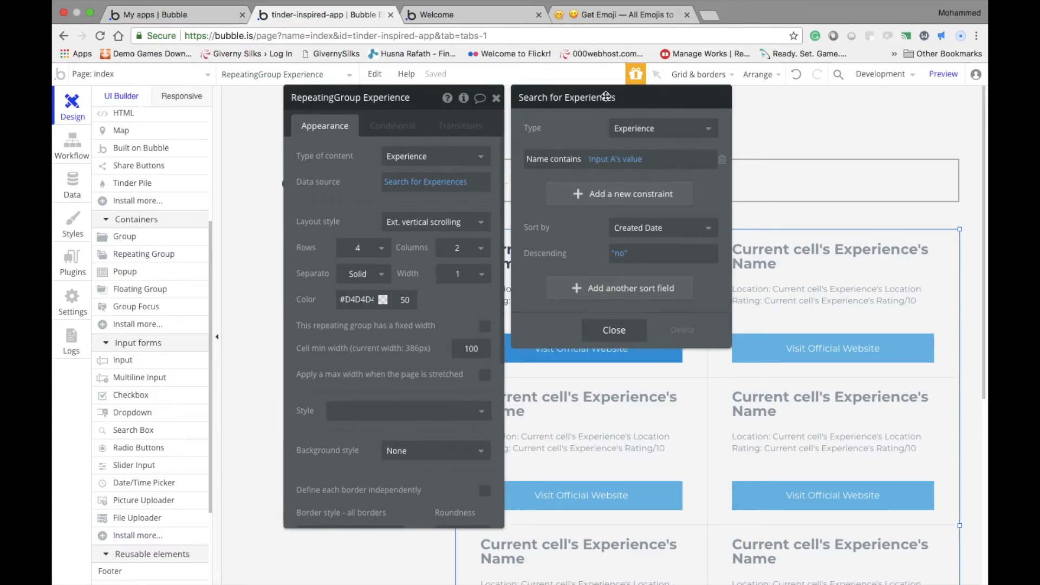
Set the placeholder of the Input element above the repeating group to "Search for Experiences.."
drag(608, 95, 359, 258)
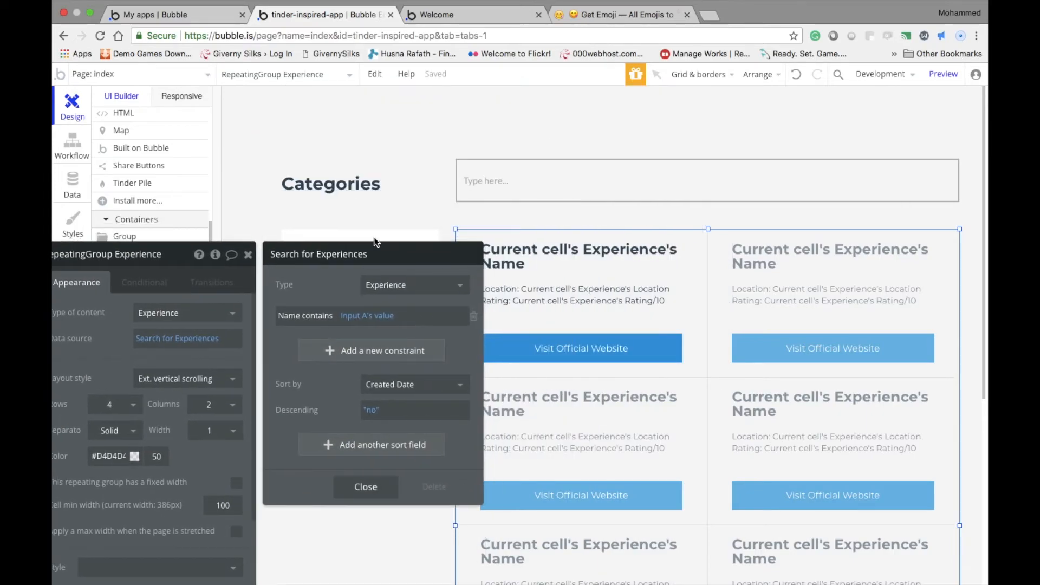
click(504, 186)
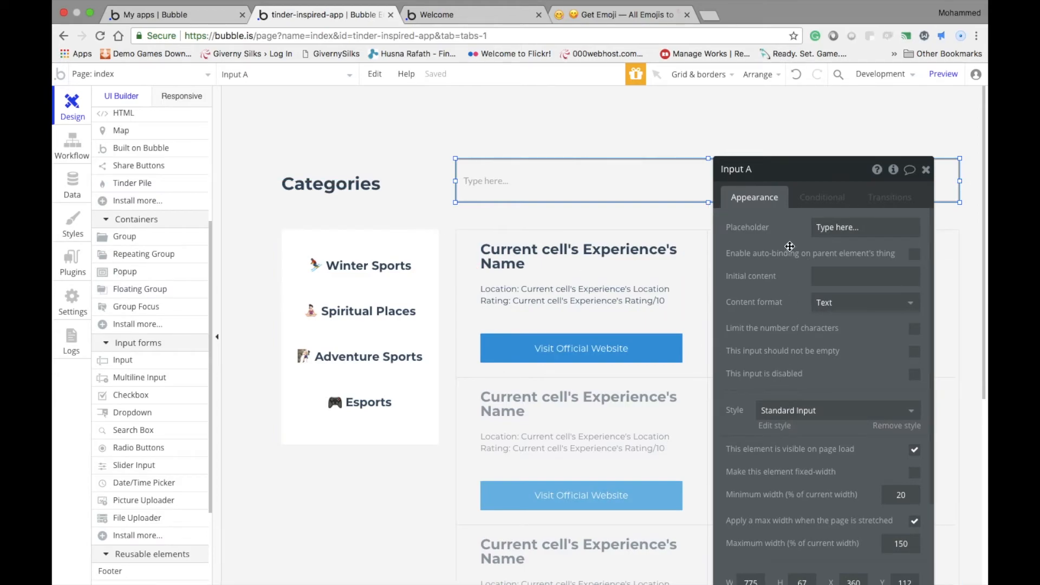
click(915, 228)
text(Search for Experiences)
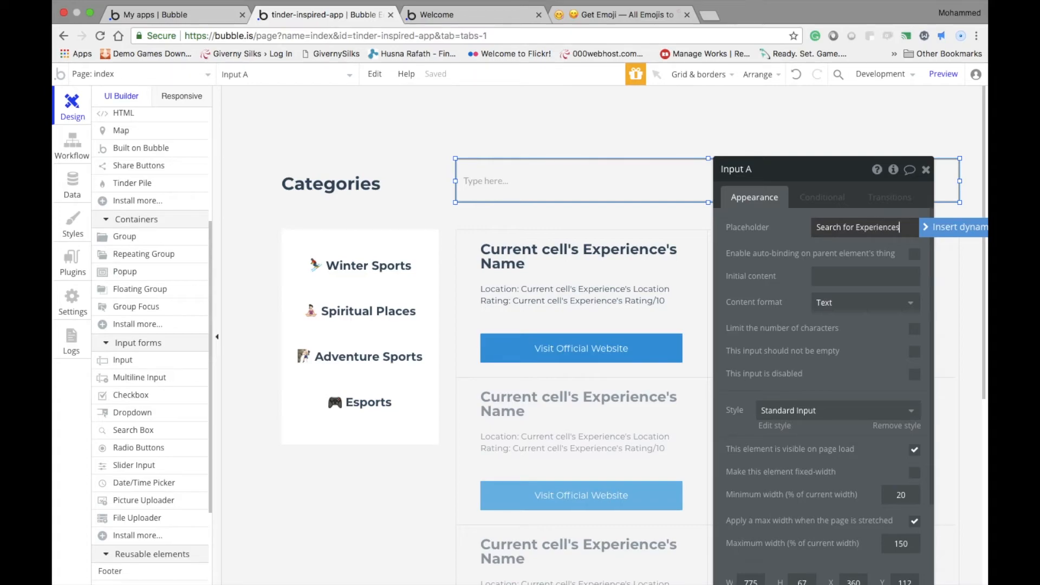
click(617, 145)
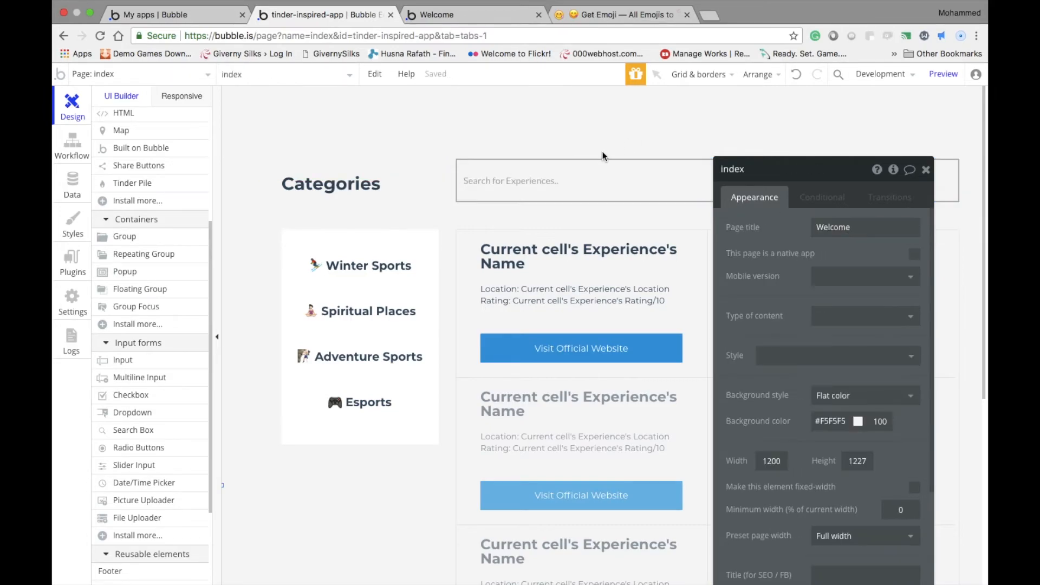
Review the Name constraint in the repeating group's Experience search and its available comparison operators
click(714, 171)
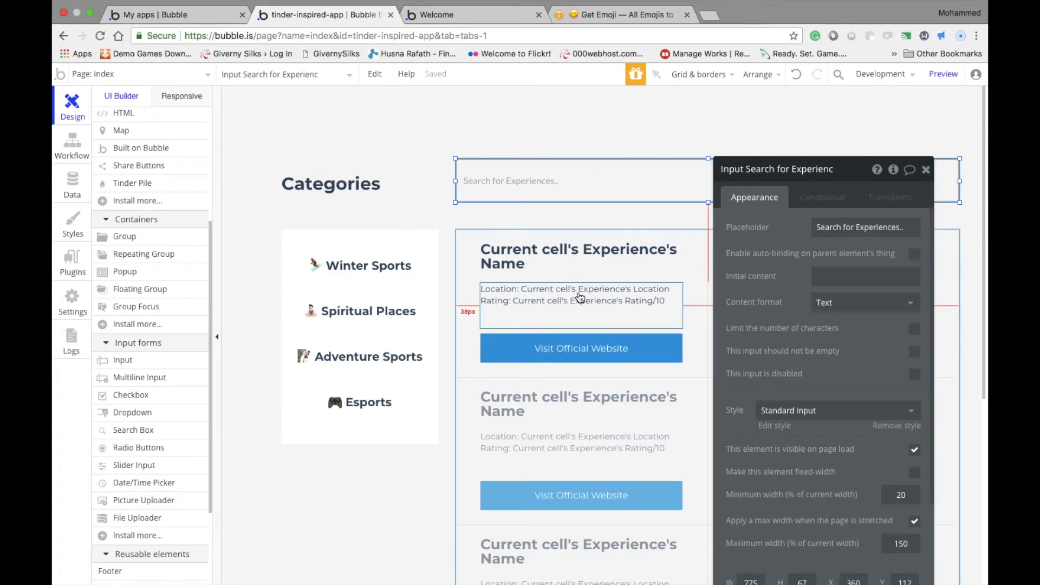
click(664, 396)
click(681, 315)
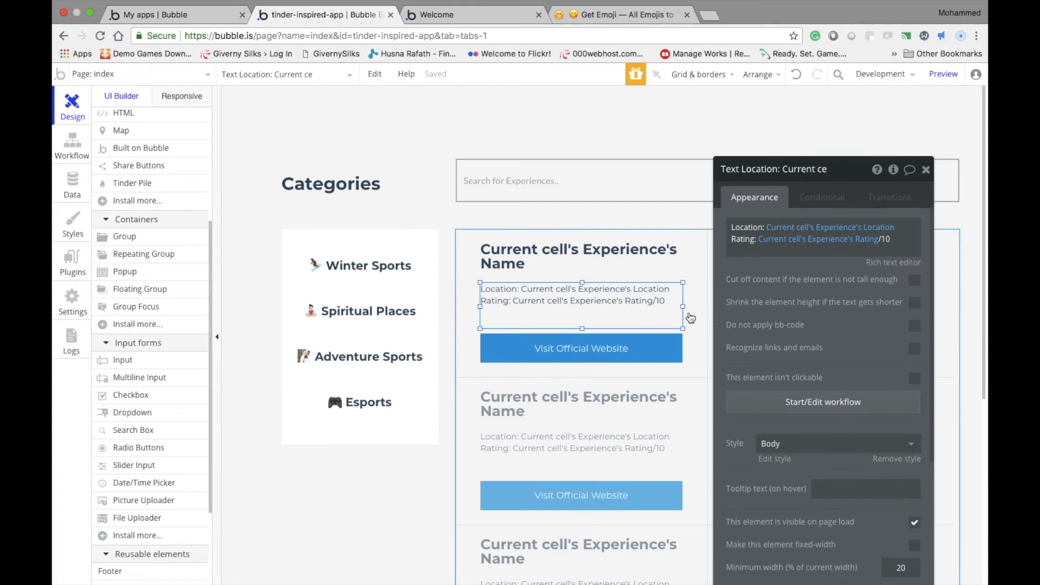
click(692, 316)
click(541, 182)
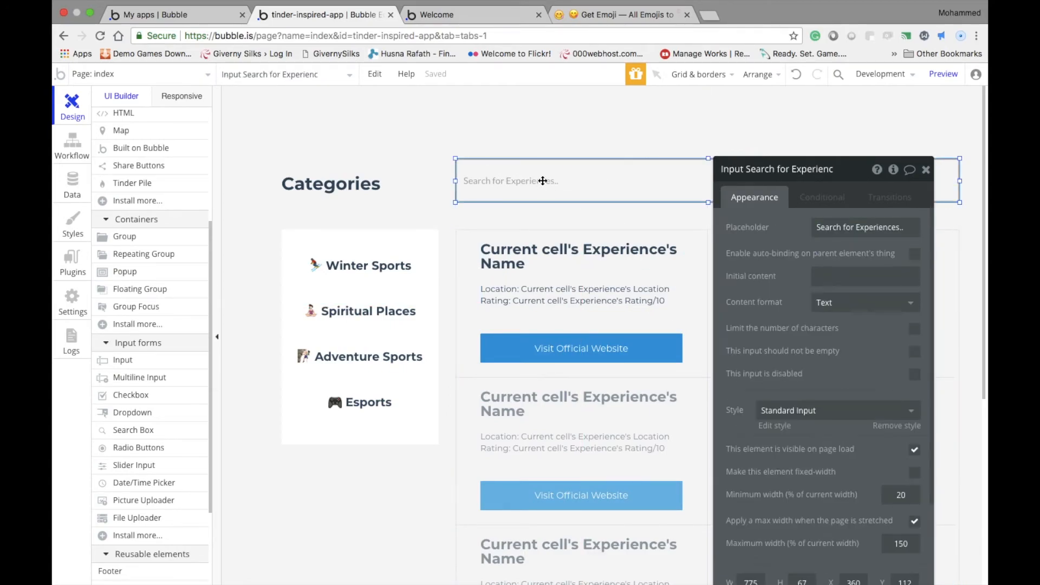
click(691, 301)
click(833, 254)
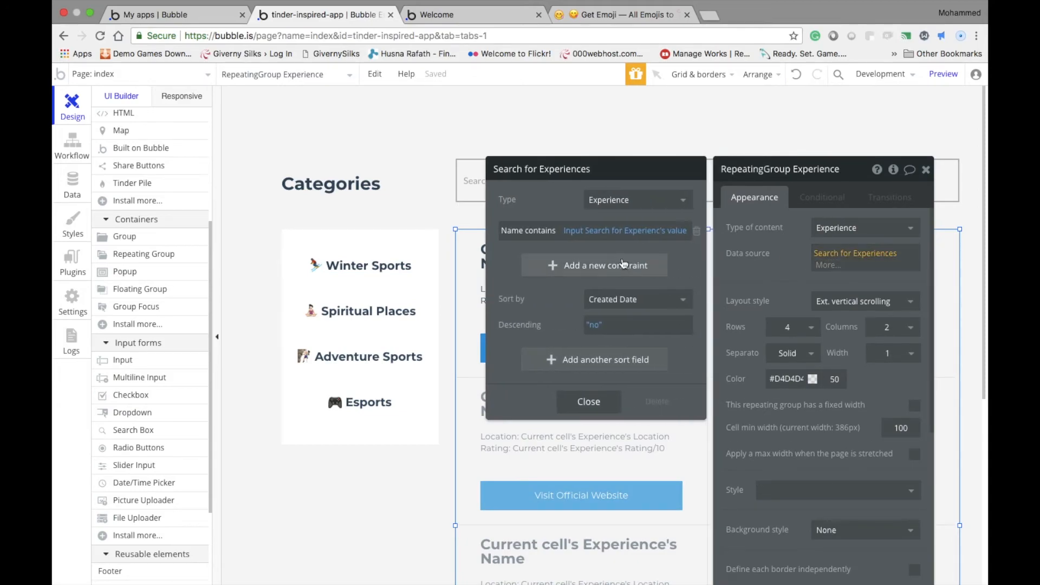
drag(578, 169, 626, 102)
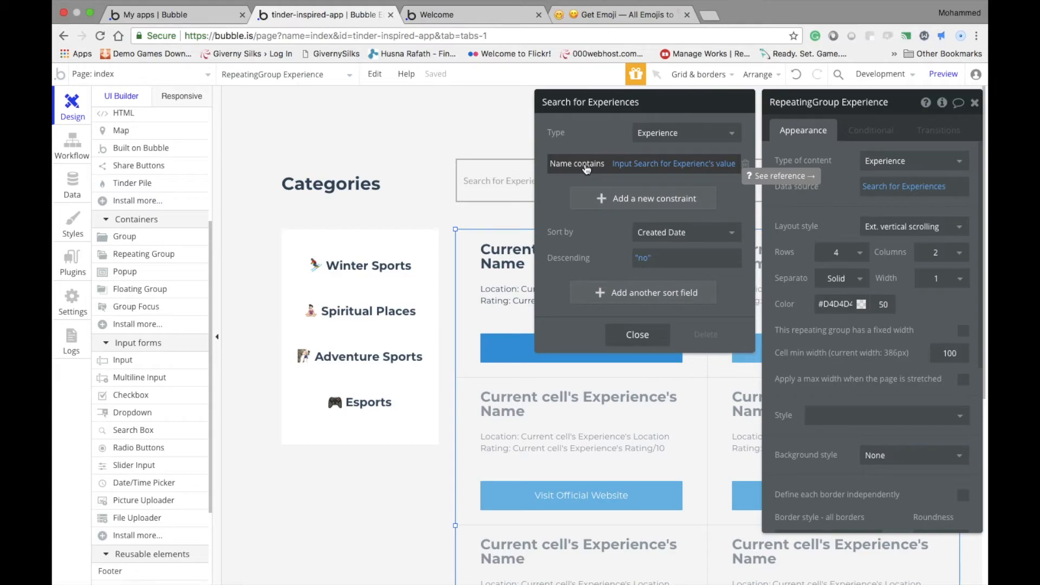
click(566, 165)
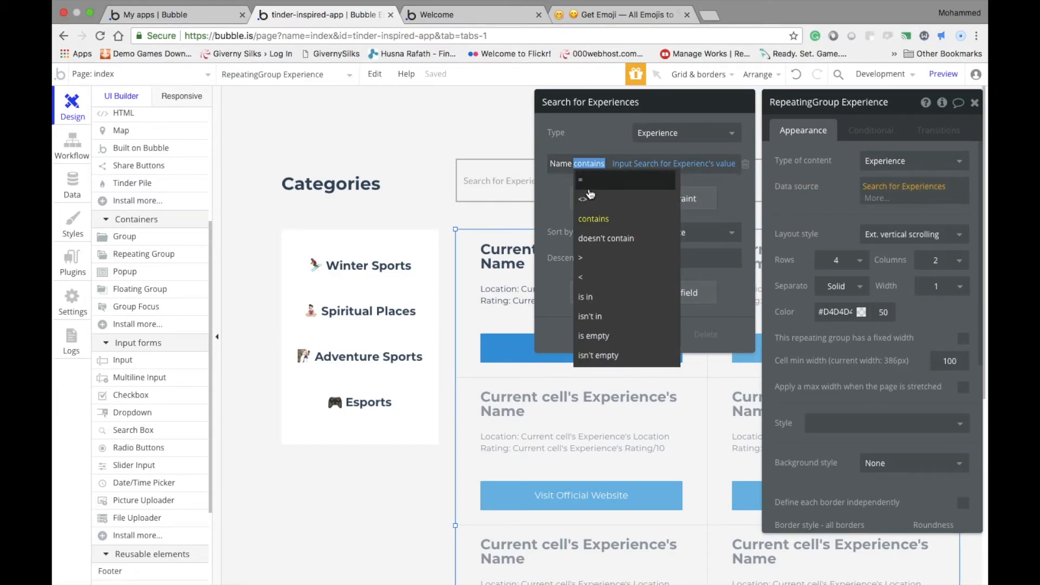
click(587, 154)
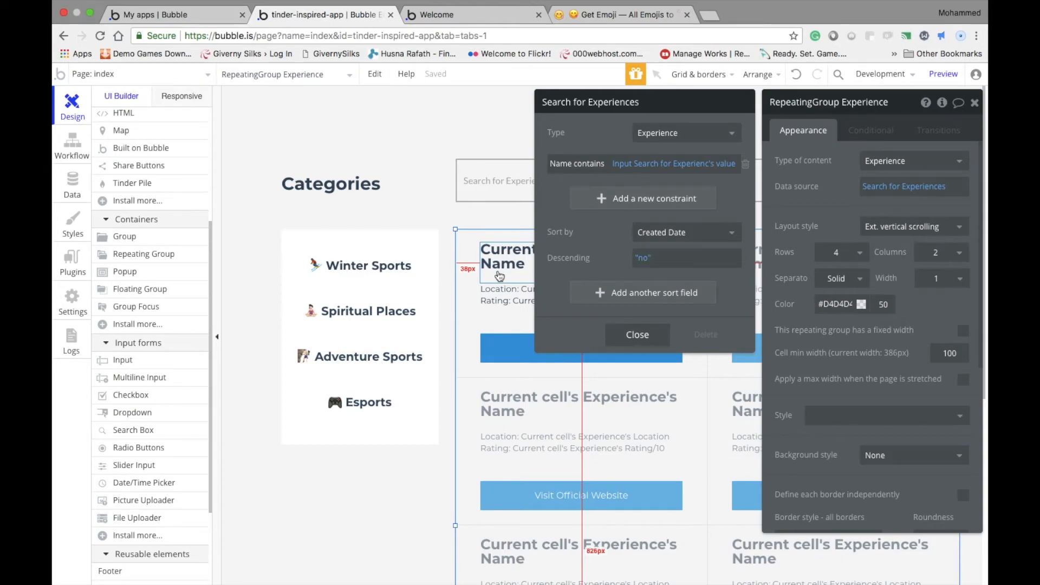
click(640, 335)
click(891, 188)
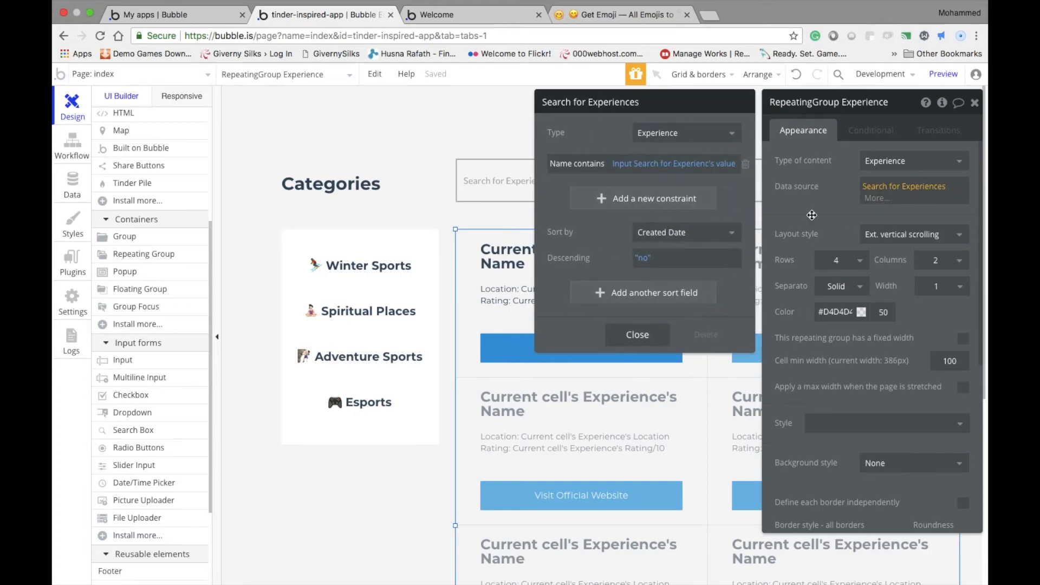
click(645, 335)
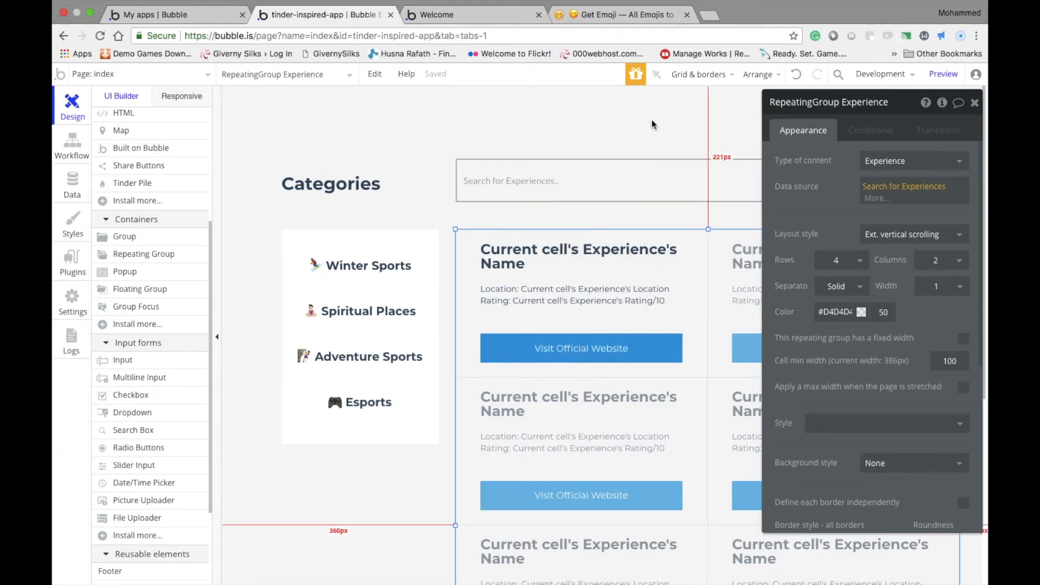
Examine the search input's appearance properties and the repeating group's conditional settings
click(536, 185)
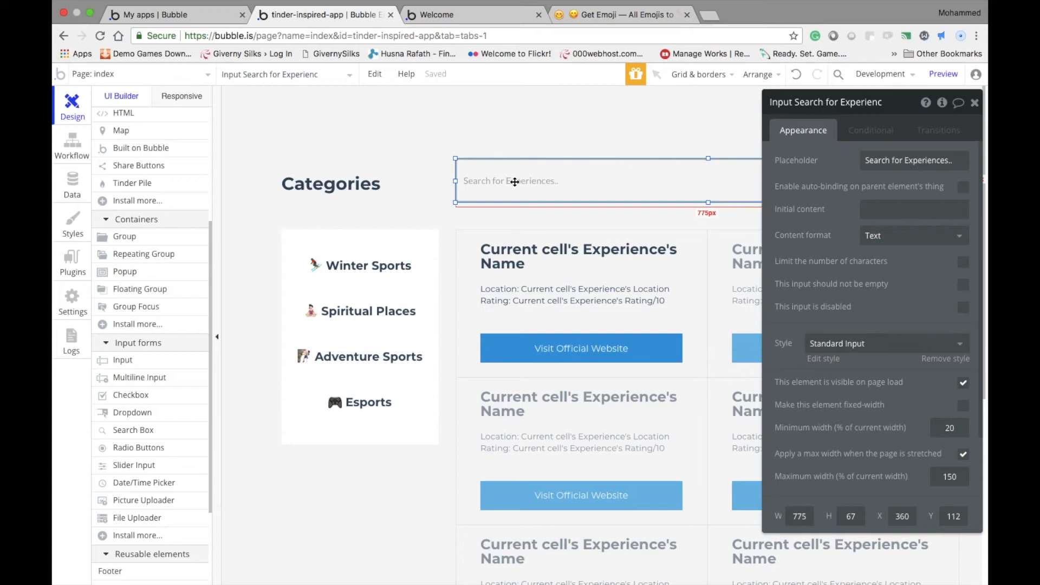
click(919, 213)
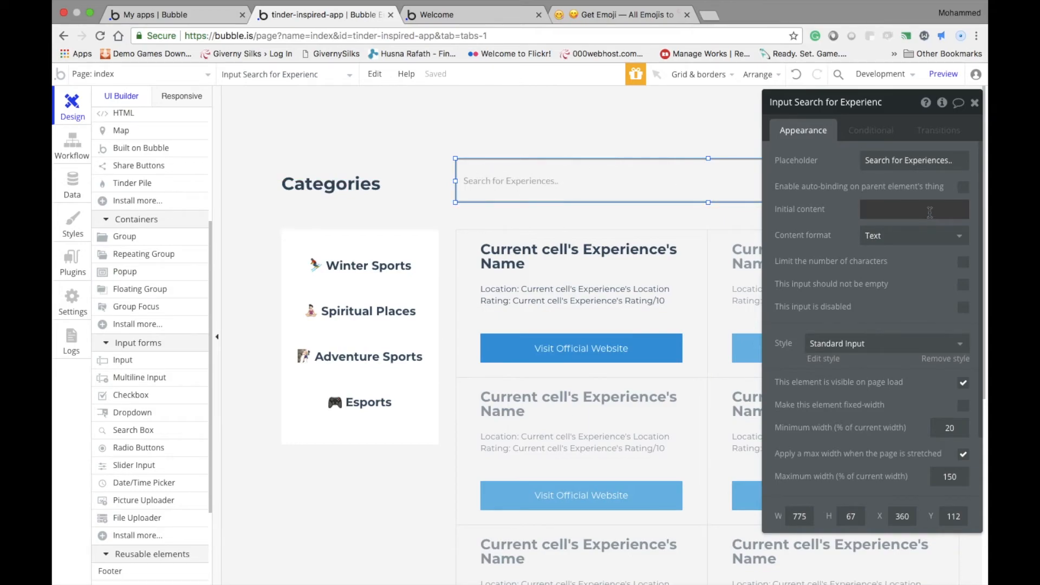
click(853, 213)
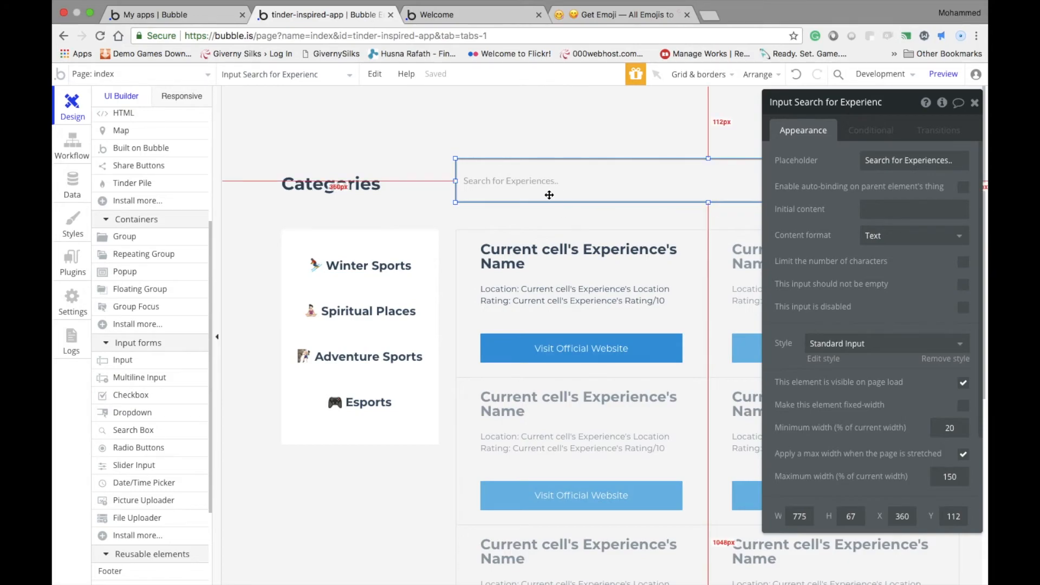
click(533, 305)
click(544, 384)
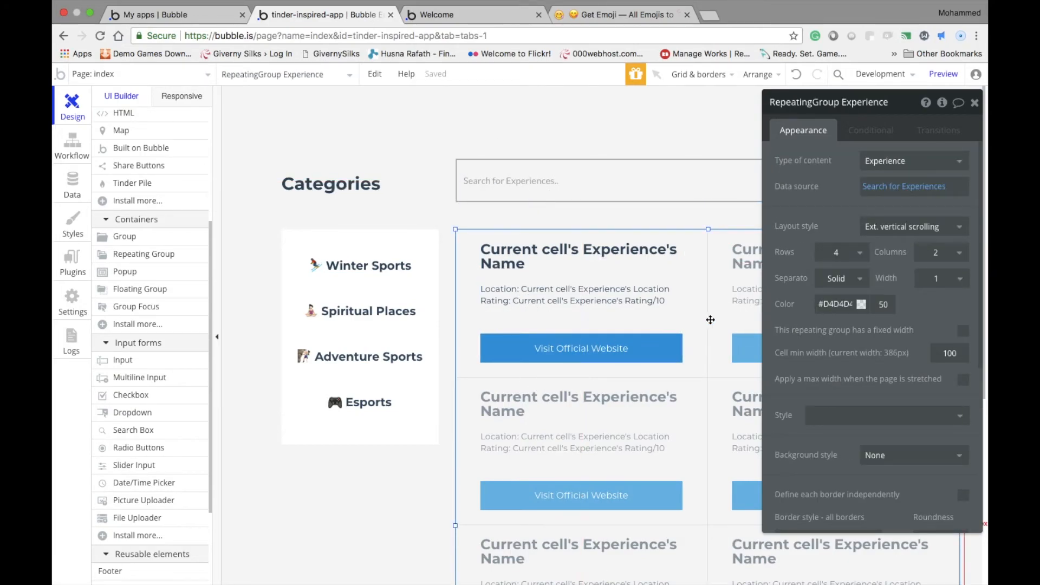
click(629, 215)
click(618, 193)
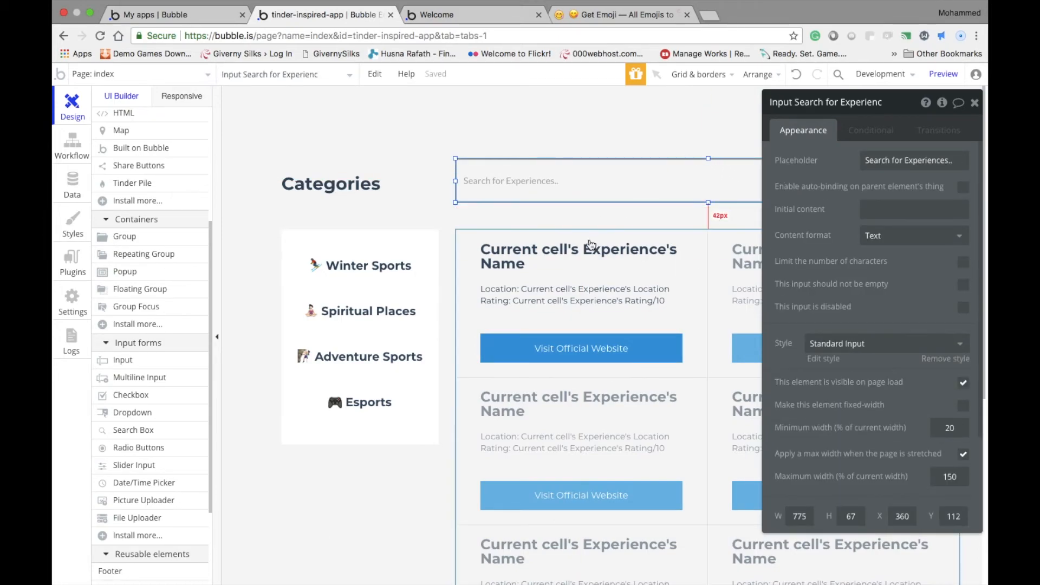
drag(819, 119, 781, 107)
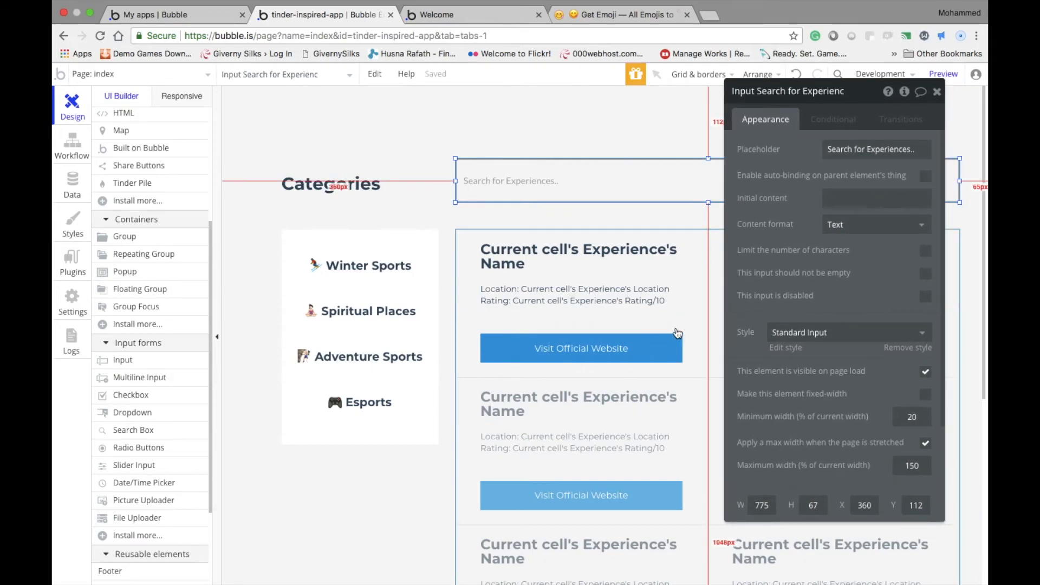
click(695, 331)
click(835, 128)
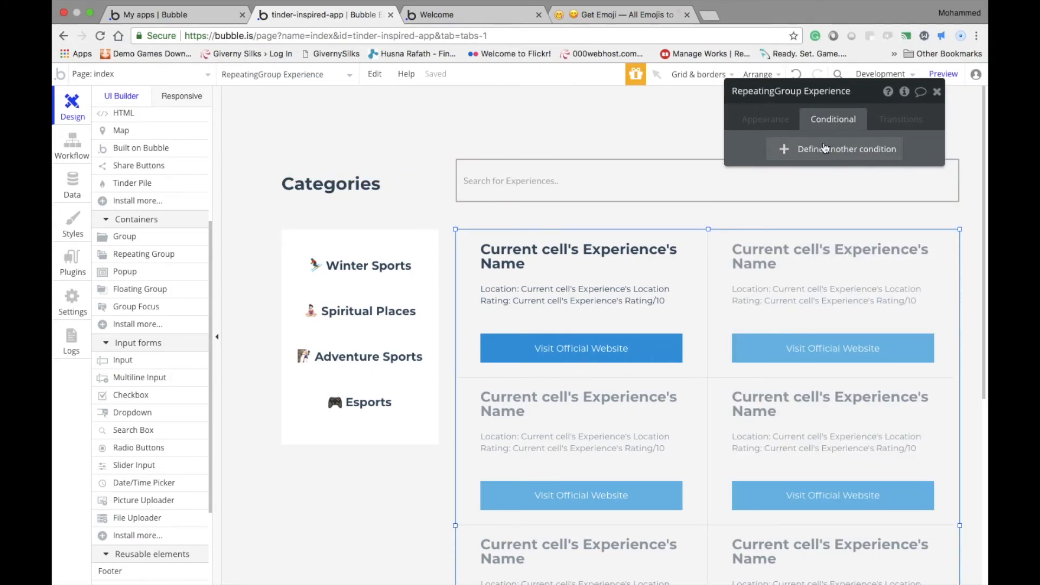
Create a workflow event that runs when the Search for Experiences input's value is changed
click(79, 157)
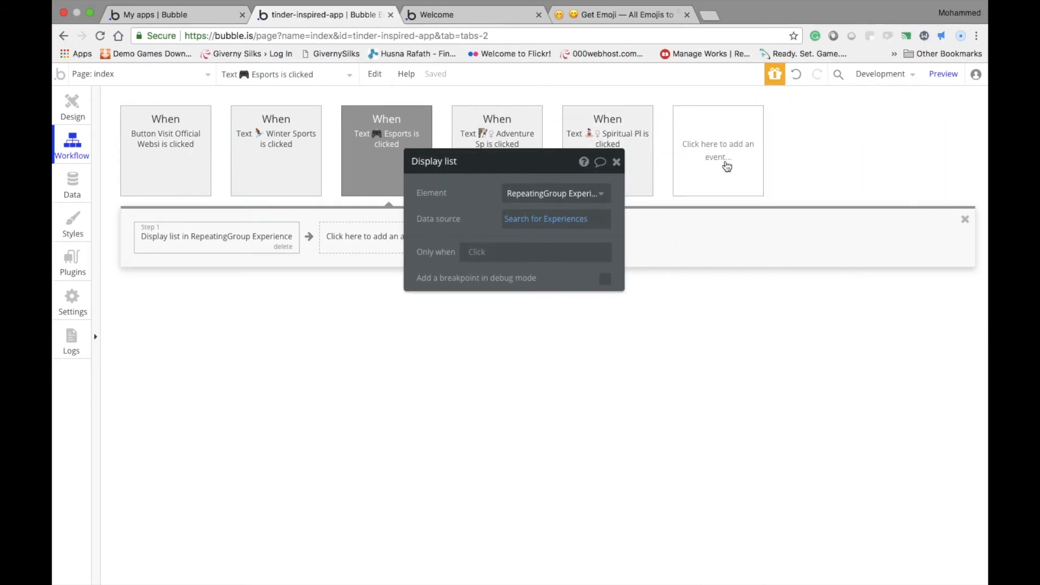
click(728, 167)
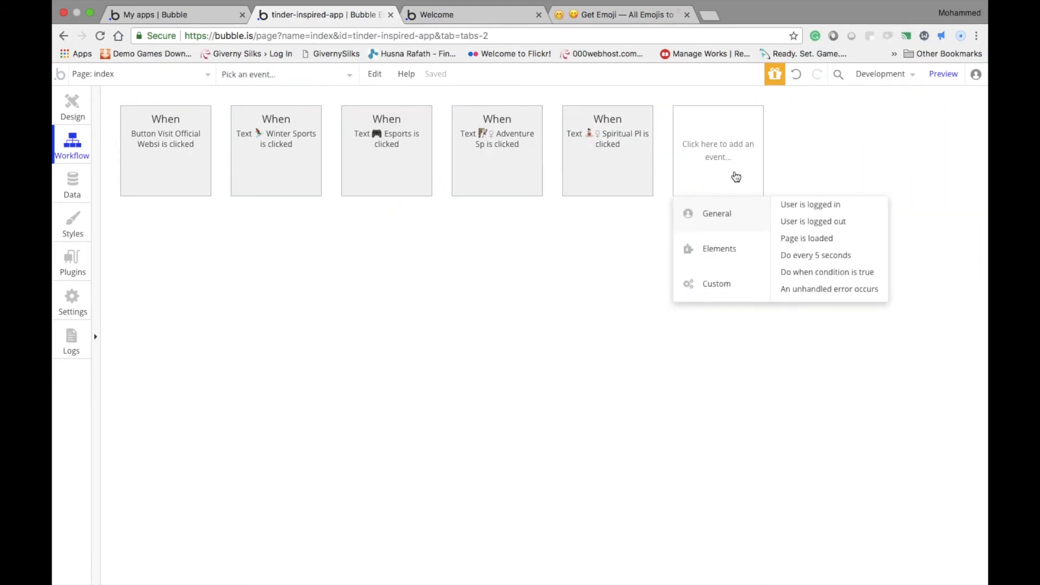
mouse_move(732, 242)
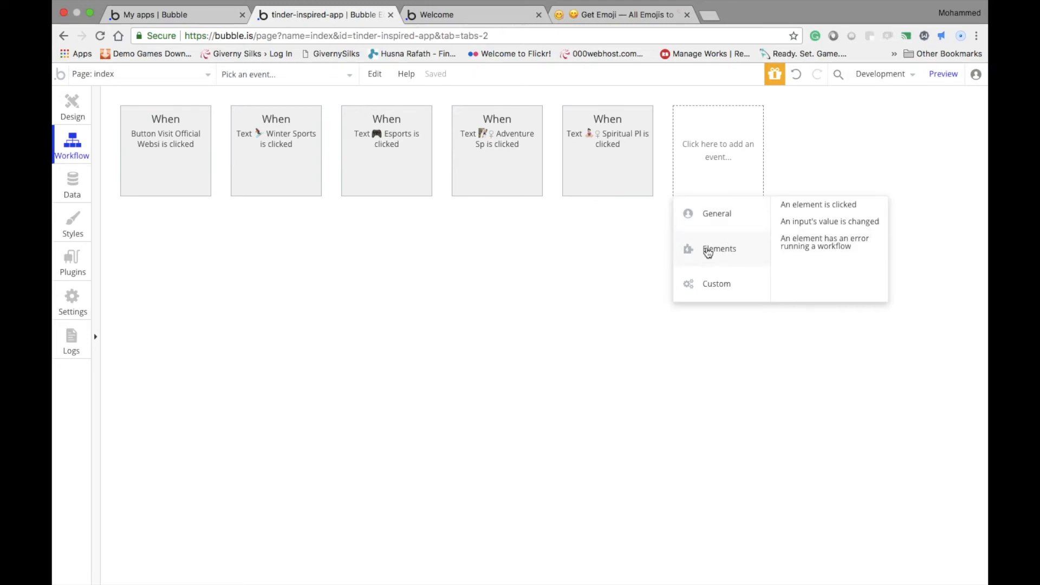
click(838, 226)
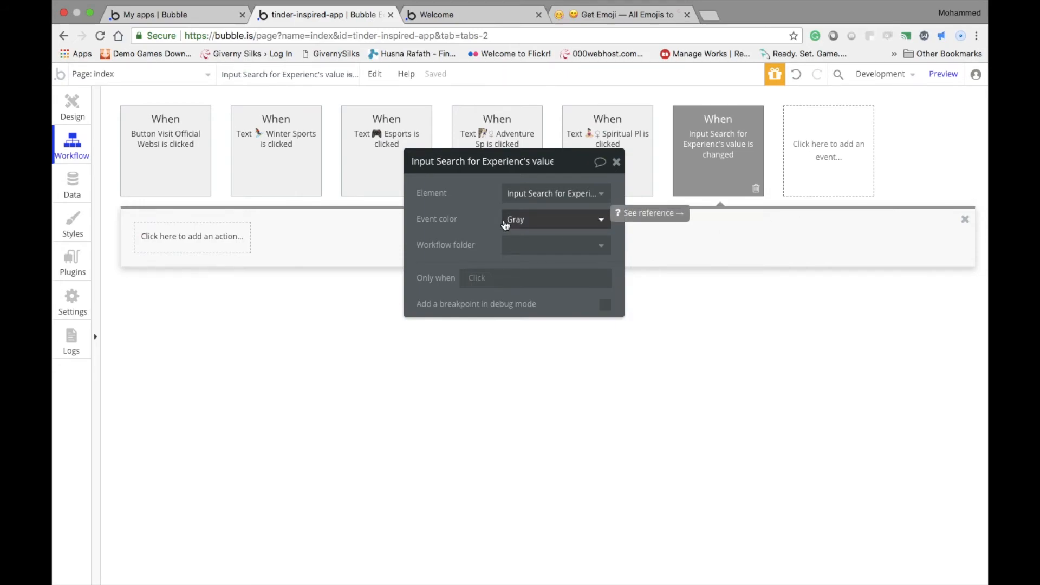
Add an action to the search input's value-changed event that displays a list in the RepeatingGroup Experience
click(202, 237)
mouse_move(212, 394)
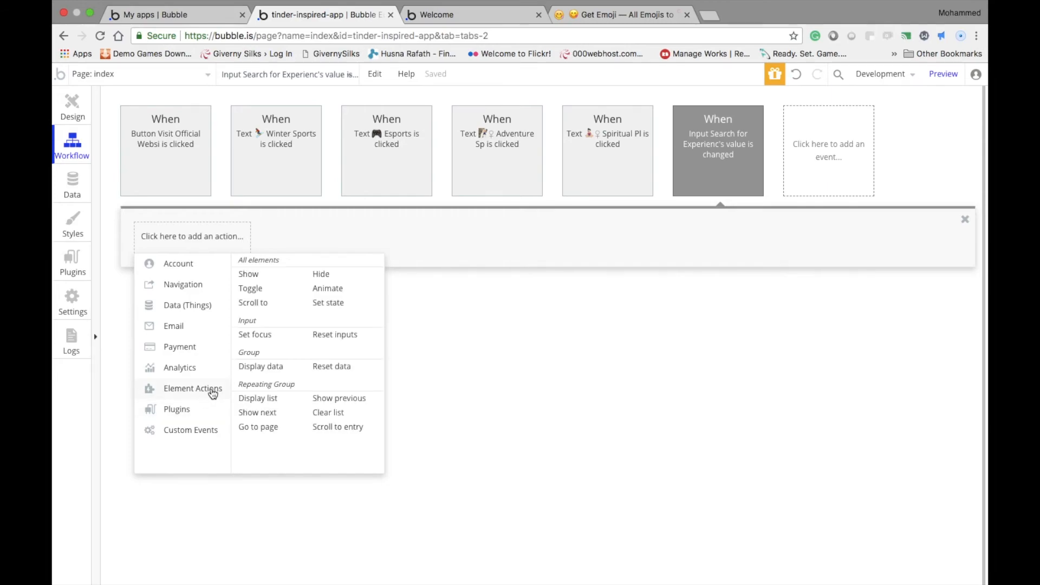
click(259, 402)
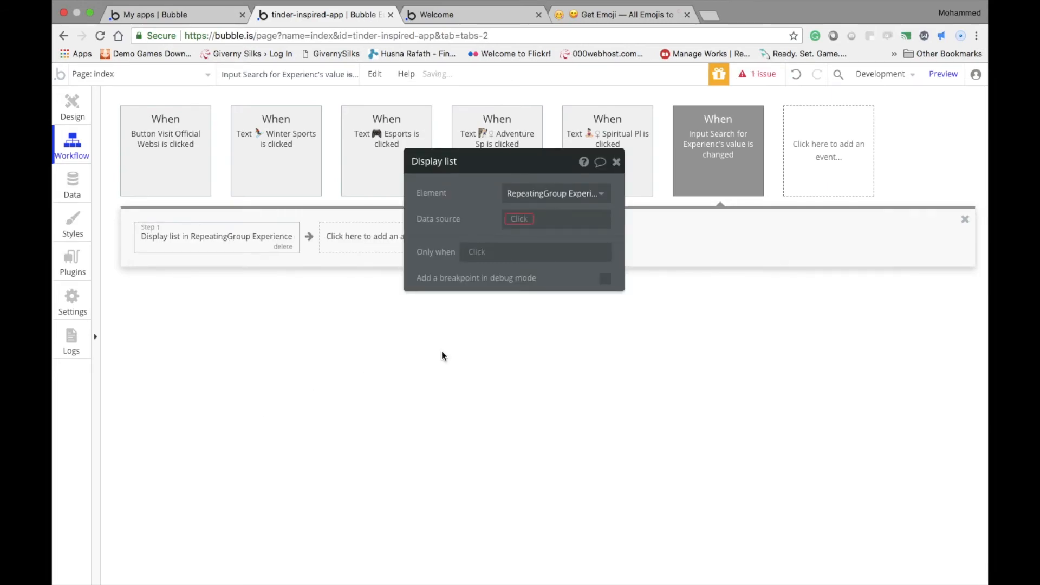
click(530, 222)
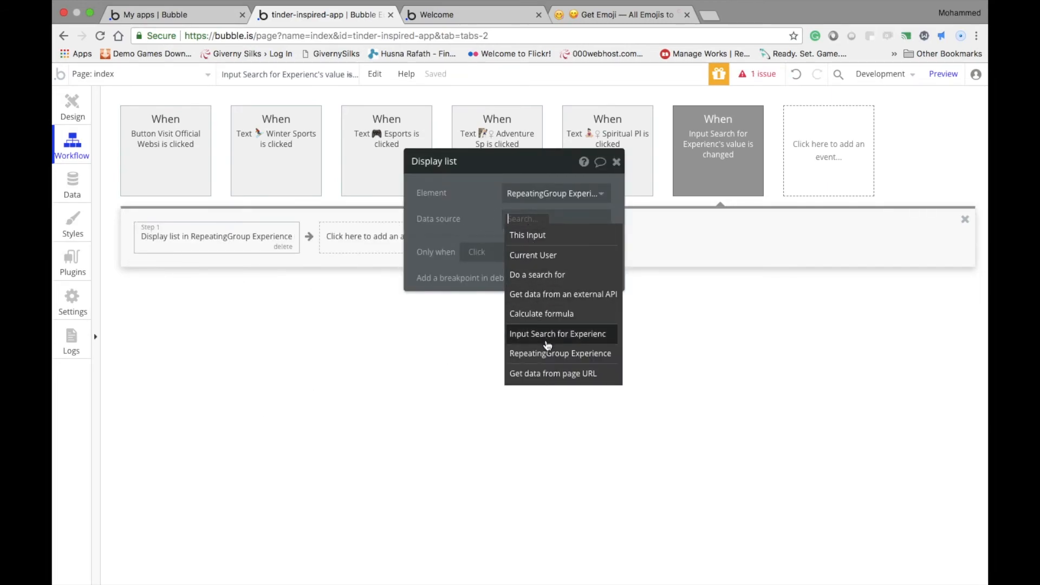
click(531, 347)
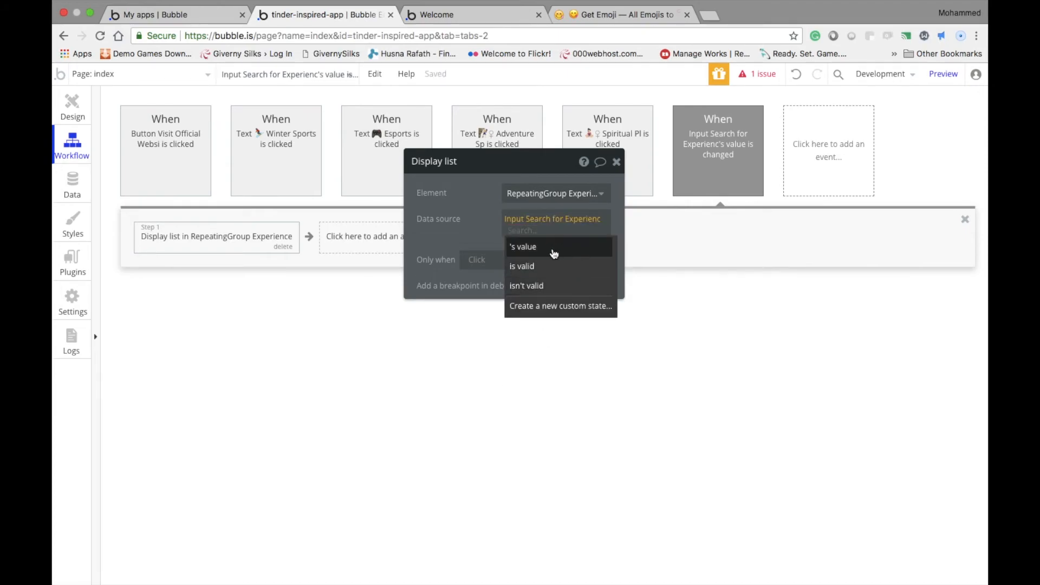
click(580, 248)
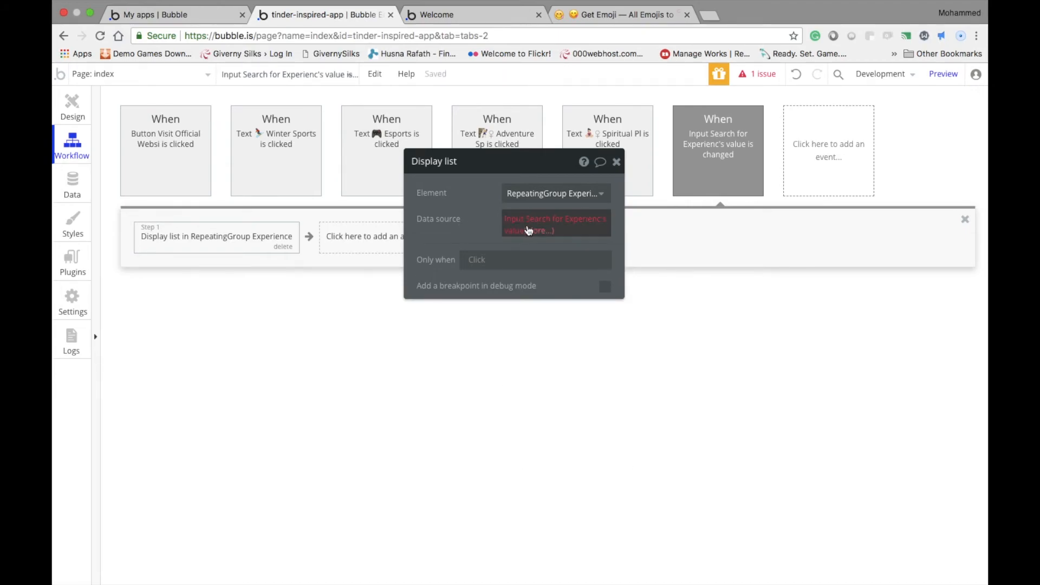
click(529, 230)
key(BackSpace)
key(BackSpace)
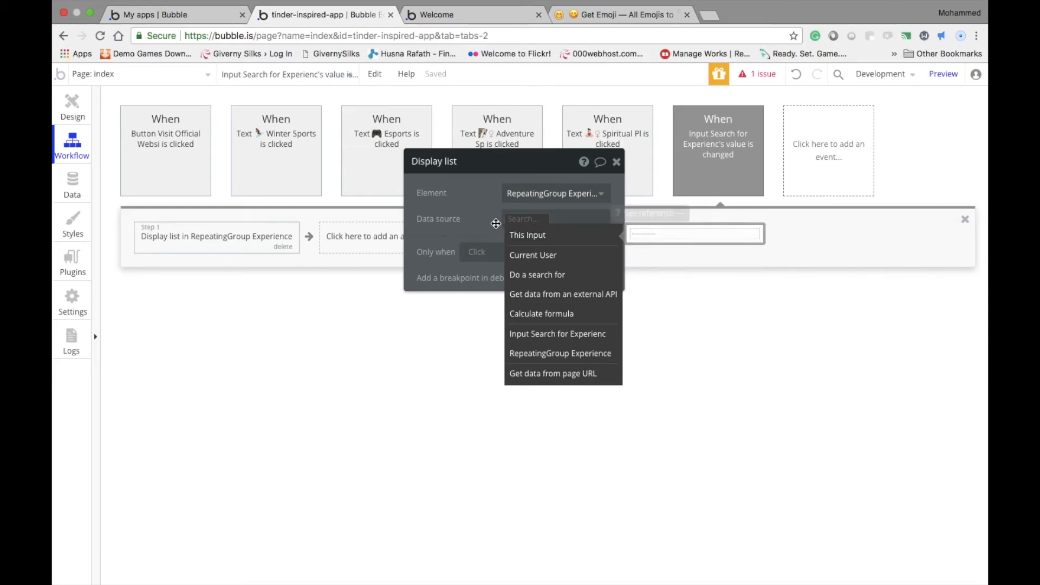
Set the Display list data source to a search for Experience with the constraint Name contains This Input's value
click(530, 275)
click(325, 193)
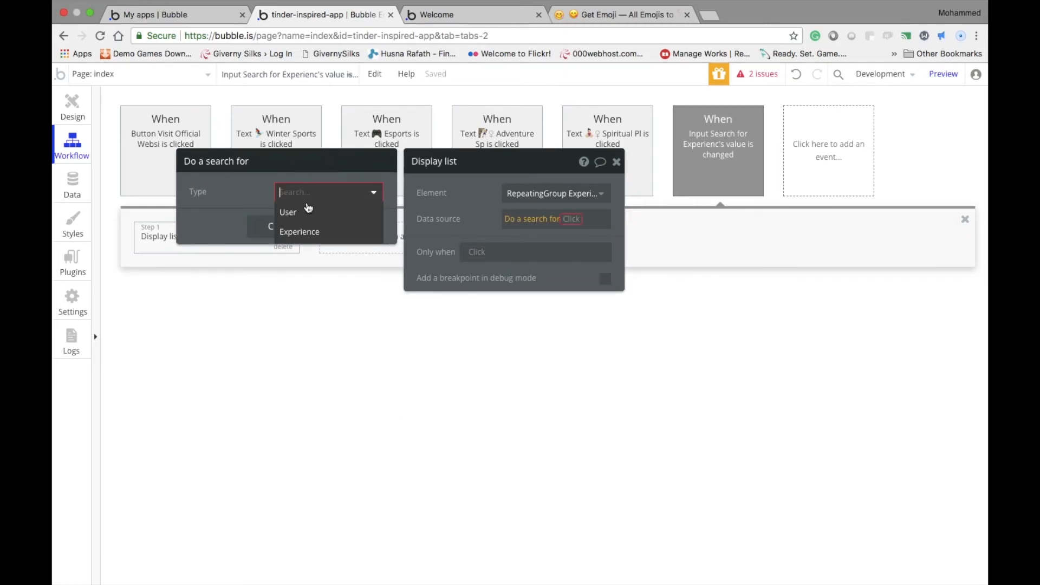
click(298, 230)
click(235, 228)
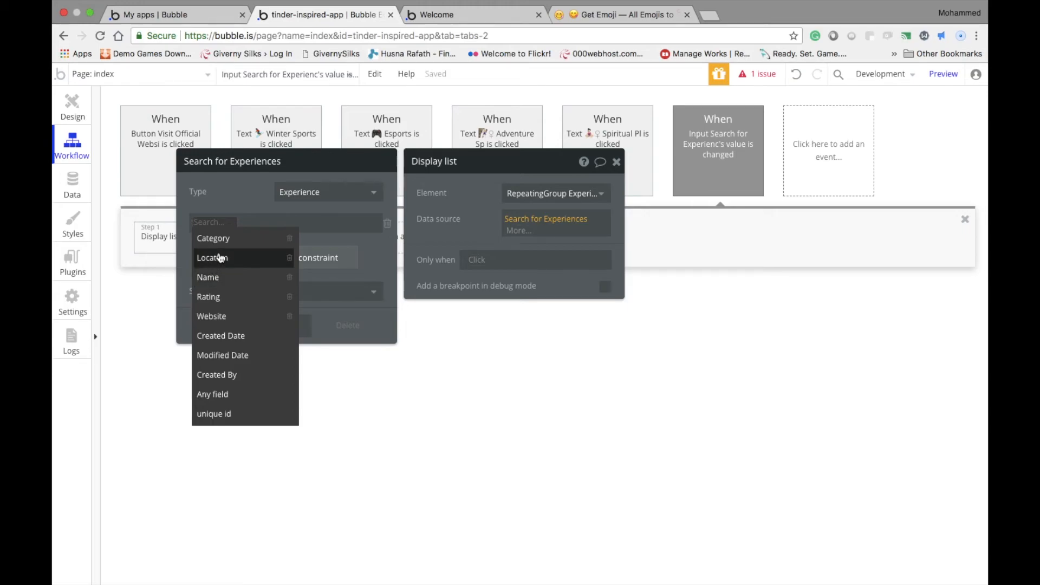
click(236, 278)
click(235, 279)
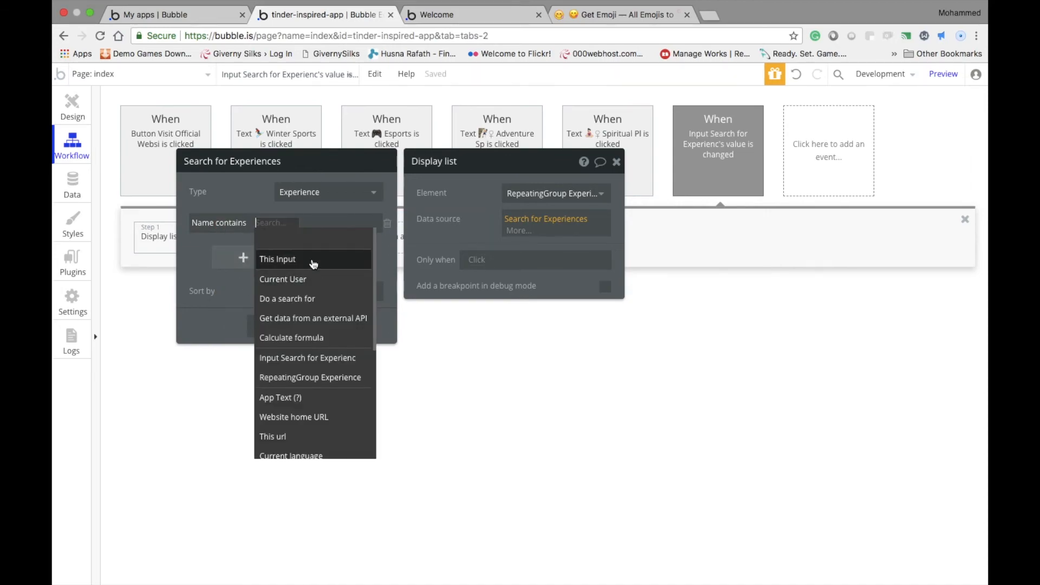
click(341, 259)
click(300, 235)
click(280, 326)
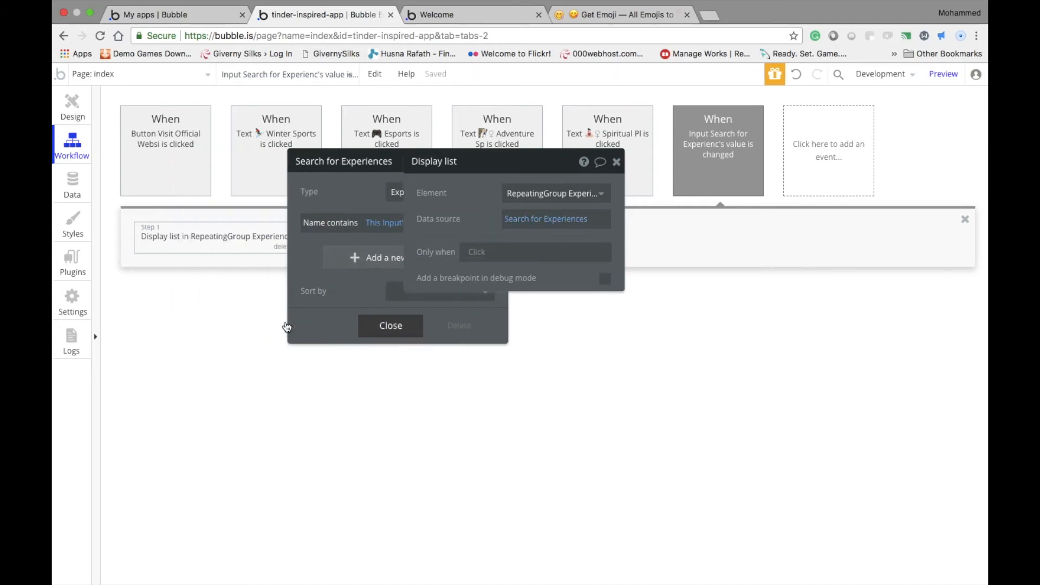
click(434, 221)
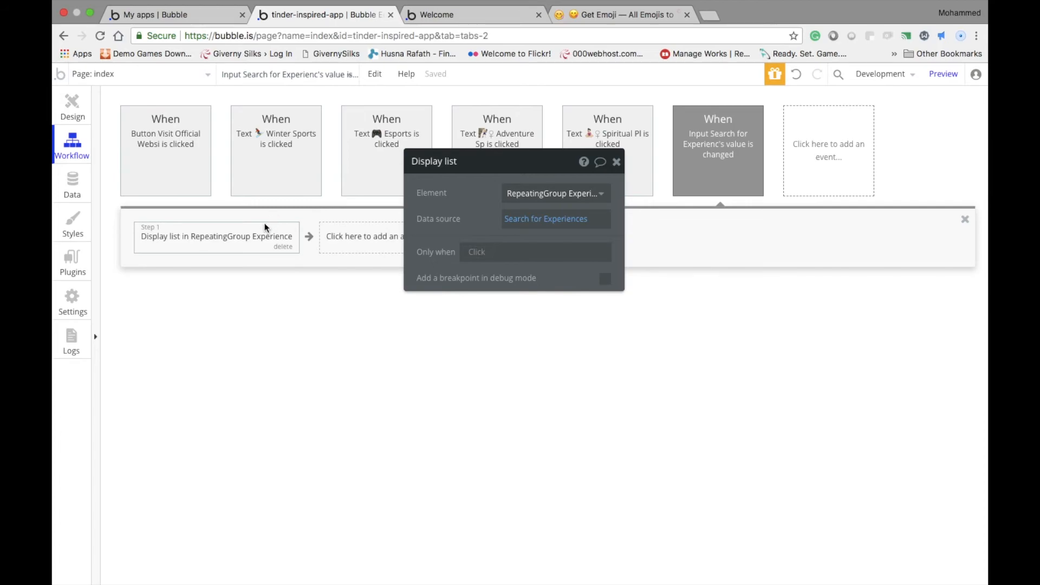
Review the Display list action's Experience search constraint and the fields of the Experience data type
click(518, 220)
drag(468, 173, 698, 179)
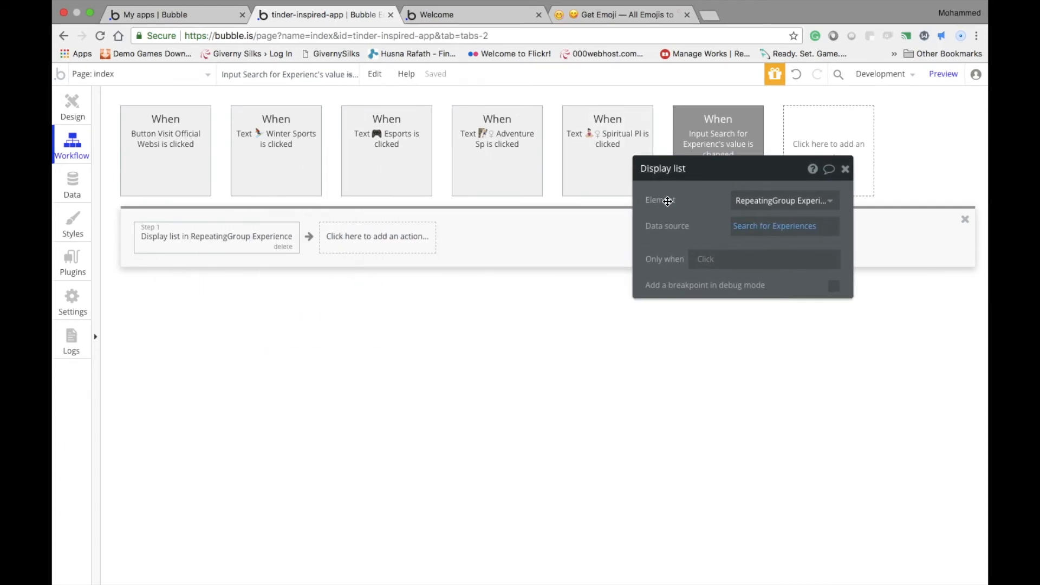
click(794, 231)
click(69, 110)
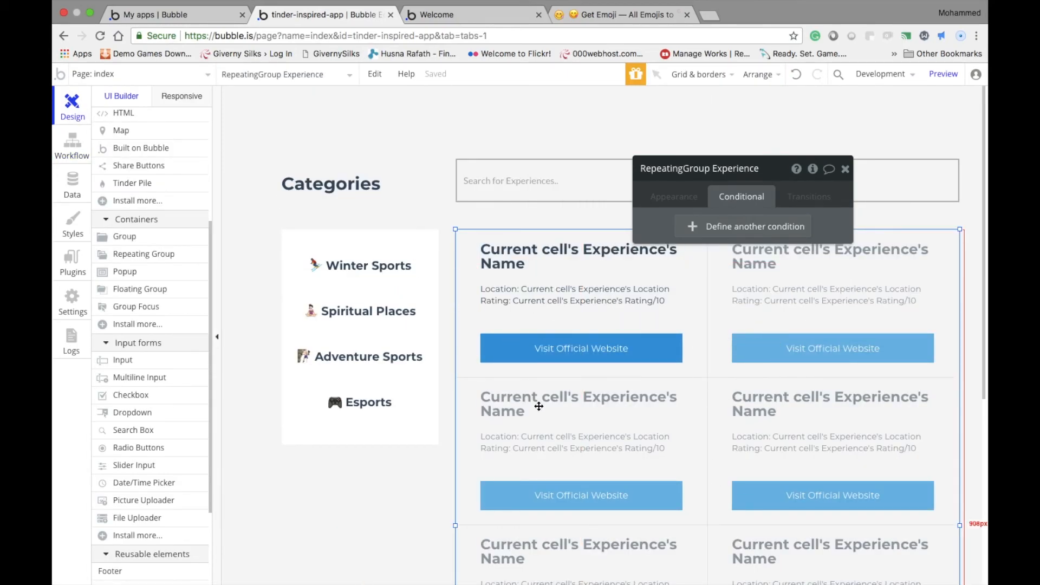
click(72, 184)
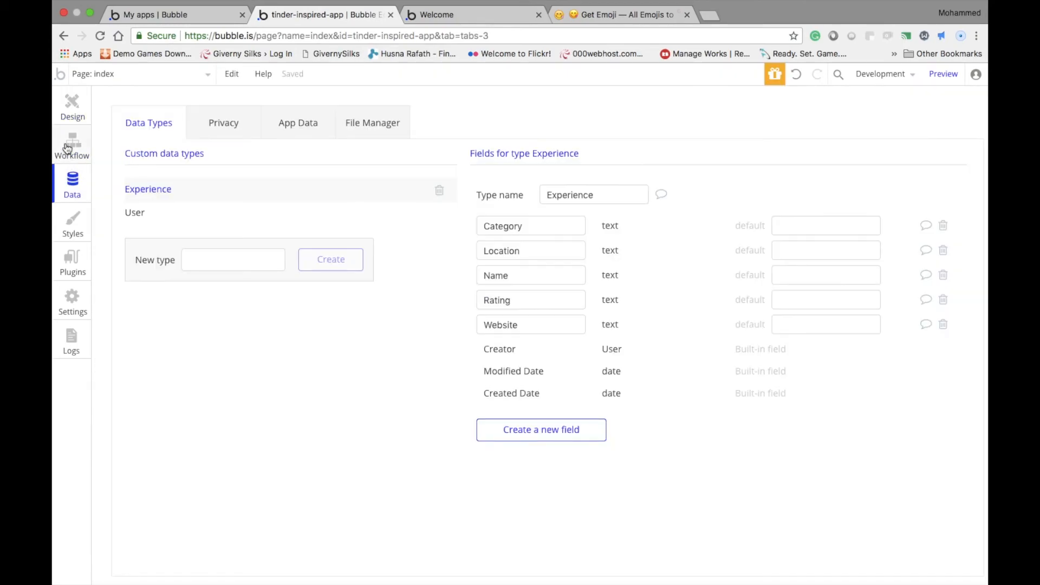
click(72, 144)
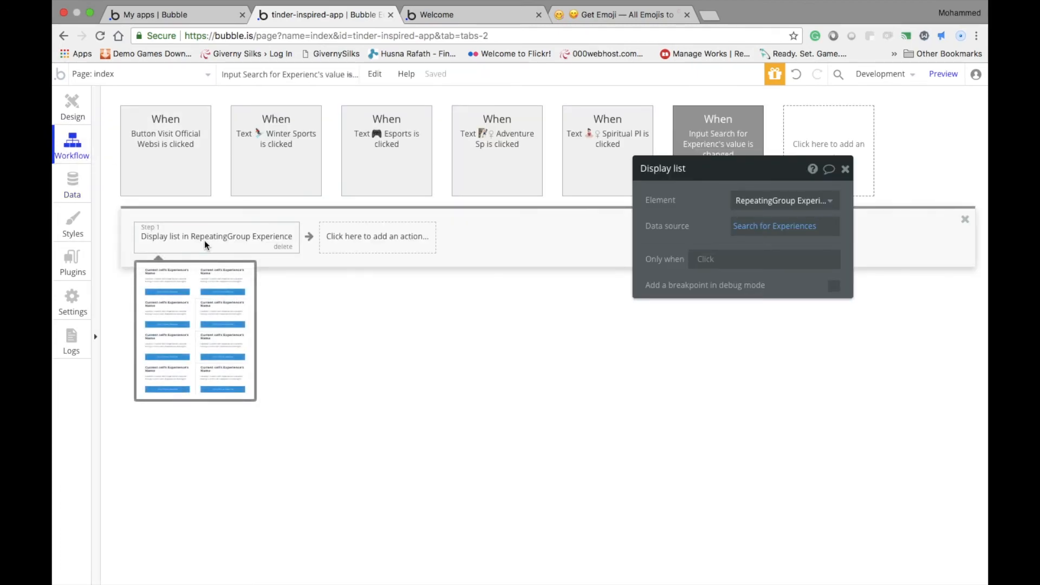
click(737, 228)
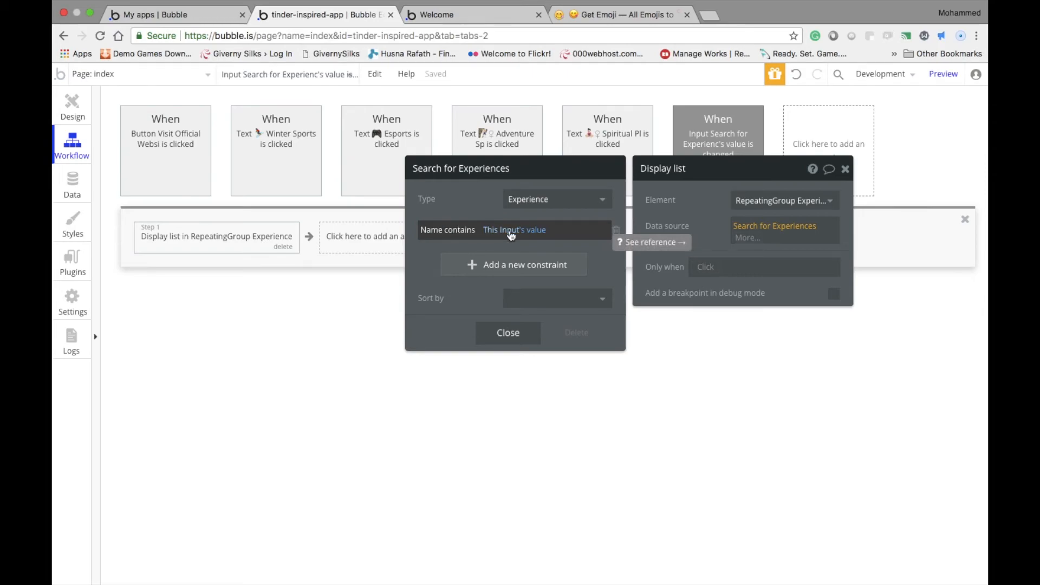
Check the search input's appearance properties in the page design and preview the page
click(78, 111)
click(466, 180)
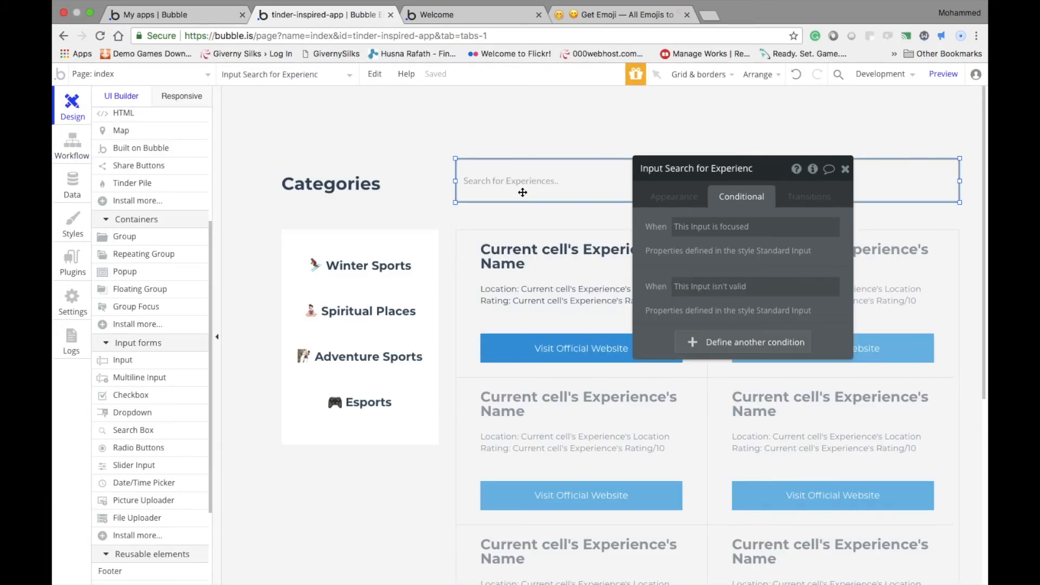
click(683, 198)
click(944, 74)
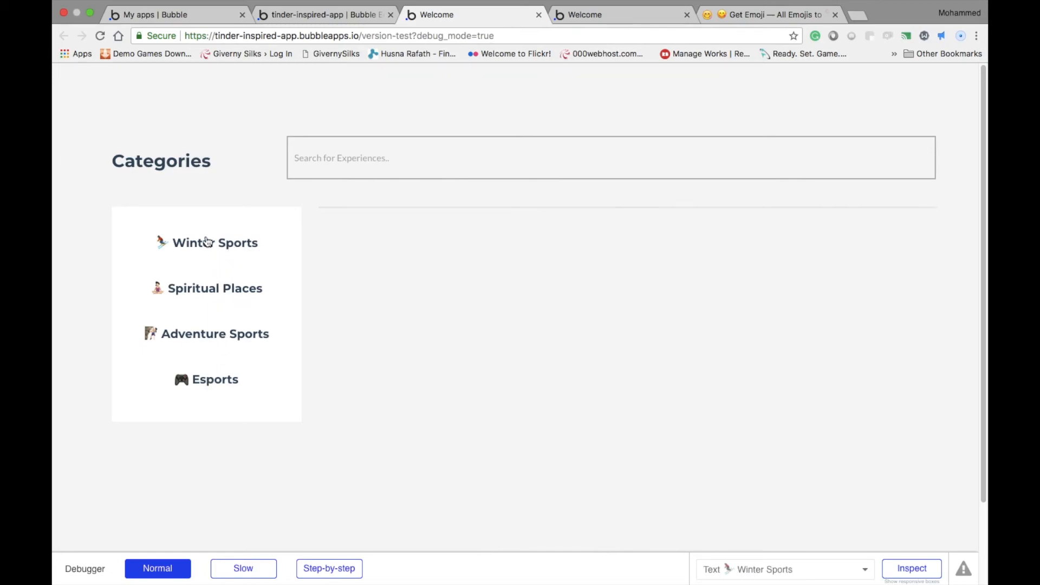
click(338, 16)
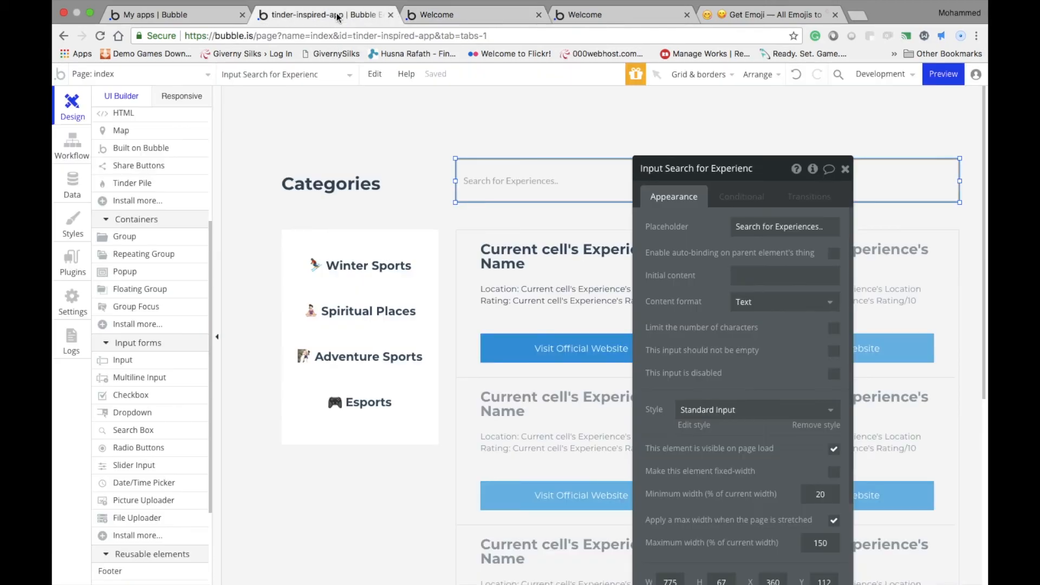
Start a new Experience entry from the All Experiences view of the app data
click(83, 188)
click(313, 121)
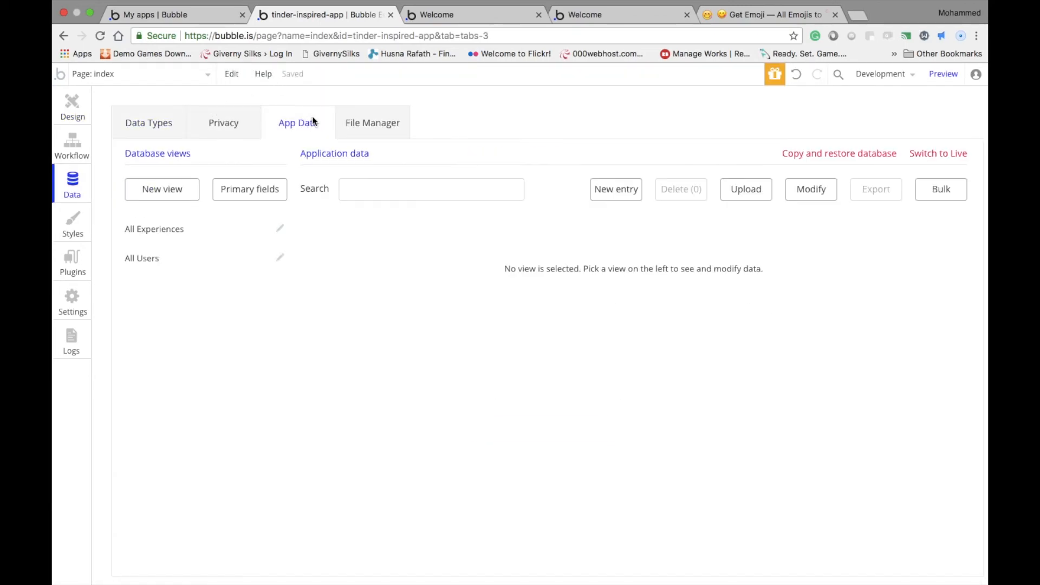
click(211, 256)
click(205, 230)
click(635, 191)
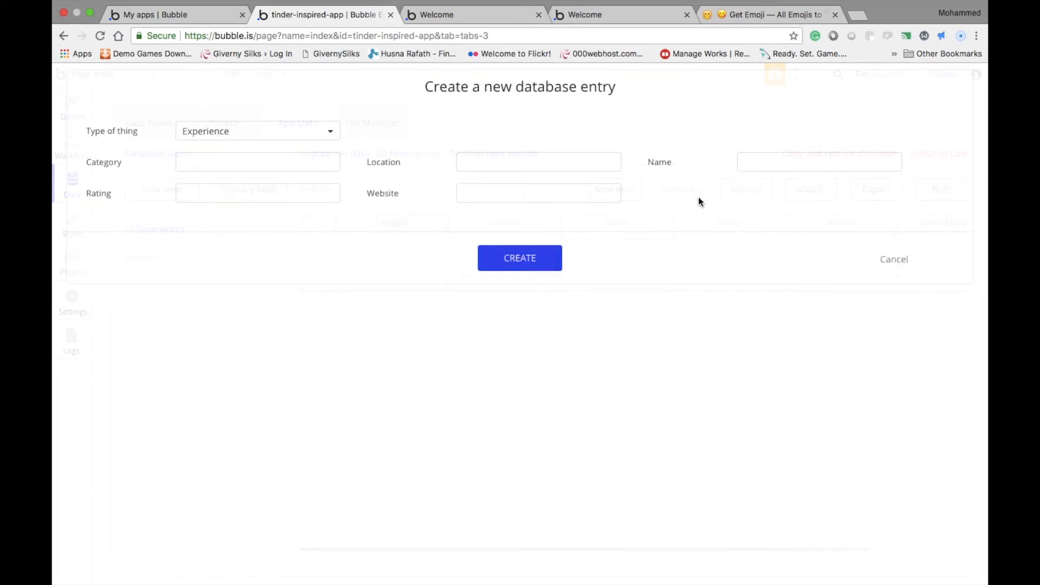
Set the new entry's Category to "Winter Sports" and check the category names on the preview page
click(319, 158)
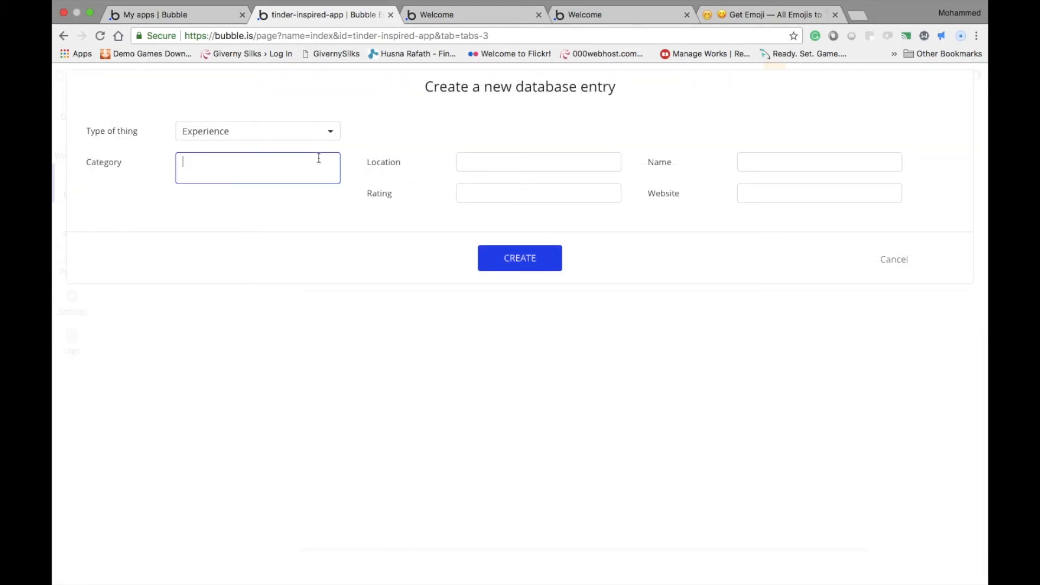
text(Winte)
click(427, 153)
click(237, 166)
drag(238, 160, 175, 155)
click(434, 147)
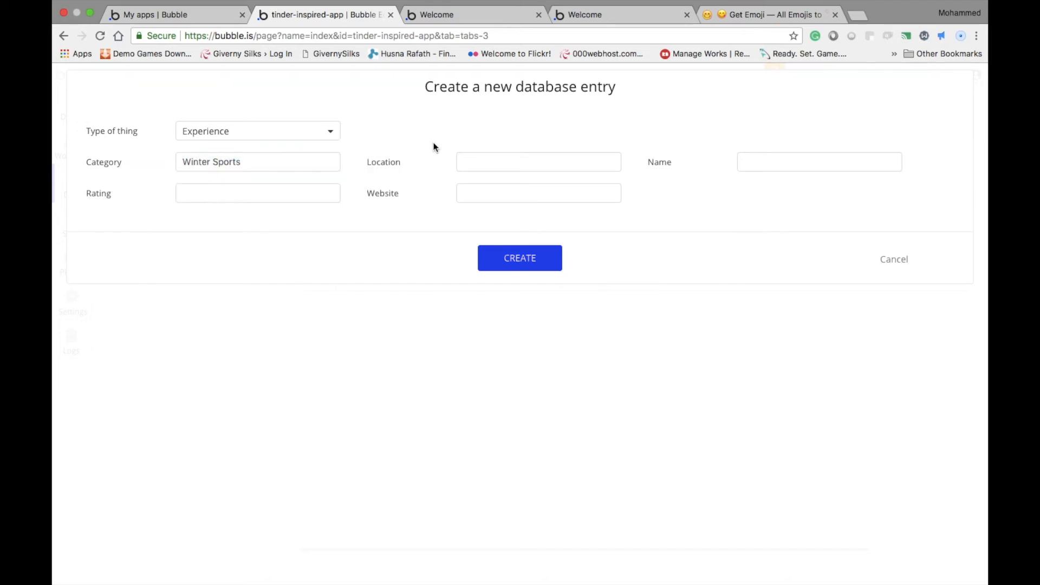
click(486, 22)
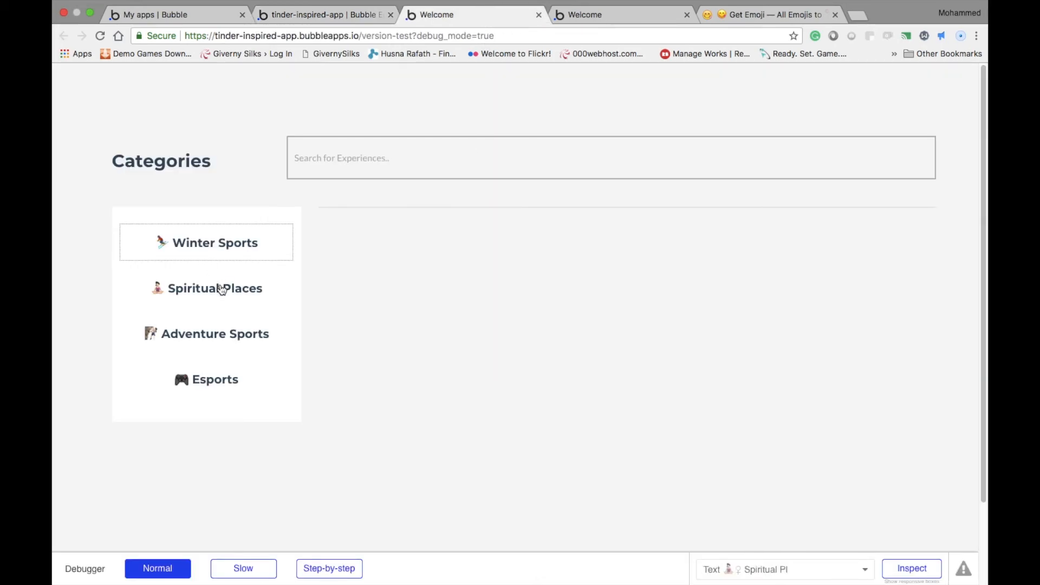
click(314, 21)
Fill in the new entry's Location as "Hong Kong", Name as "Ocean Park" and Rating as 7
click(465, 165)
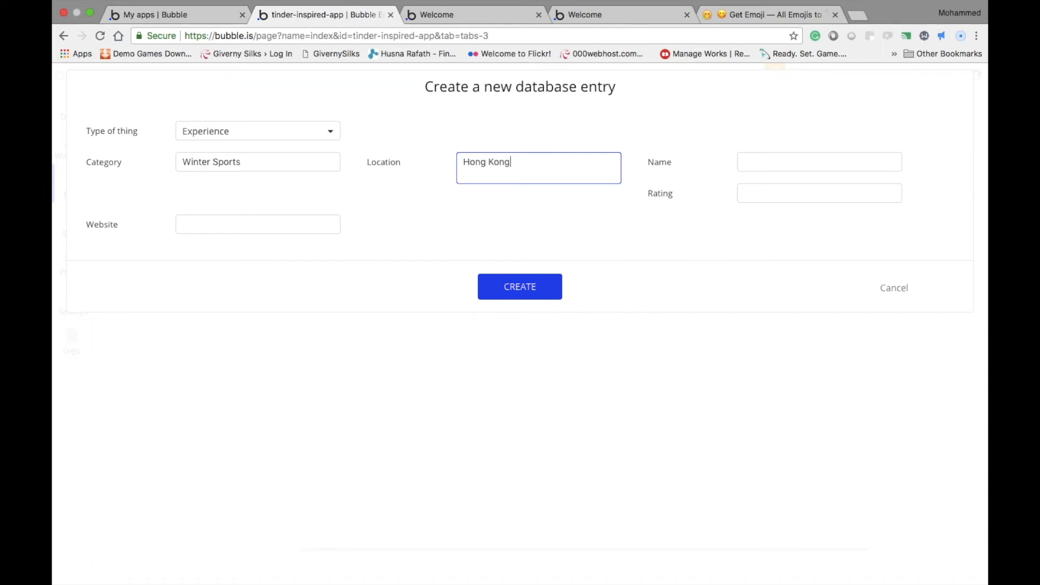
key(Tab)
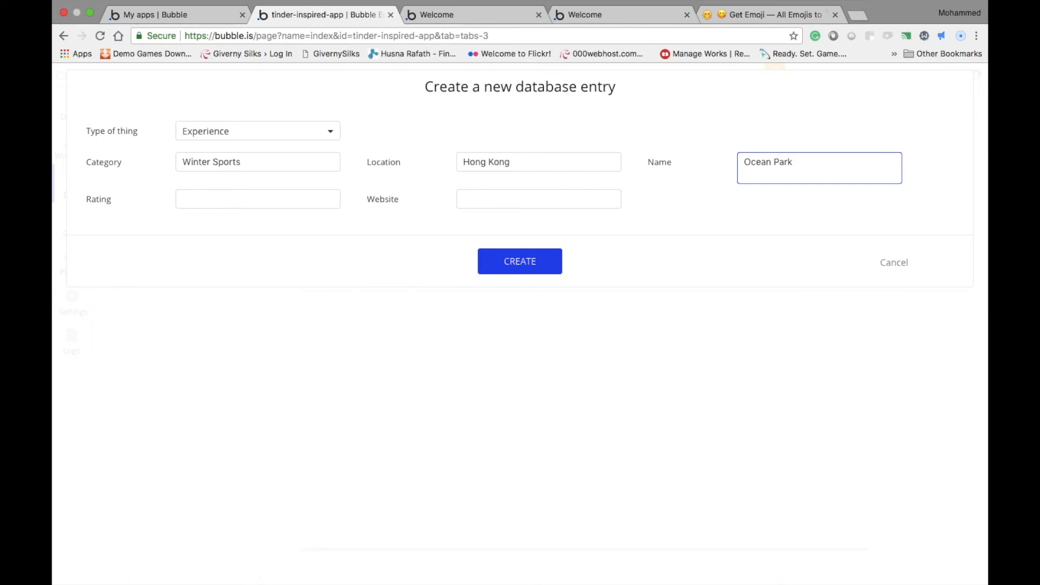
click(306, 197)
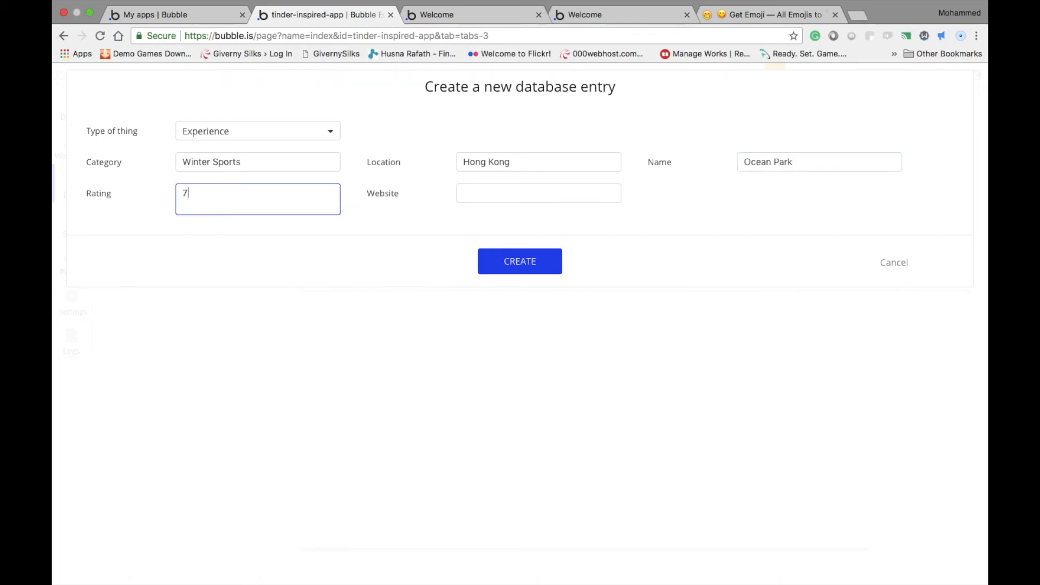
Search Google in a new browser tab for "ocean park hong kong" and copy the official website's address
click(589, 195)
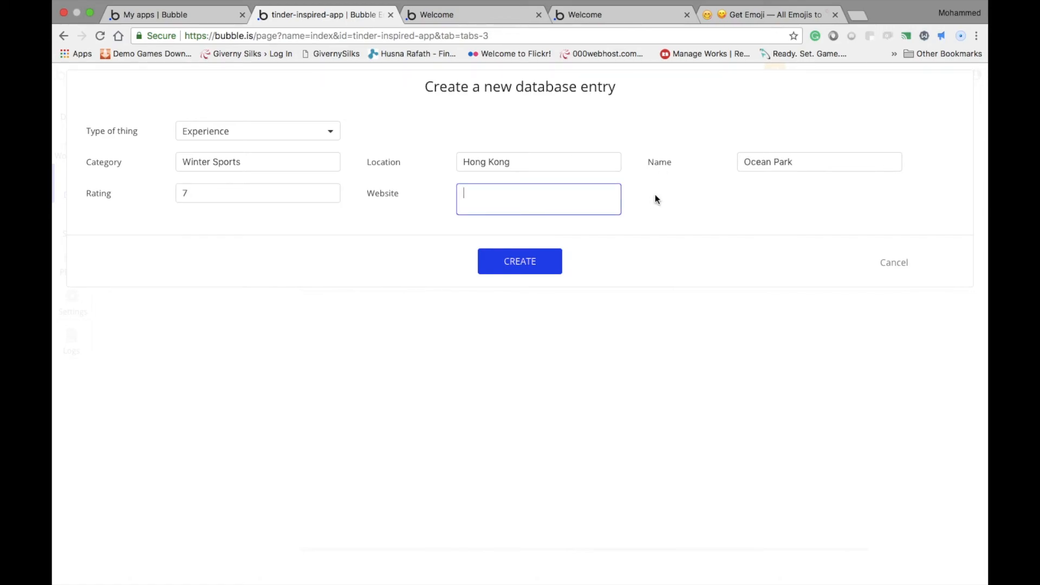
key(super+t)
text(google)
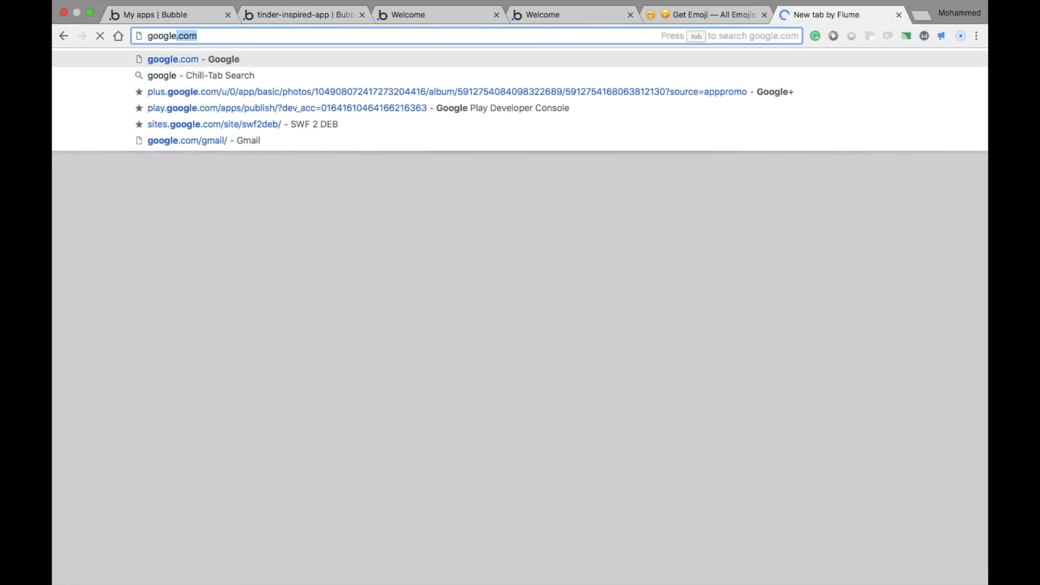
key(Return)
text(ocean park hon)
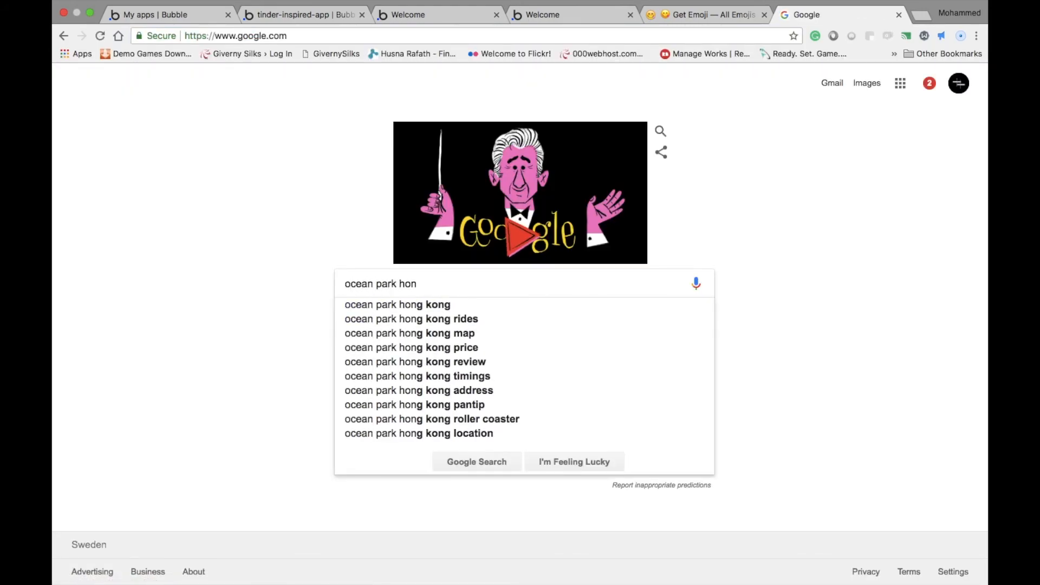
key(Down)
key(Return)
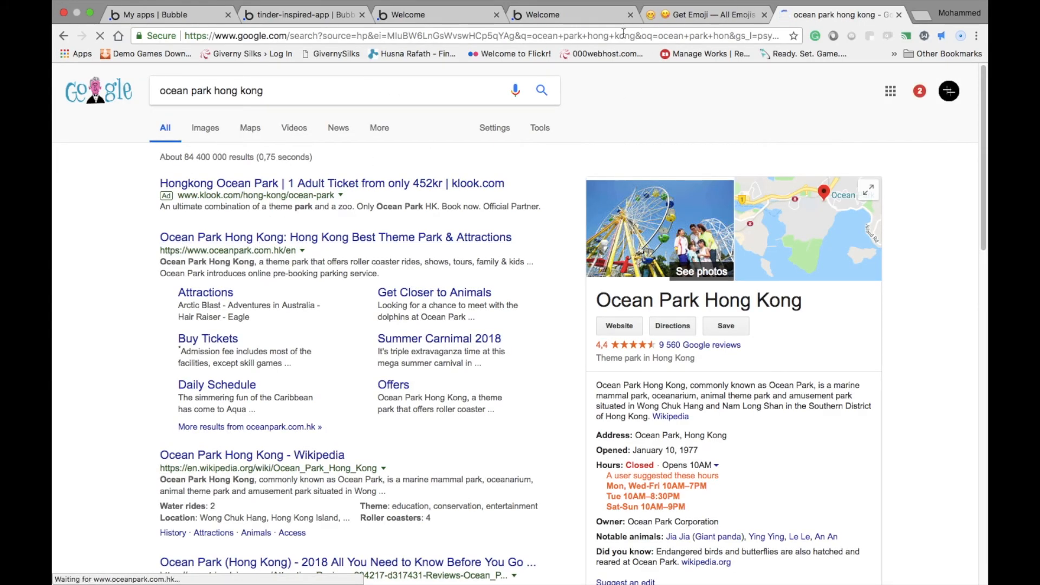
click(352, 37)
key(ctrl+c)
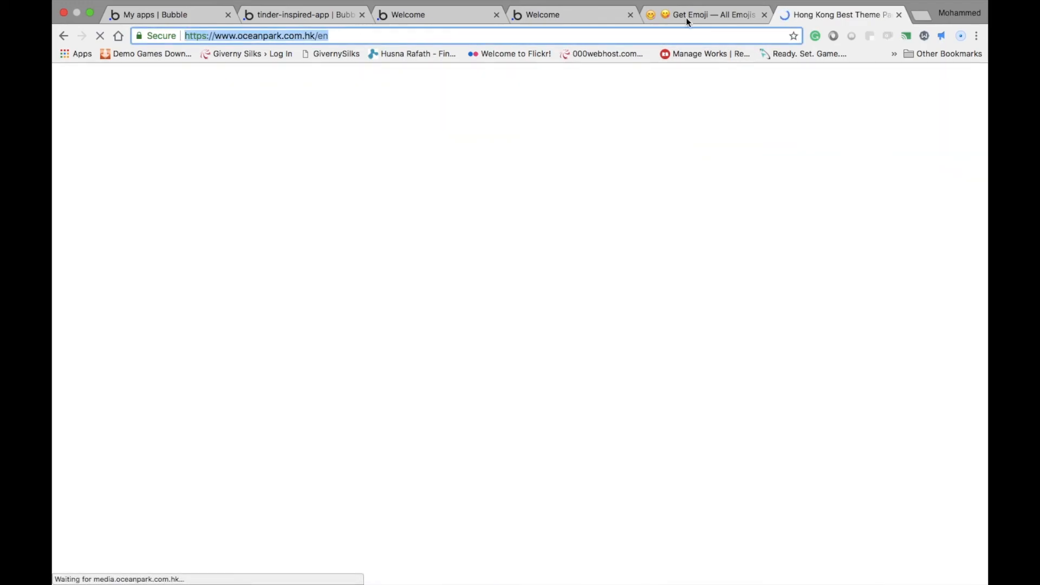
click(414, 15)
click(313, 14)
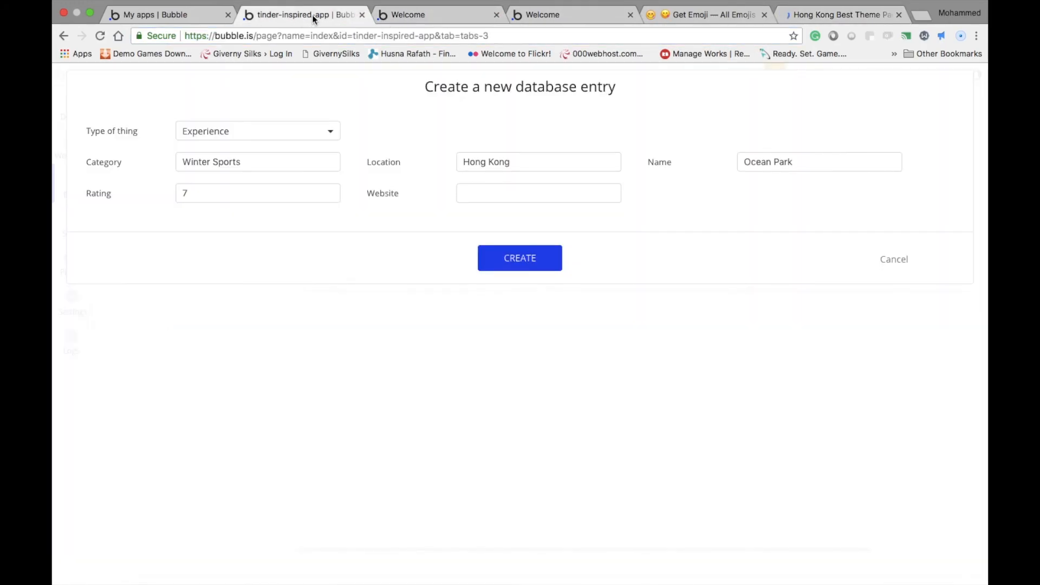
click(463, 188)
key(ctrl+v)
click(520, 258)
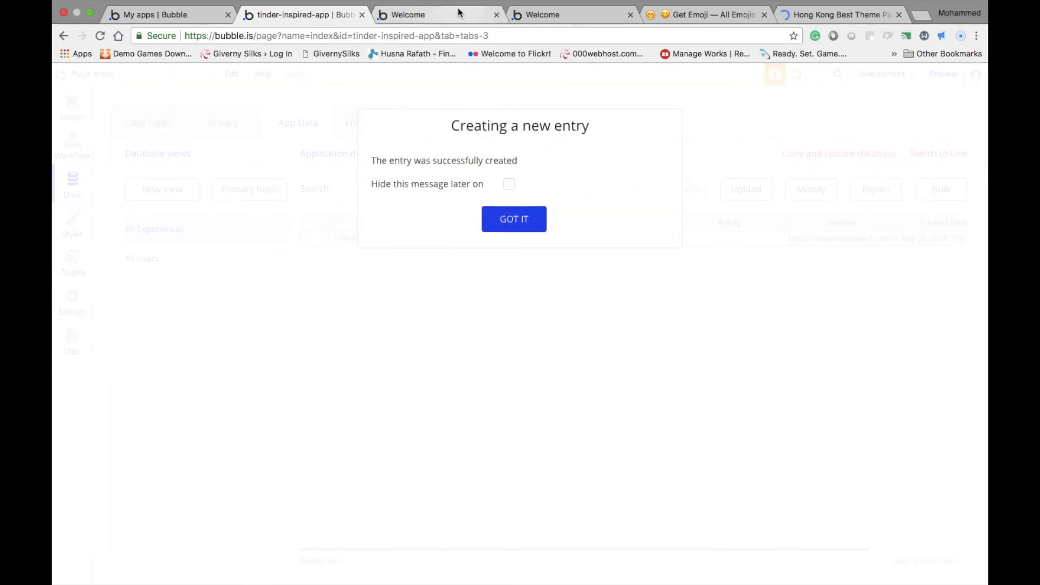
click(509, 185)
click(517, 233)
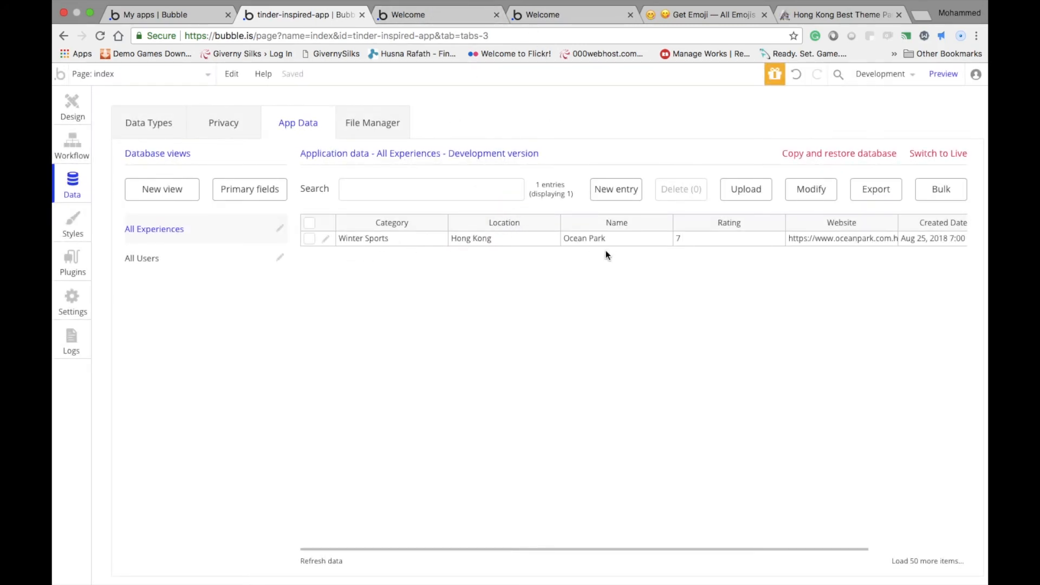
Check the Ocean Park card on the preview page and test its official website link, returning to the preview
click(423, 13)
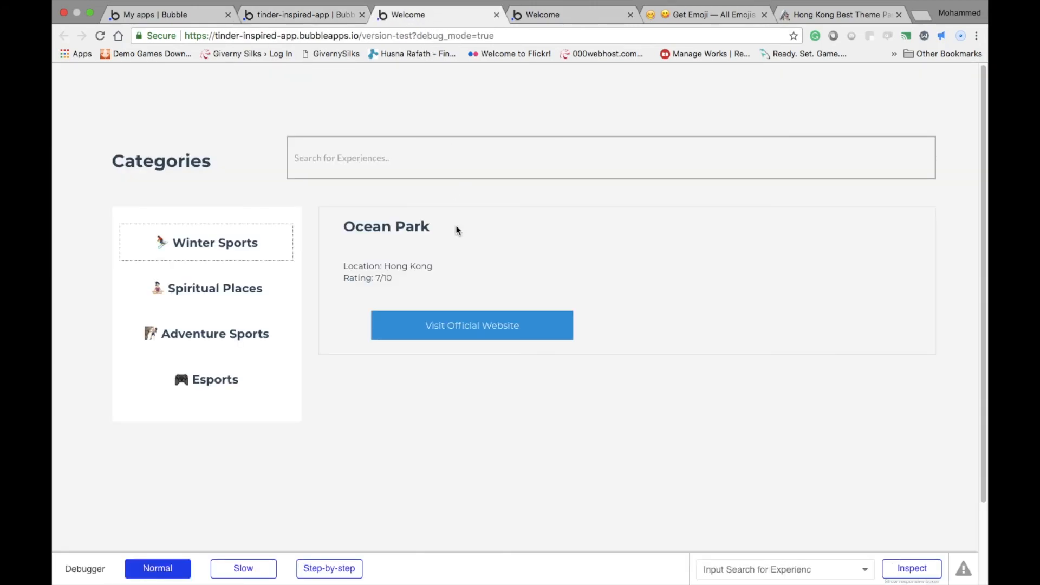
drag(386, 233, 483, 229)
click(360, 323)
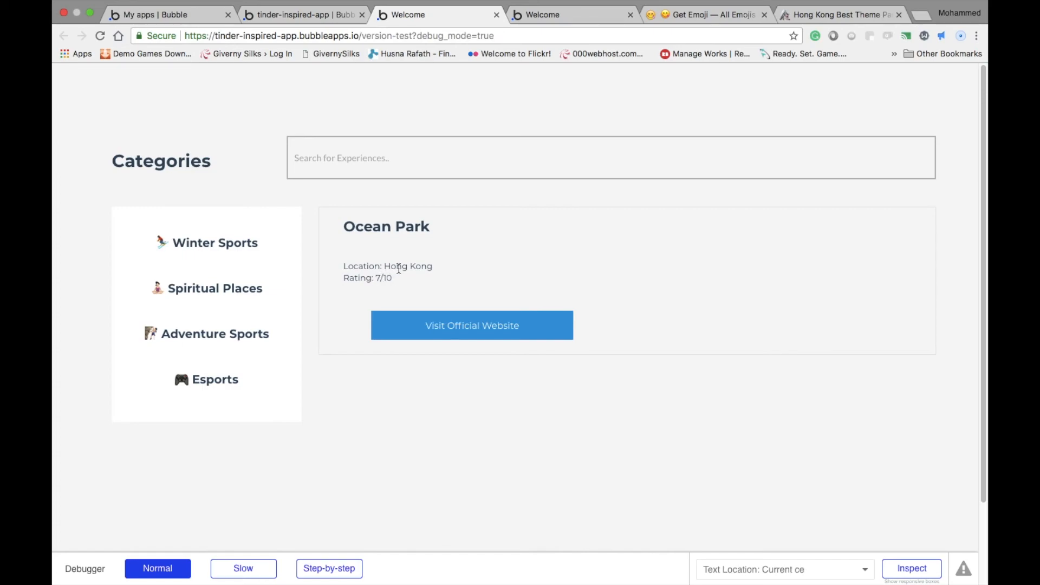
click(414, 324)
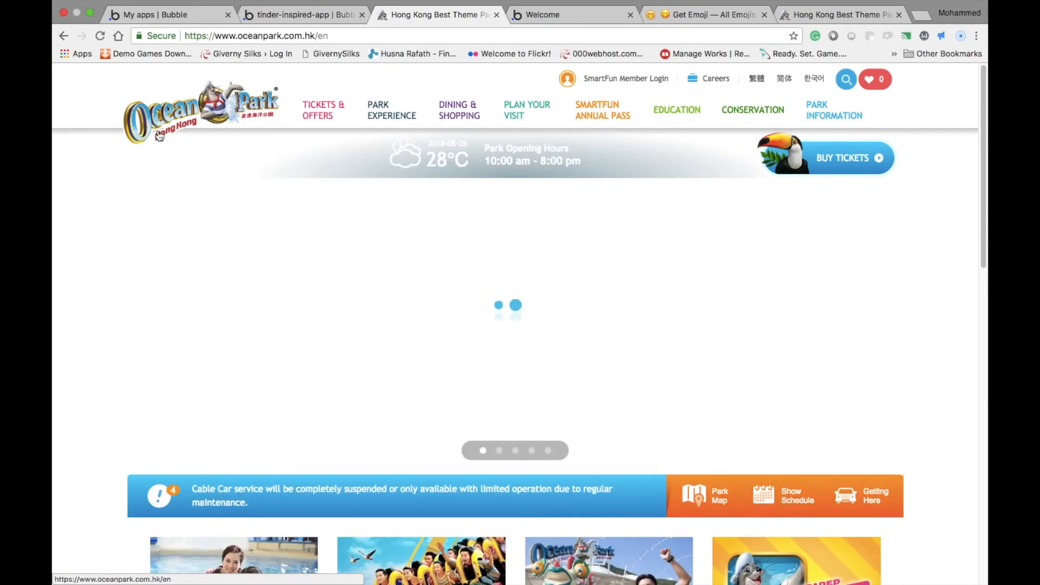
click(61, 37)
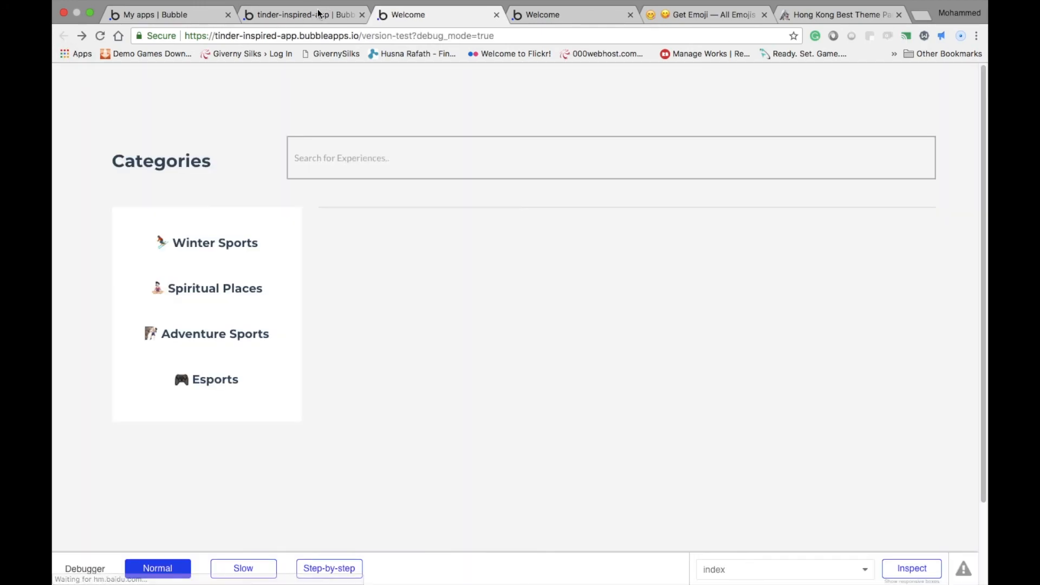
Check the Ocean Park entry's category in the editor and test the Spiritual Places, Winter Sports and Adventure Sports filters on the preview page
click(325, 14)
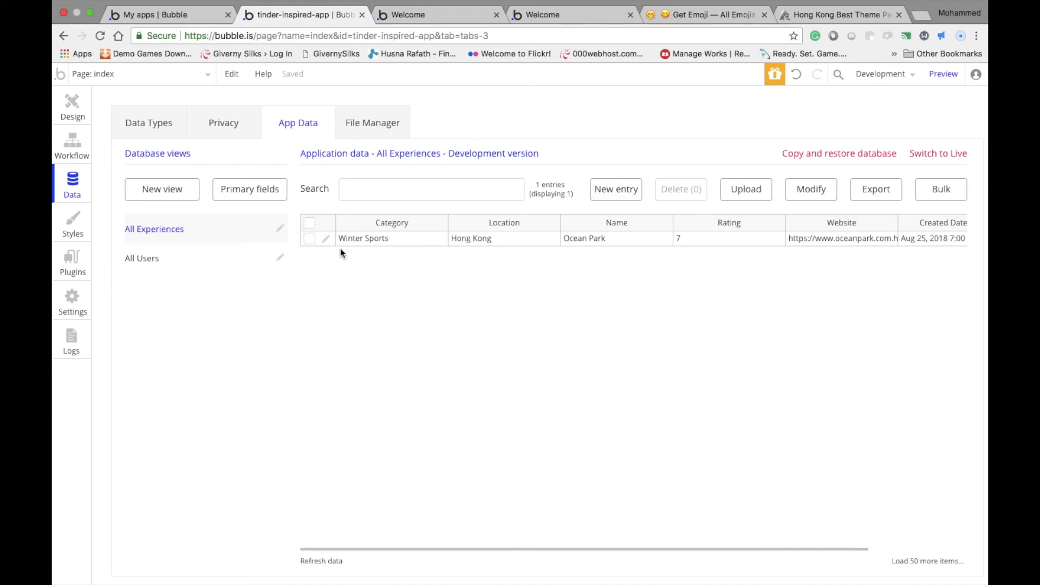
click(408, 14)
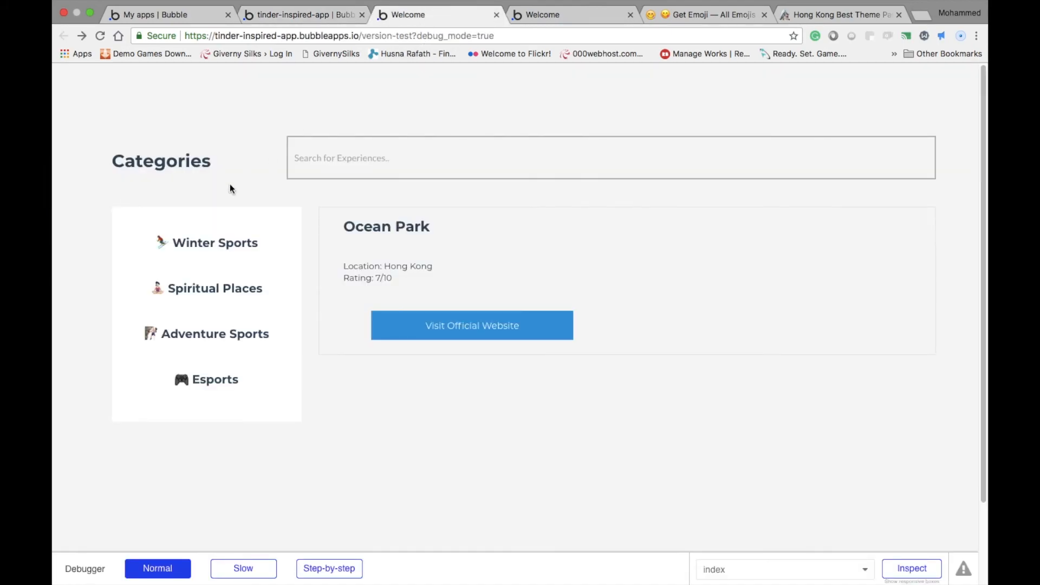
click(181, 300)
click(219, 248)
click(225, 333)
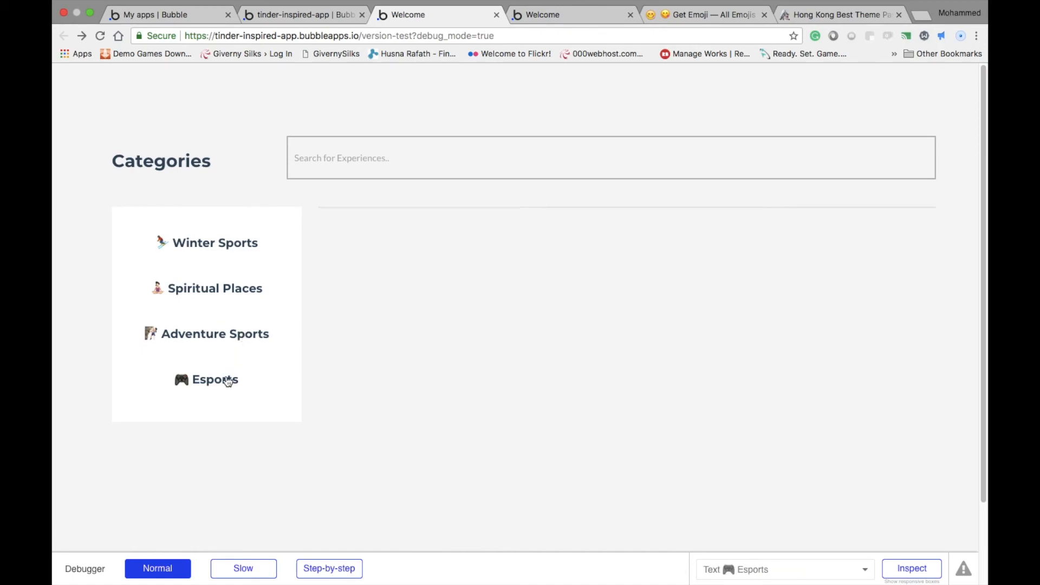
click(234, 239)
click(240, 243)
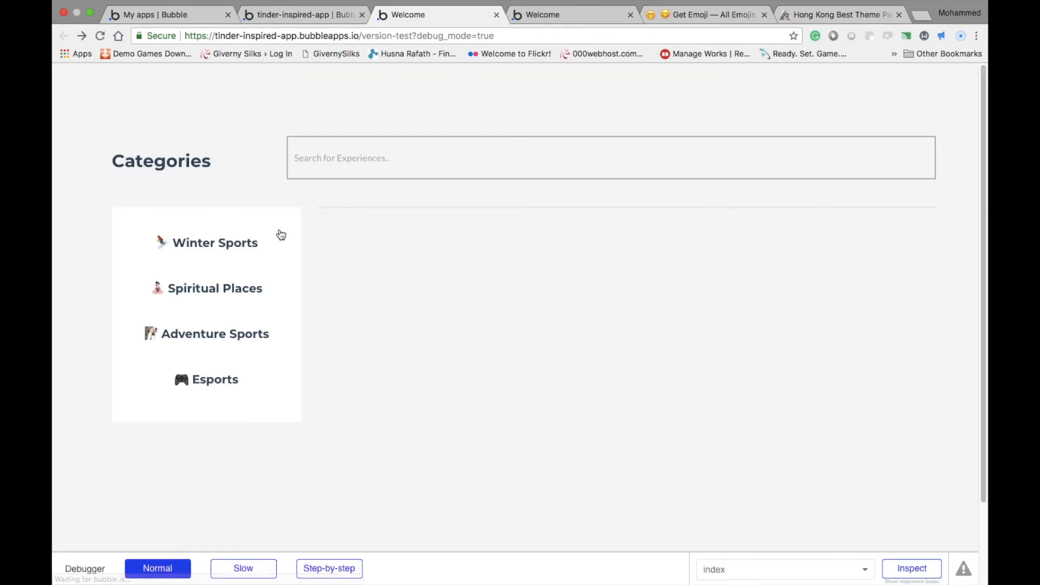
drag(365, 226, 397, 227)
click(382, 226)
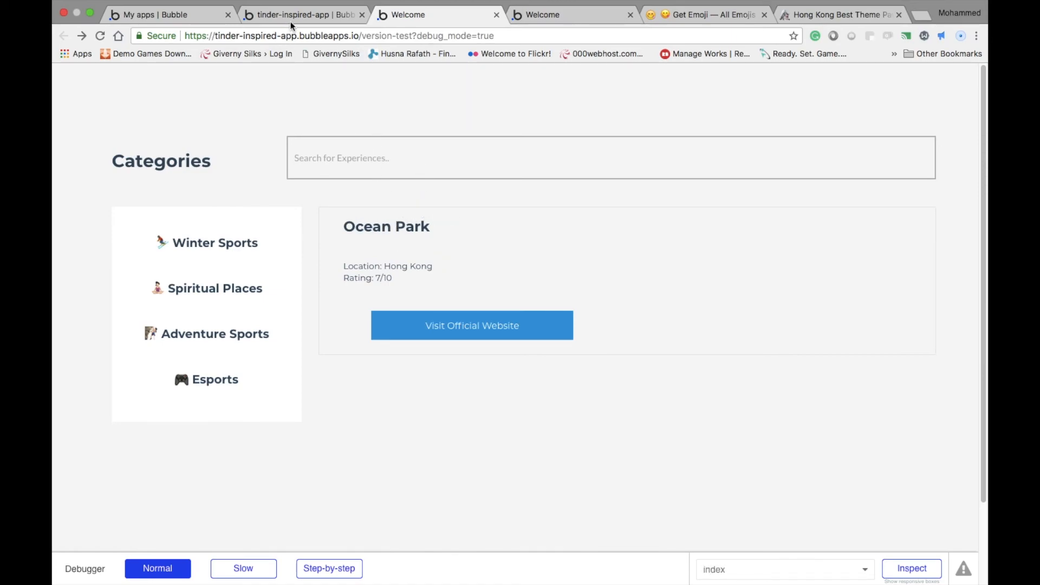
Start a new Experience entry in the Bubble editor with Category "Esports" and Location "Stockholm, Sweden"
click(316, 22)
click(622, 194)
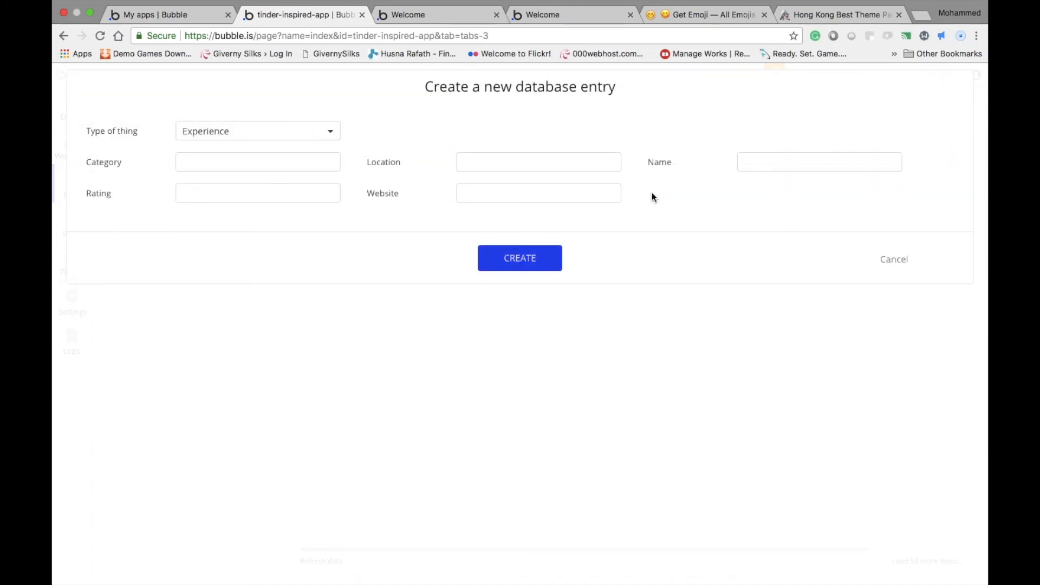
click(211, 161)
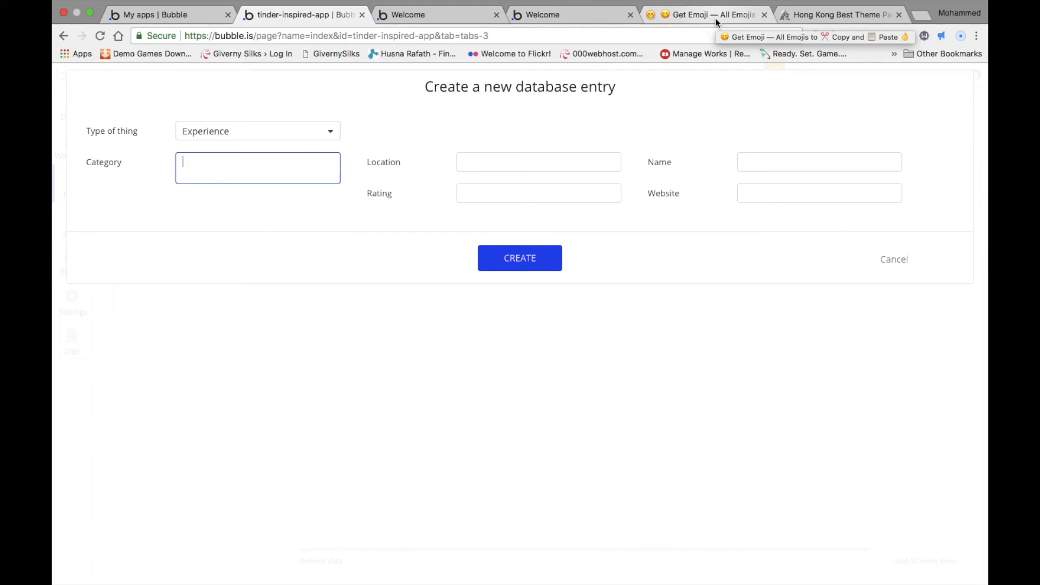
text(Esports)
click(585, 157)
text(Jo)
text(Stockholm)
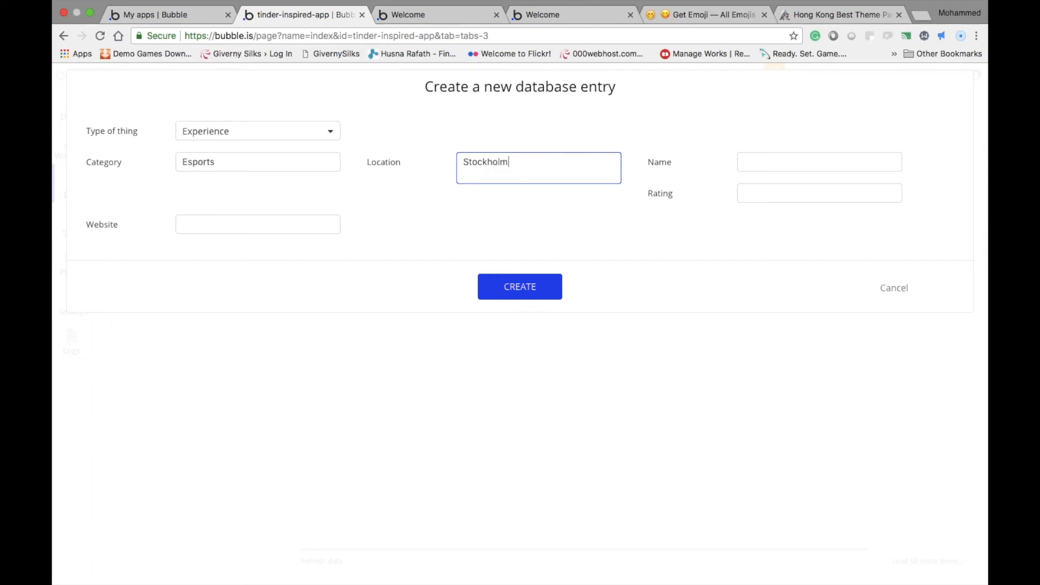
text(, Sweden)
key(Tab)
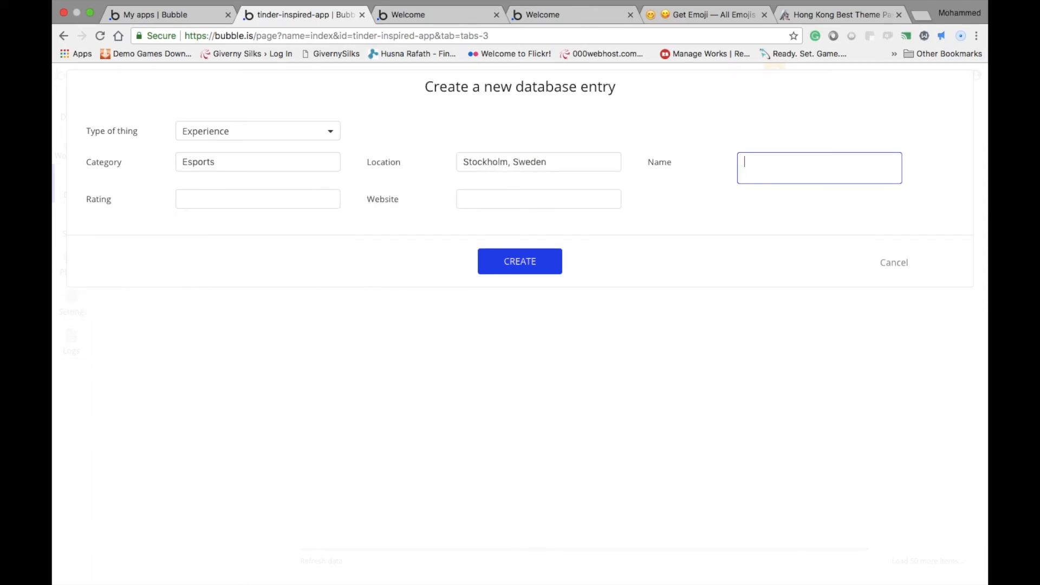
Fill in the new entry's Name as "Esports Festival" and its Rating as 9
text(Esports Festic)
text(al)
key(Tab)
text(9)
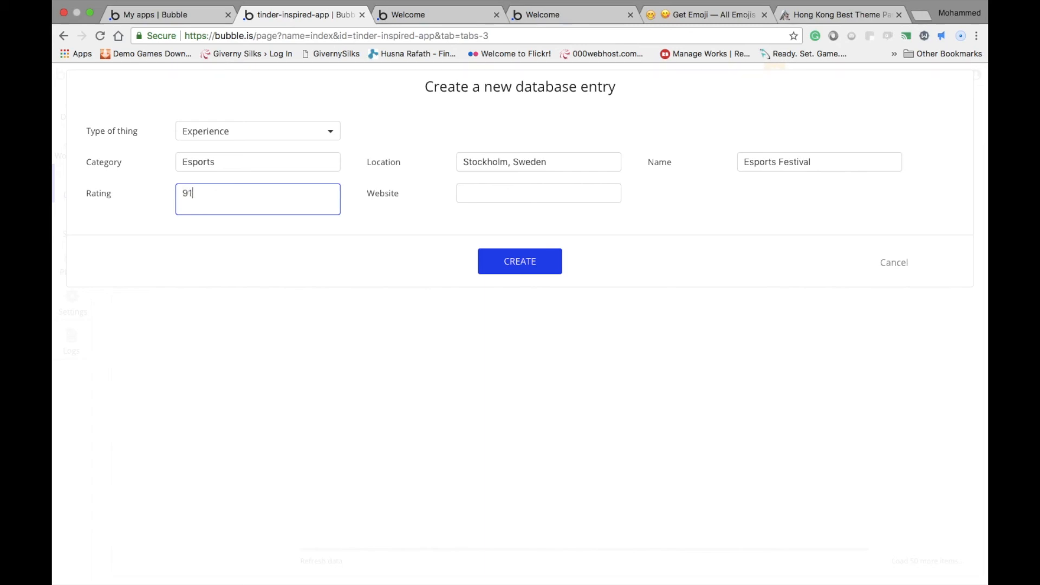
Enter the personal site's address as the new entry's Website and create the entry
click(556, 185)
text(http)
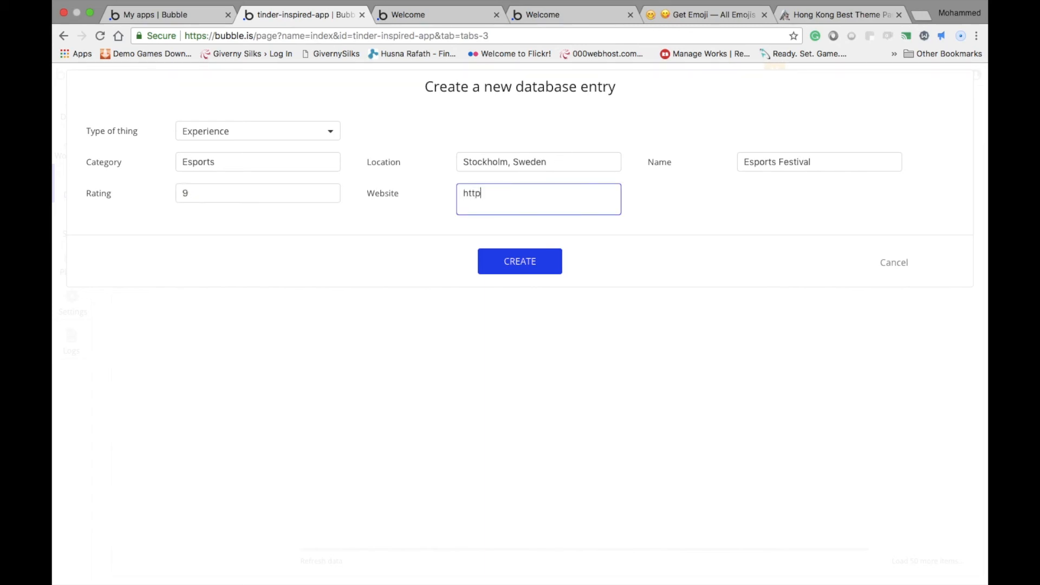
text(://haashir.in)
click(506, 262)
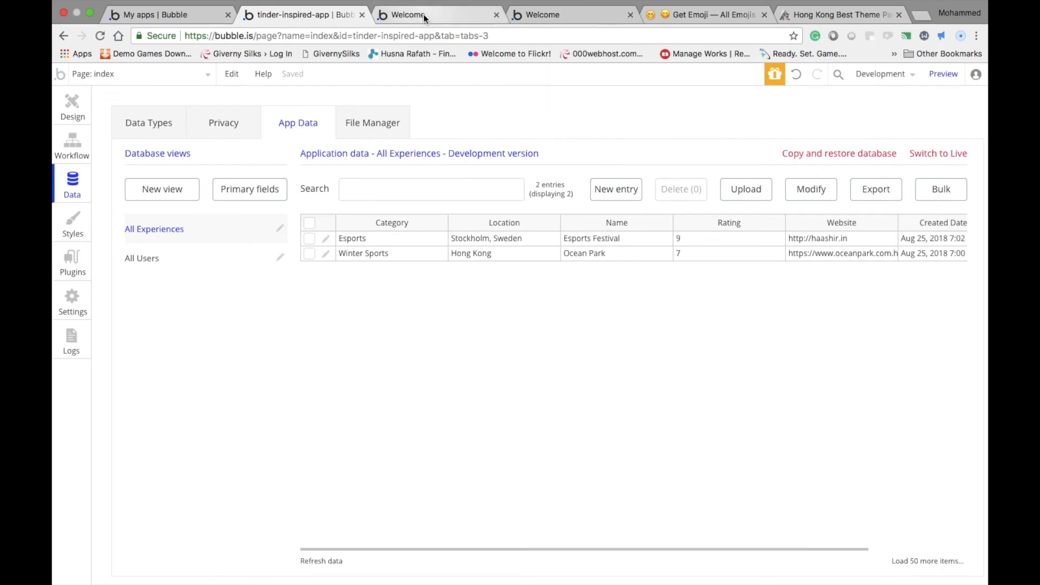
Test the Esports category filter on the preview page and return to the Bubble editor
click(424, 14)
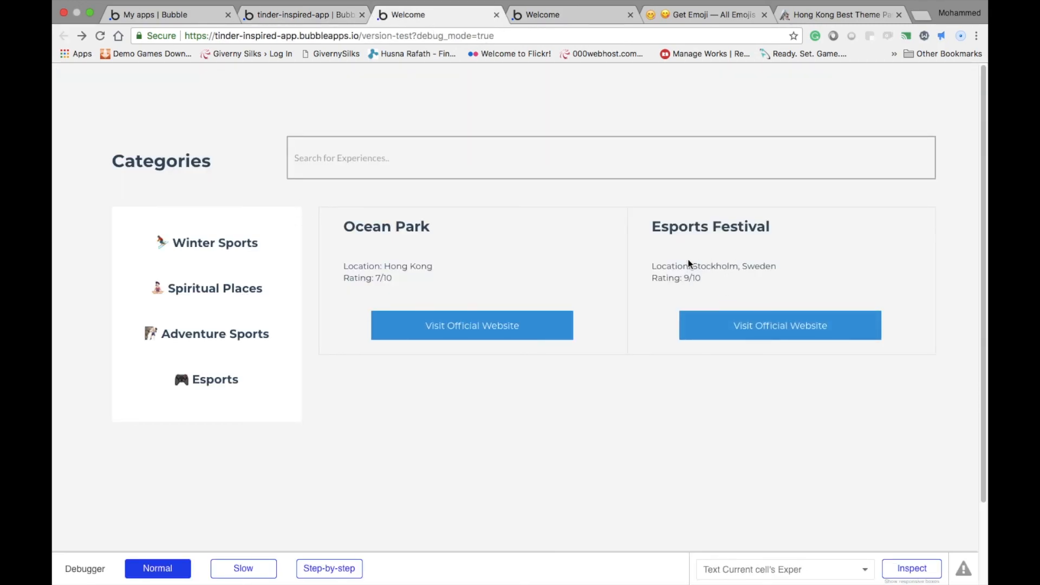
click(216, 382)
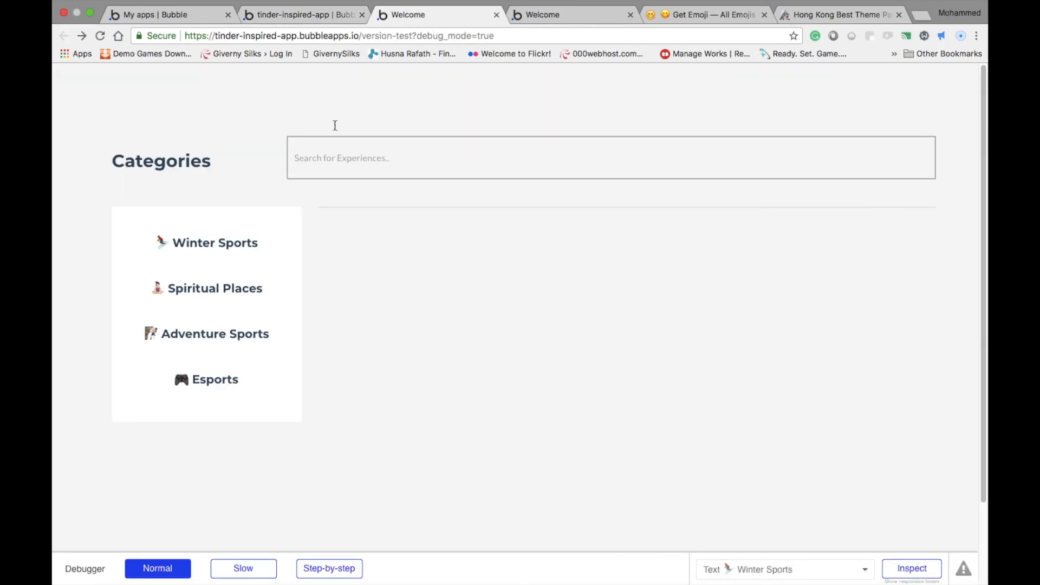
click(323, 19)
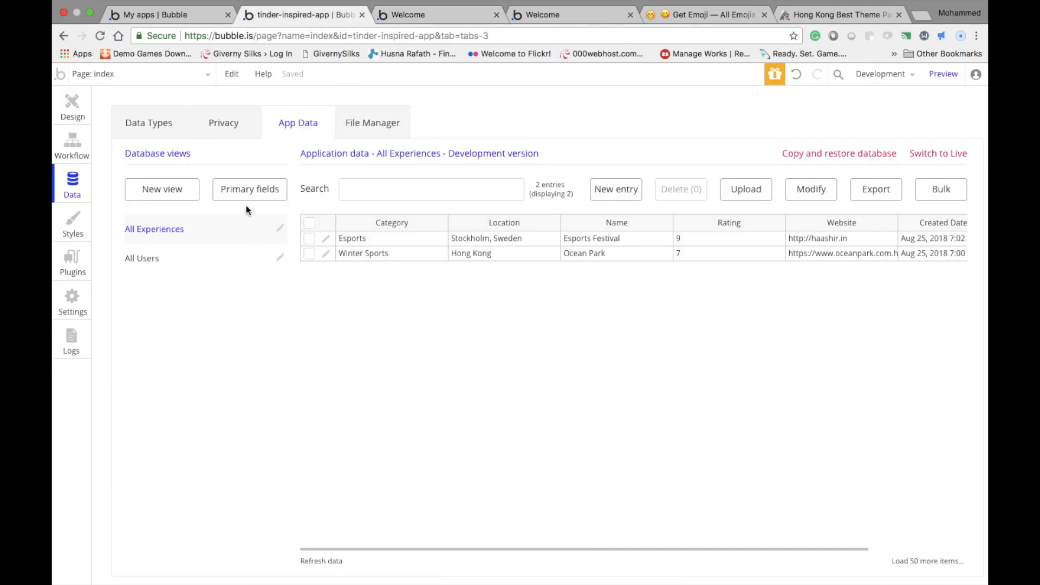
Set the Category constraint to "Esports" in the Display list search of the workflow for the Esports text
click(75, 111)
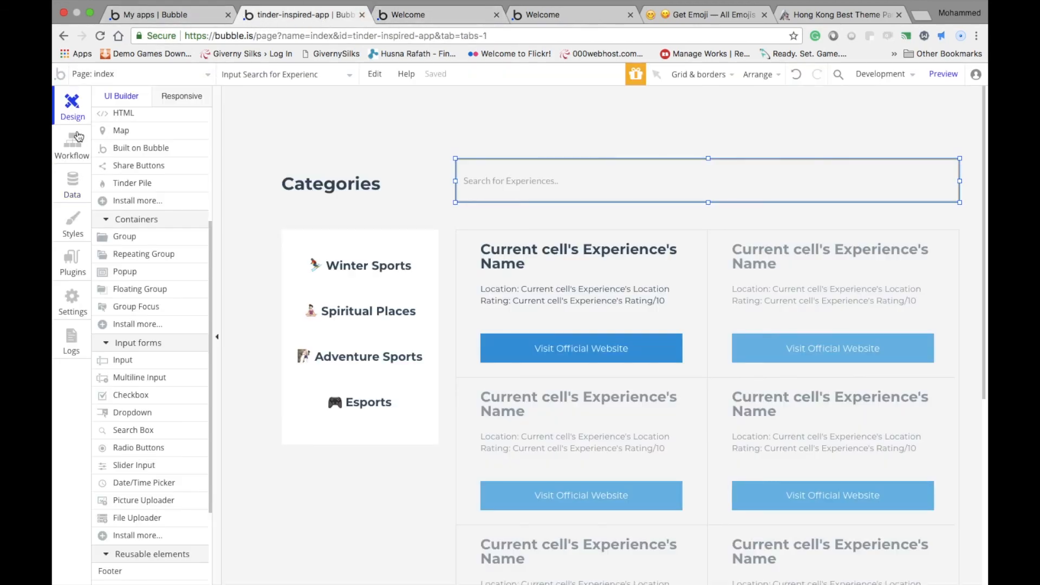
click(77, 136)
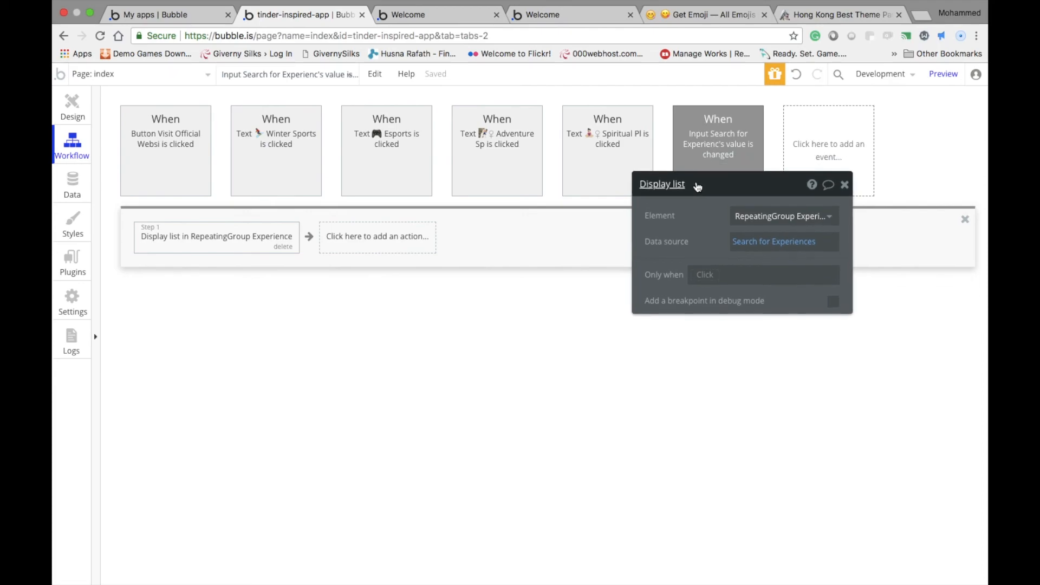
click(600, 151)
click(376, 134)
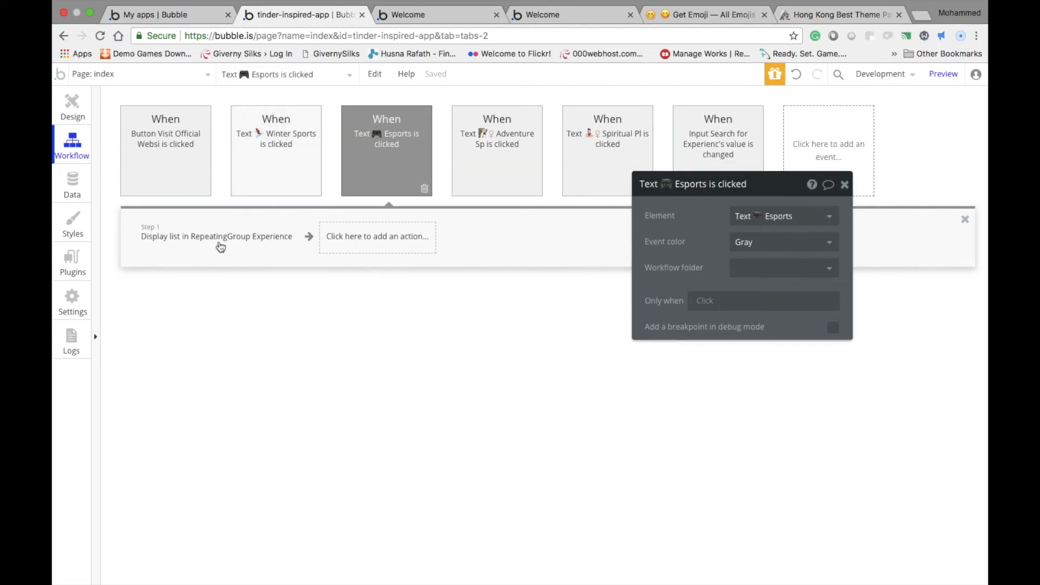
click(221, 238)
click(774, 241)
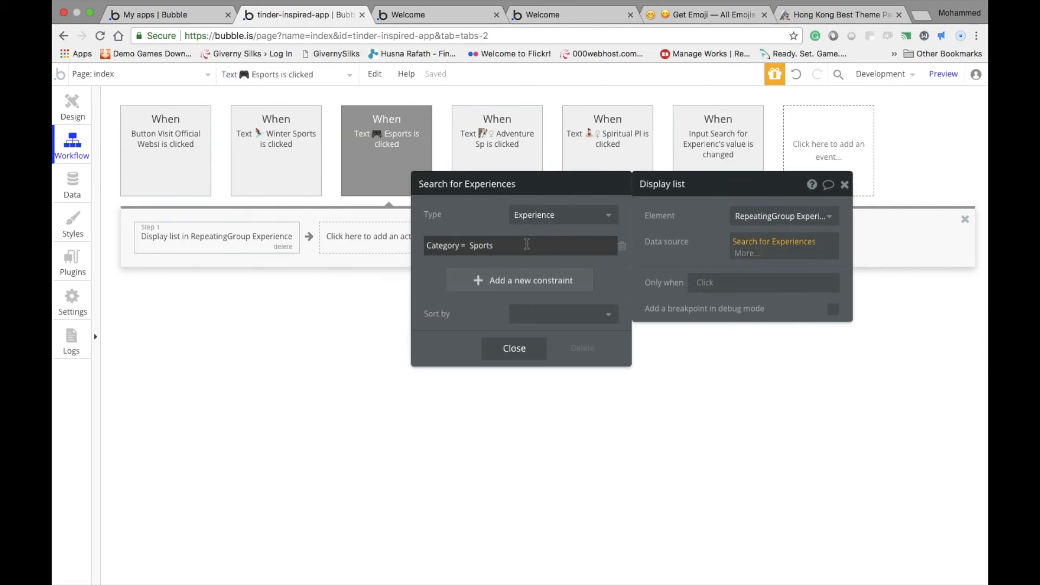
click(520, 245)
text(E)
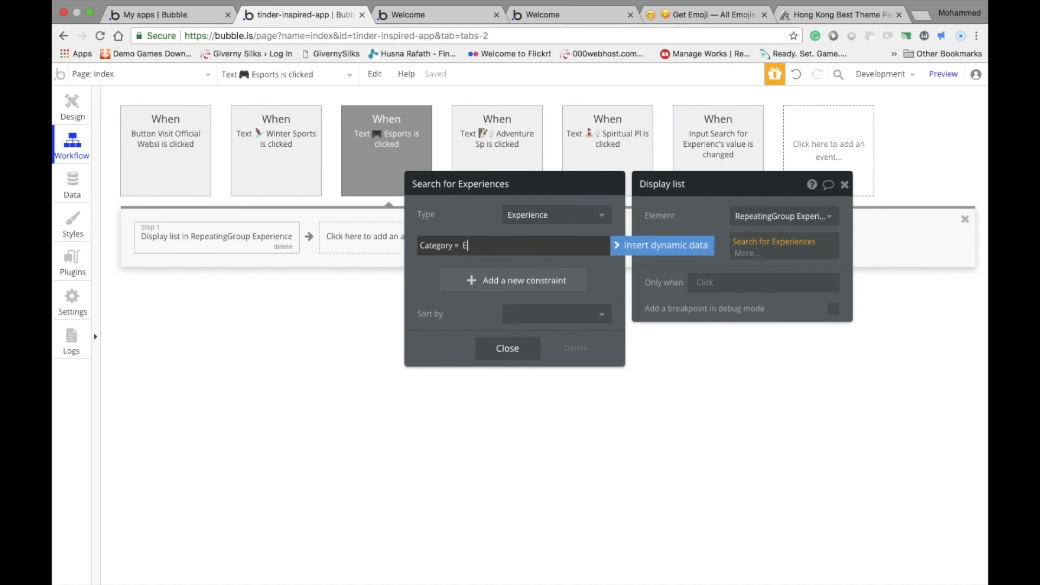
text(sports)
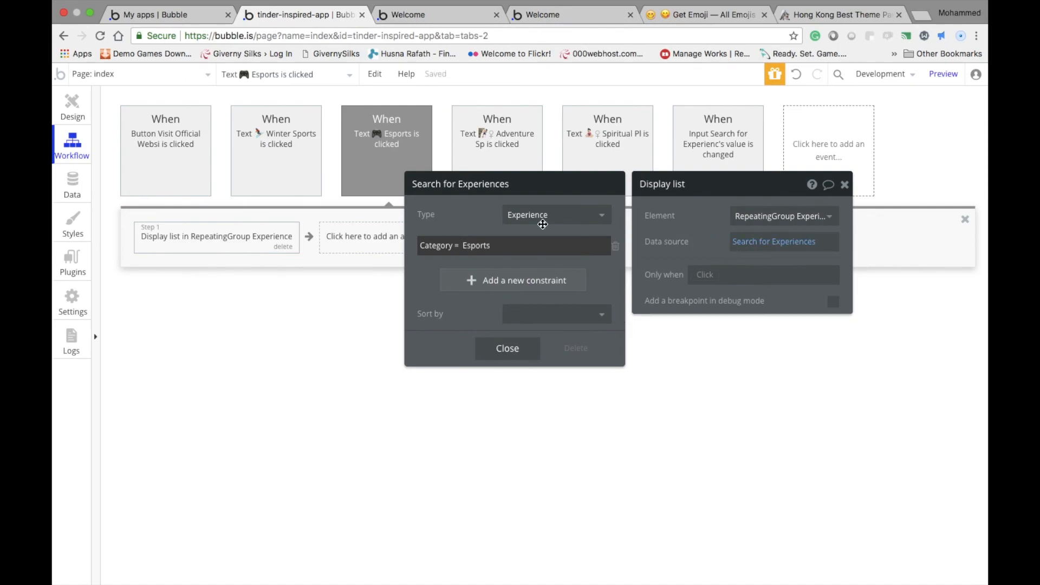
Reload the preview page and search its experiences for "ocean"
click(408, 15)
key(super+r)
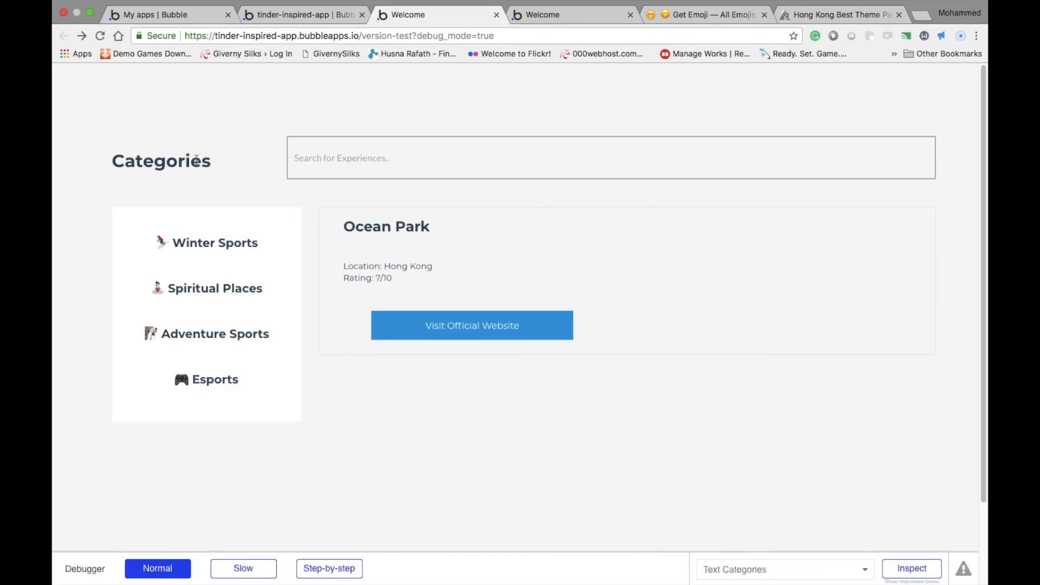
click(364, 163)
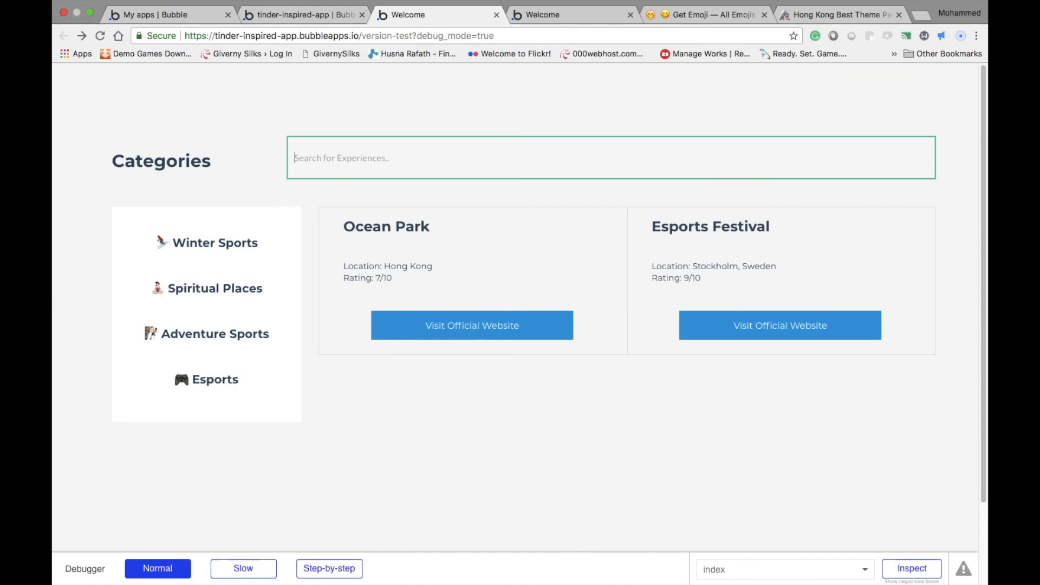
text(ocean)
click(483, 124)
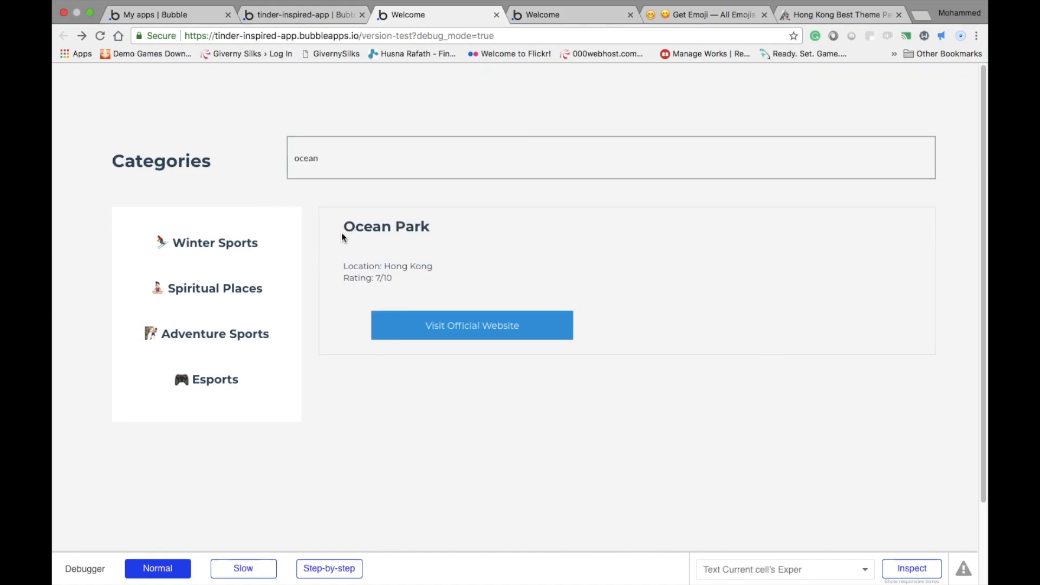
Search the preview page's experiences for "esport" and clear the search input
click(337, 176)
double_click(352, 162)
text(esport)
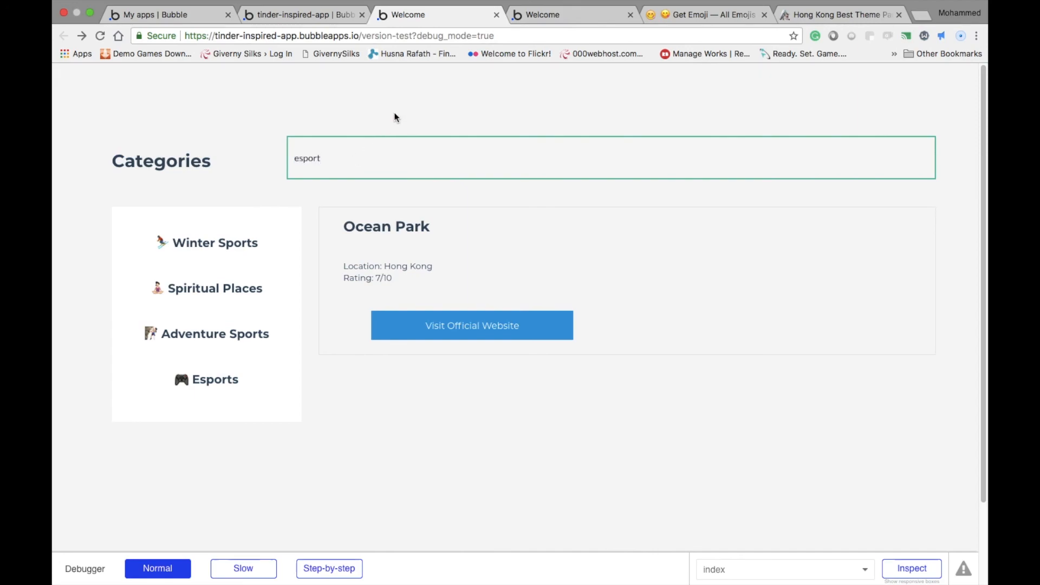
drag(464, 226, 272, 194)
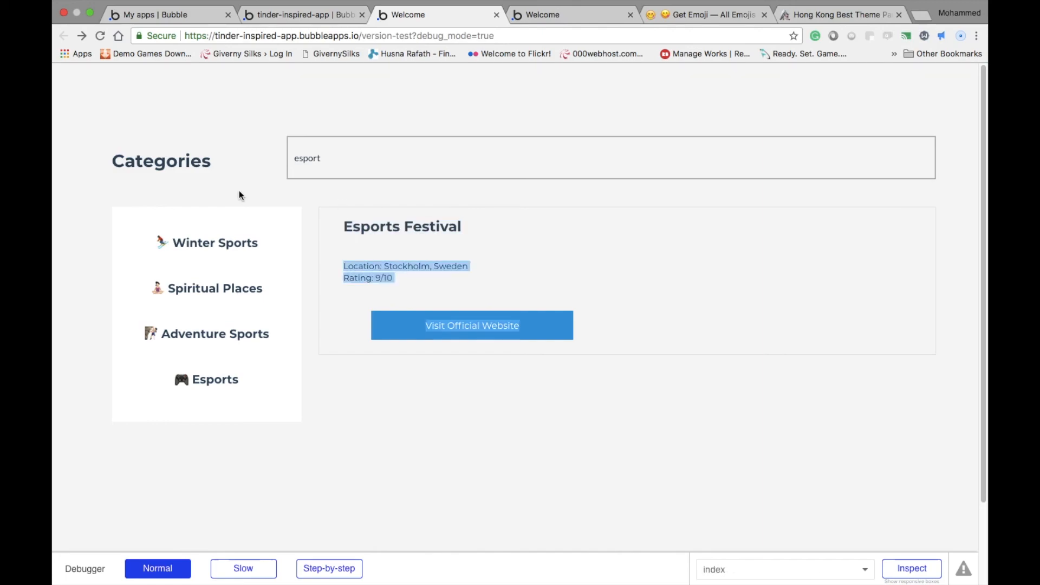
click(427, 153)
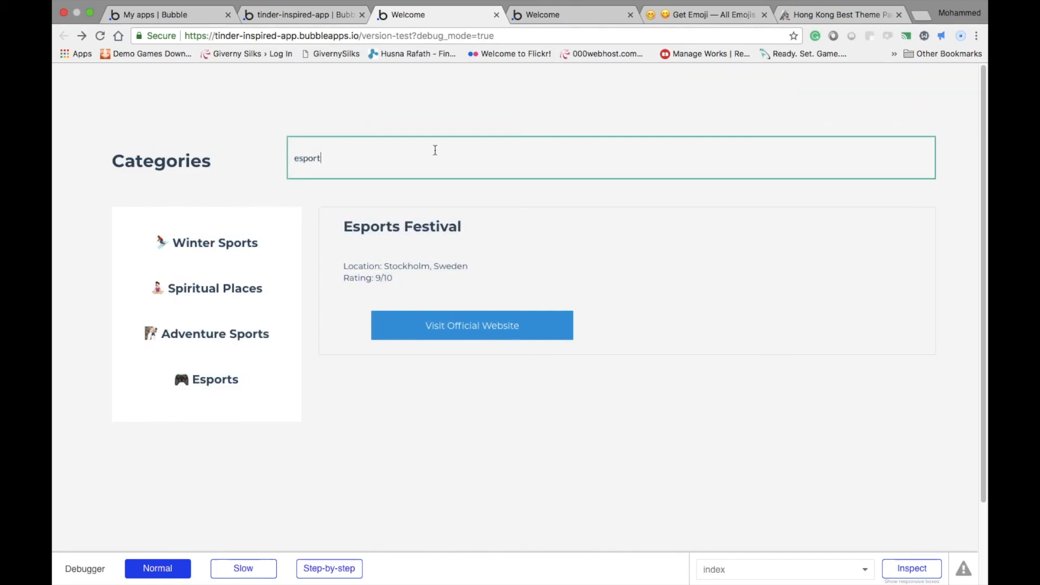
key(super+a)
key(BackSpace)
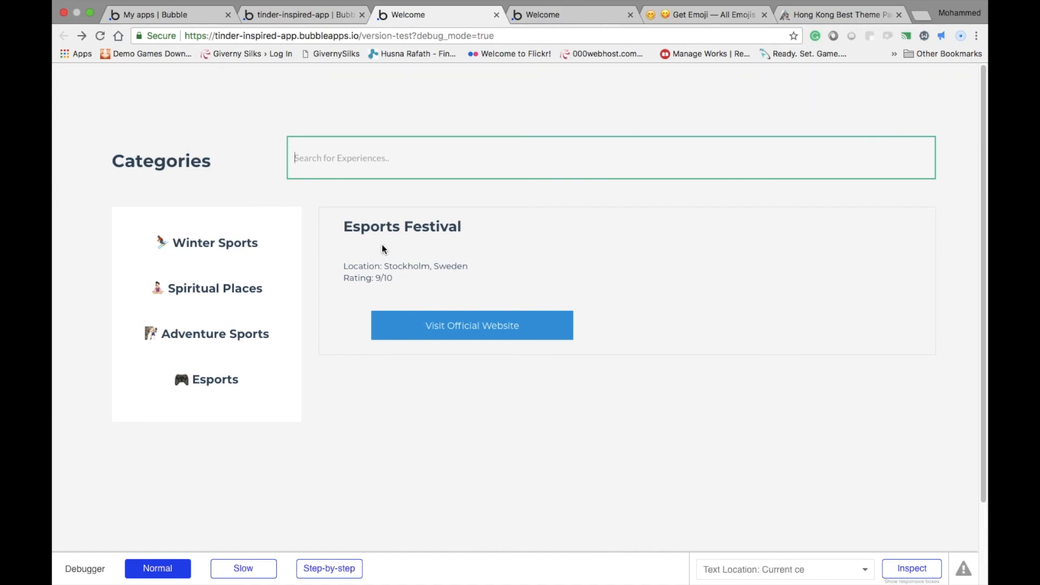
Examine the search input's value-changed workflow and the Experience repeating group's data source search in the Bubble editor
click(270, 15)
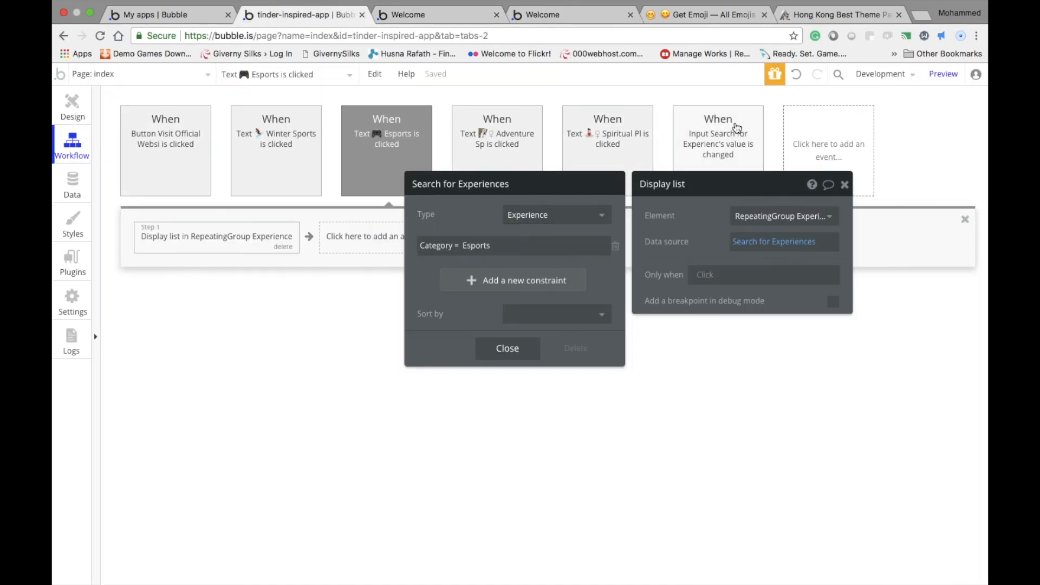
click(738, 149)
click(845, 186)
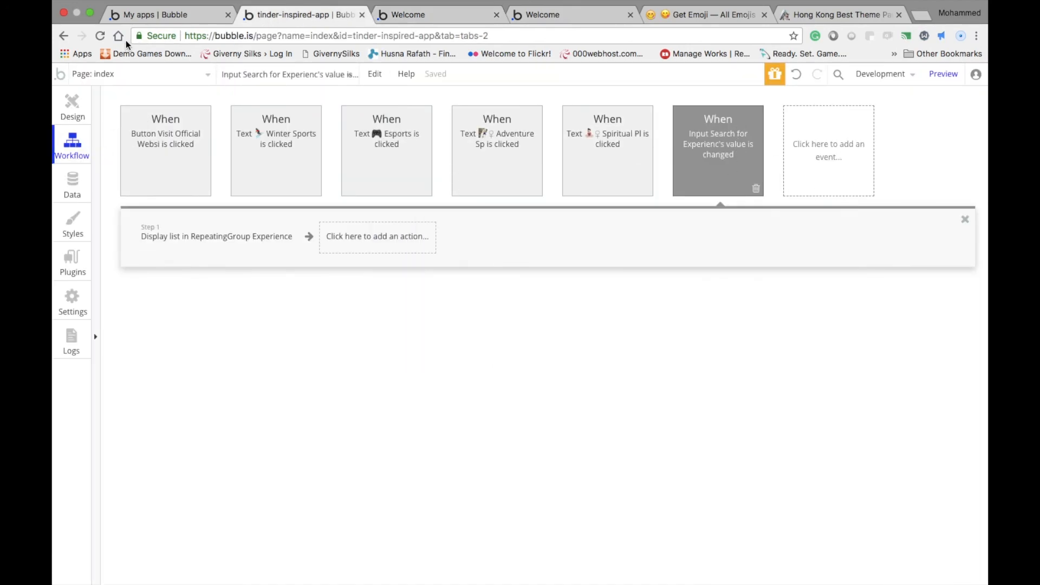
click(72, 104)
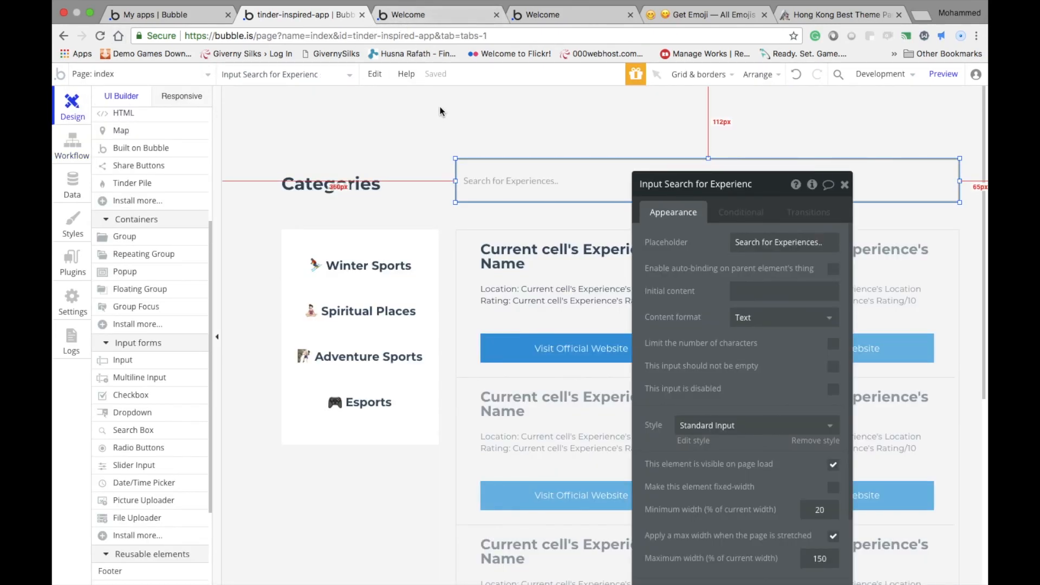
click(470, 325)
click(770, 271)
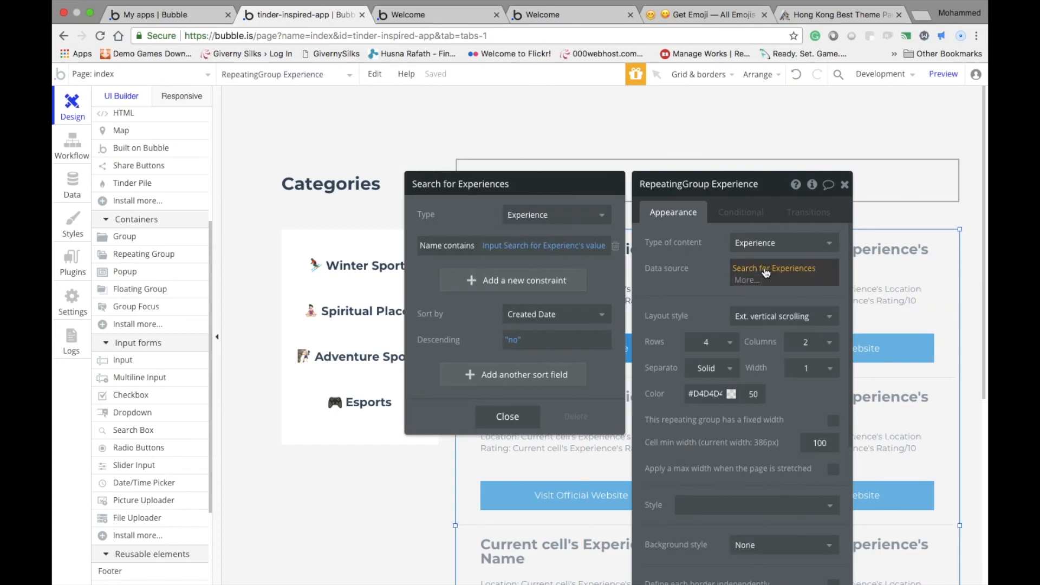
click(444, 105)
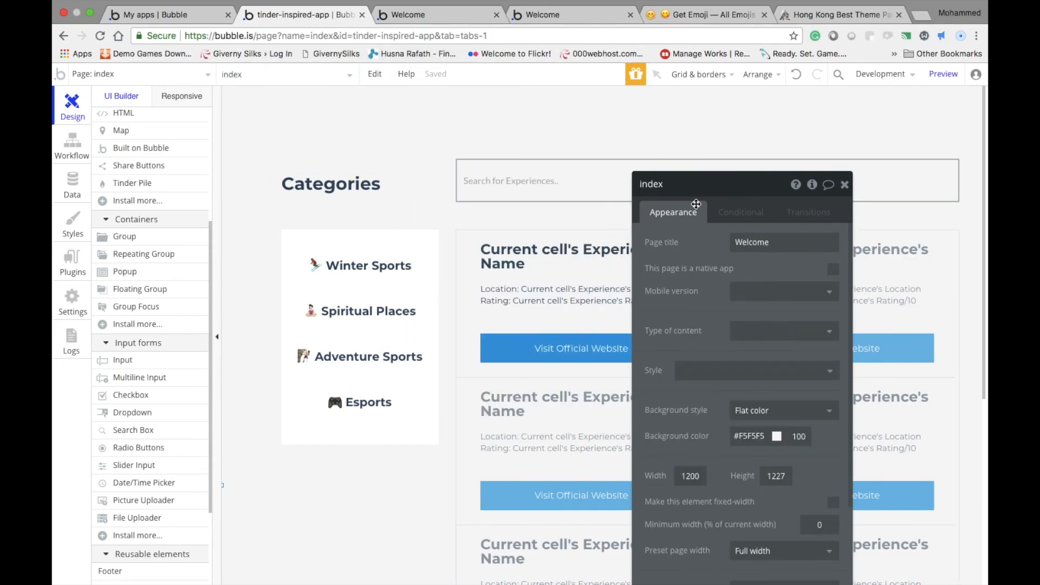
click(844, 186)
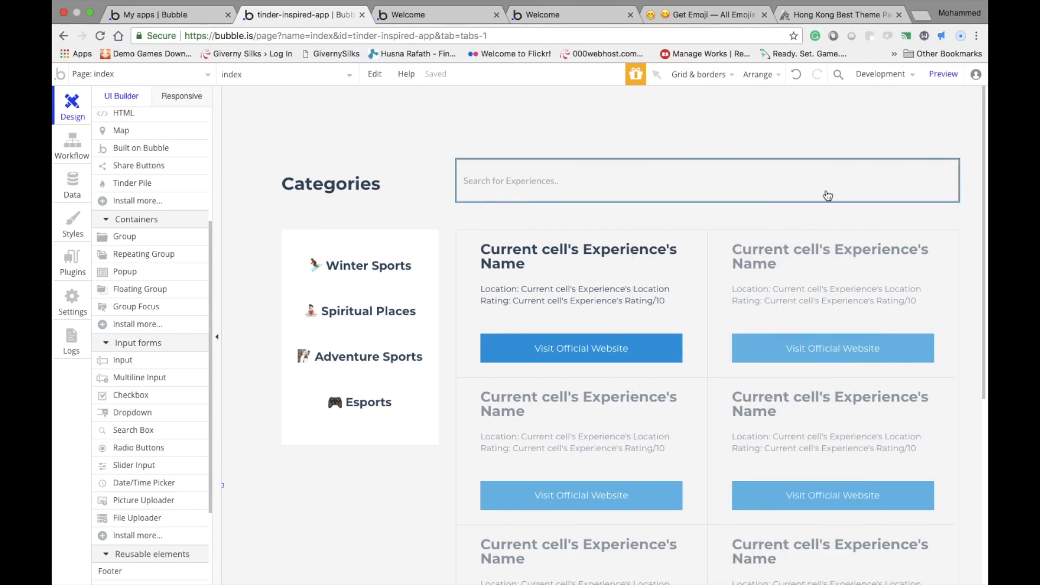